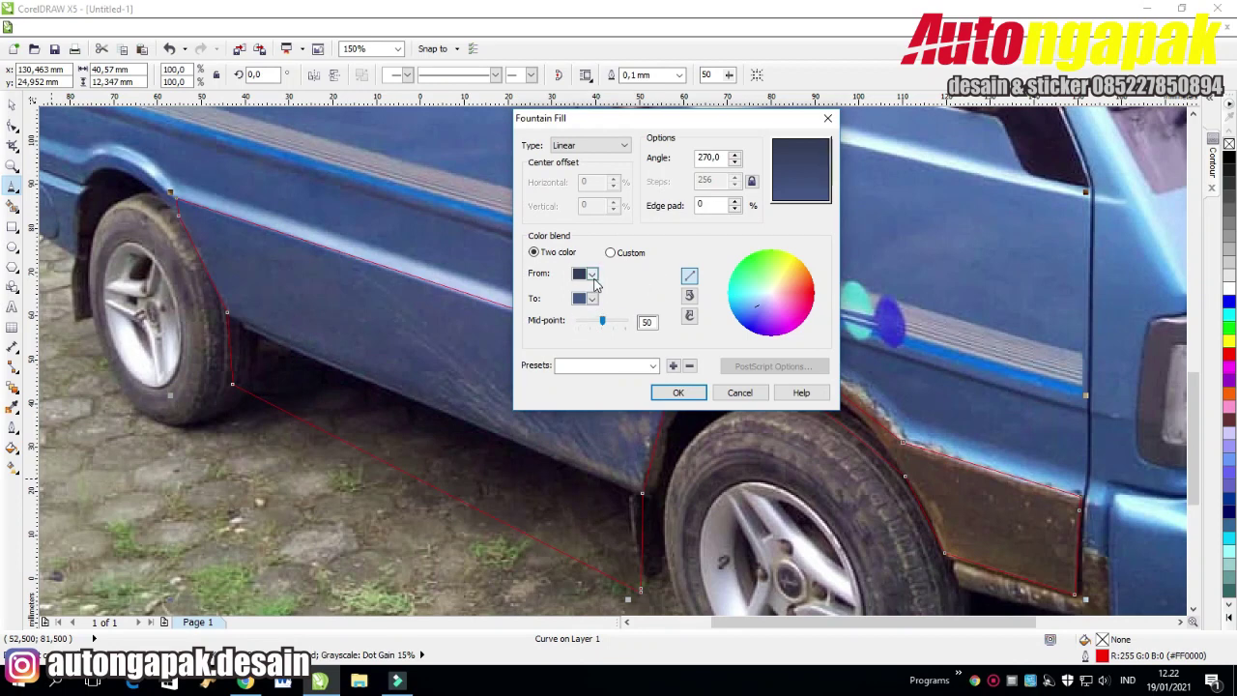
Apply a linear fountain fill at 270° to the traced side panel, sampling its From color from the van's rear side.
left_click(593, 277)
left_click(589, 383)
left_click(265, 238)
left_click(693, 390)
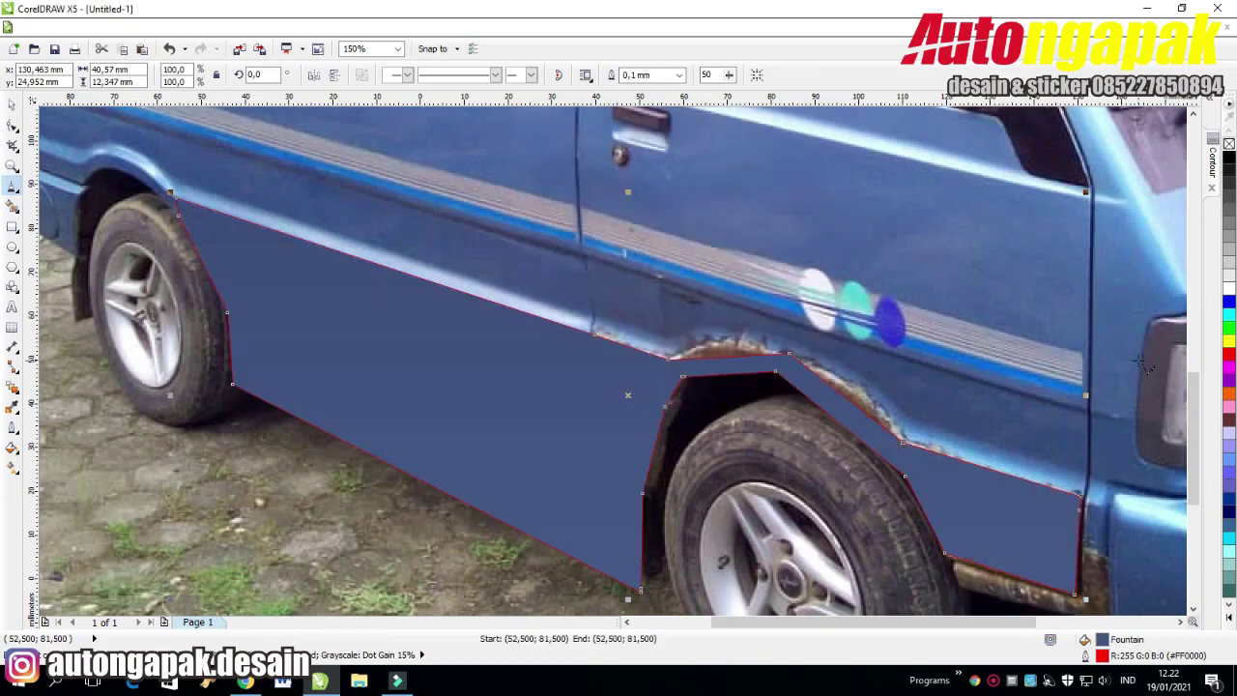
Change the panel's fountain fill From color to a lighter blue sampled from the front door.
scroll(200, 242, "down", 2)
left_click(10, 453)
left_click(60, 468)
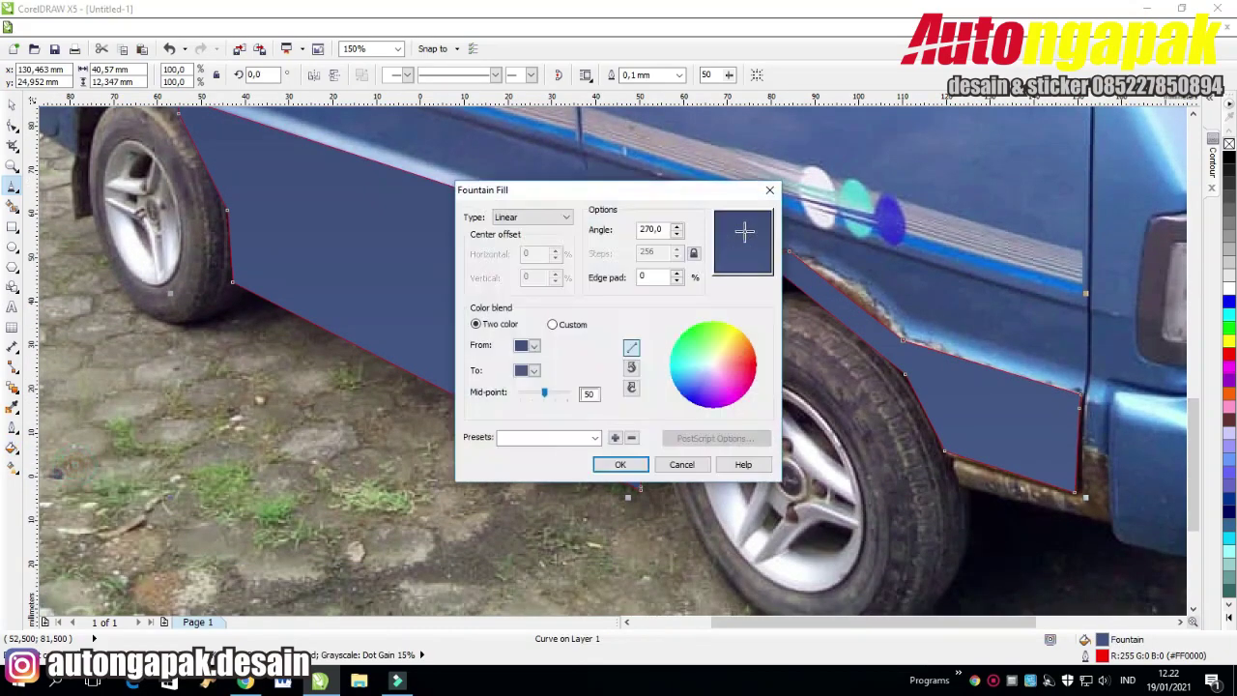
left_click(538, 355)
left_click(522, 462)
left_click(1151, 547)
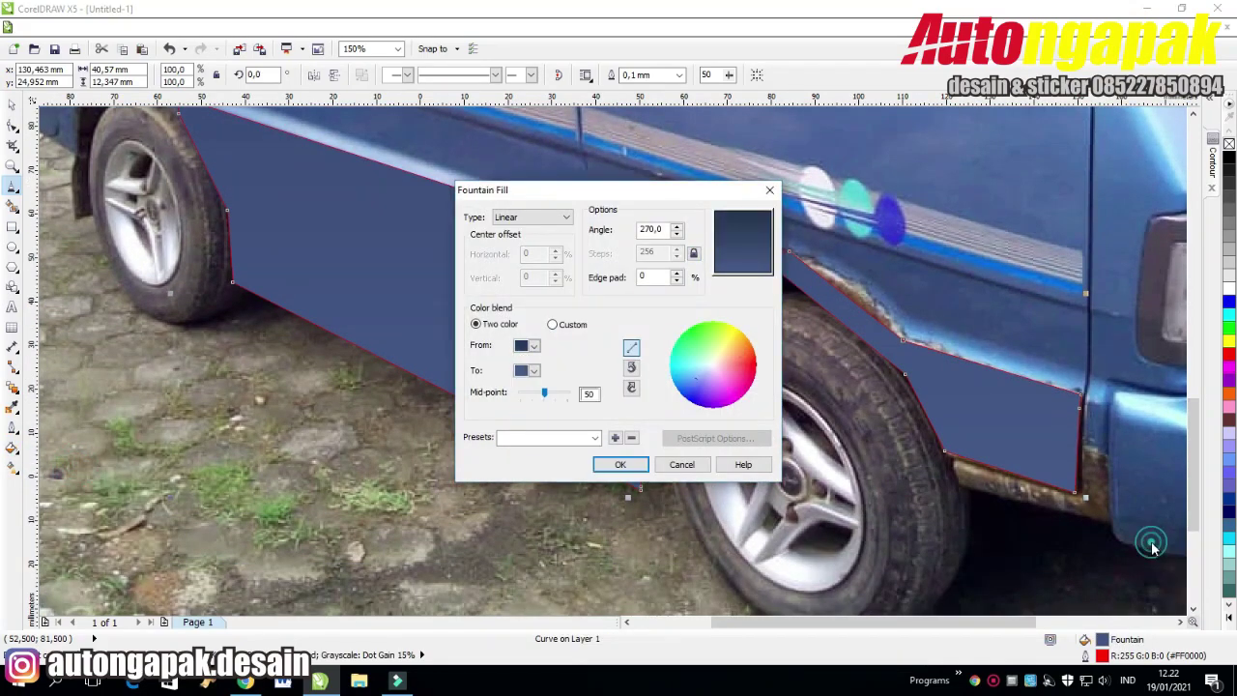
left_click(534, 345)
left_click(523, 465)
left_click(974, 317)
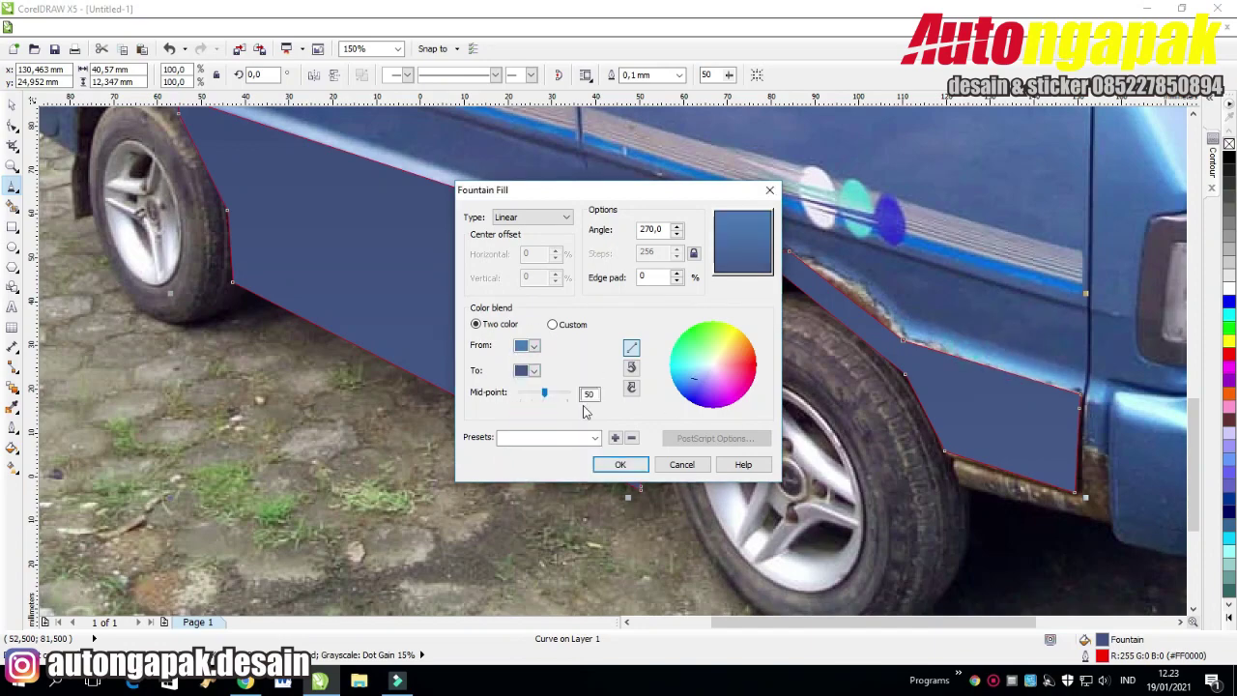
Set the fountain fill's To color to a dark blue sampled from the front bumper and apply the gradient.
left_click(535, 371)
left_click(523, 488)
left_click(1127, 534)
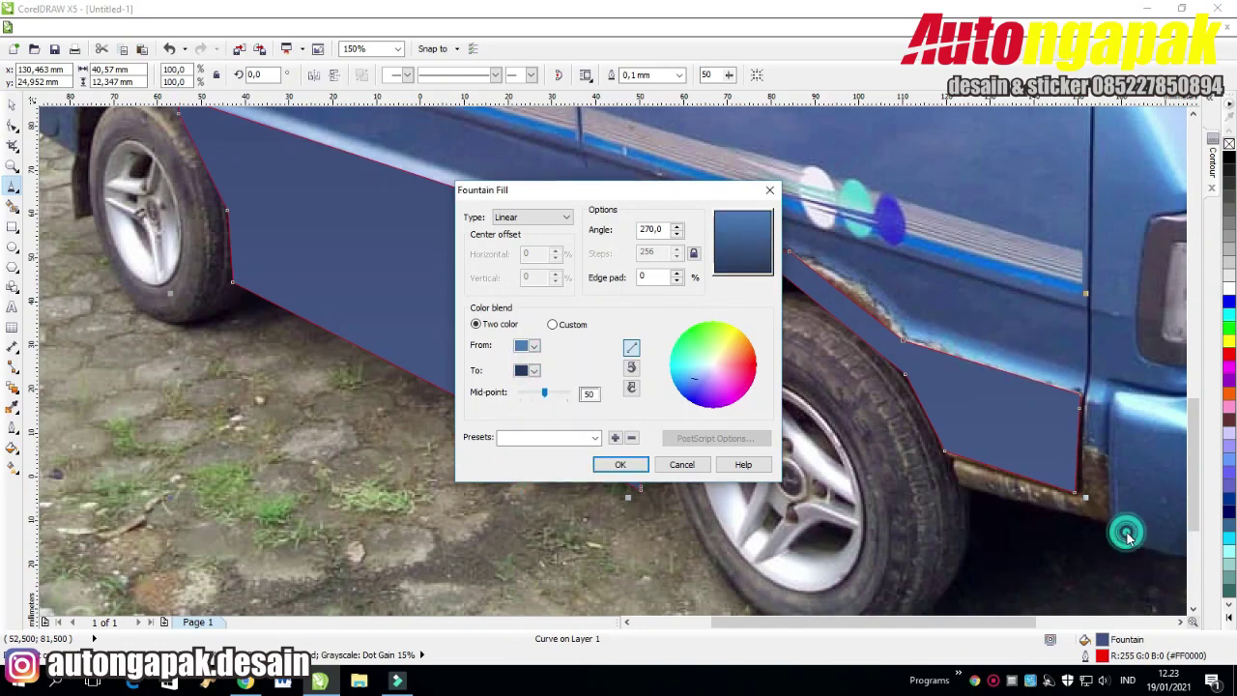
left_click(621, 464)
Set the panel's gradient angle to 265°, lower it by one further increment, and deselect the shape.
left_click(14, 464)
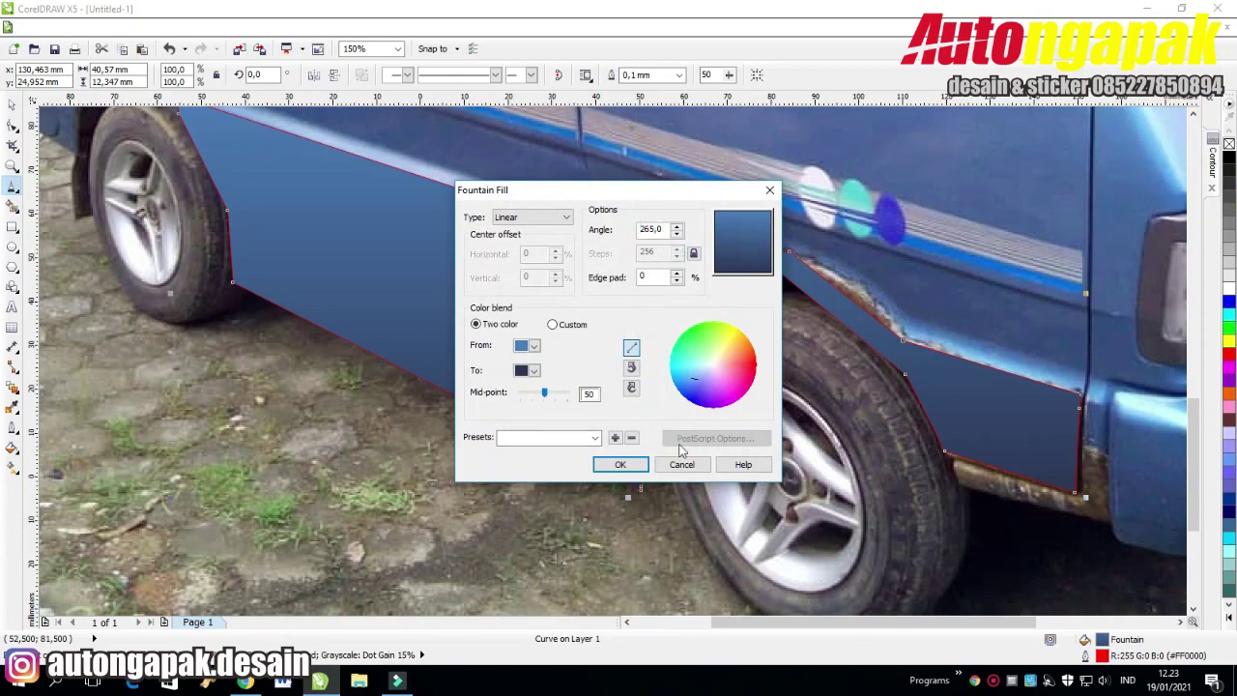
left_click(621, 464)
left_click(12, 449)
left_click(58, 463)
left_click(677, 234)
left_click(615, 464)
key("Escape")
Curve the panel's straight upper edge segments above the front wheel to follow the rusty arch line.
scroll(570, 604, "down", 3)
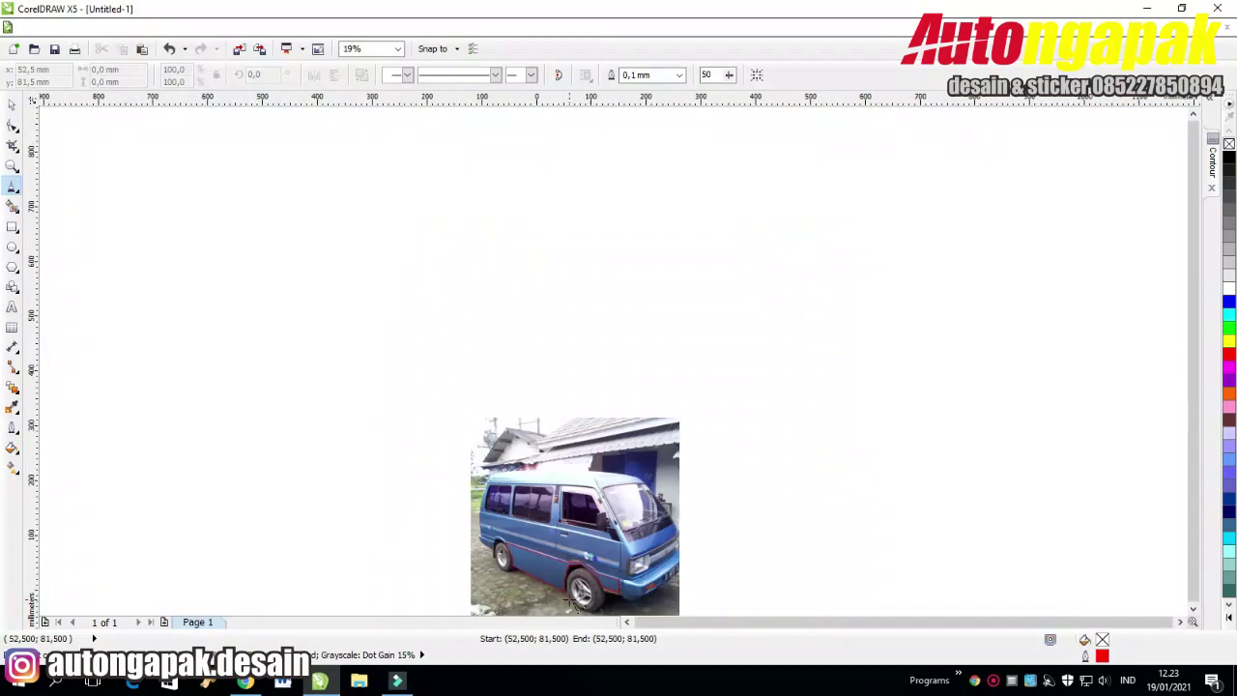
scroll(570, 602, "up", 5)
key("F10")
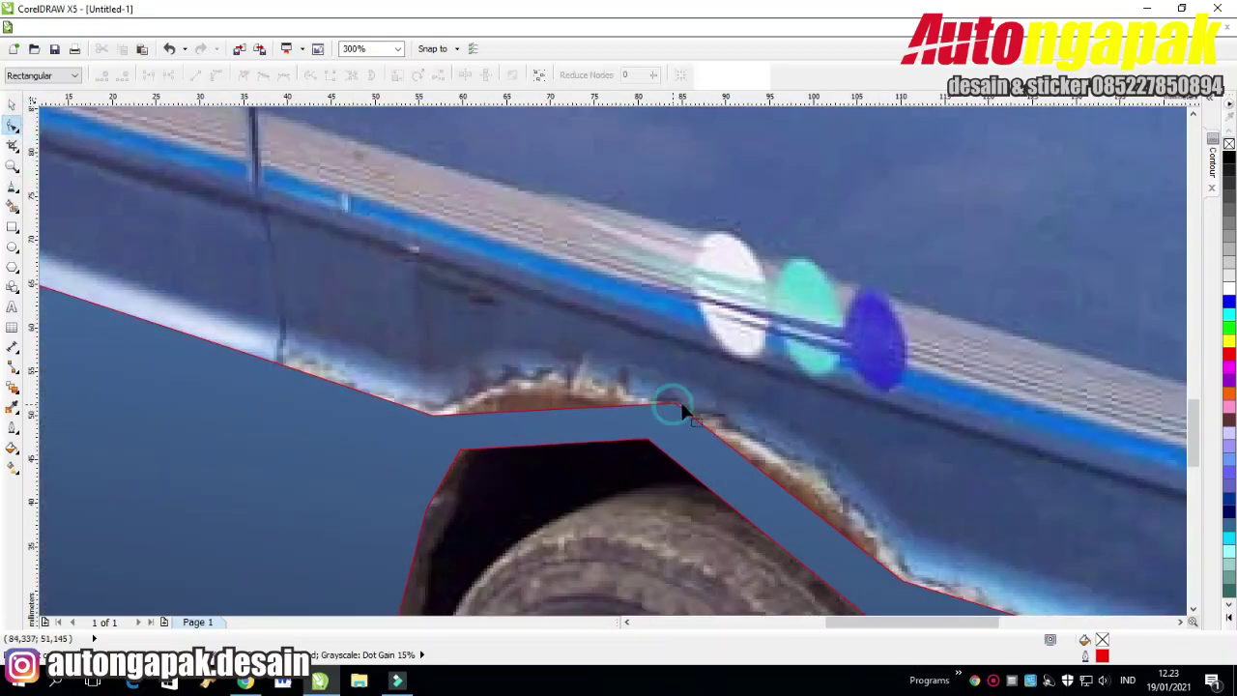
left_click(682, 412)
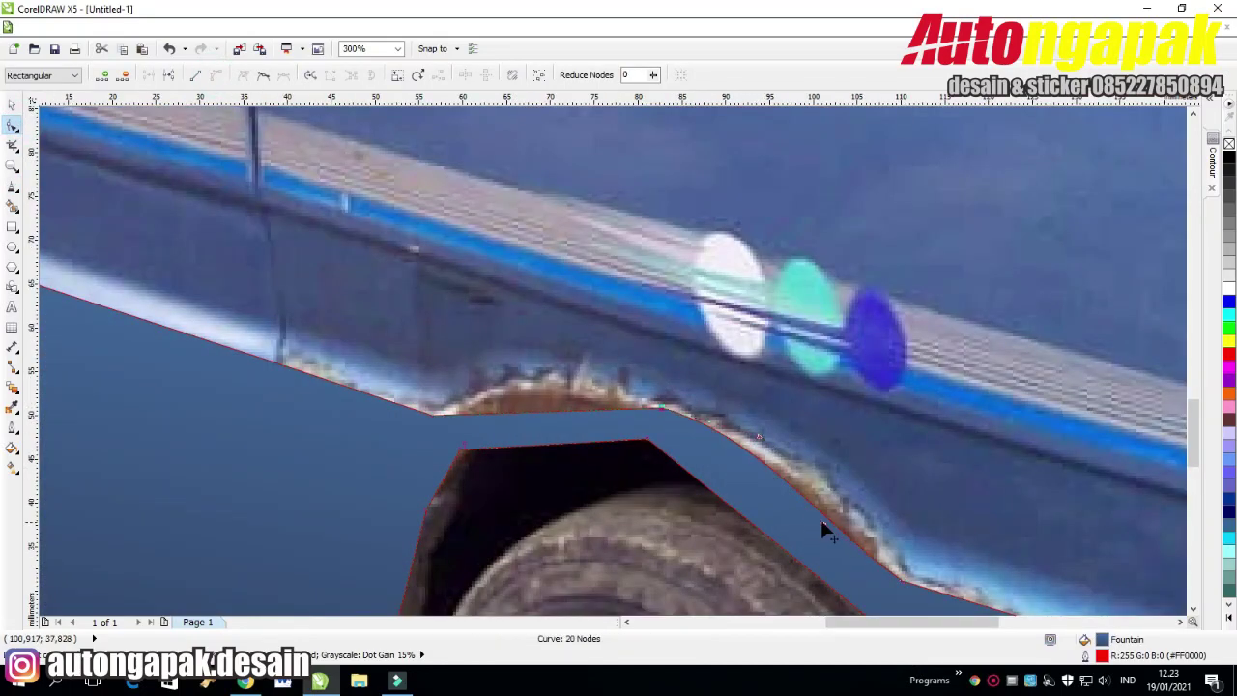
left_click_drag(822, 522, 846, 511)
left_click_drag(760, 437, 766, 435)
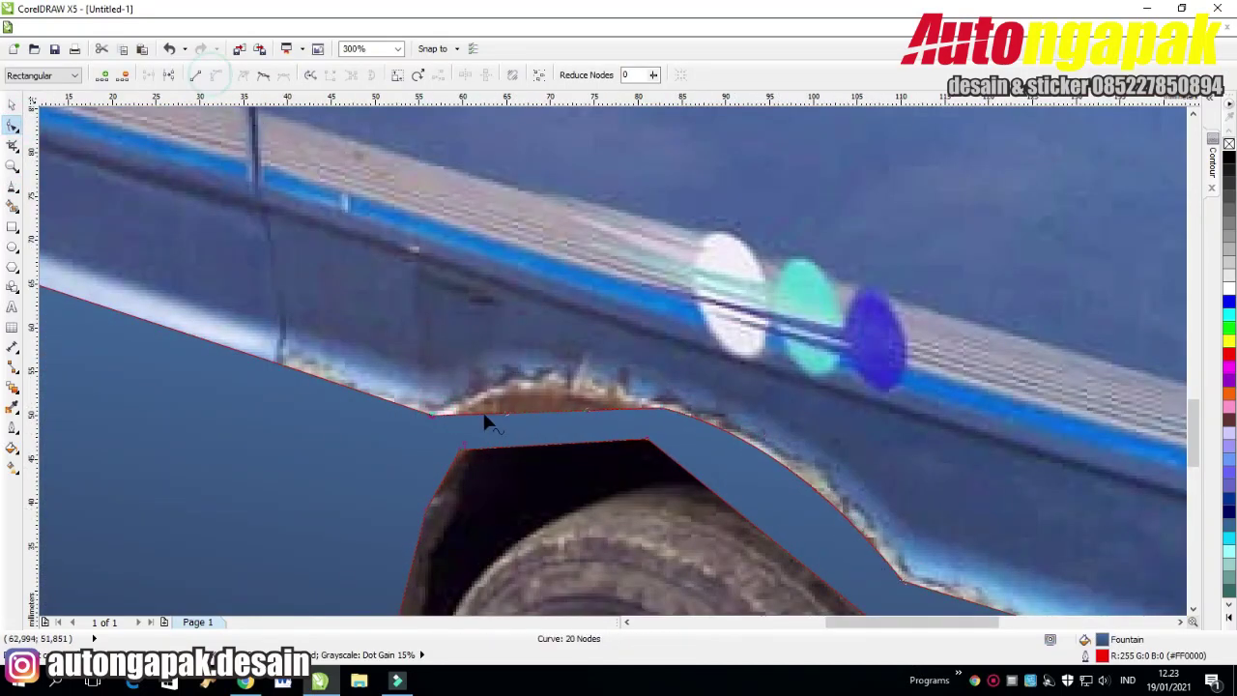
left_click_drag(486, 422, 530, 389)
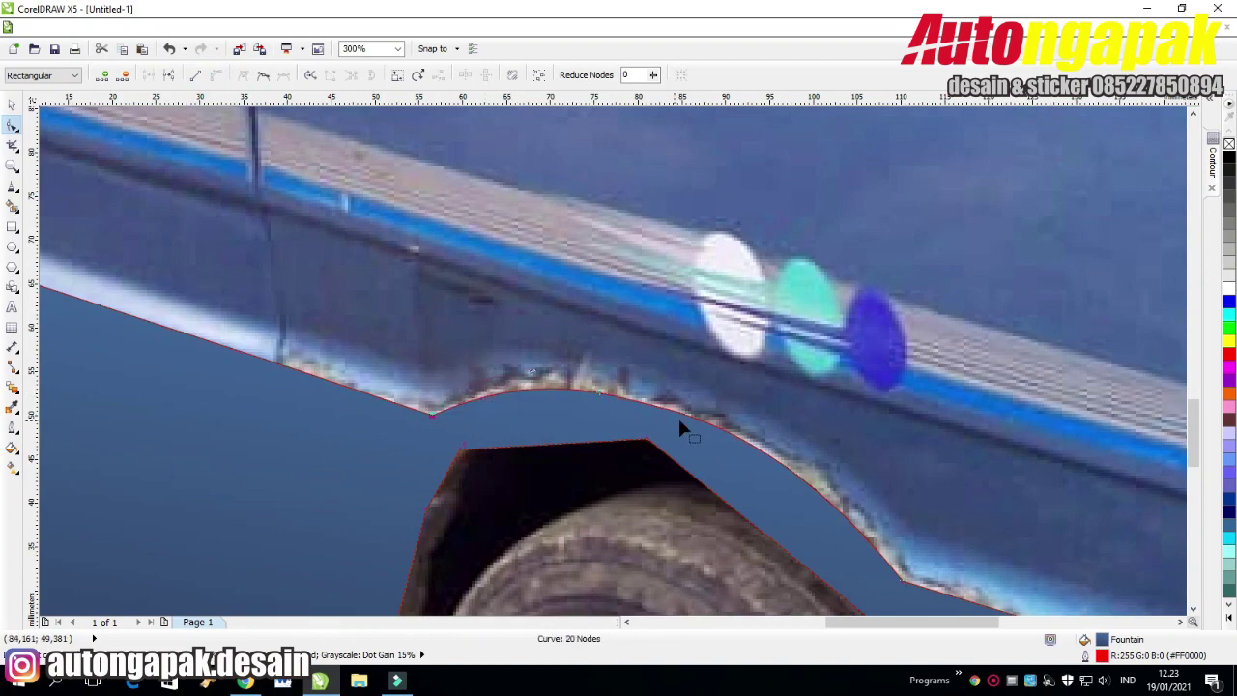
left_click(753, 398)
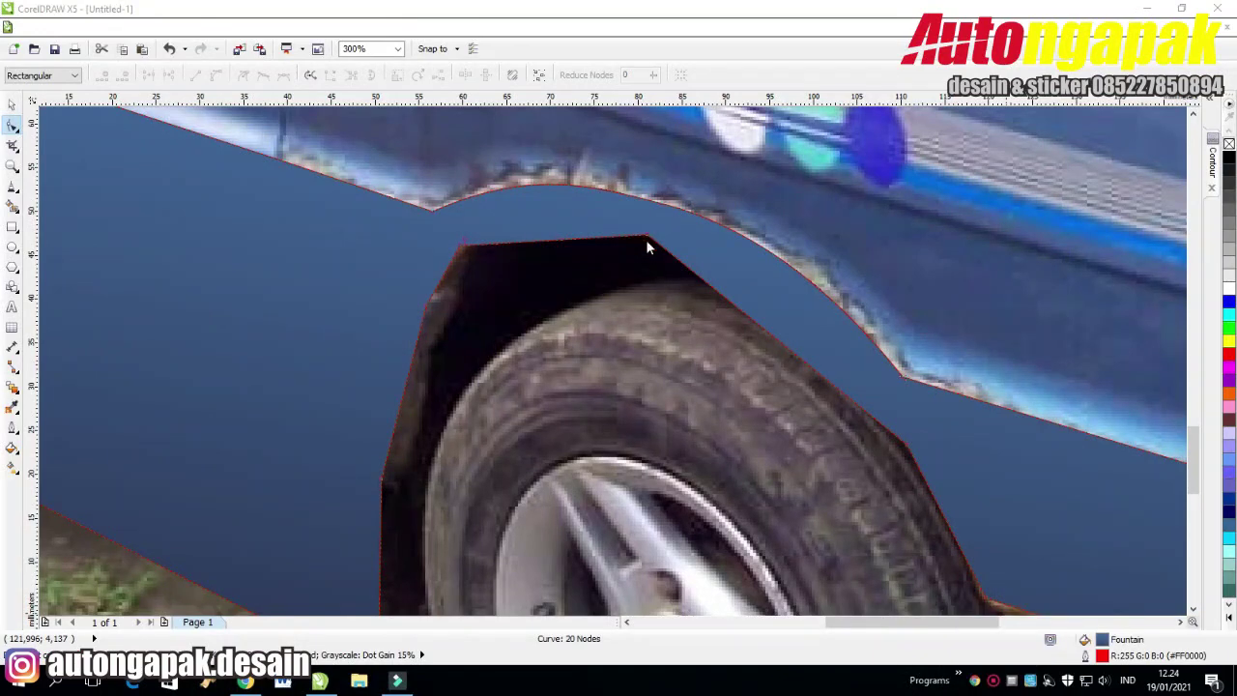
Bend the wheel-opening edge into an arch over the front tire and remove its surplus corner nodes.
double_click(467, 242)
left_click(647, 235)
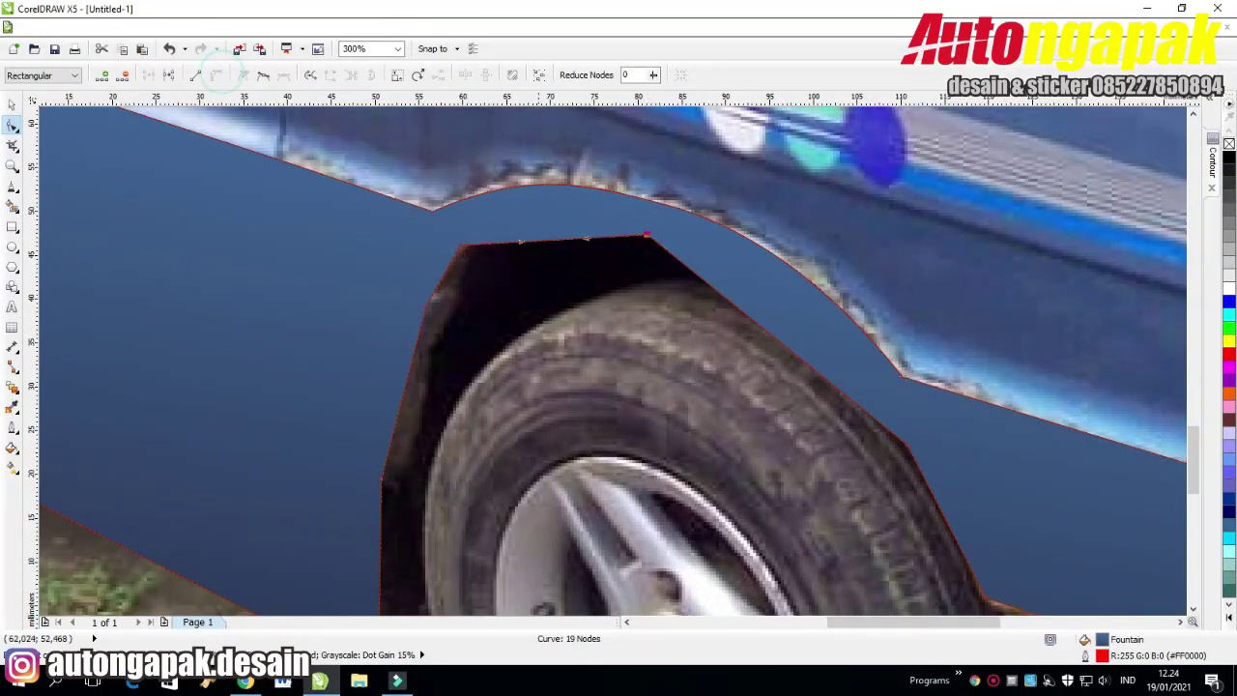
left_click_drag(522, 241, 580, 221)
left_click(906, 446)
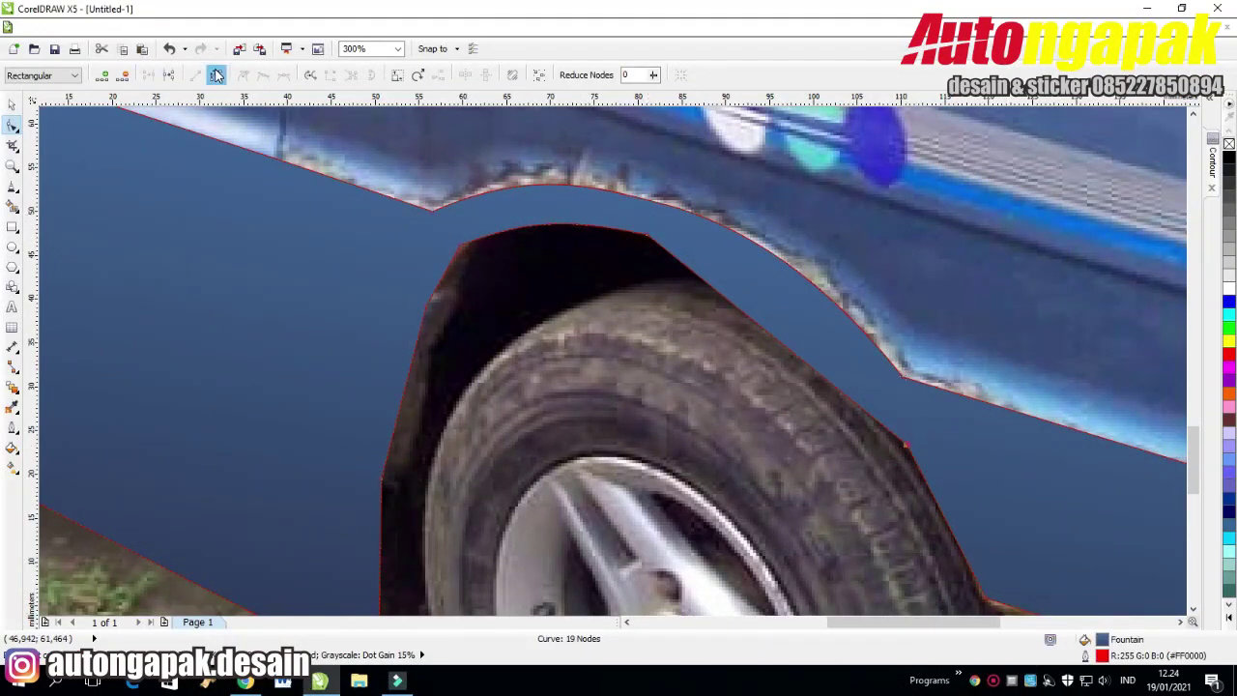
left_click_drag(731, 303, 777, 288)
left_click_drag(821, 375, 840, 346)
double_click(646, 235)
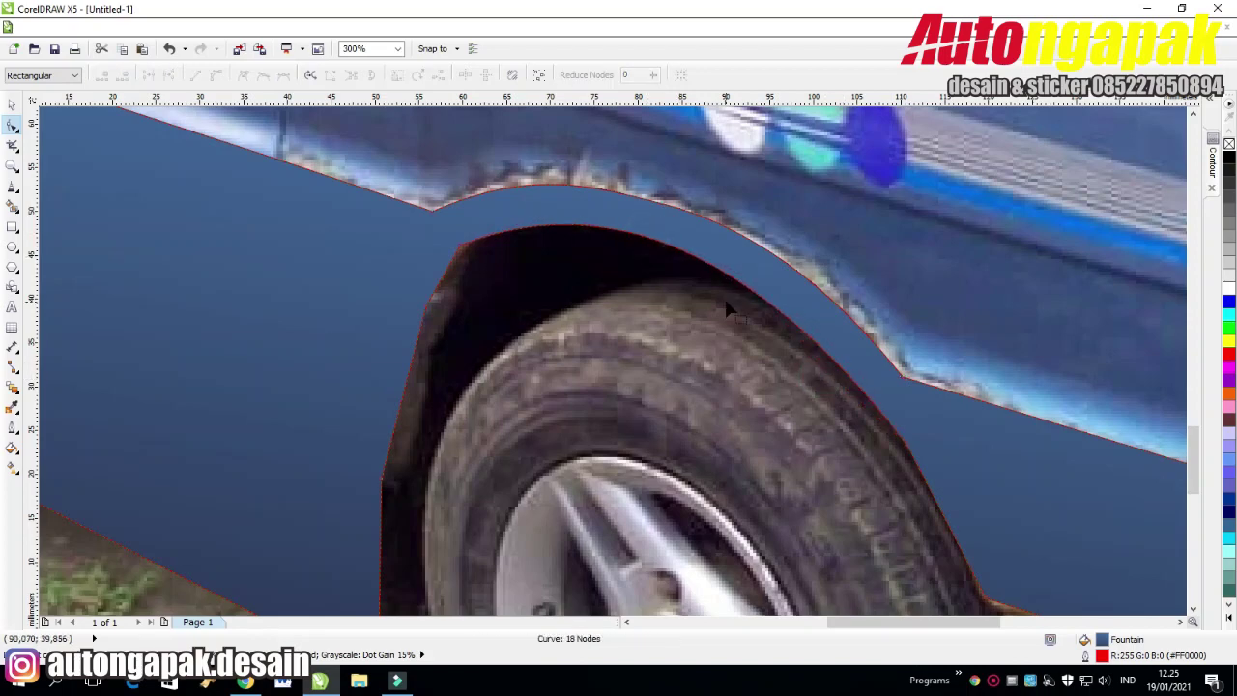
Remove the rear upper corner node of the front wheel opening and smooth the top of the arch.
double_click(464, 243)
left_click(425, 304)
left_click(624, 229)
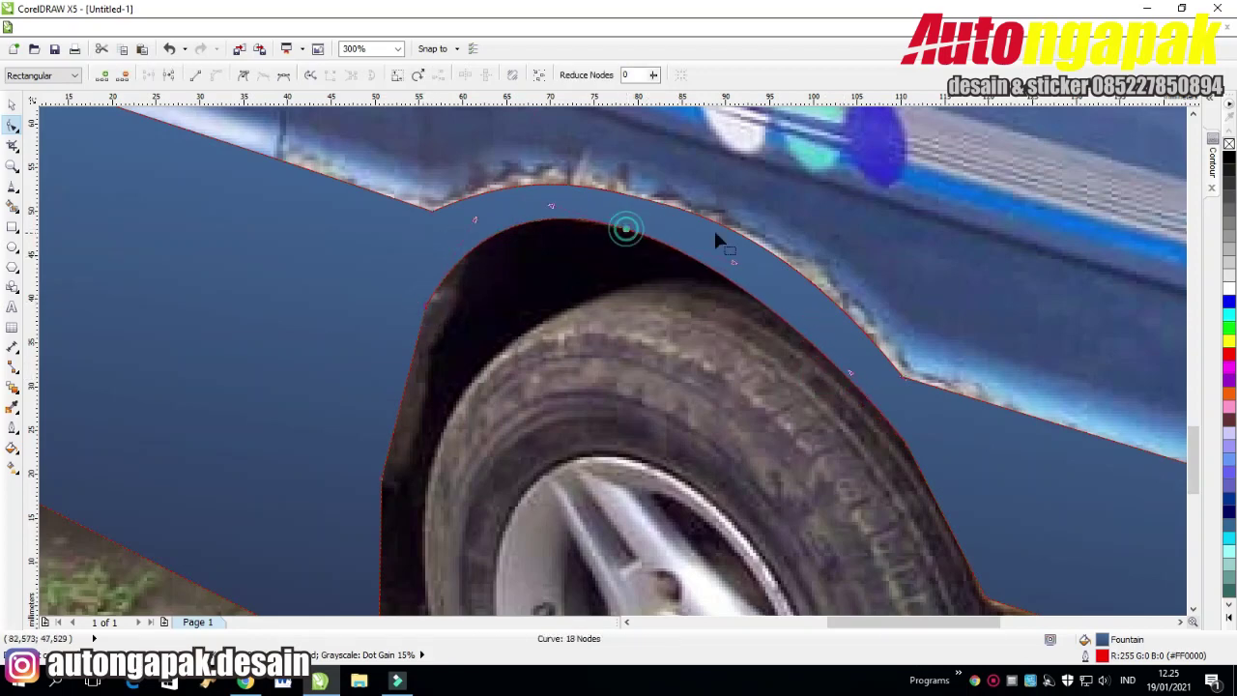
left_click_drag(473, 221, 570, 221)
left_click(626, 230)
left_click(571, 220)
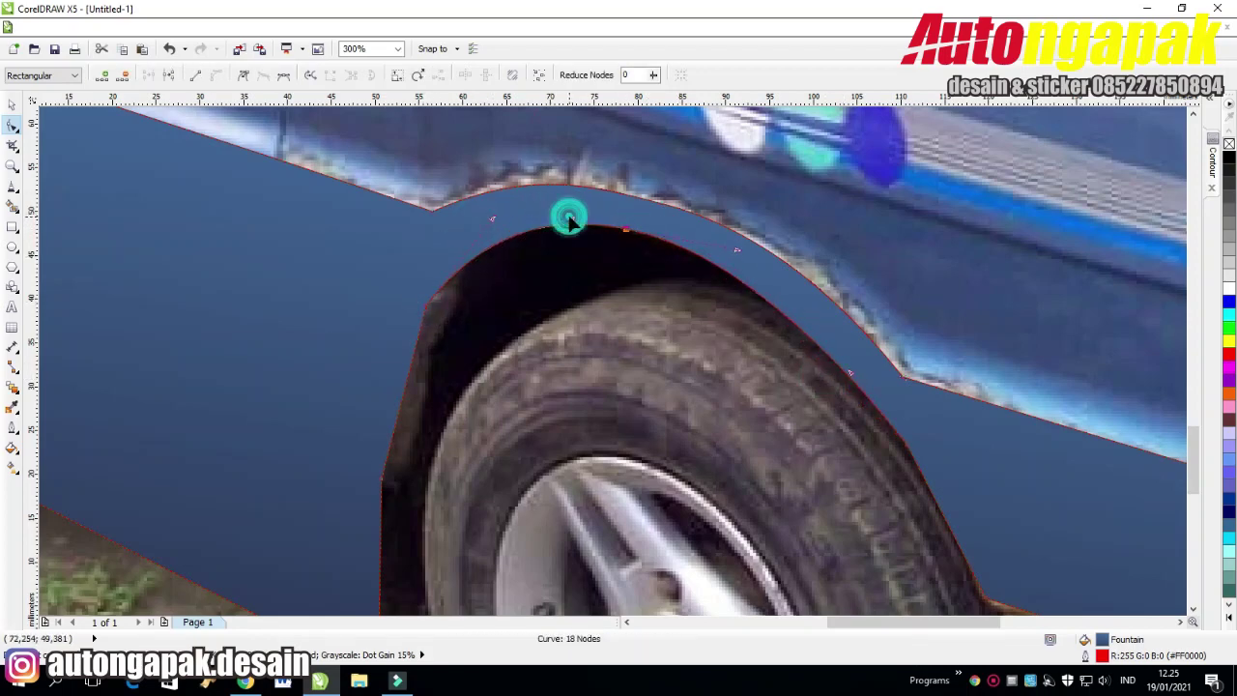
Delete surplus nodes from the panel's curved upper edge above the front wheel.
left_click(644, 200)
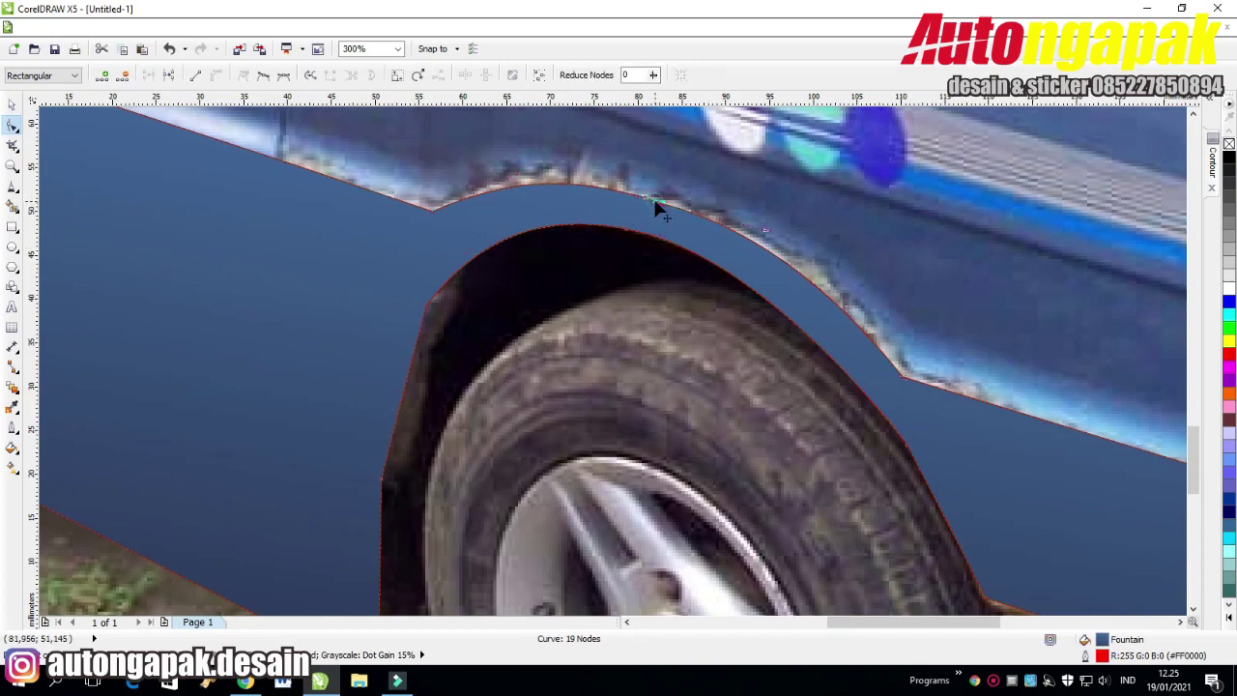
scroll(655, 201, "up", 2)
double_click(606, 190)
scroll(534, 169, "down", 2)
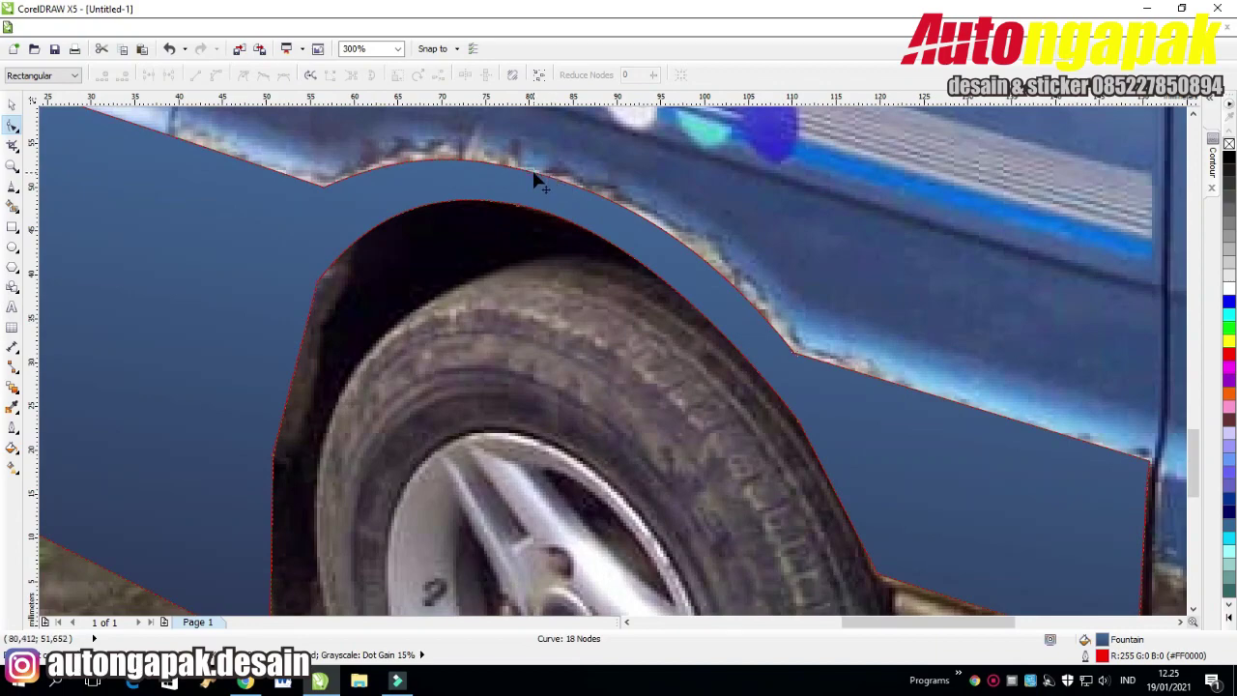
double_click(534, 181)
scroll(817, 439, "down", 2)
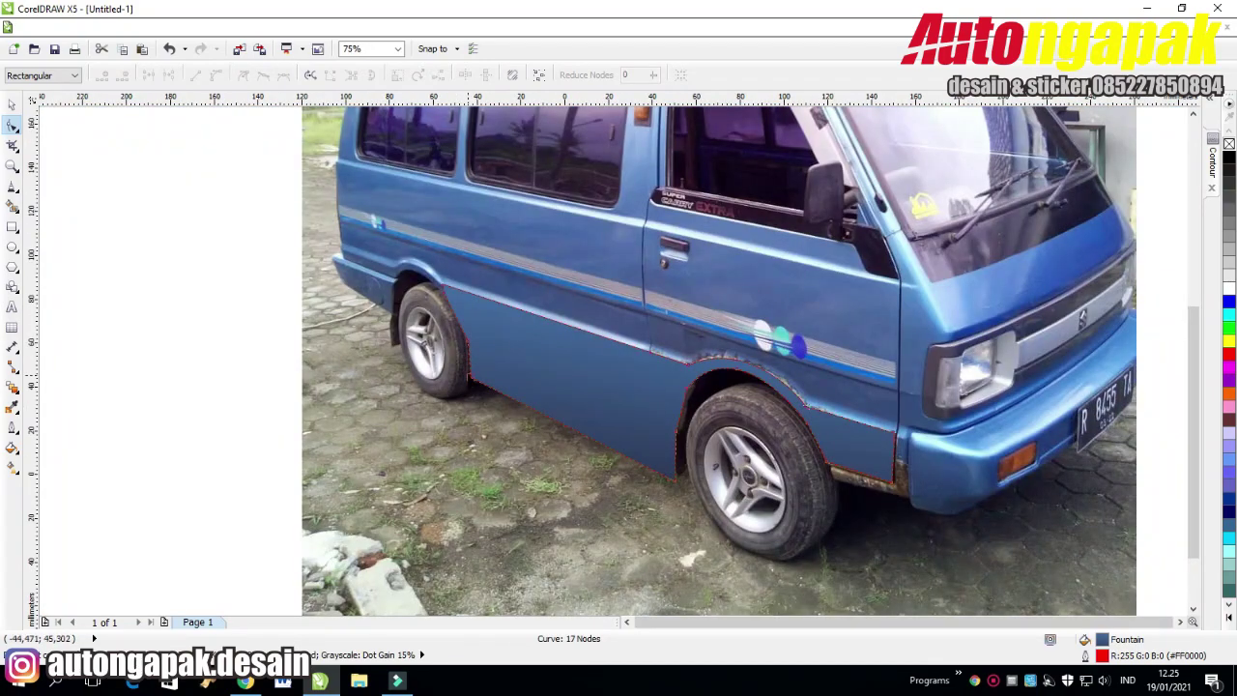
Remove two surplus nodes around the panel's lower corner behind the front wheel.
left_click(478, 391)
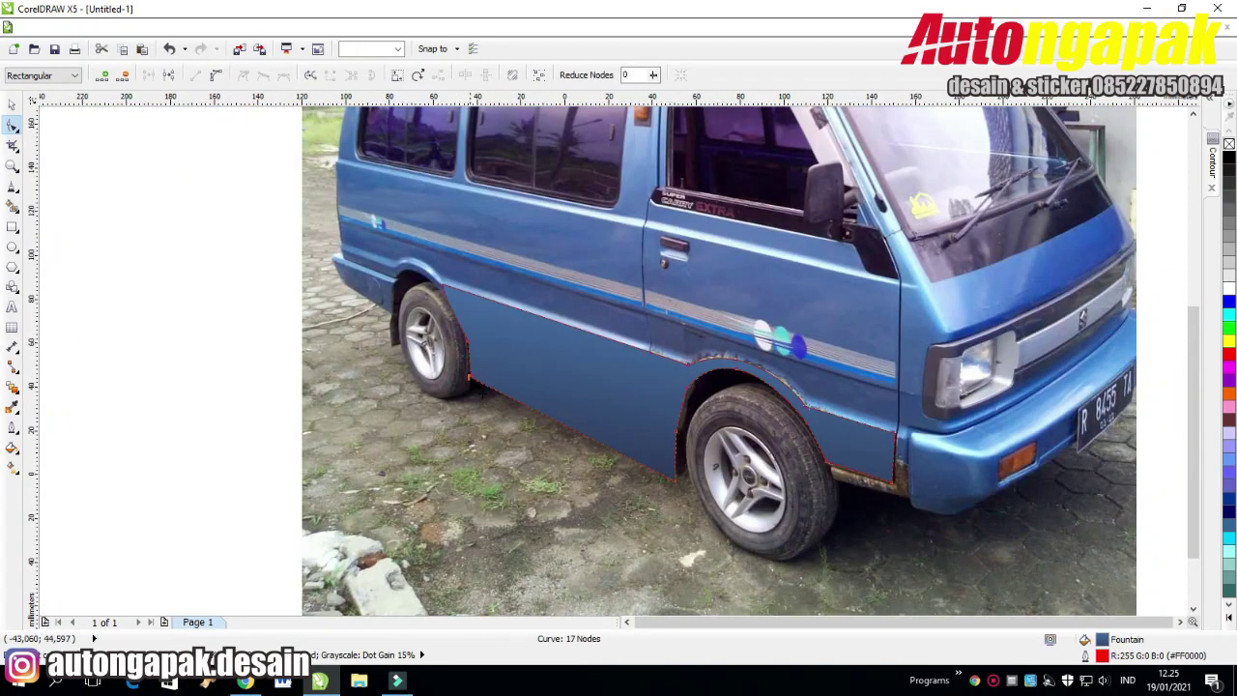
double_click(666, 478)
left_click(731, 528)
scroll(754, 538, "up", 1)
left_click(674, 462)
double_click(682, 486)
Curve the panel edge behind the front wheel and nudge its bottom corner node 0.1 mm toward the wheel.
left_click(694, 443)
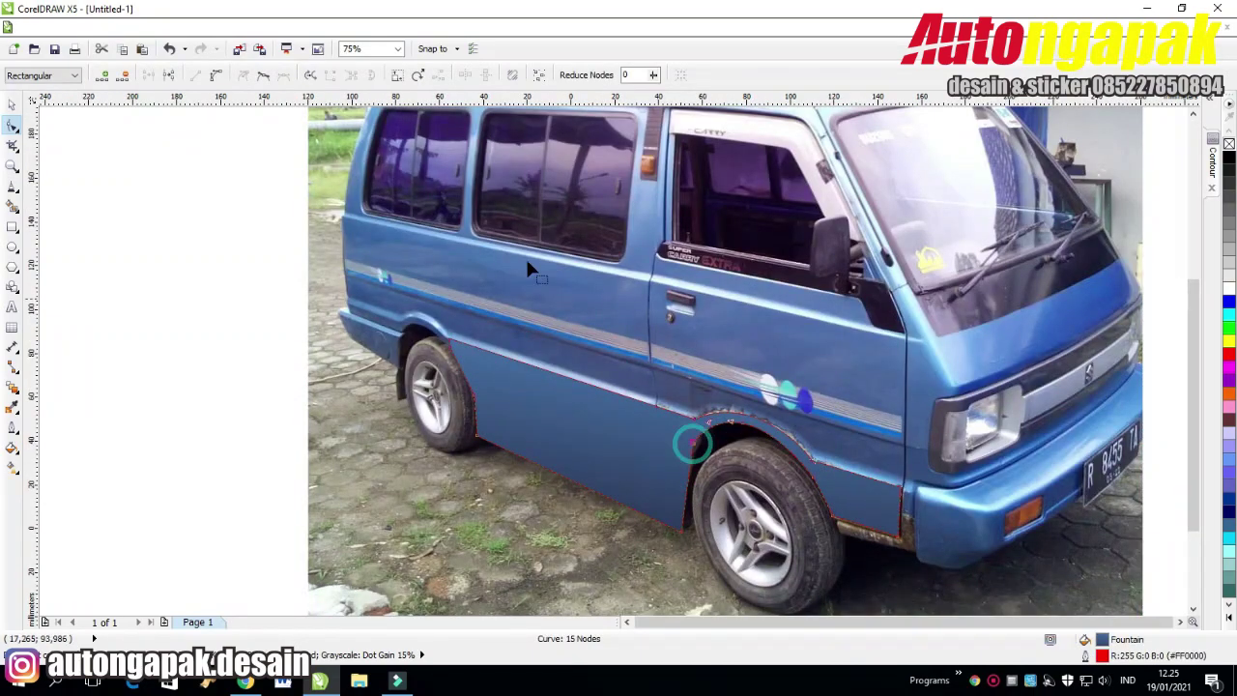
left_click(218, 75)
left_click_drag(689, 472, 682, 475)
left_click(681, 530)
key("Right")
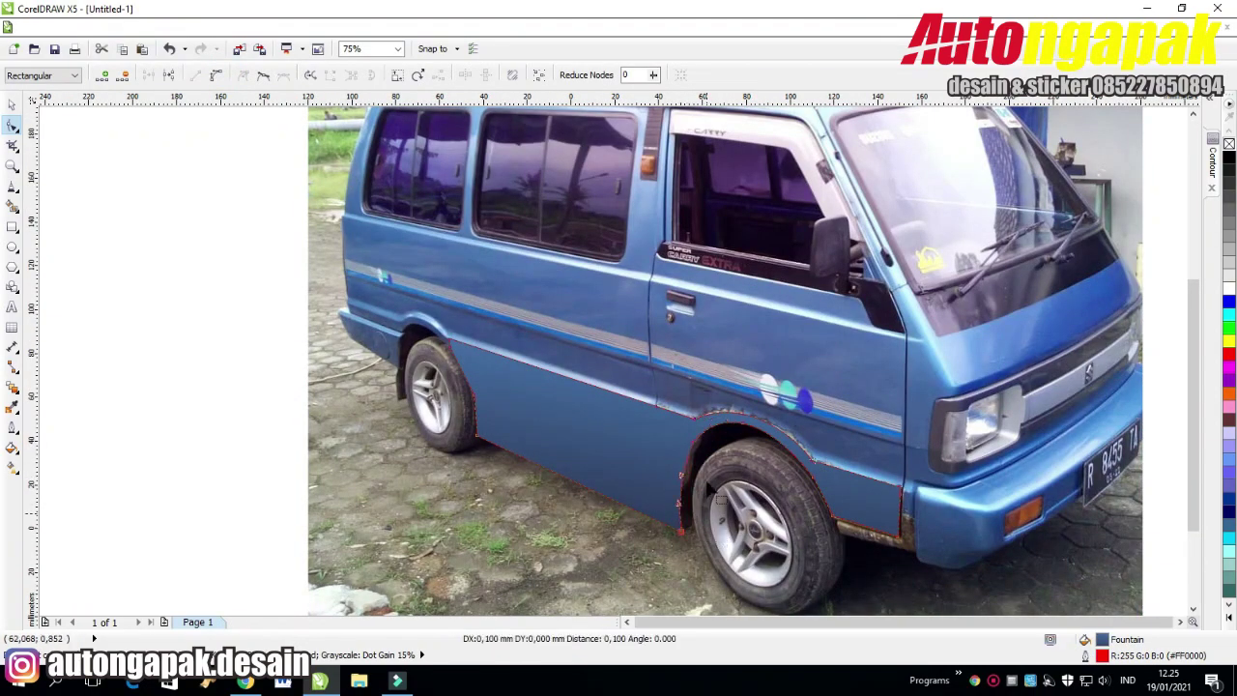
Convert the panel segment beside the rear wheel to a curve and remove the node at its lower end.
scroll(685, 455, "up", 1)
scroll(823, 510, "down", 1)
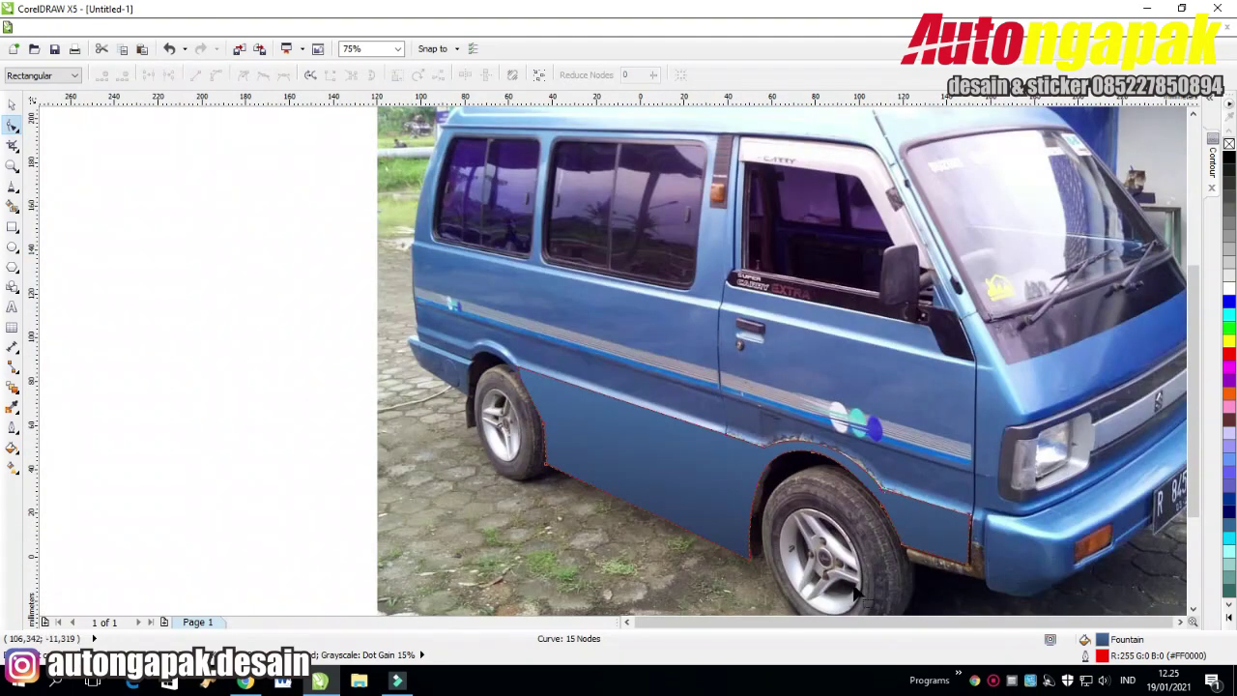
scroll(501, 413, "up", 1)
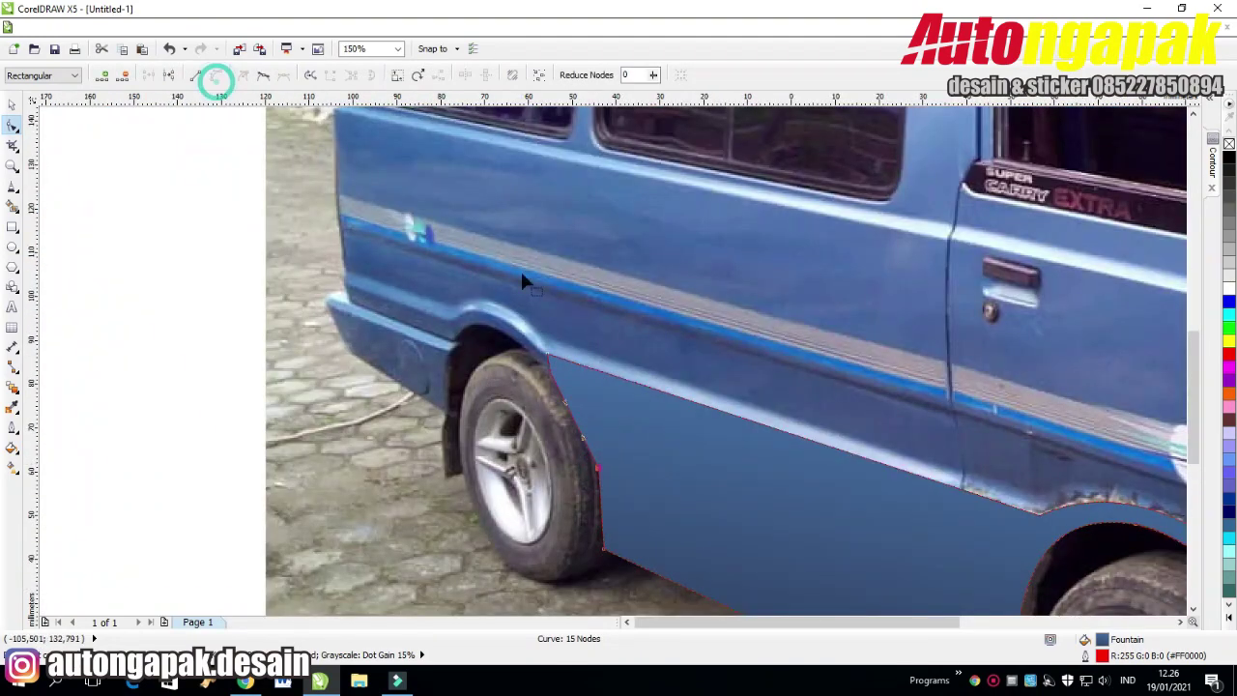
double_click(598, 462)
Trace a closed outline about 49 × 20 mm around the lower rear body strip and rear wheel arch, overlapping the side panel.
scroll(597, 460, "up", 2)
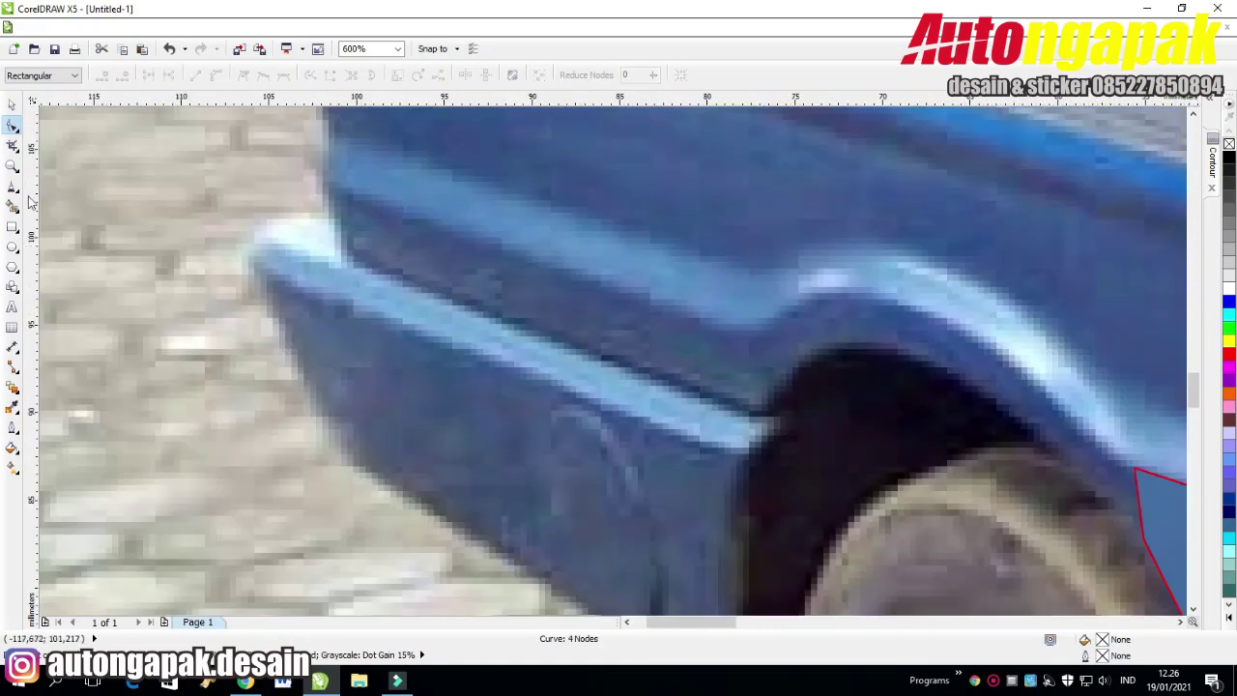
key("F5")
left_click(354, 260)
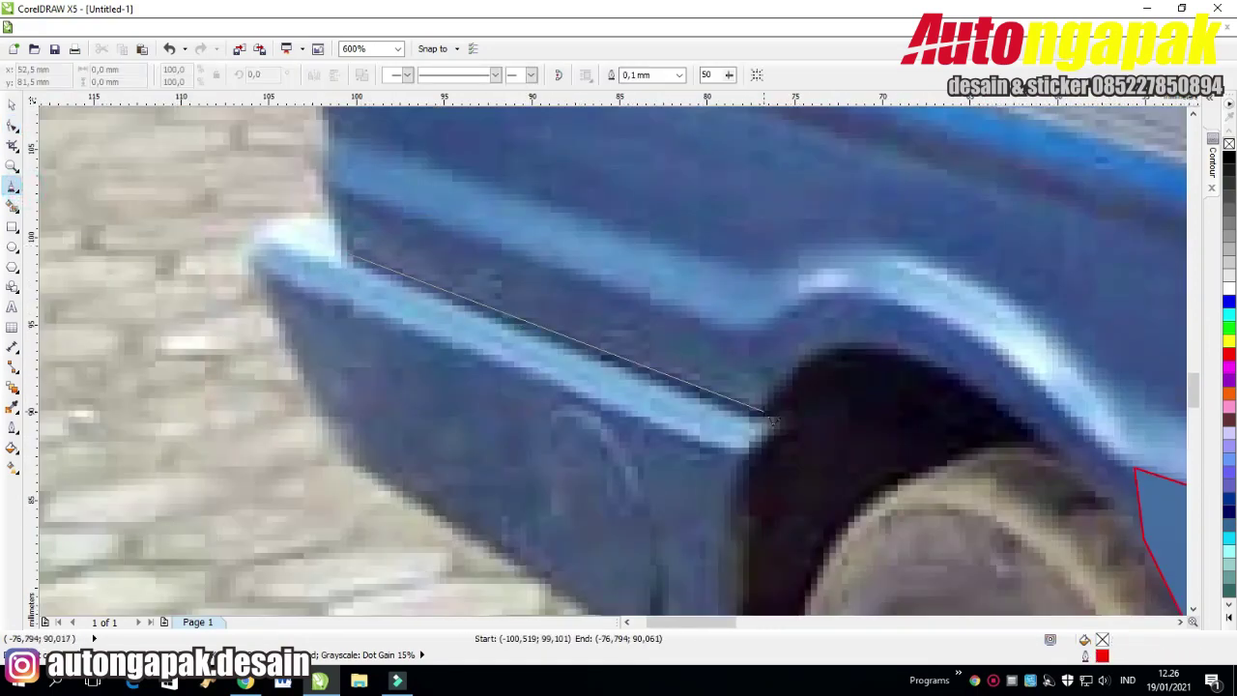
mouse_move(805, 369)
left_mouse_down()
mouse_move(901, 352)
mouse_move(935, 361)
mouse_move(721, 479)
mouse_move(873, 379)
mouse_move(927, 389)
mouse_move(1028, 509)
left_mouse_up()
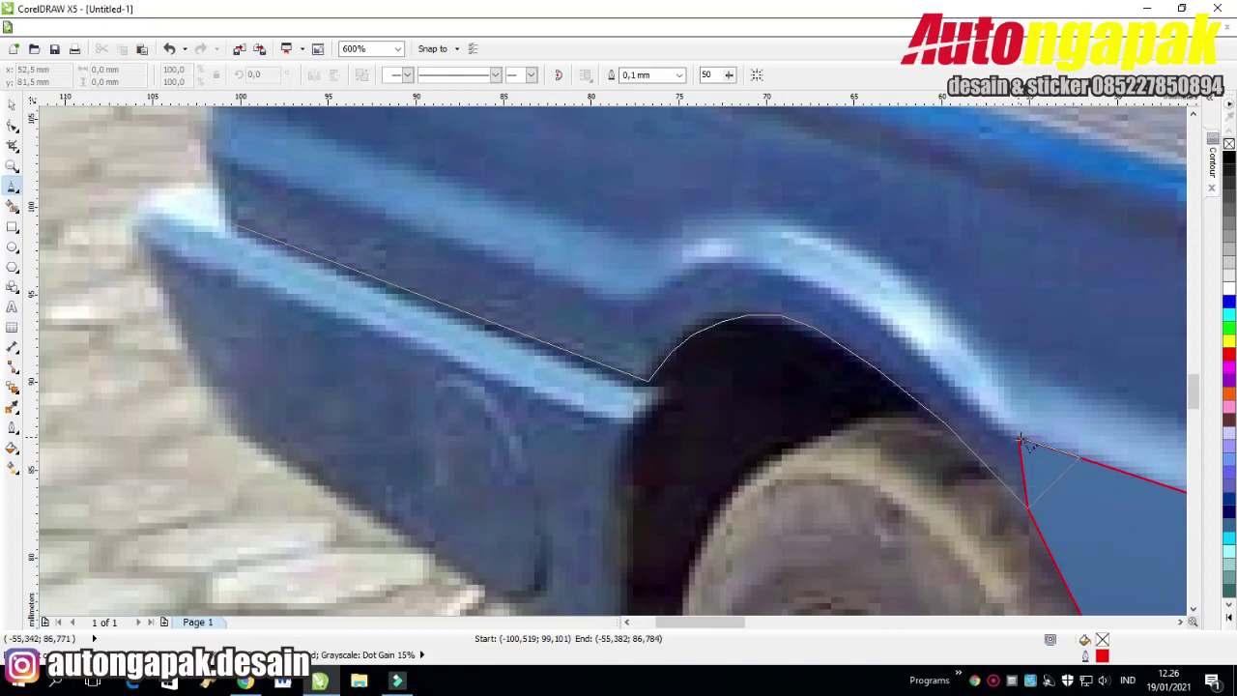
left_click(628, 295)
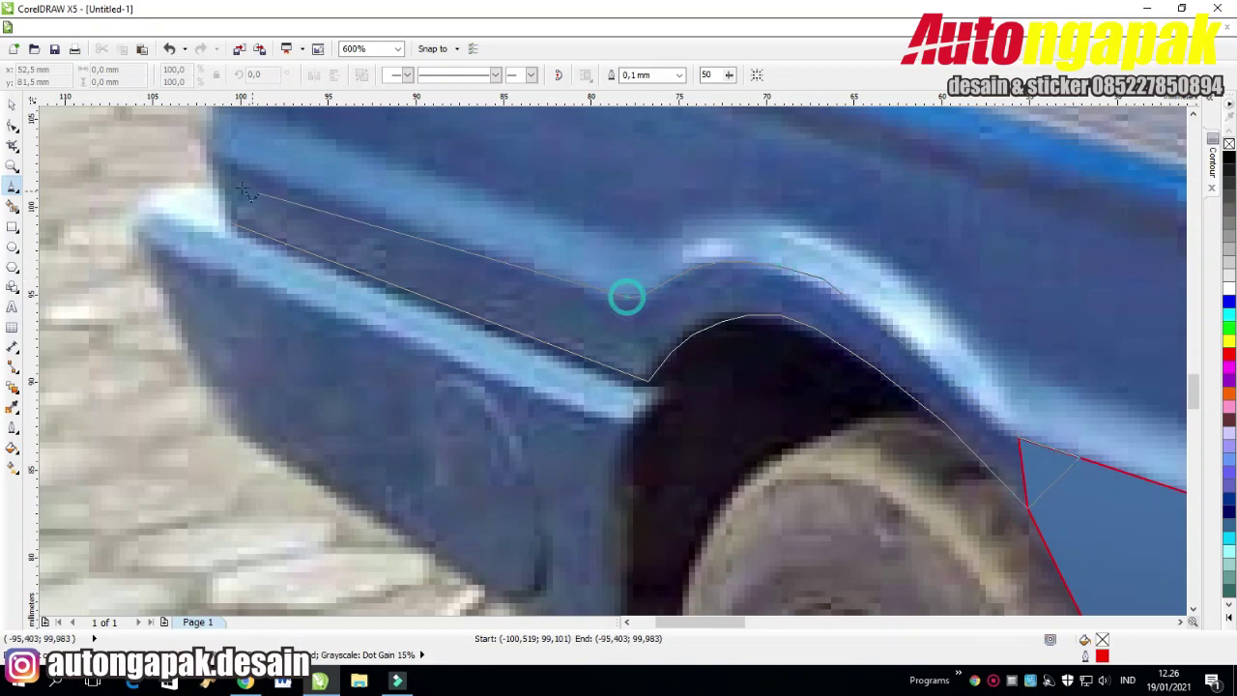
left_click(215, 165)
left_click(230, 224)
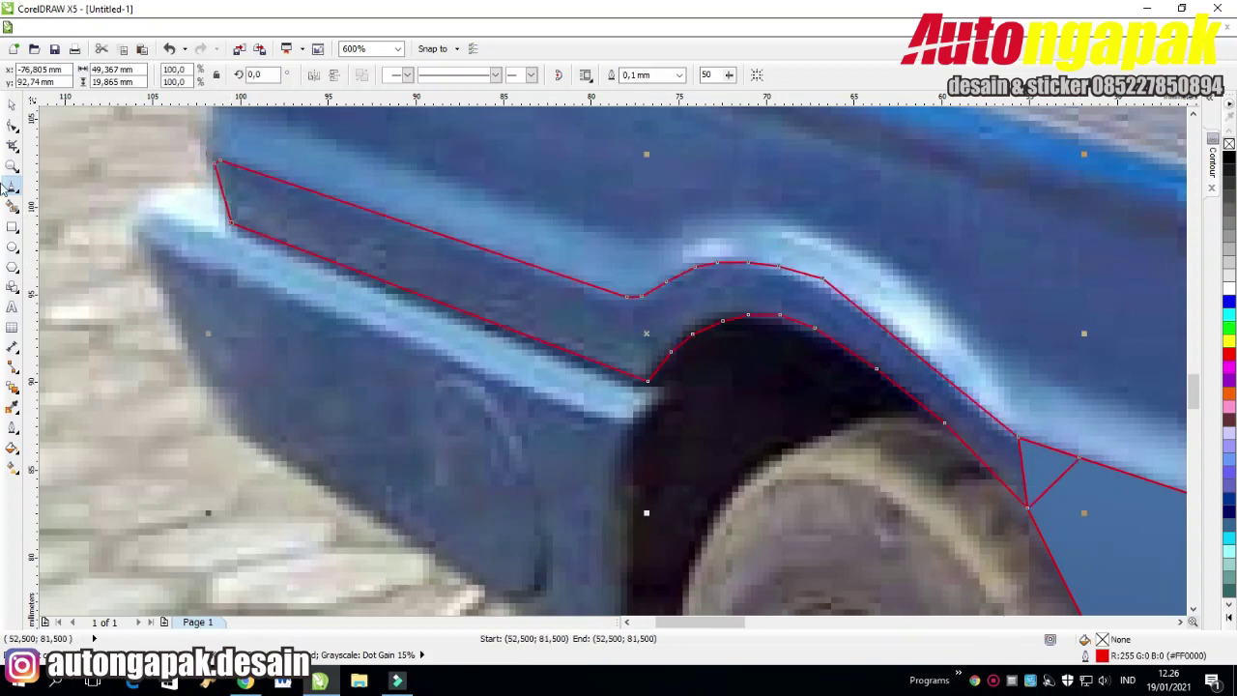
Delete the surplus nodes along the upper edge of the rear arch outline to smooth it.
left_click(13, 125)
left_click(825, 282)
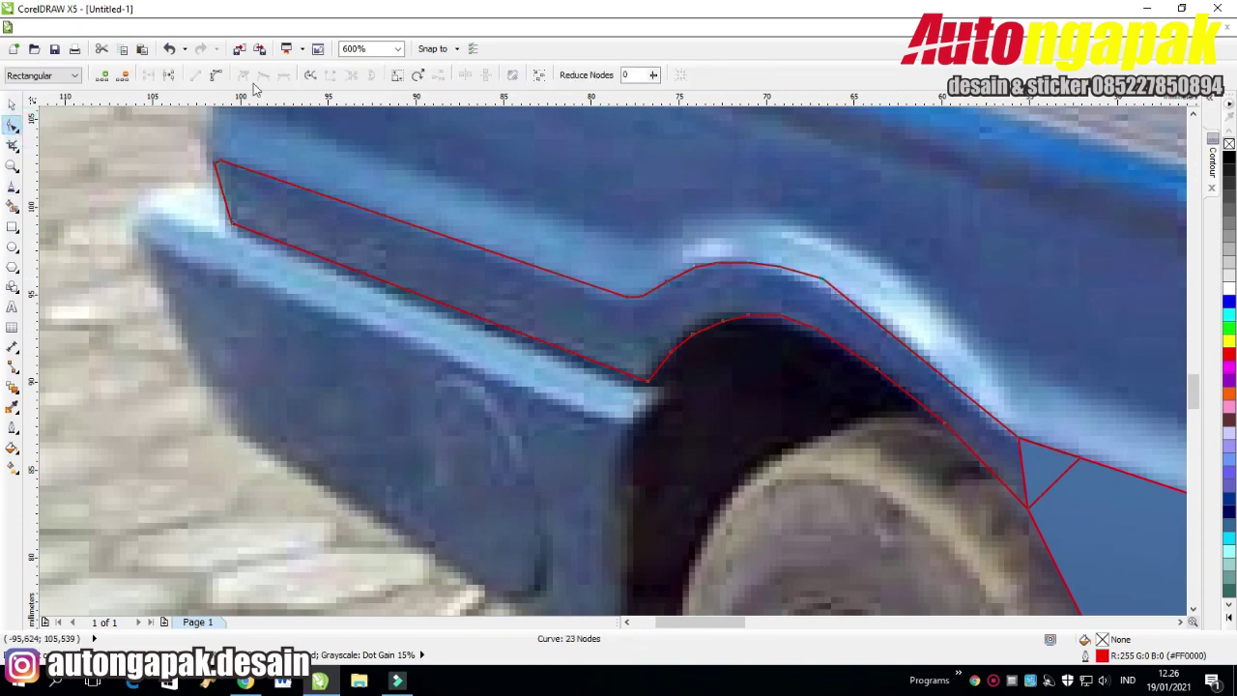
double_click(822, 279)
double_click(749, 263)
double_click(720, 263)
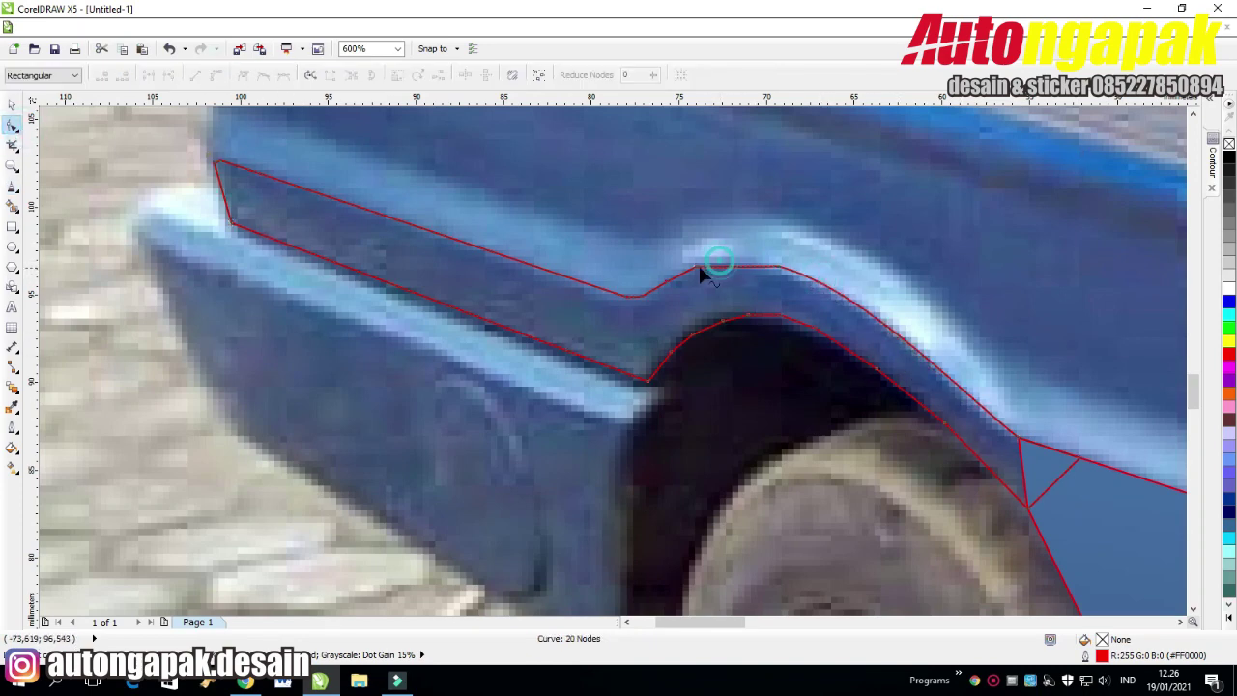
double_click(696, 267)
left_click(777, 268)
double_click(779, 269)
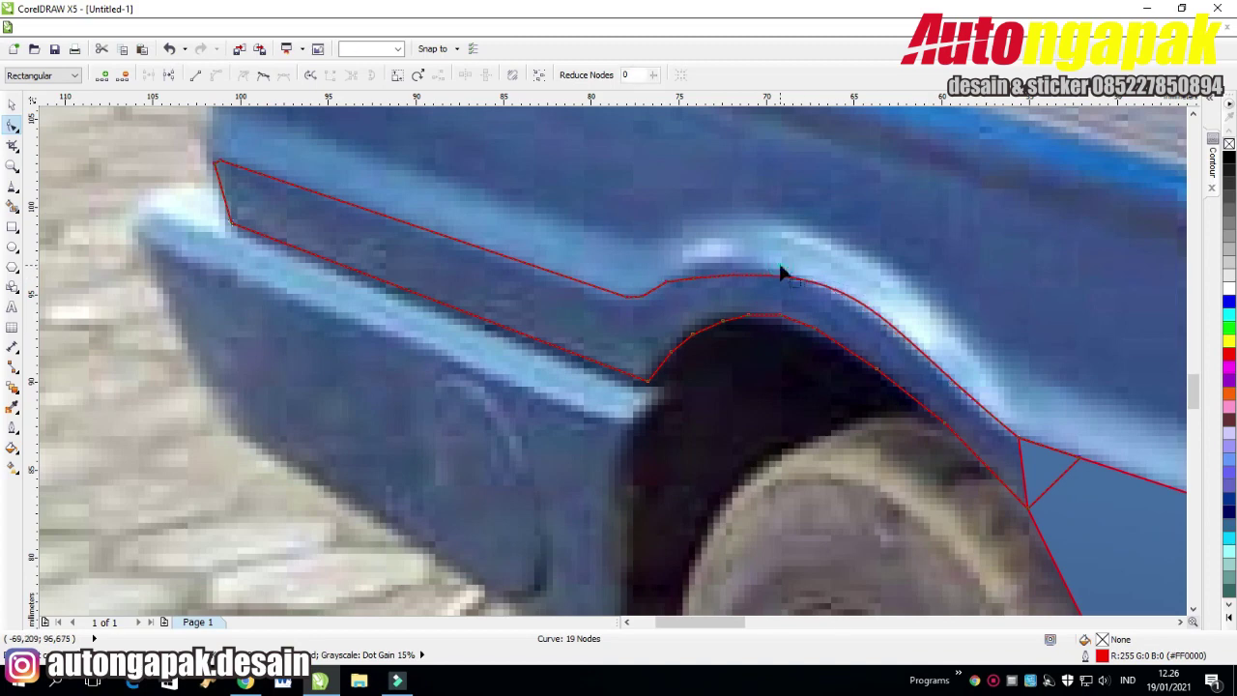
Bend the rear arch outline's upper edge outward where it descends to the side panel, following the body highlight.
left_click(863, 317)
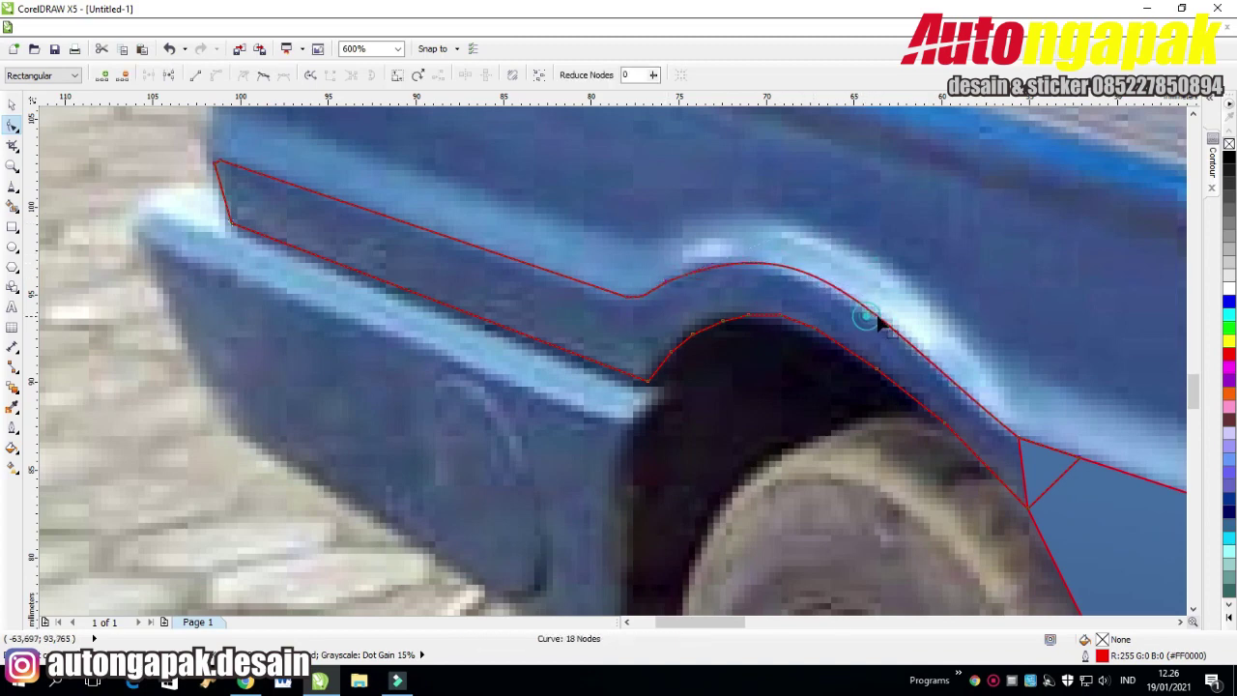
left_click(1018, 439)
left_click_drag(914, 357, 890, 320)
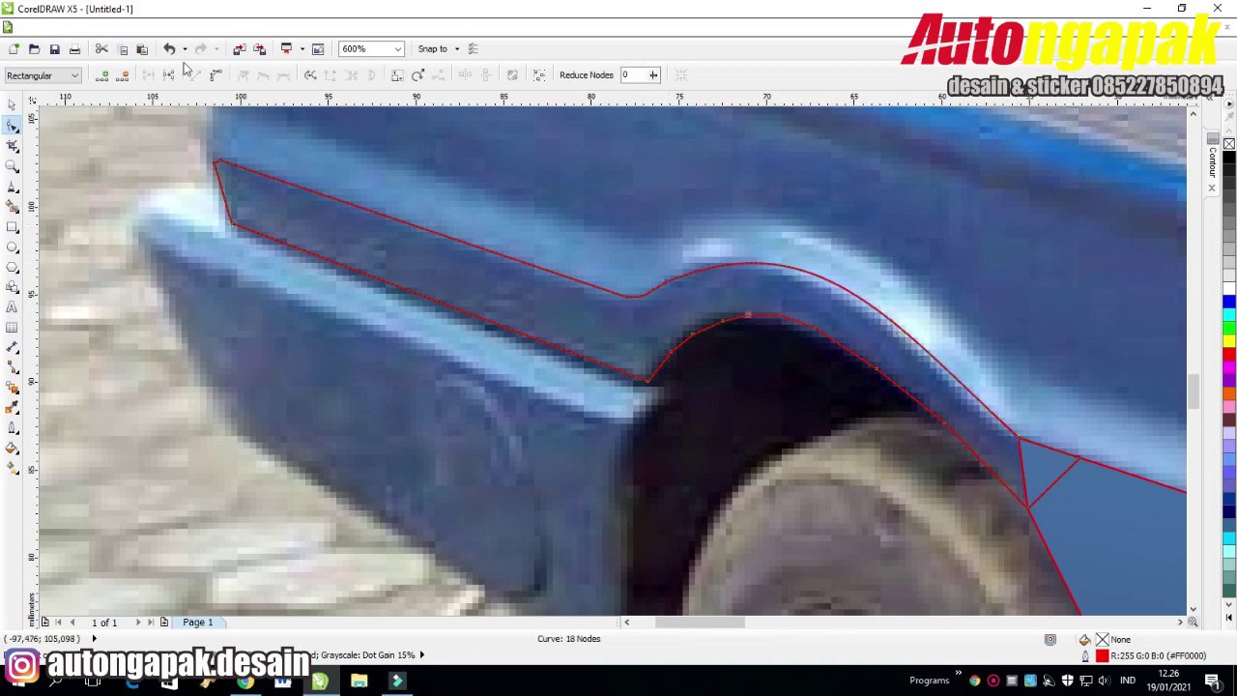
Delete the surplus nodes along the rear arch outline's lower edge around the wheel opening.
left_click(216, 76)
double_click(724, 321)
double_click(692, 335)
double_click(671, 352)
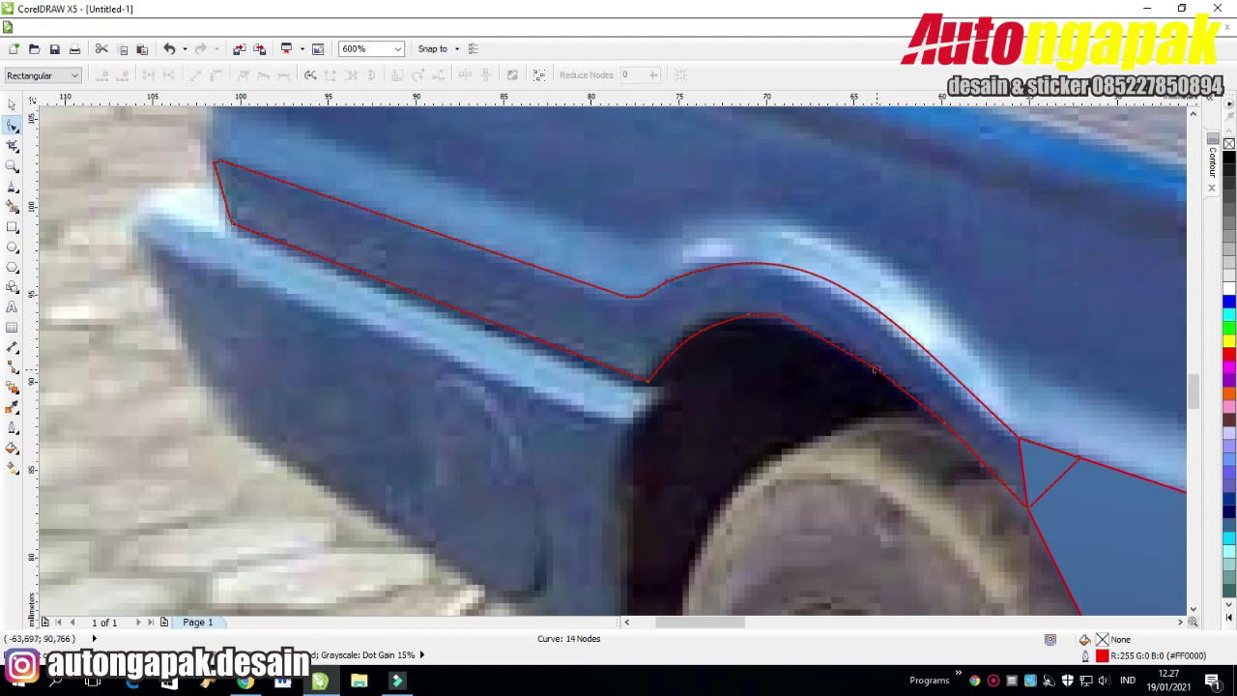
double_click(875, 369)
double_click(945, 422)
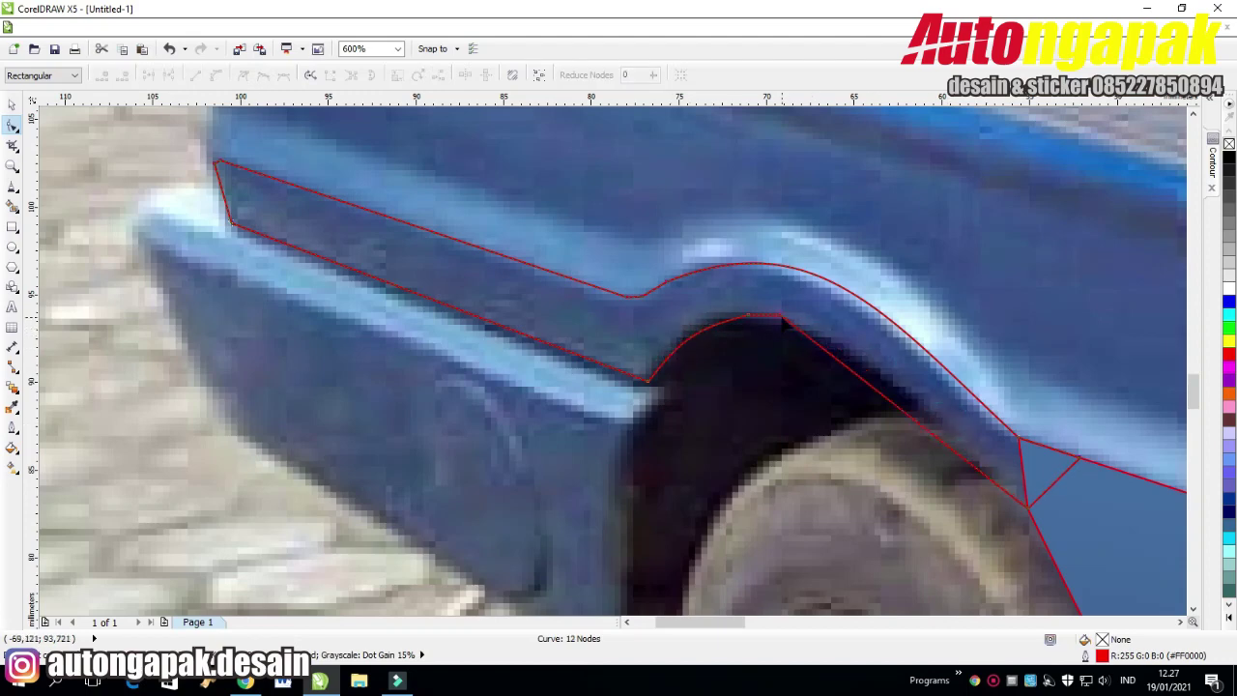
double_click(745, 315)
Convert the rear arch outline's straight lower segment to a curve and bend it to follow the wheel opening down to the side panel.
left_click(216, 74)
left_click_drag(861, 375, 898, 345)
double_click(780, 315)
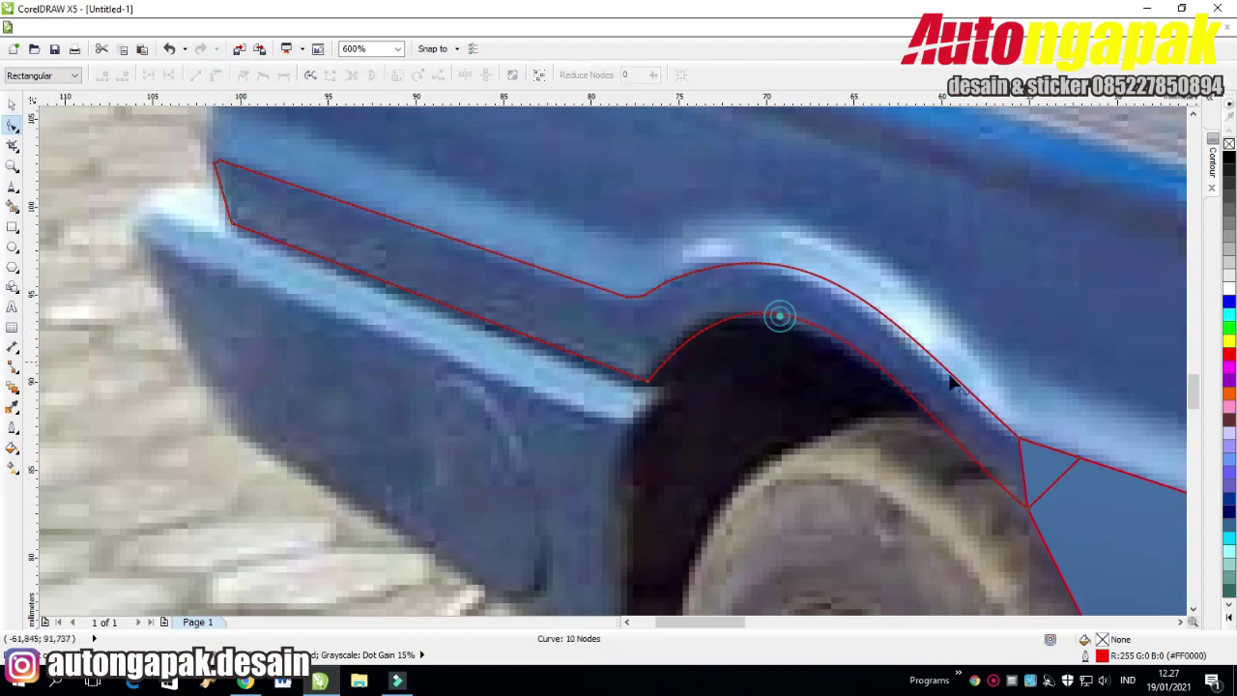
left_click(1028, 508)
left_click_drag(925, 425, 946, 428)
left_click_drag(790, 200, 771, 221)
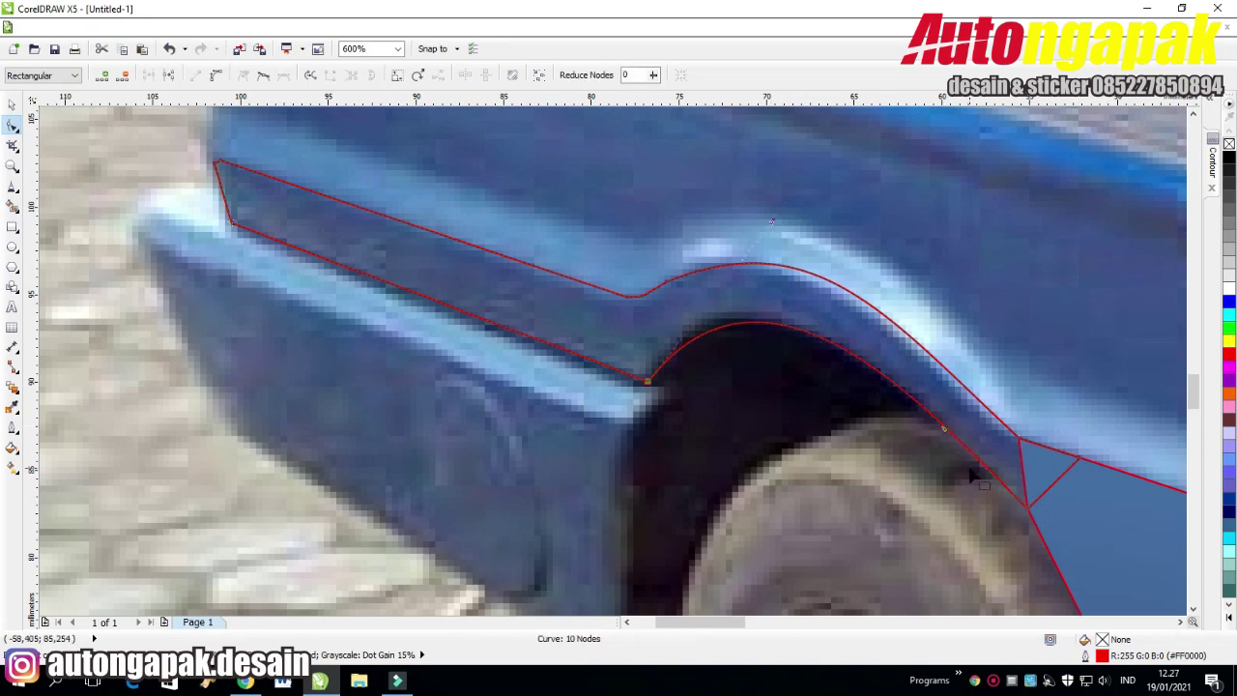
Weld the rear arch outline to the gradient-filled side panel to form one shape.
scroll(793, 381, "down", 1)
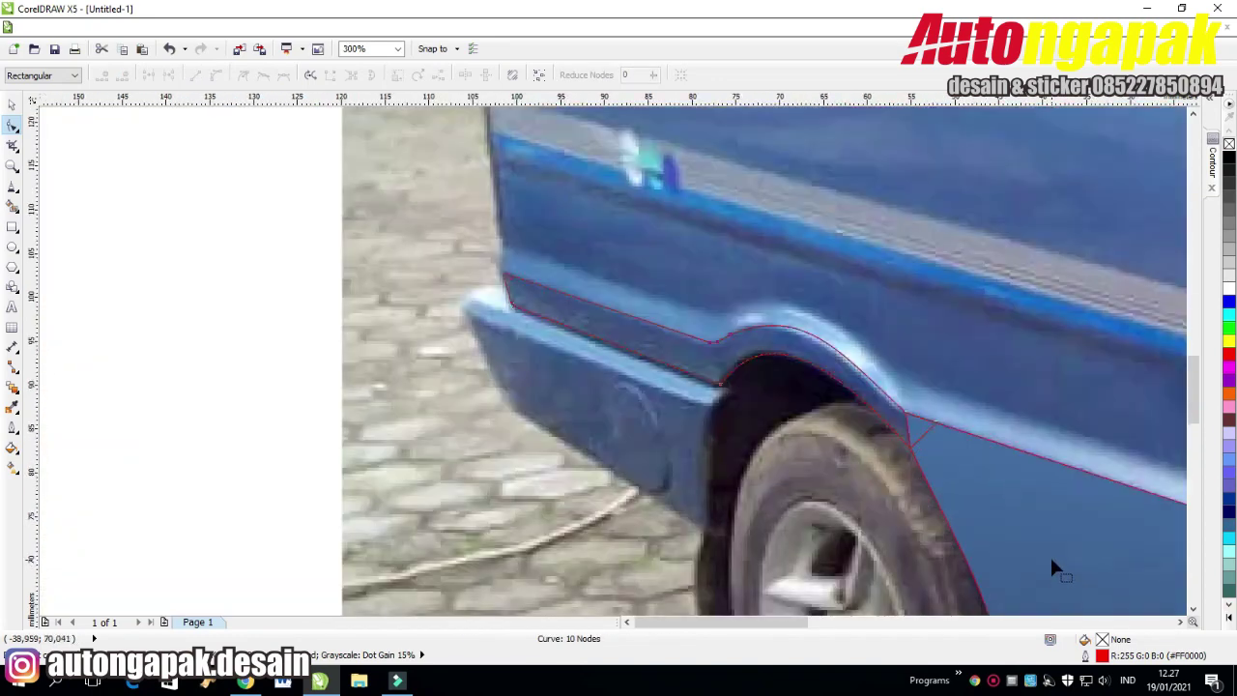
left_click(11, 104)
left_click(986, 491, "shift")
left_click(453, 75)
left_click(251, 250)
Smooth the corner beside the rear wheel where the welded arch meets the side panel by reworking its nodes and curve handle.
scroll(811, 459, "down", 3)
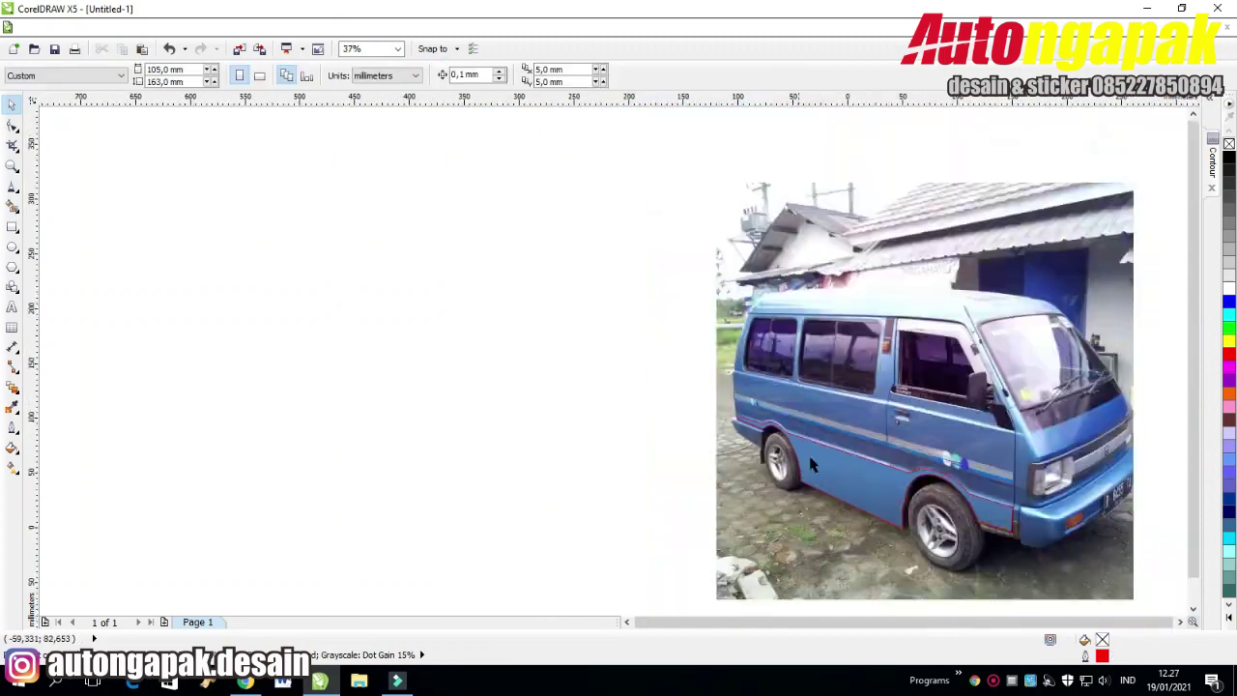
scroll(1047, 577, "up", 2)
scroll(647, 305, "down", 1)
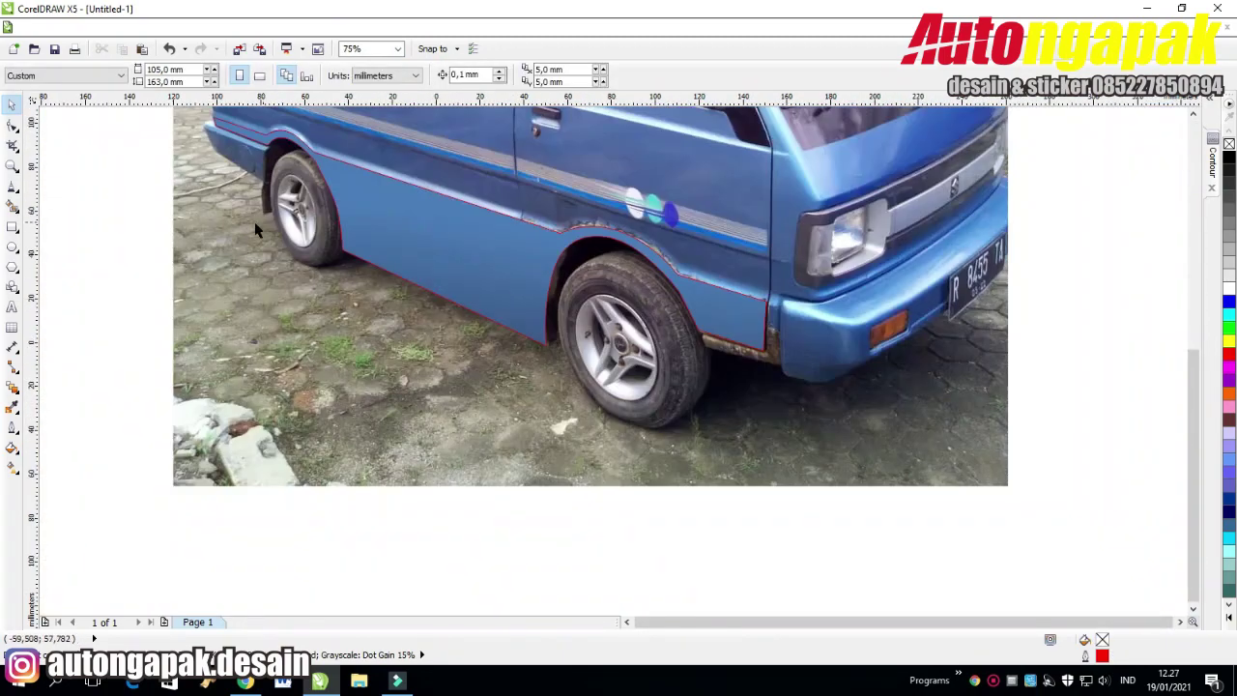
scroll(206, 130, "up", 1)
scroll(424, 178, "up", 2)
double_click(418, 184)
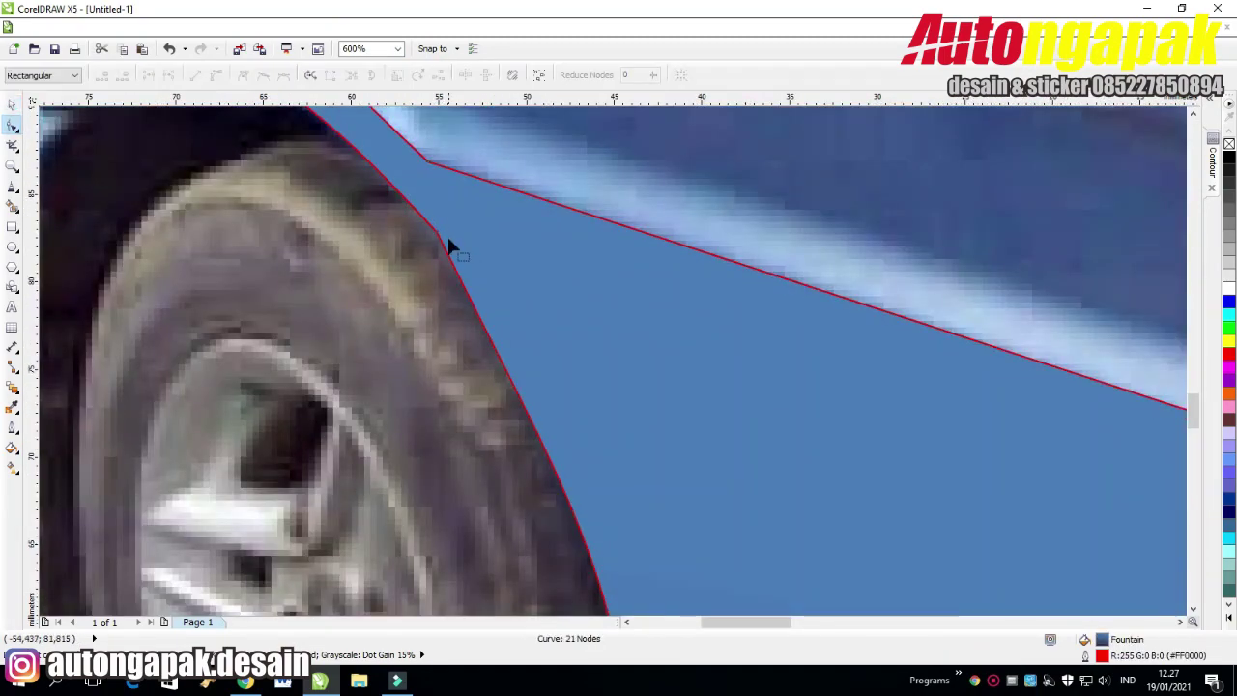
left_click(438, 231)
double_click(435, 229)
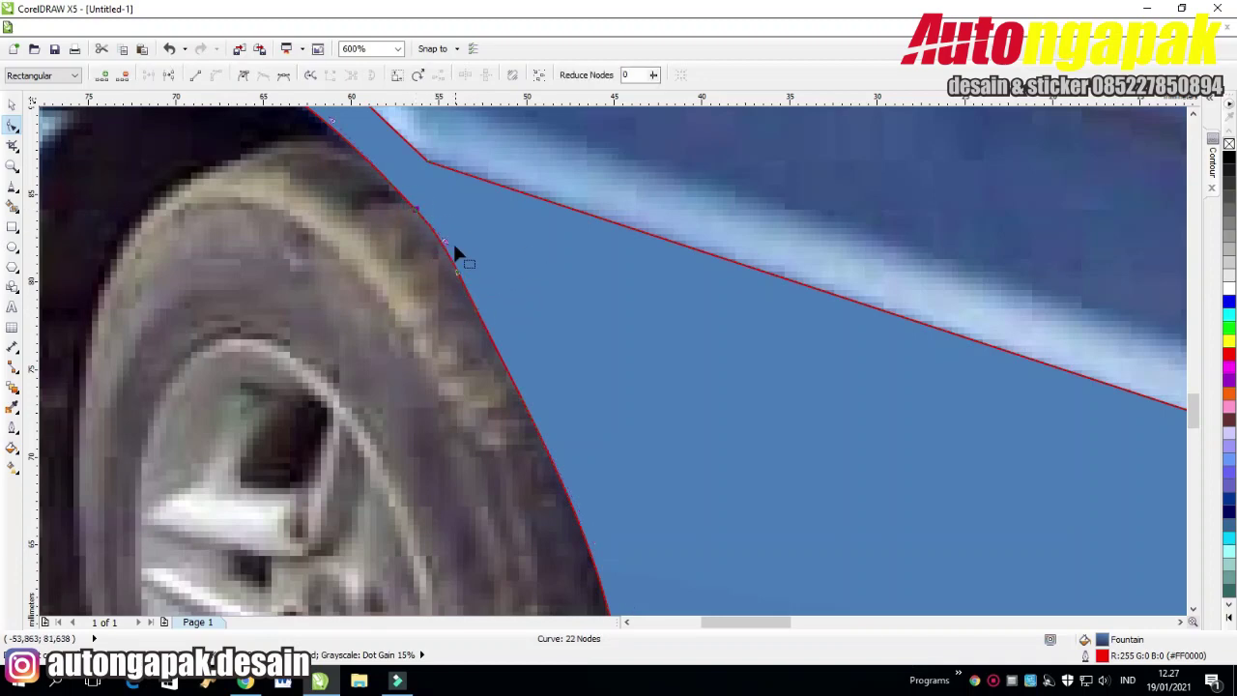
left_click_drag(448, 240, 444, 243)
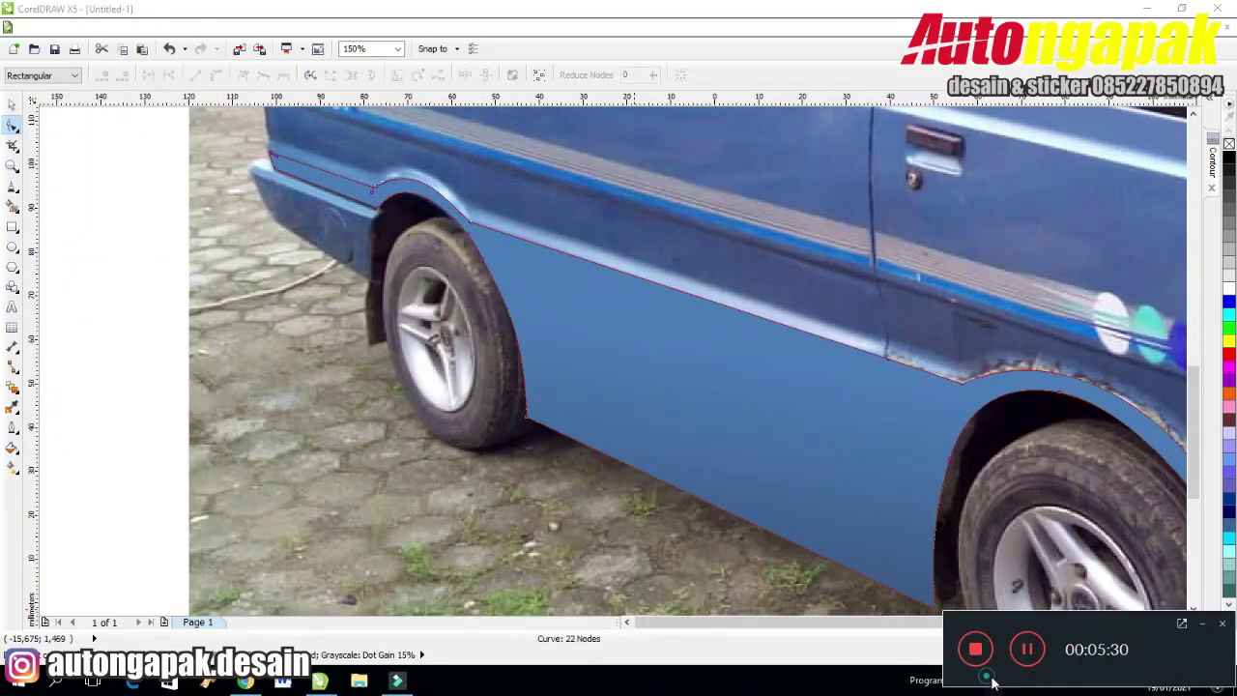
Trace a closed outline about 29 × 42 mm over the rear bumper, extending below it to the ground.
scroll(451, 245, "up", 1)
scroll(452, 243, "down", 1)
scroll(439, 341, "up", 2)
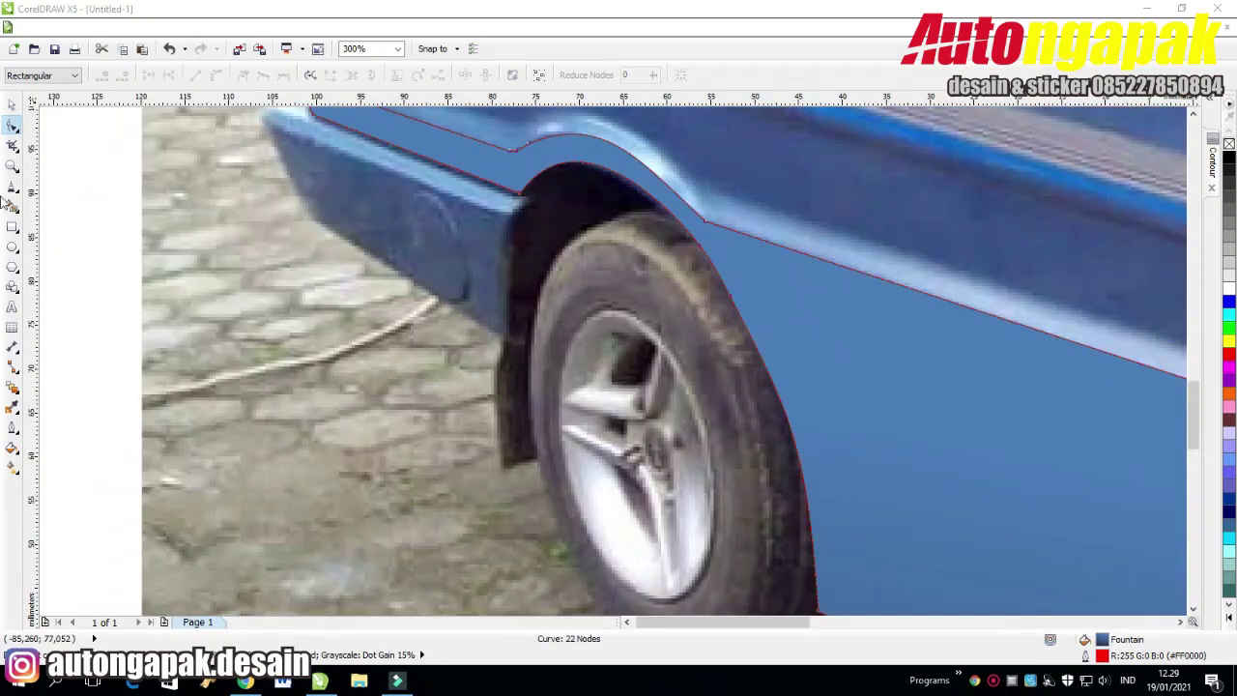
left_click(13, 187)
left_click(275, 126)
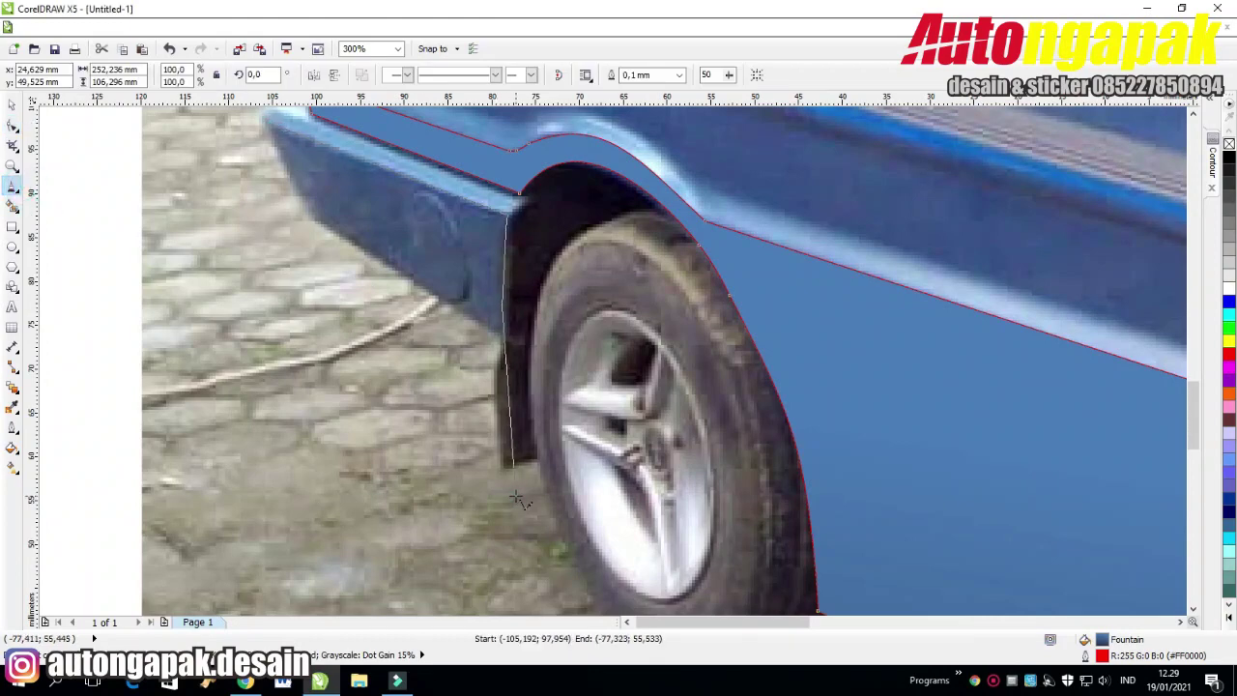
left_click(343, 415)
left_click(307, 385)
left_click(261, 201)
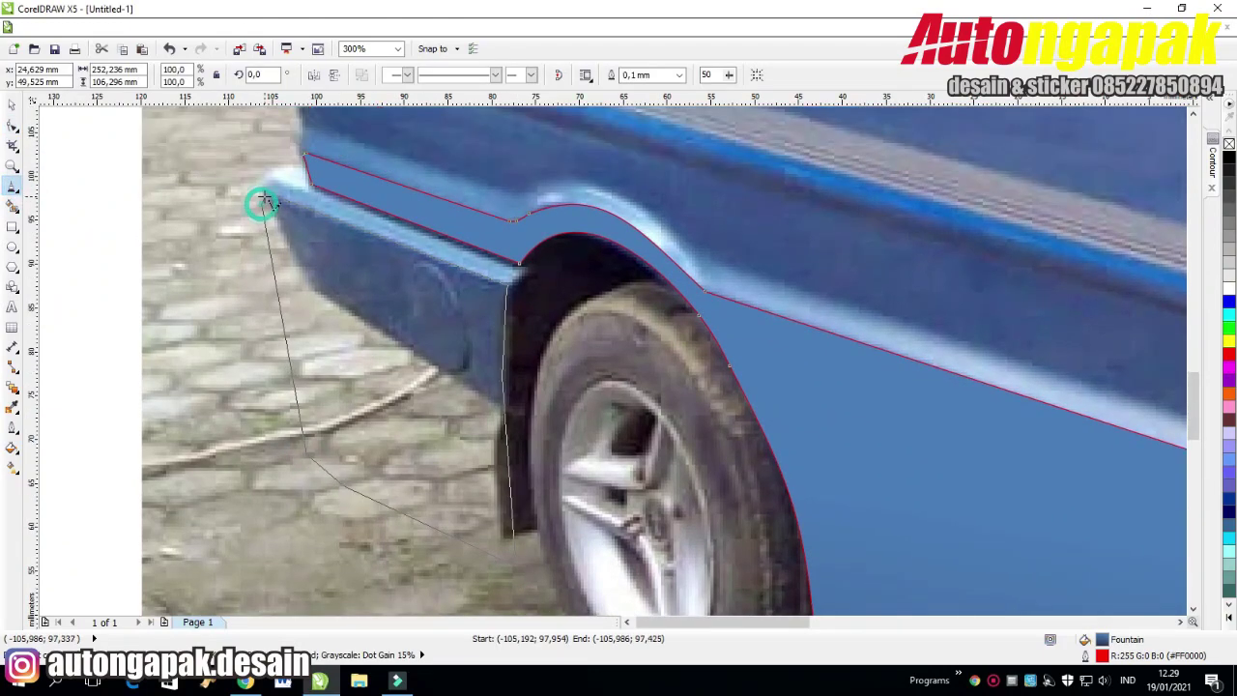
left_click(271, 195)
Fill the rear bumper shape with a linear two-colour gradient at 270°, sampling both blues from the side panel.
scroll(397, 329, "down", 2)
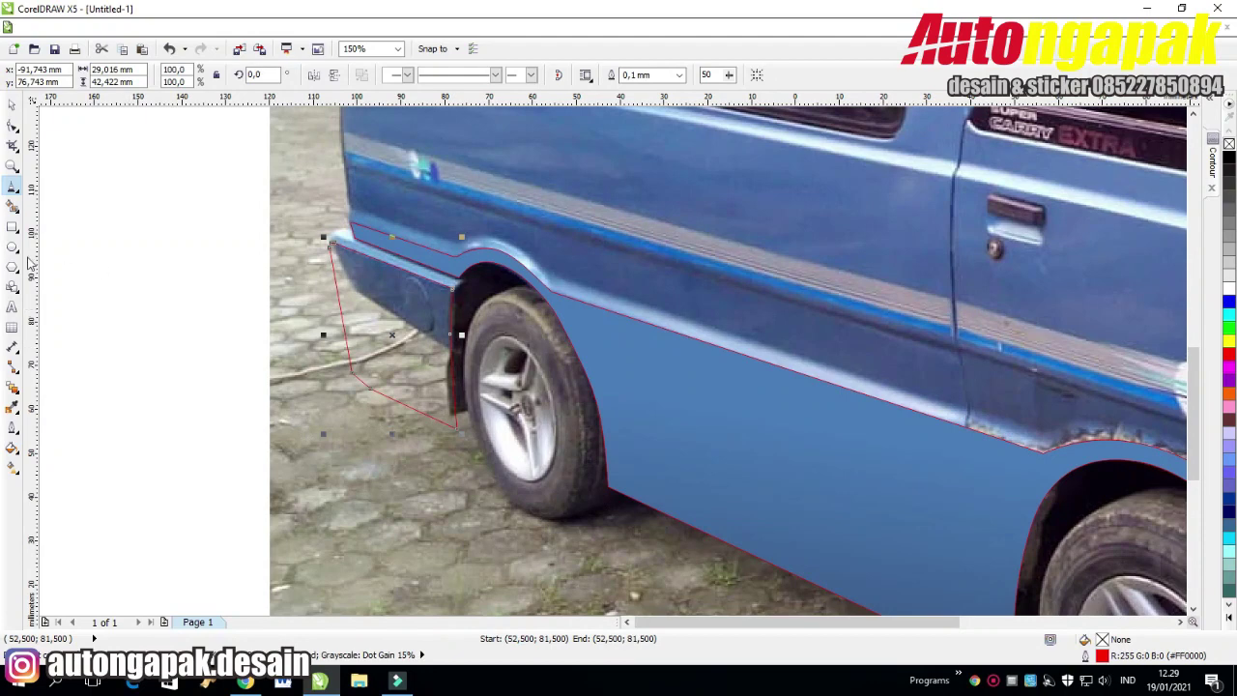
double_click(652, 230)
type("270")
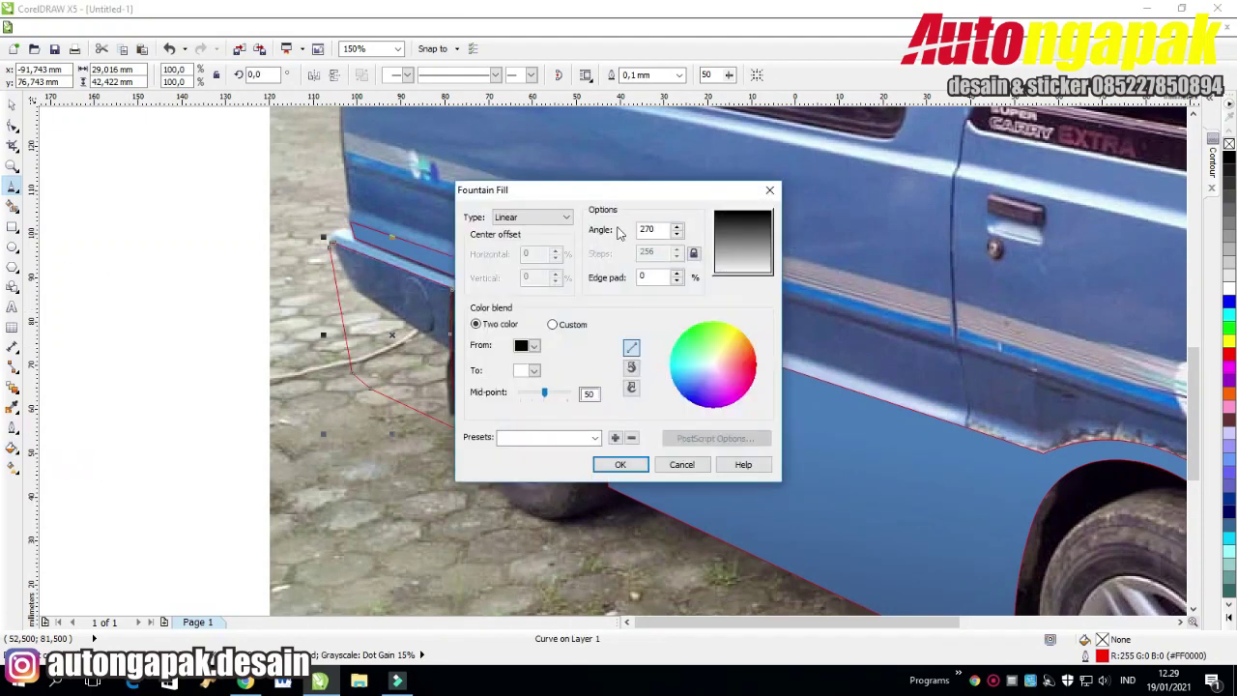
left_click(534, 370)
left_click(523, 486)
left_click(769, 560)
left_click(533, 346)
left_click(522, 461)
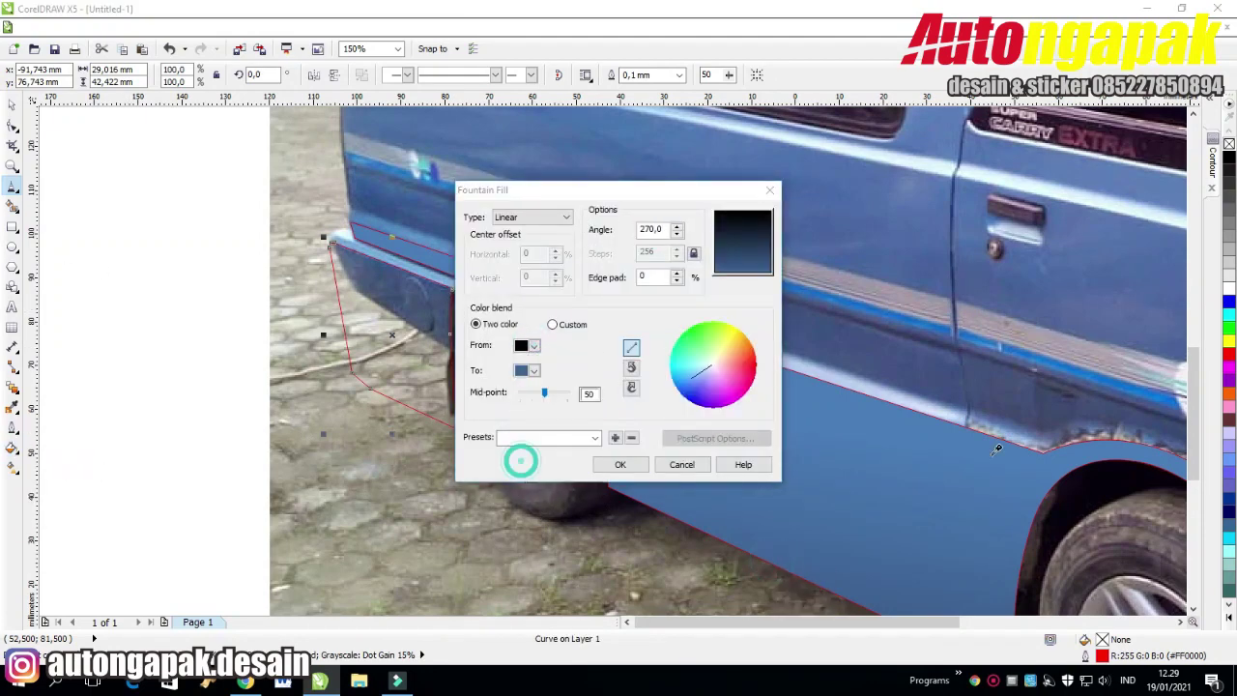
left_click(983, 438)
left_click(620, 464)
Raise both lower corners of the rear bumper shape and delete the extra node between them to straighten its lower edge.
left_click(12, 126)
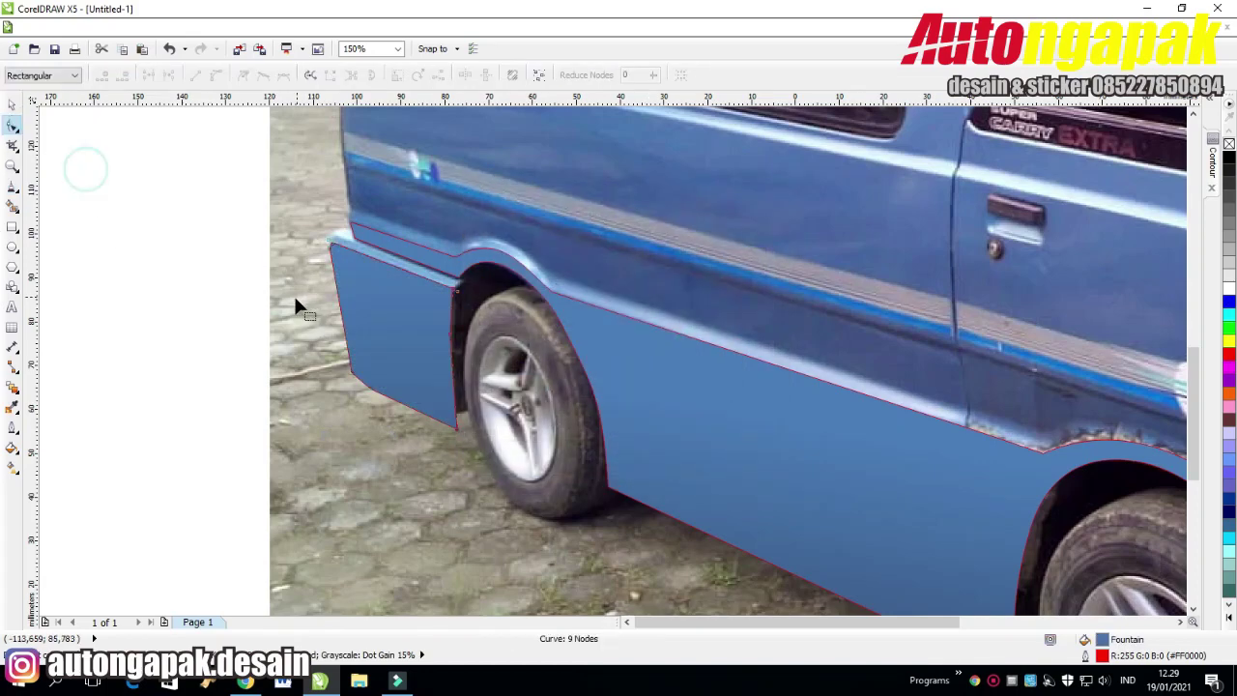
scroll(295, 298, "down", 1)
left_click(12, 104)
scroll(359, 350, "up", 3)
left_click(12, 126)
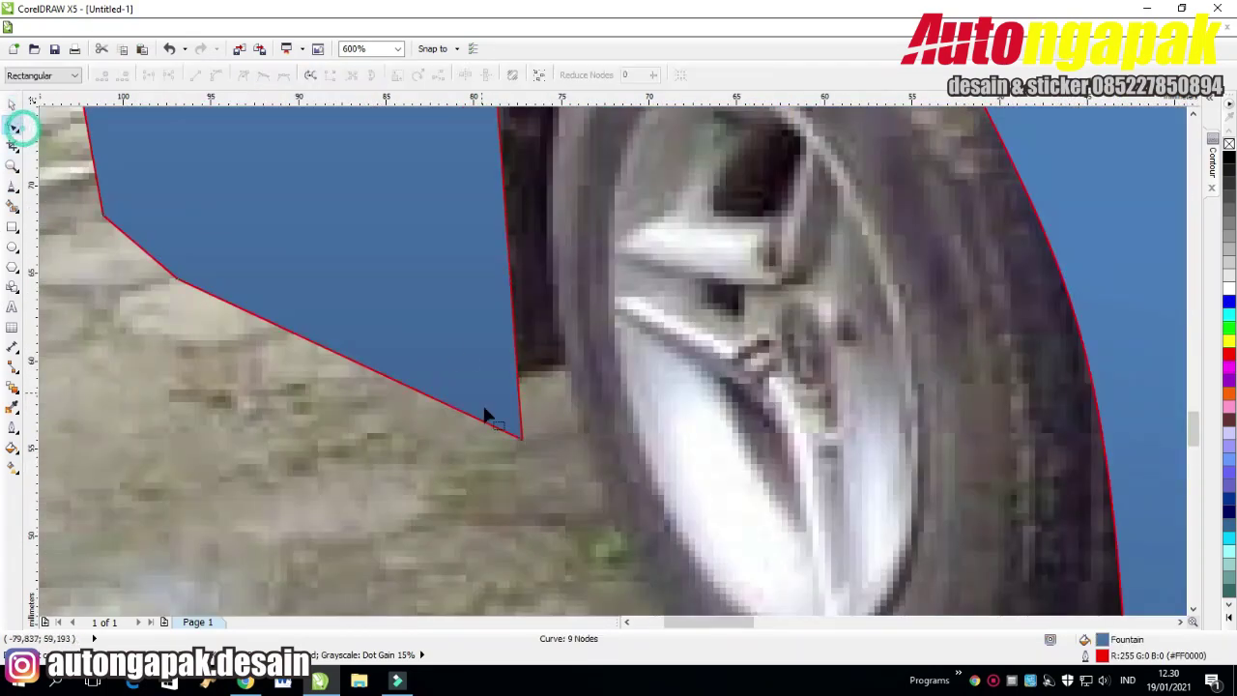
left_click_drag(522, 439, 520, 407)
double_click(176, 278)
left_click_drag(104, 215, 98, 183)
Trace a closed outline about 97 × 49 mm from the front panel's rusty sill, under the front bumper and back to the front tyre.
scroll(97, 309, "down", 3)
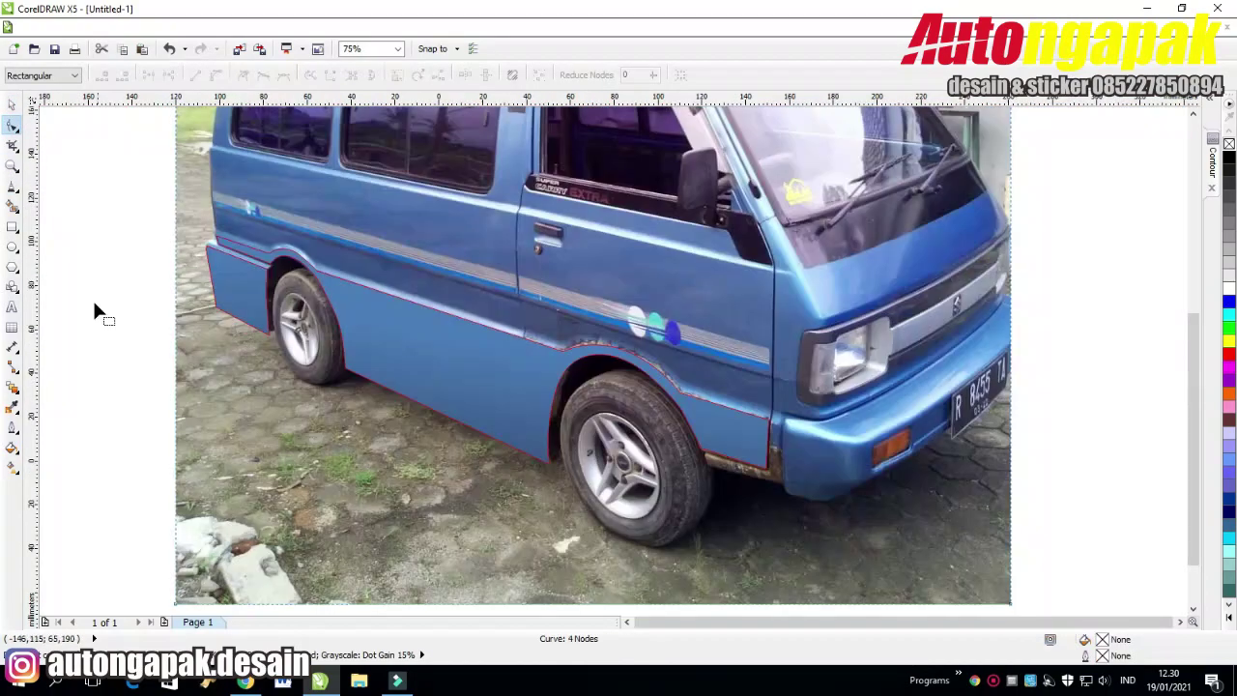
scroll(764, 483, "up", 1)
left_click(13, 185)
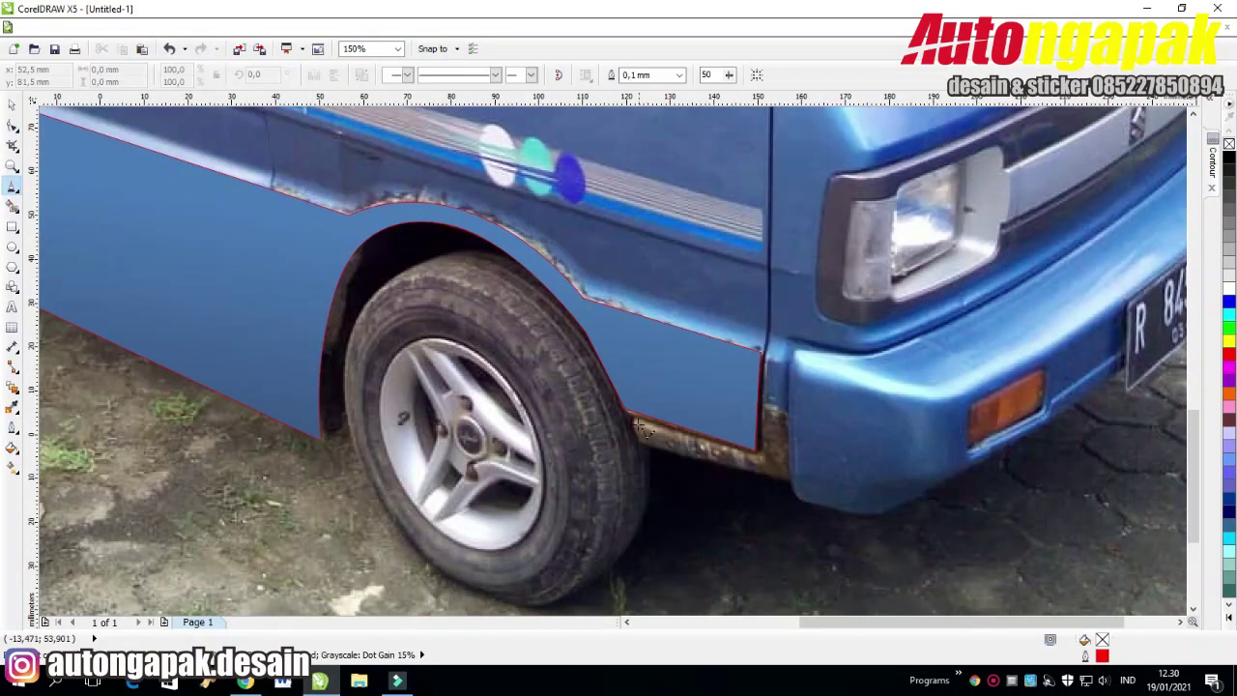
left_click(636, 423)
left_click(765, 409)
left_click(787, 412)
left_click(790, 449)
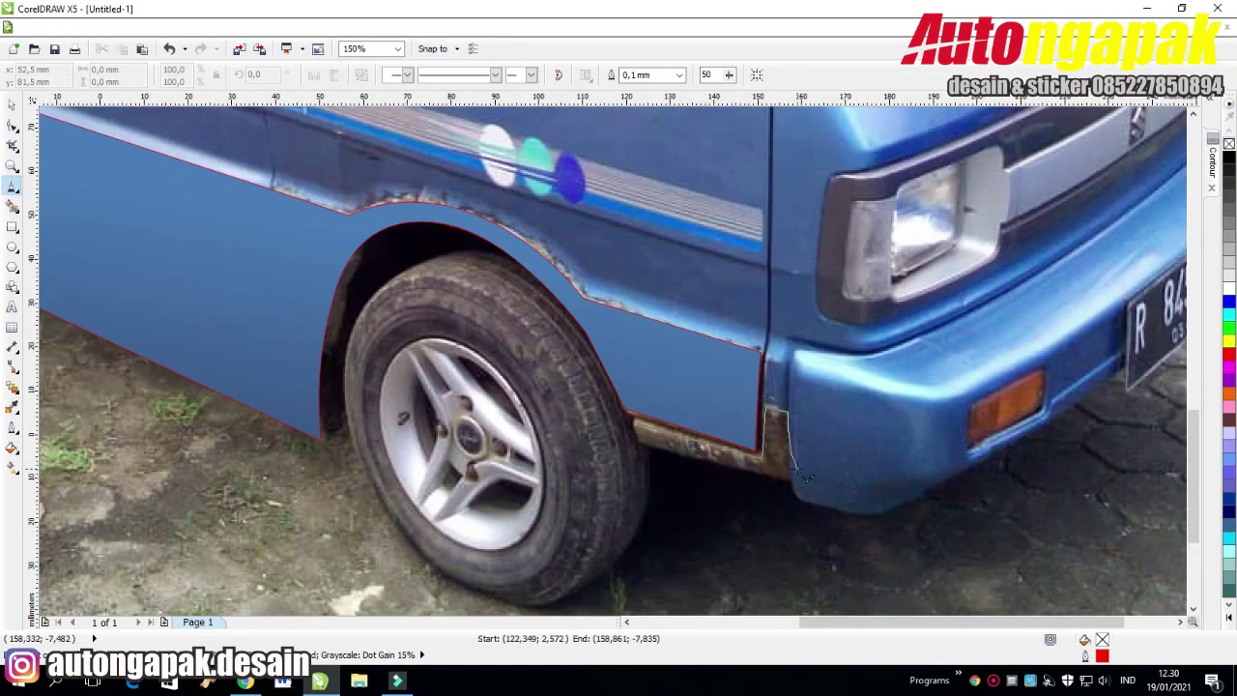
left_click(798, 470)
left_click(837, 497)
left_click(863, 514)
left_click(907, 530)
left_click(964, 530)
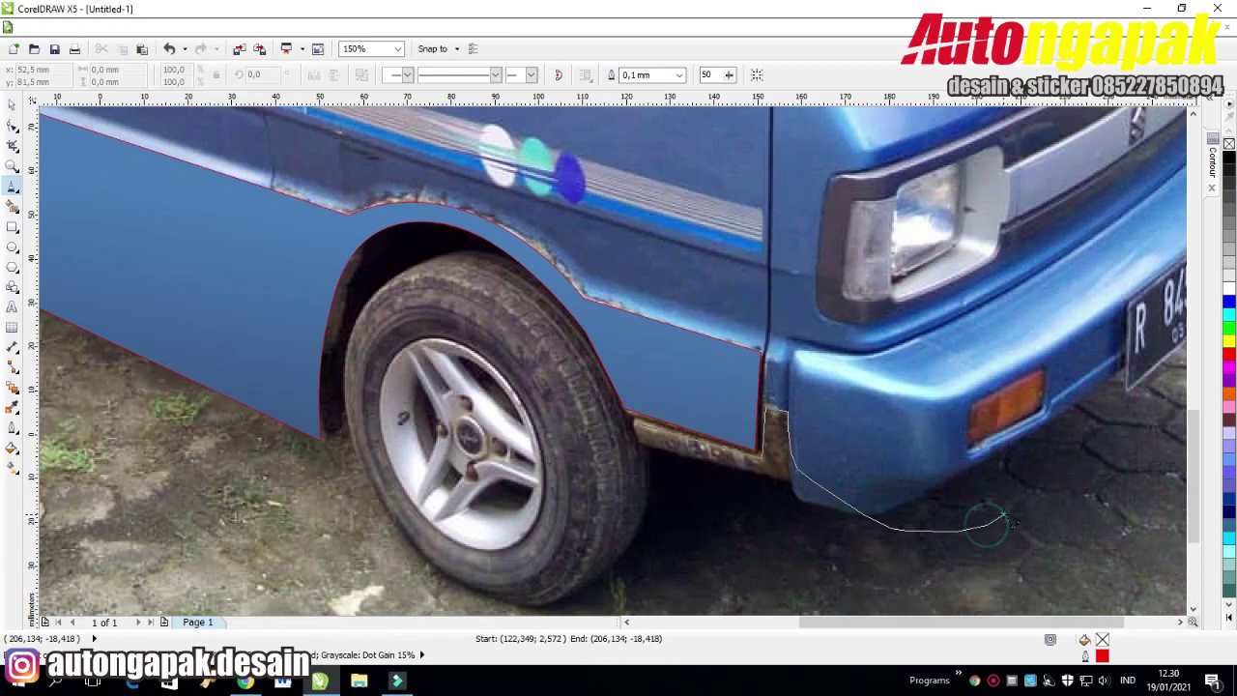
left_click(1053, 533)
left_click(1058, 561)
scroll(1056, 562, "down", 2)
left_click(1023, 510)
left_click(967, 539)
left_click(935, 542)
left_click(893, 550)
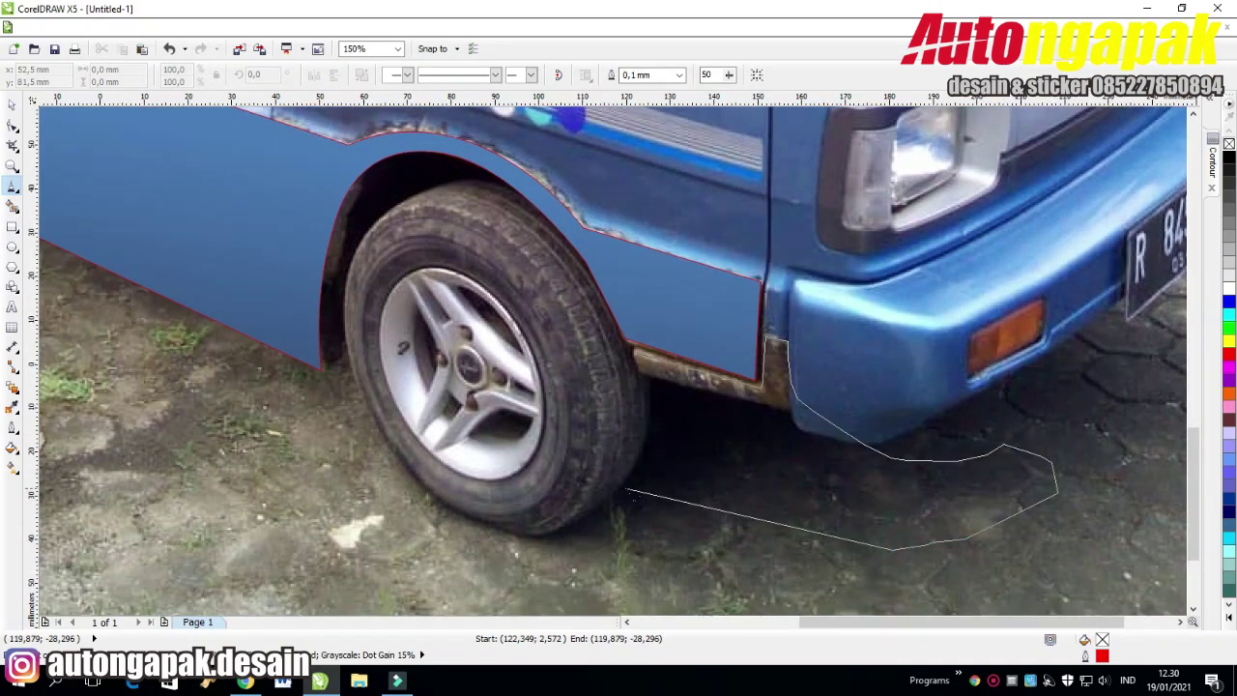
left_click(639, 398)
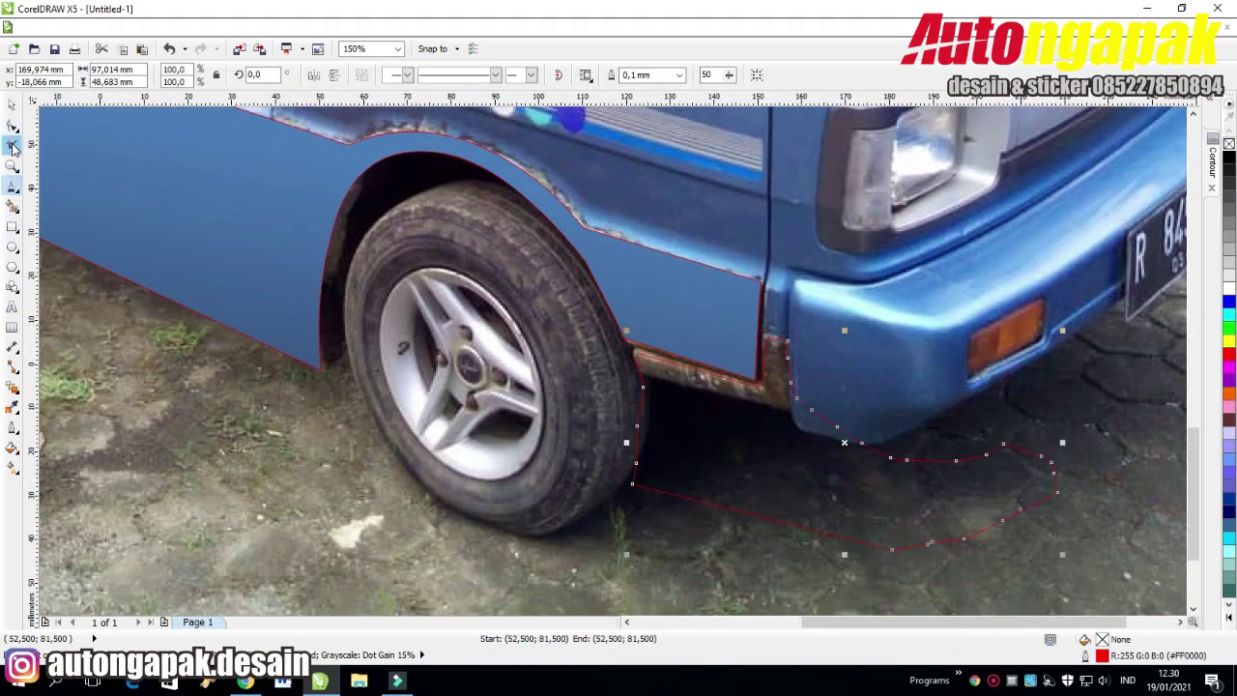
Delete the extra nodes on the under-bumper outline's tyre side, move its lower corner outward and curve that side along the tyre.
key("F10")
double_click(637, 426)
double_click(636, 462)
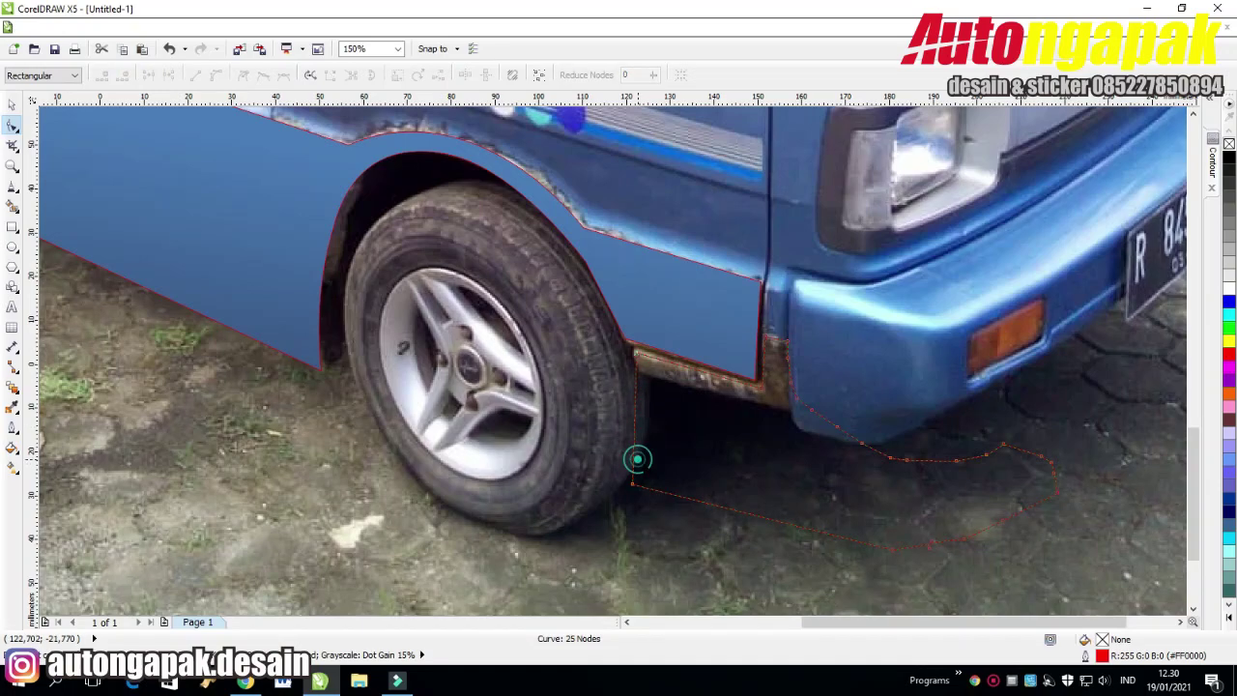
left_click_drag(633, 485, 653, 489)
left_click(212, 70)
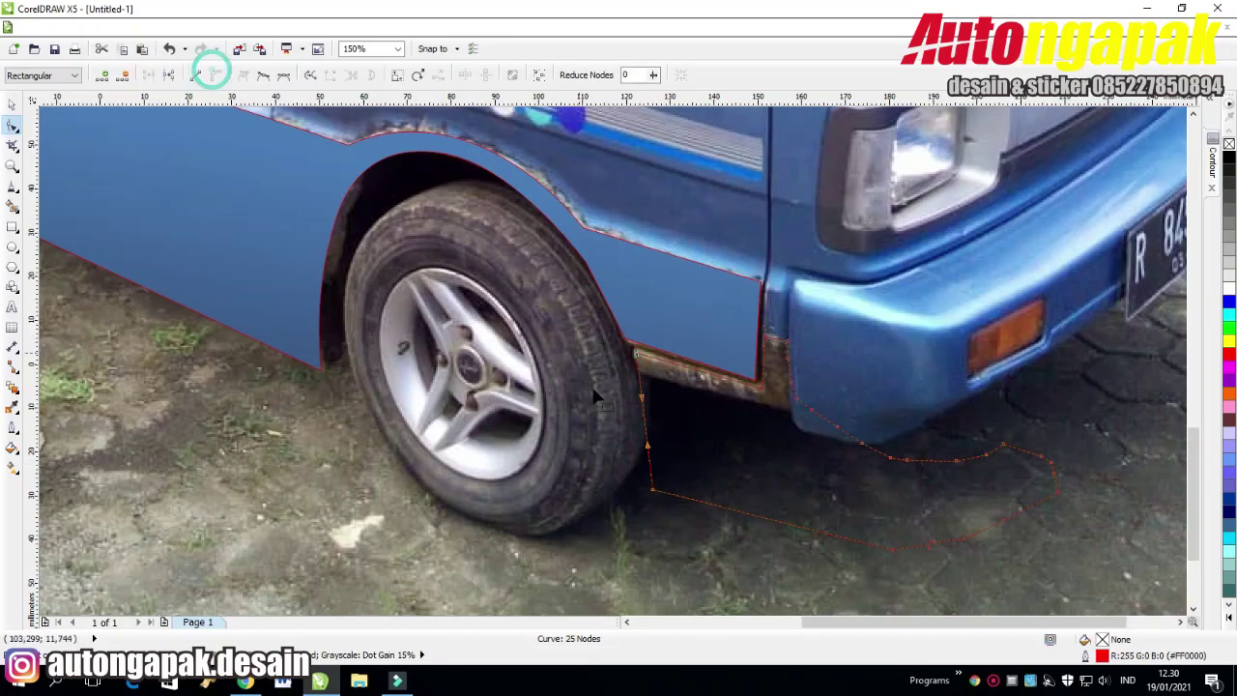
left_click_drag(642, 393, 651, 394)
scroll(636, 356, "up", 1)
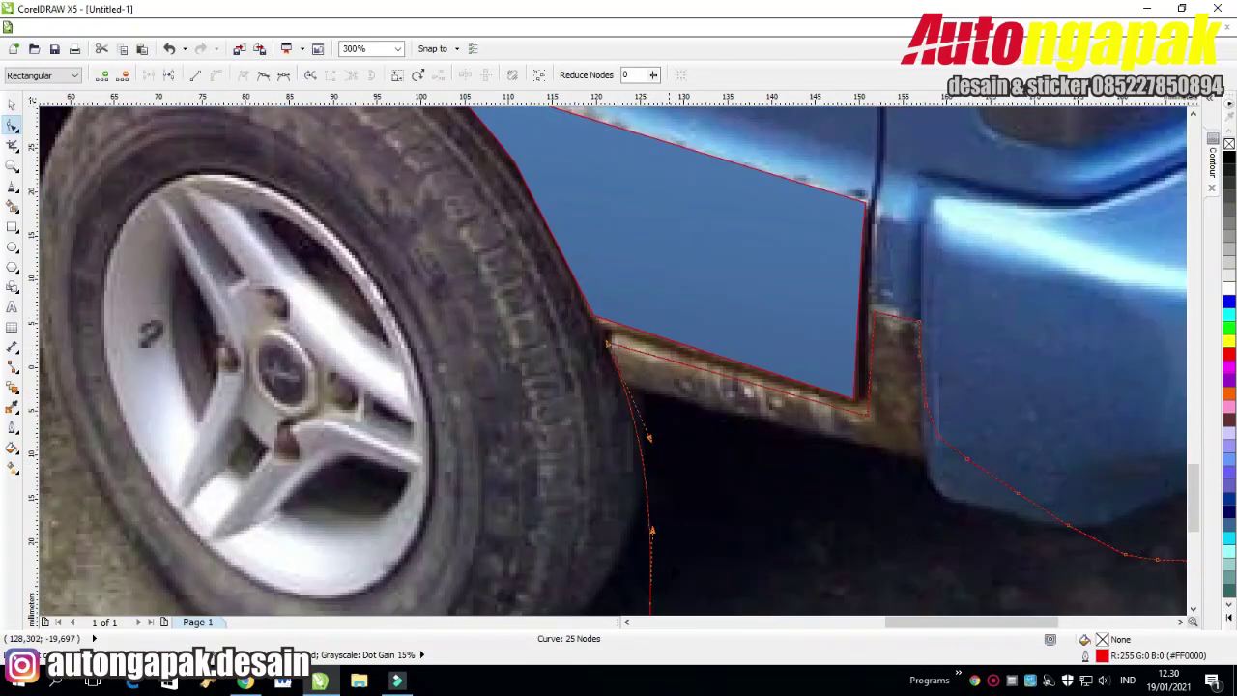
scroll(623, 355, "down", 1)
Straighten the under-bumper outline's lower edge, reposition its nodes and delete the surplus ones.
left_click(742, 517)
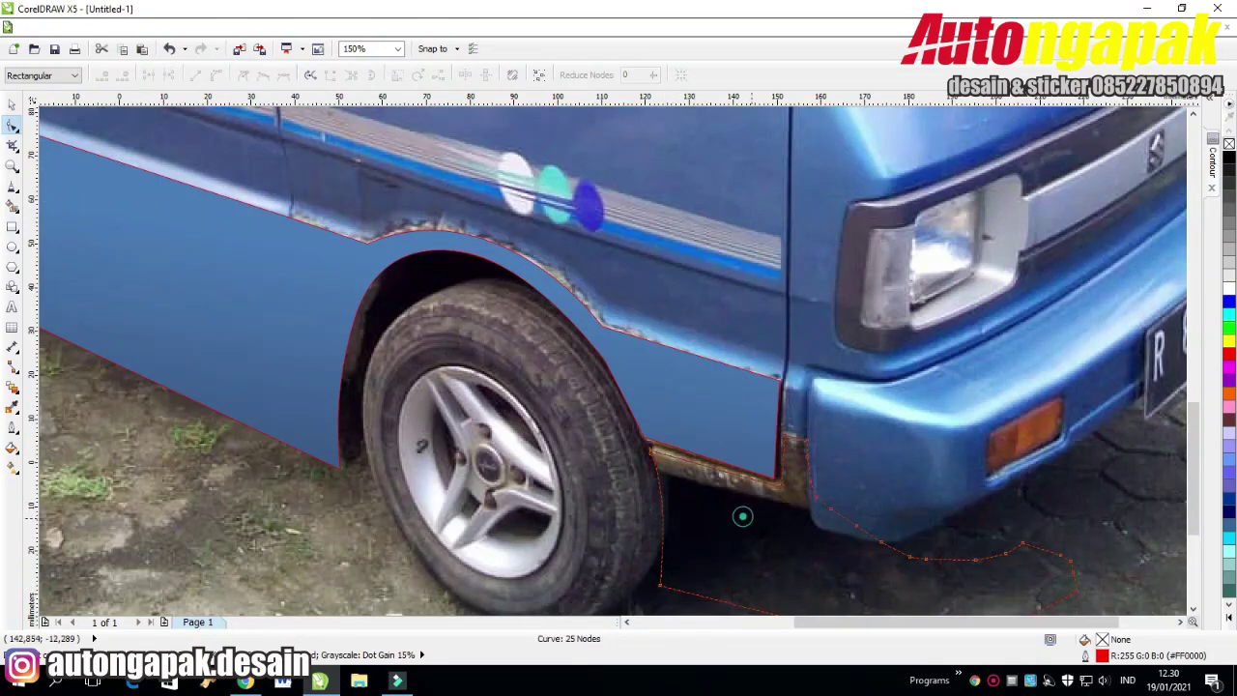
scroll(804, 520, "down", 1)
left_click(1193, 608)
scroll(830, 520, "up", 1)
left_click(847, 480)
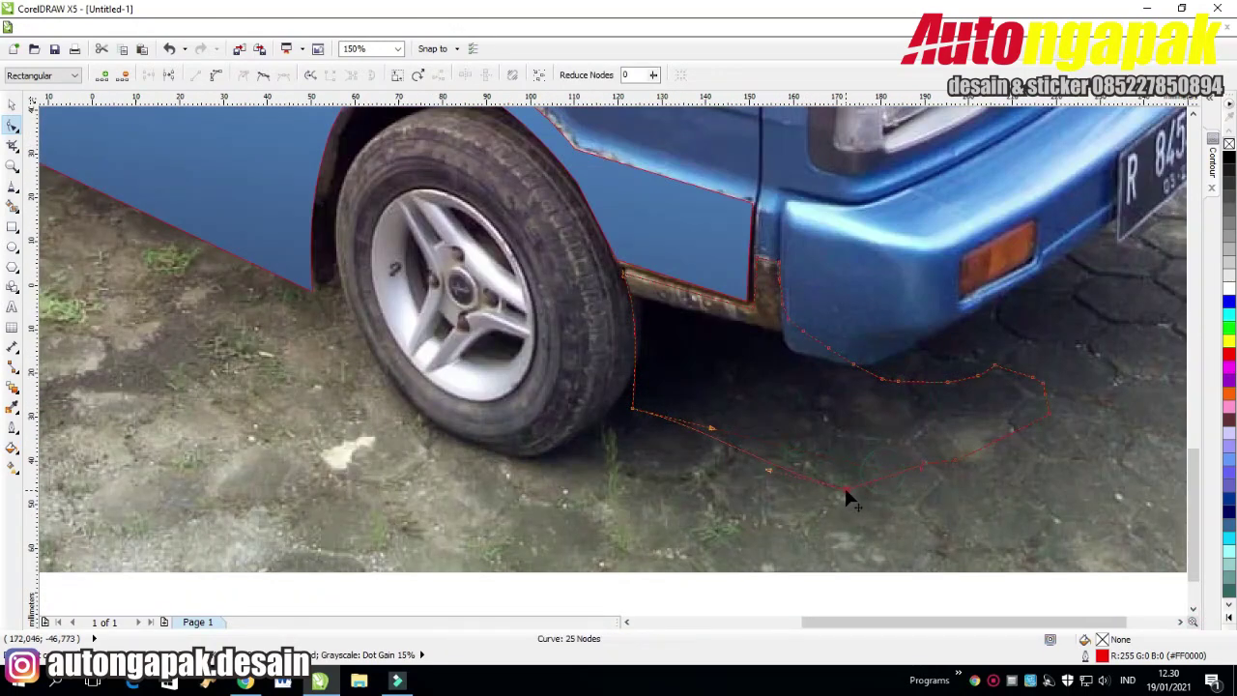
left_click(197, 77)
left_click(918, 466)
left_click(918, 461)
left_click(808, 465)
left_click(808, 466)
double_click(993, 445)
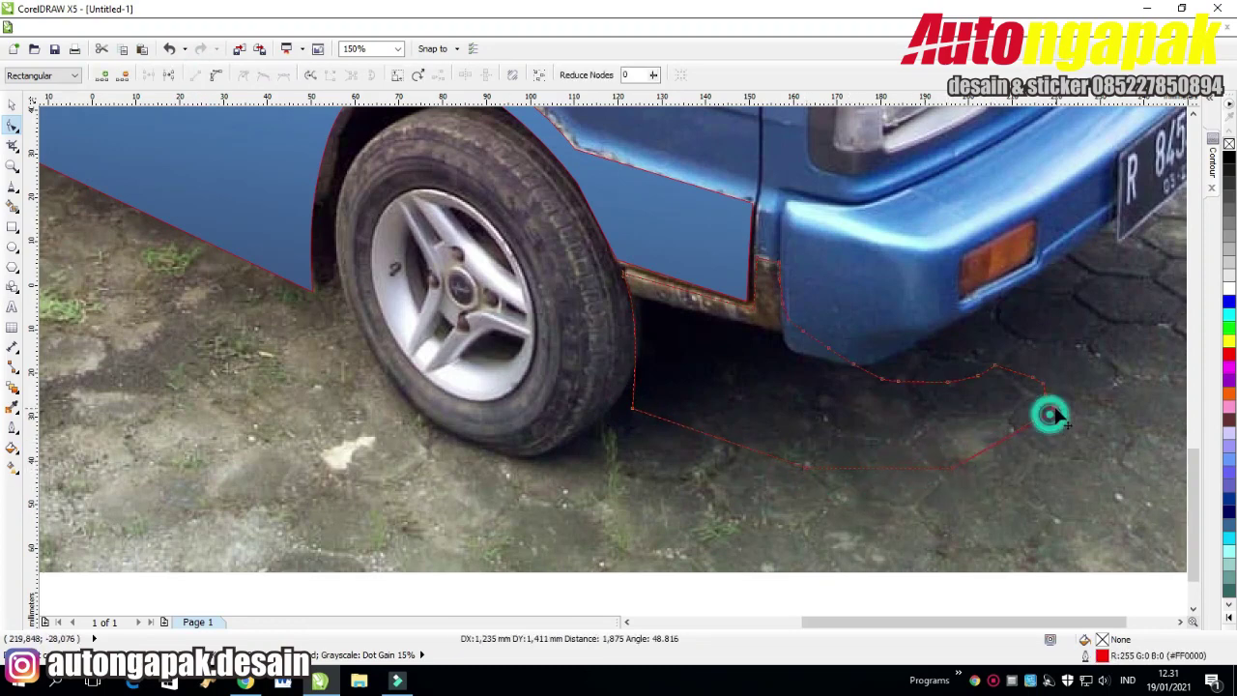
left_click(807, 467)
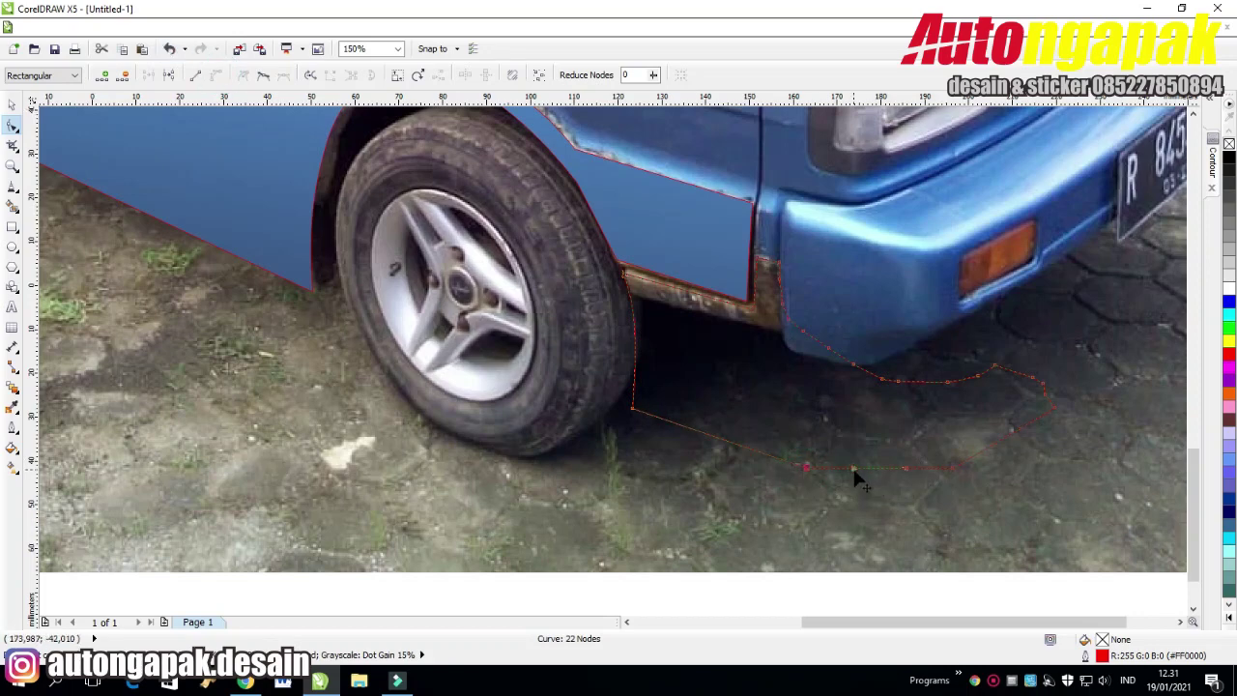
double_click(906, 469)
Adjust the node at the under-bumper outline's front end, convert the lower segment to a curve and bow it downward.
left_click(1045, 395)
left_click(215, 74)
left_click(955, 468)
left_click(1005, 467)
left_click(899, 398)
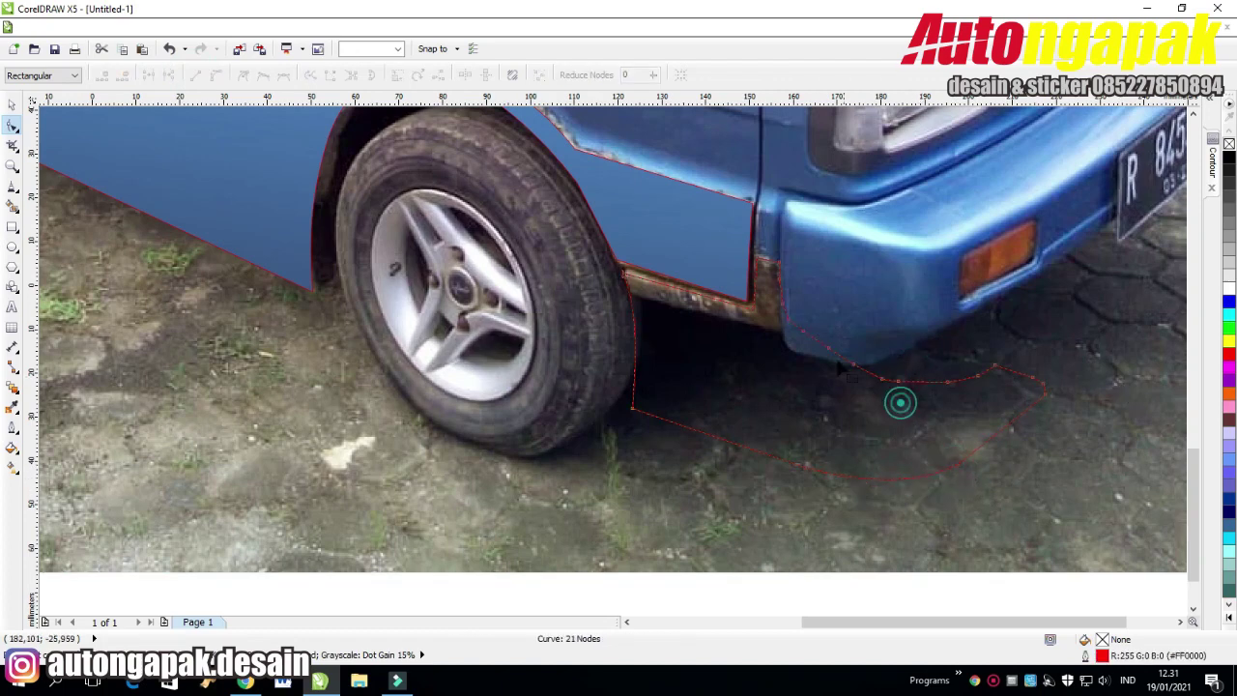
Remove the extra node beside the front bumper, extend the outline up into the gap behind it and lower the corner at the sill.
double_click(781, 271)
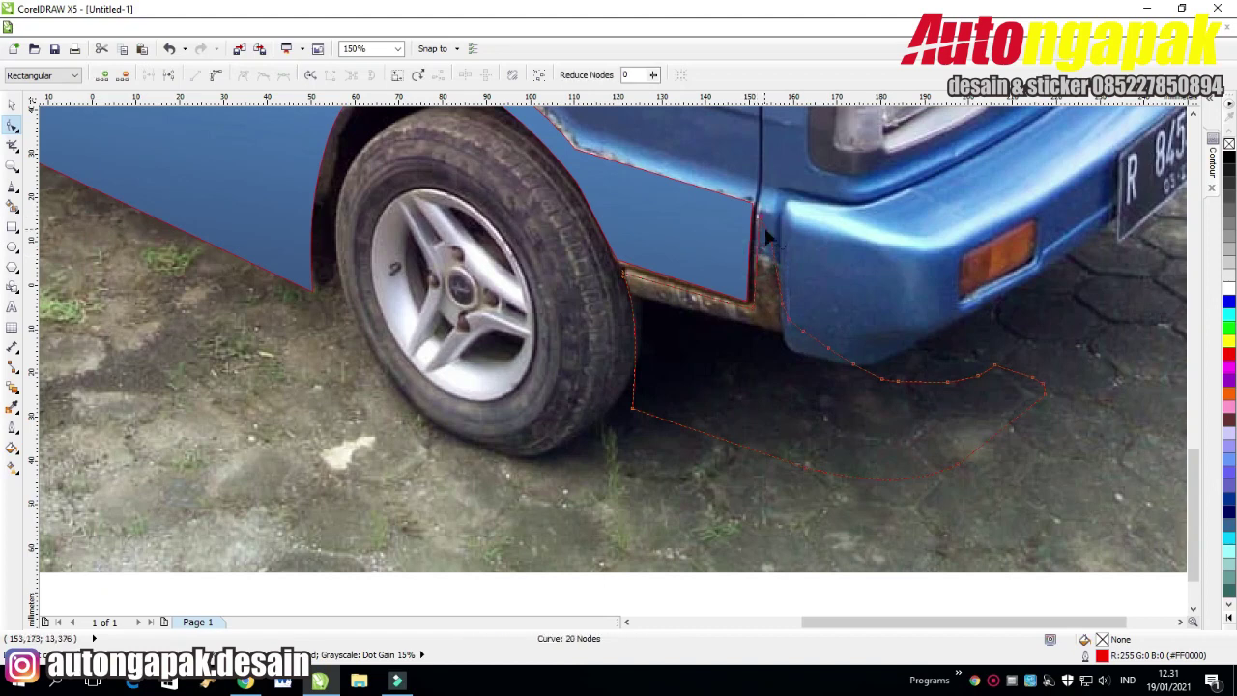
left_click(769, 235)
double_click(770, 257)
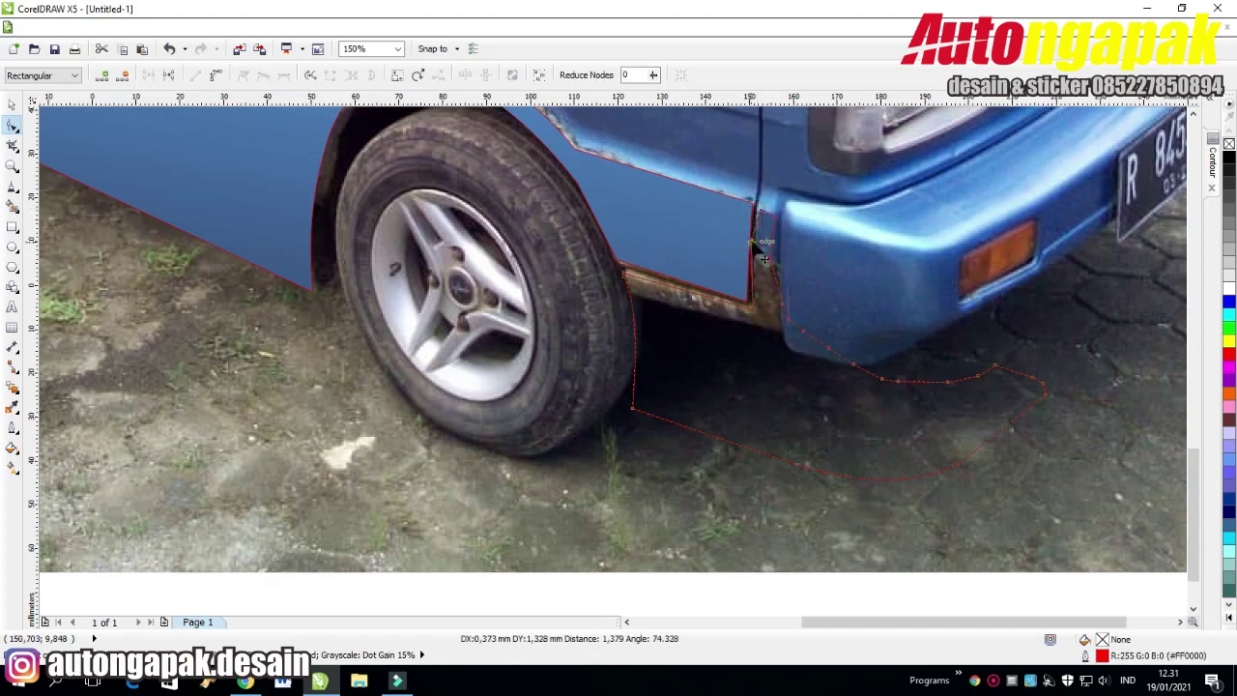
double_click(753, 309)
left_click_drag(753, 310, 744, 317)
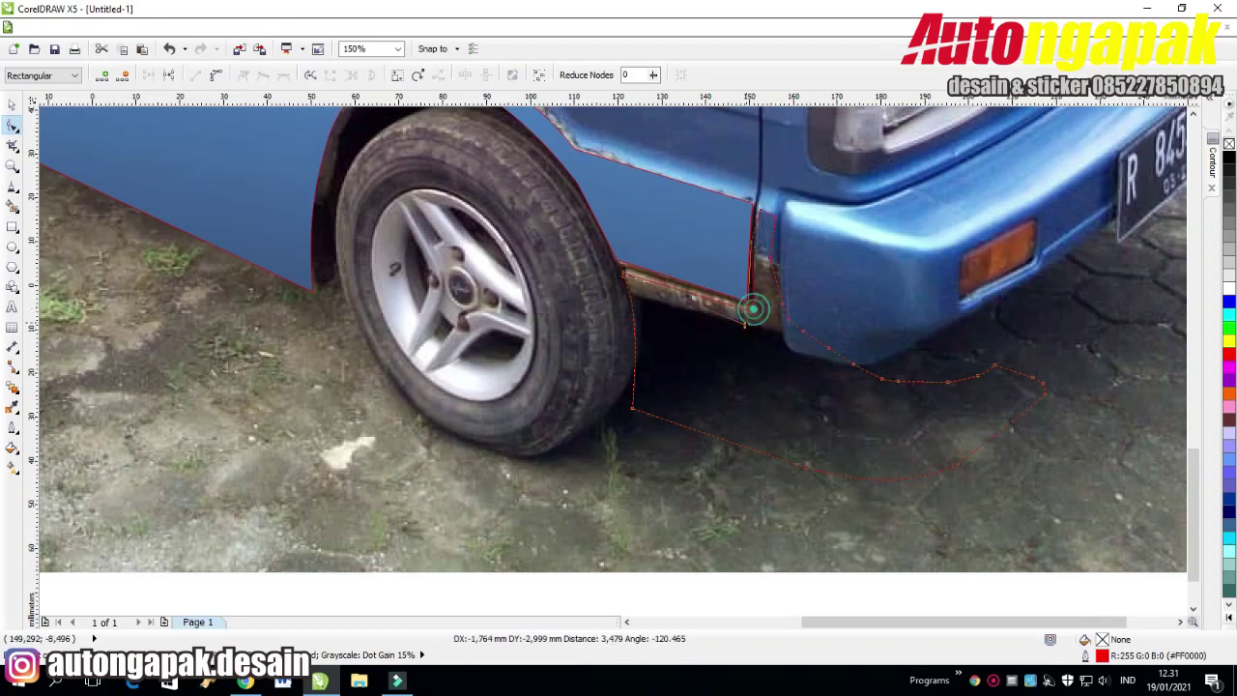
Move the under-bumper outline's front edge across the bumper face and delete the surplus nodes along it.
left_click(751, 242)
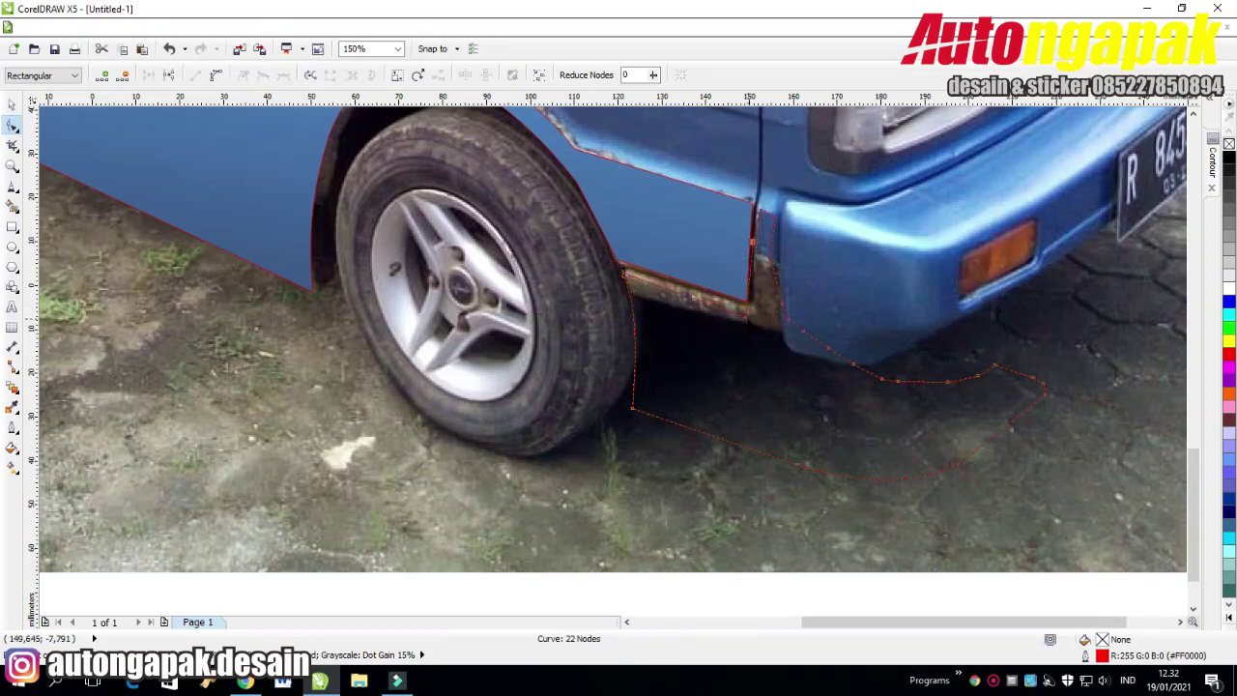
double_click(778, 261)
left_click_drag(789, 313, 875, 258)
double_click(802, 330)
double_click(828, 346)
double_click(854, 364)
double_click(881, 378)
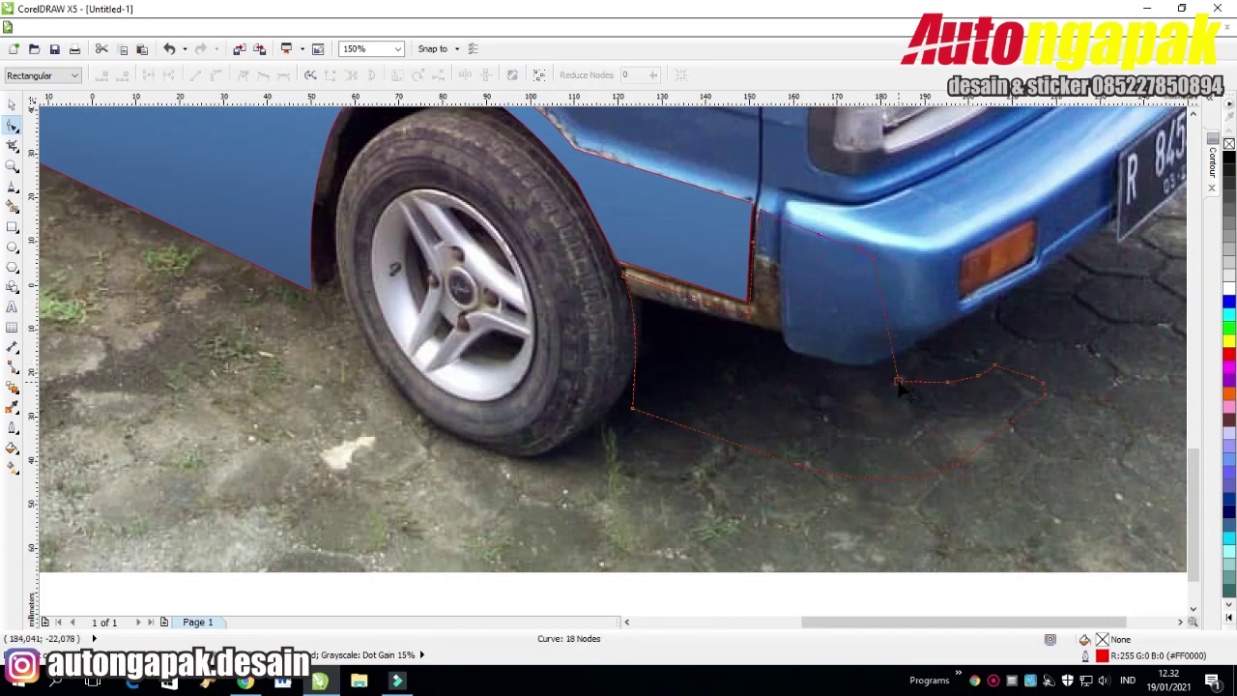
double_click(872, 259)
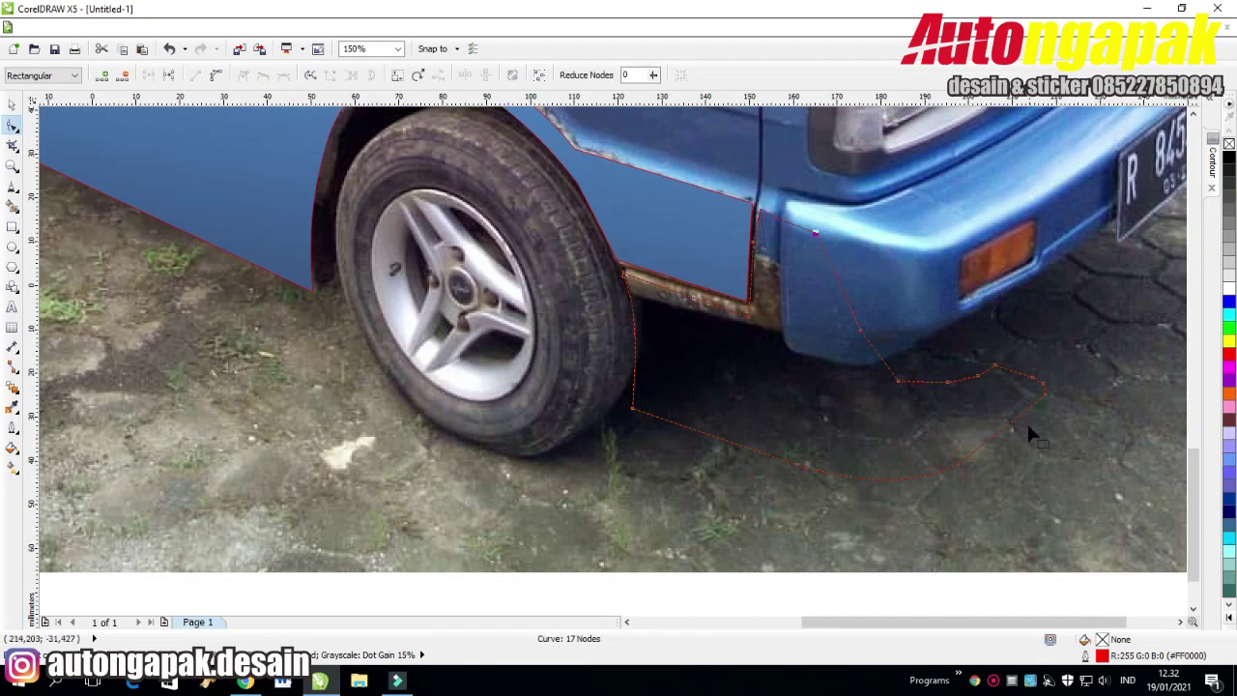
Trace a narrow closed strip from the bumper's upper corner down and forward along the under-bumper outline's front edge.
left_click(12, 185)
left_click_drag(815, 230, 998, 386)
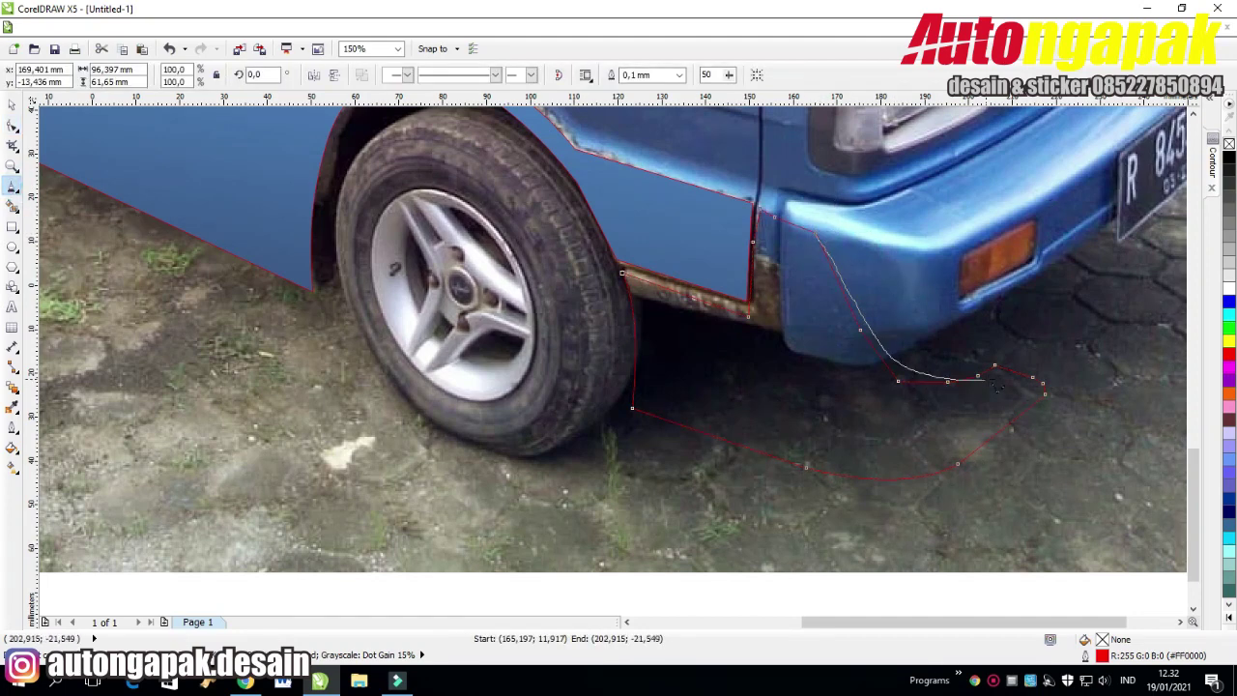
mouse_move(925, 398)
left_mouse_down()
mouse_move(844, 314)
mouse_move(815, 228)
left_mouse_up()
left_click(13, 125)
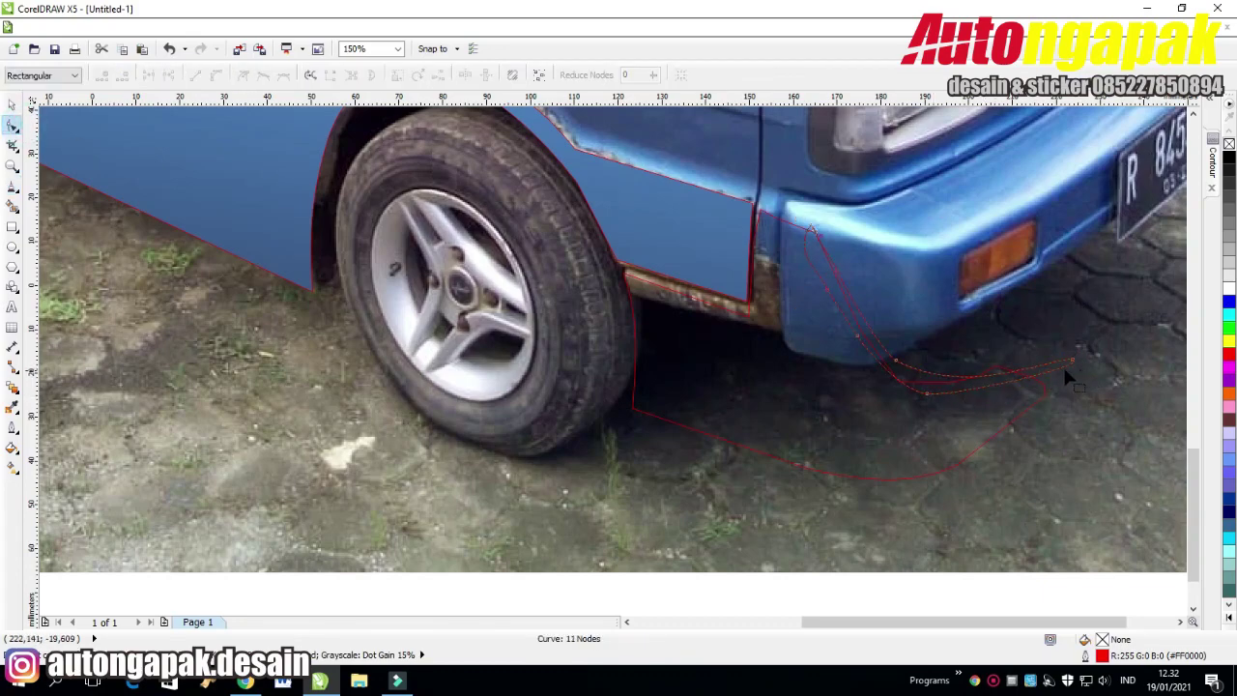
Add nodes to both edges of the strip near its front end, straighten the end segments and remove the surplus bend node.
scroll(1063, 364, "up", 2)
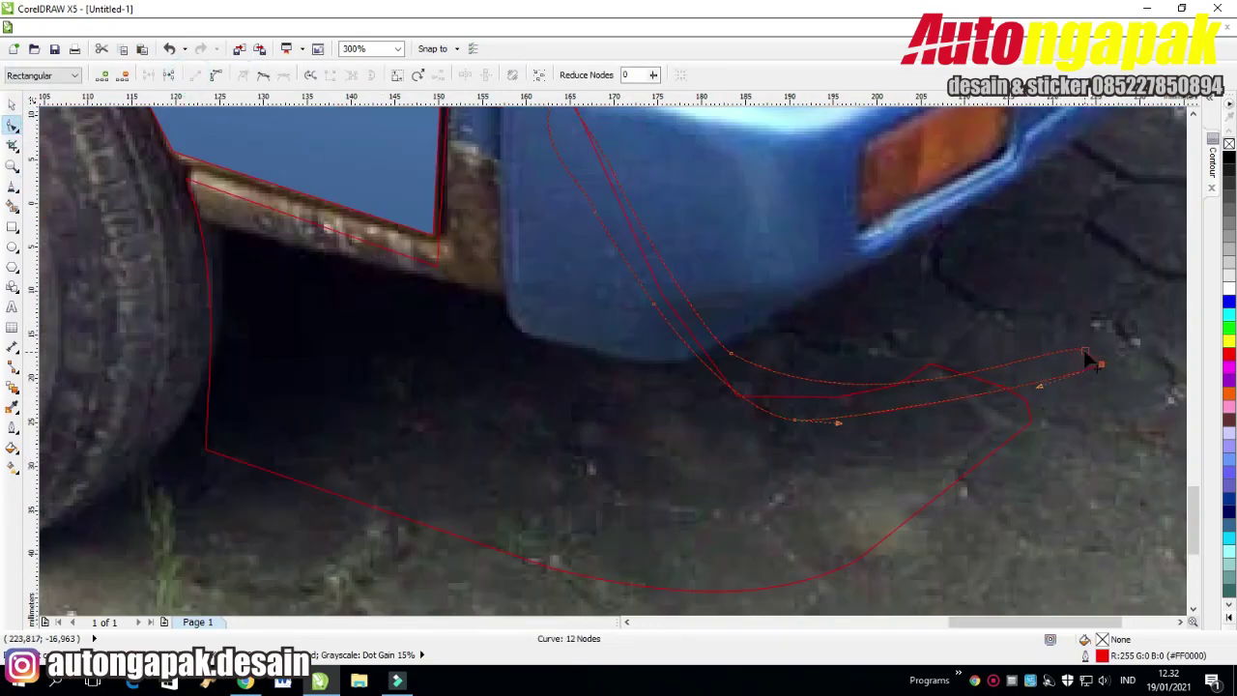
double_click(918, 381)
left_click(196, 74)
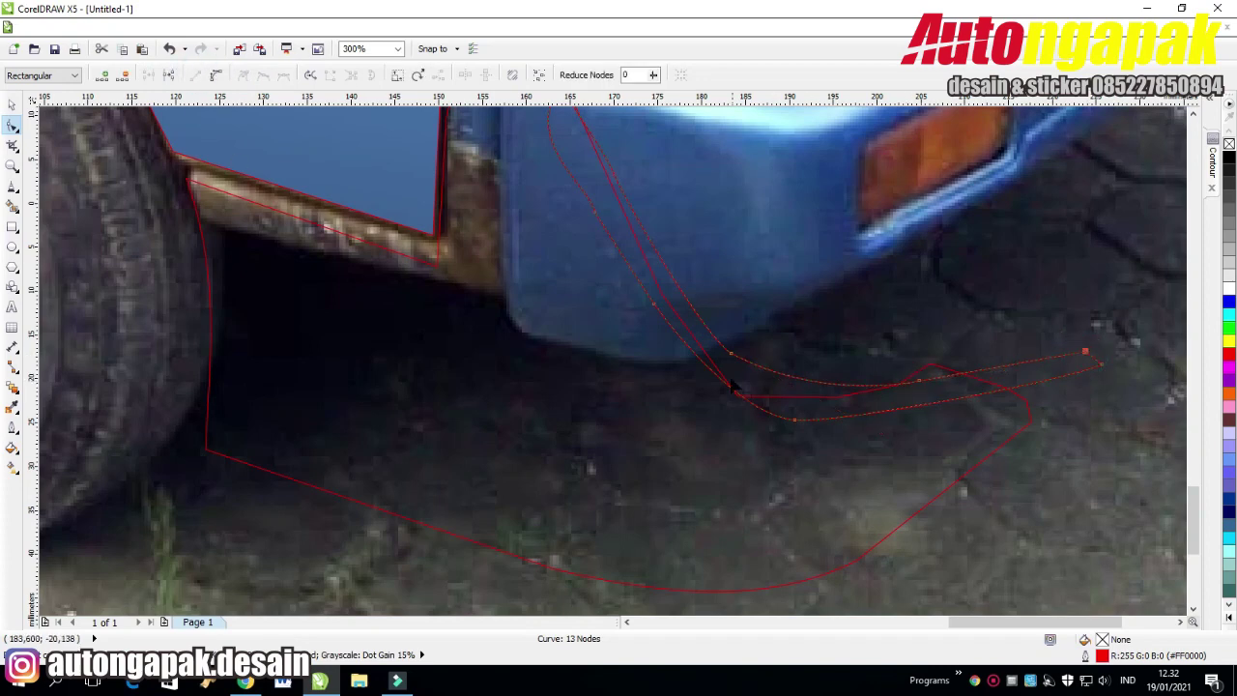
double_click(796, 421)
left_click(922, 406)
left_click(783, 434)
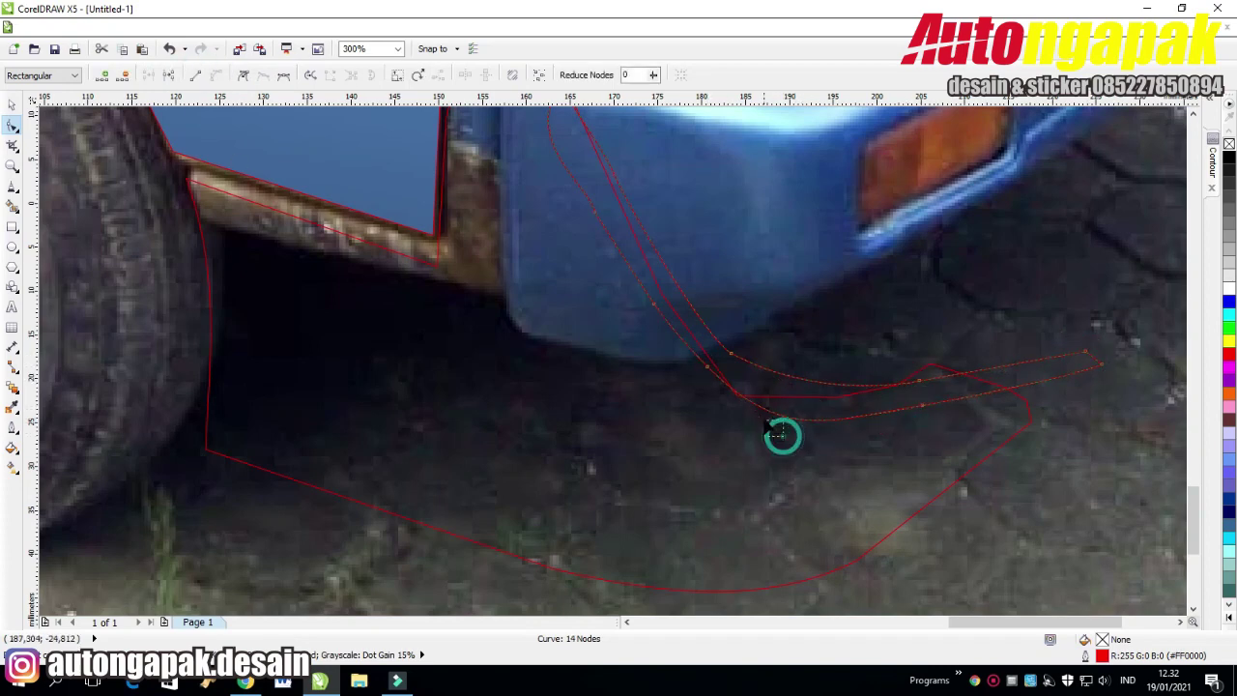
left_click(922, 404)
left_click_drag(782, 441, 742, 378)
left_click(737, 396)
scroll(724, 440, "down", 1)
left_click_drag(828, 403, 842, 411)
Delete the surplus nodes at the strip's upper end, raise its inner corner and convert the end segments to straight lines.
scroll(615, 276, "up", 2)
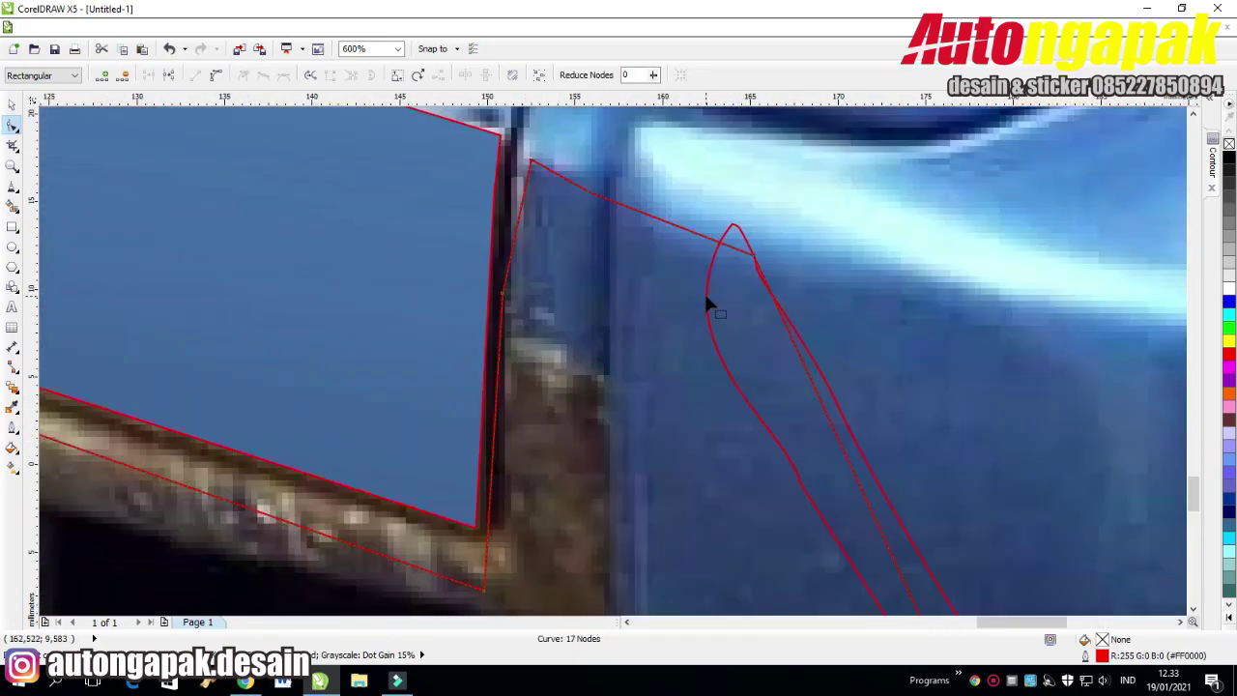
left_click(706, 295)
left_click_drag(706, 293, 699, 282)
left_click(195, 75)
scroll(612, 335, "down", 1)
double_click(704, 402)
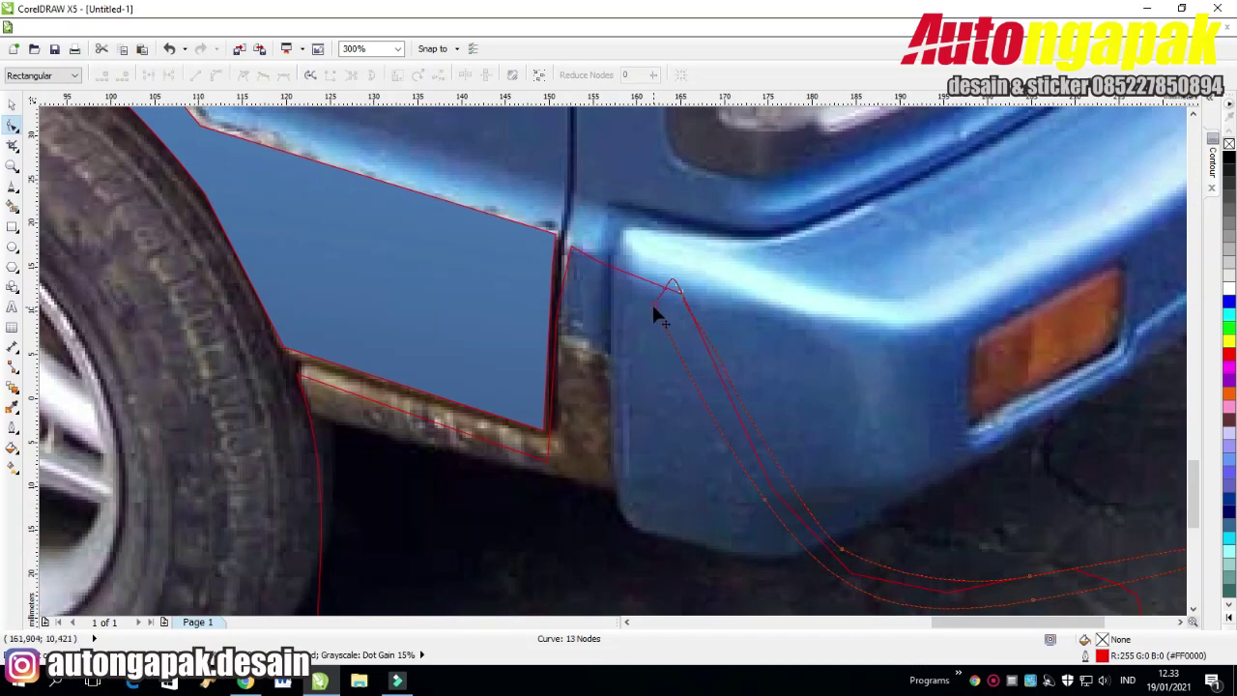
left_click_drag(653, 308, 673, 280)
left_click_drag(657, 305, 650, 290)
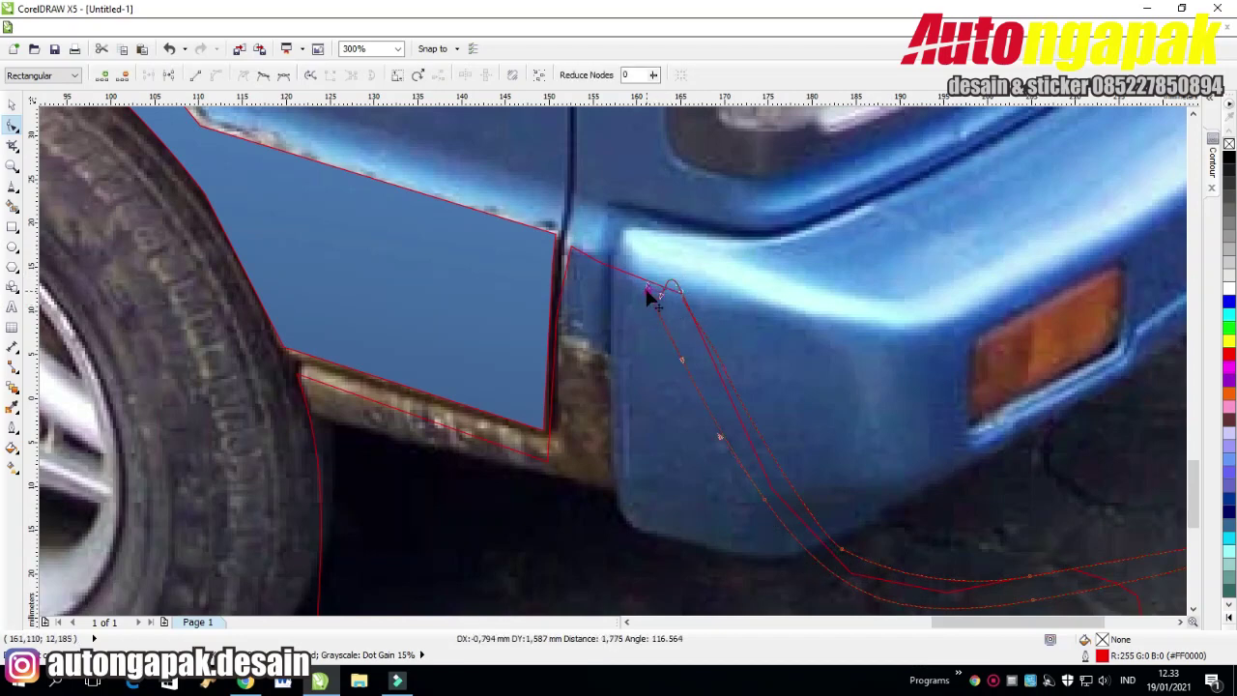
left_click(676, 284)
scroll(715, 303, "up", 2)
double_click(519, 241)
left_click(568, 226)
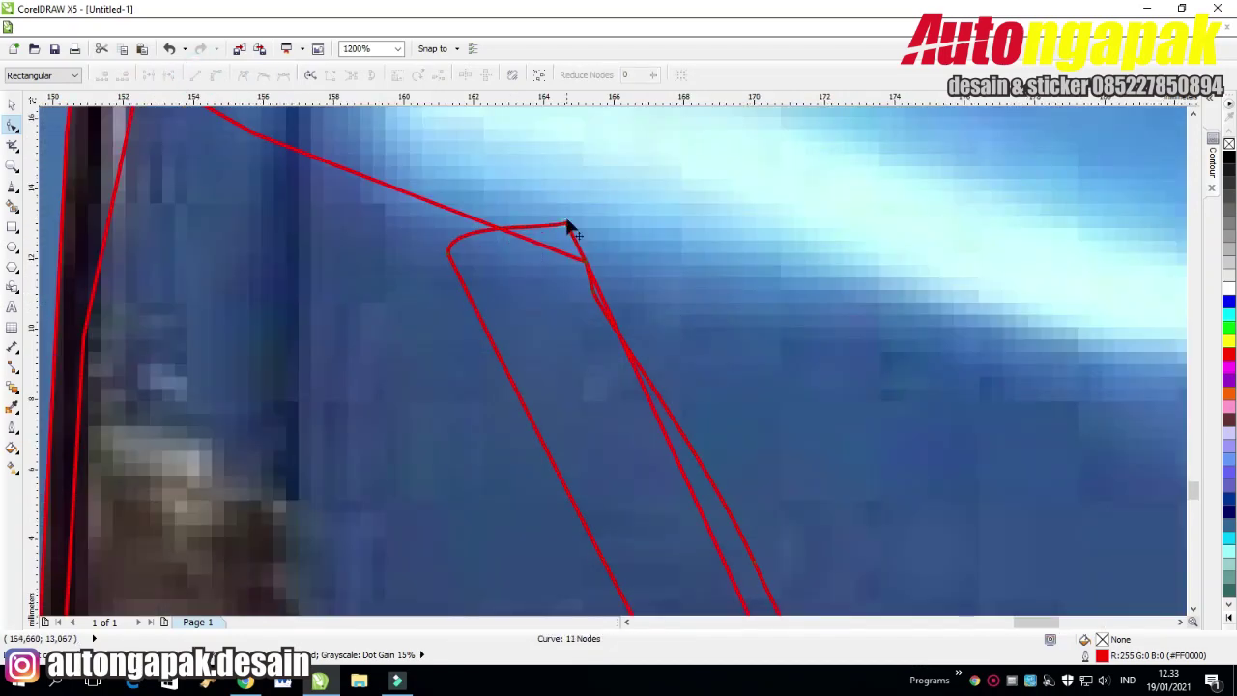
left_click(194, 78)
scroll(653, 295, "down", 2)
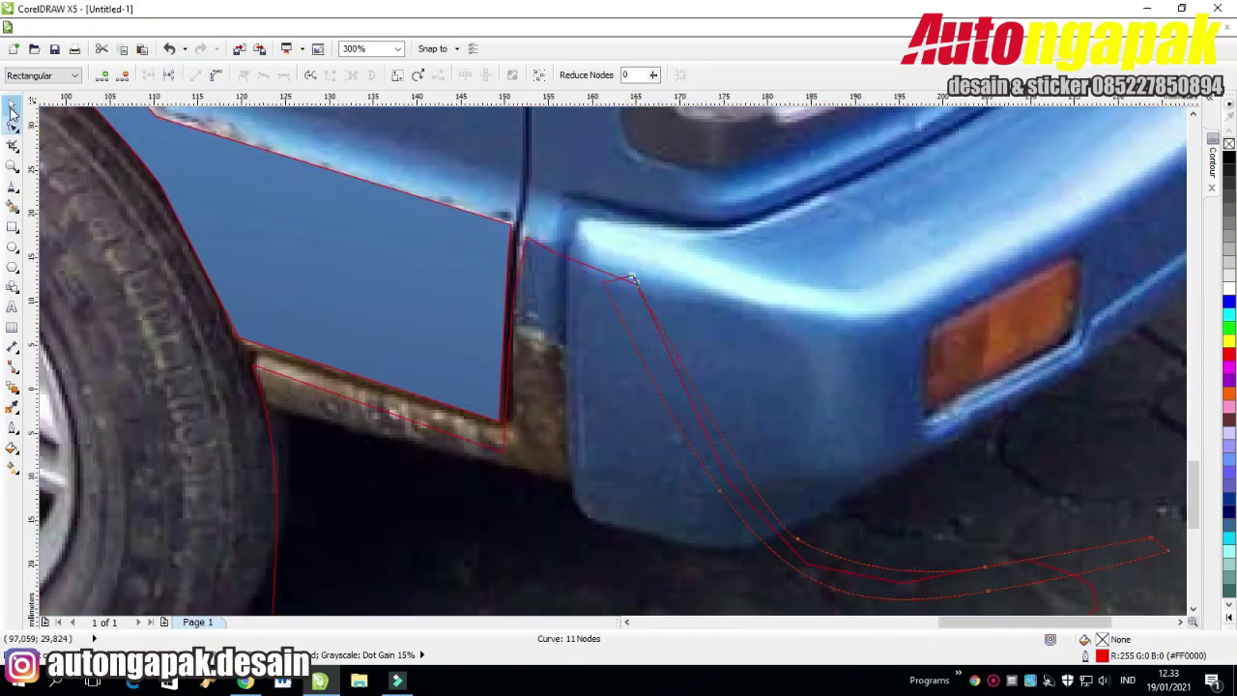
Extend the strip's upper end back to the door edge, following the under-bumper outline's top edge.
left_click(12, 108)
left_click(782, 337)
left_click(629, 323)
left_click(12, 127)
left_click_drag(604, 284, 526, 239)
double_click(608, 288)
left_click(664, 243)
left_click(11, 108)
left_click(605, 259)
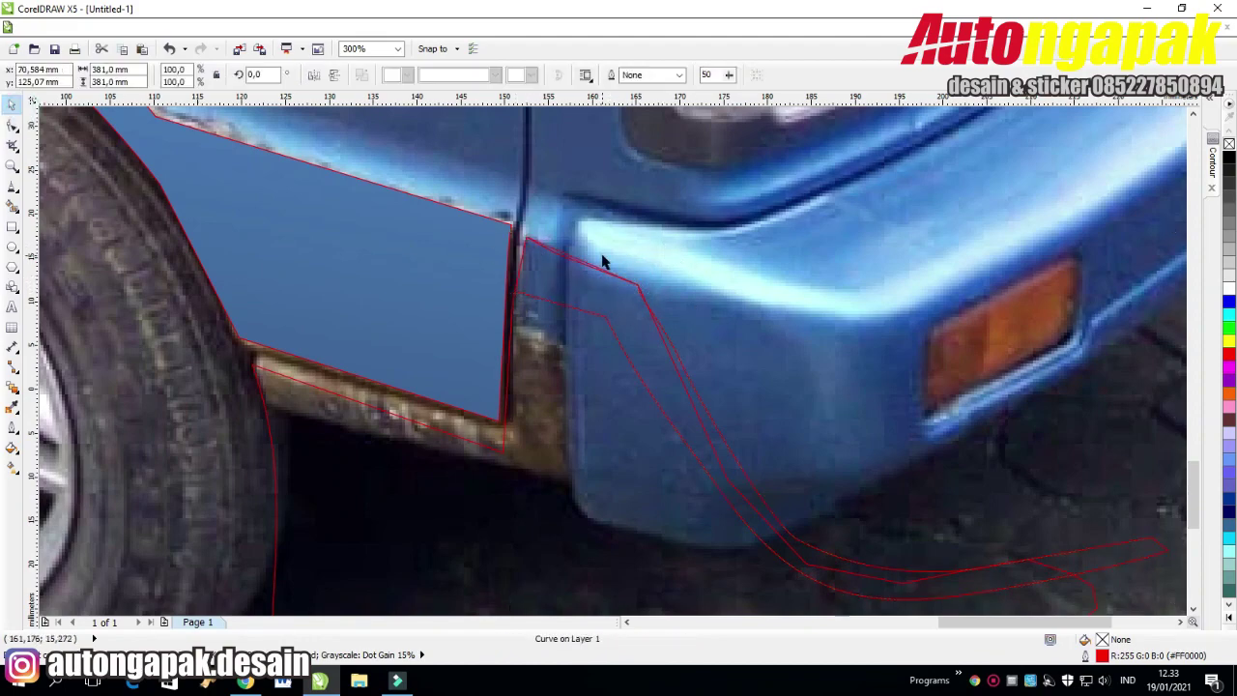
left_click(576, 283)
Raise the strip's front end, delete the extra node on its upper edge and smooth the bend with the curve handles.
scroll(939, 381, "down", 1)
left_click(1193, 609)
left_click(1193, 609)
scroll(1103, 360, "up", 1)
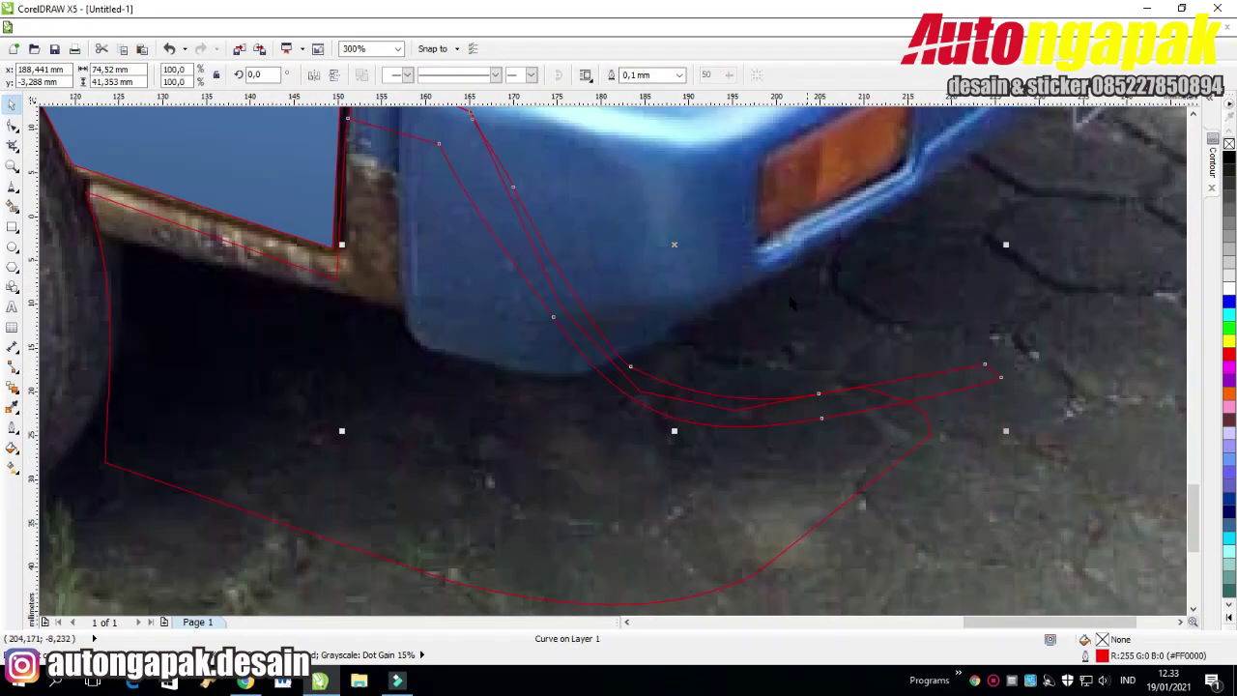
left_click(12, 126)
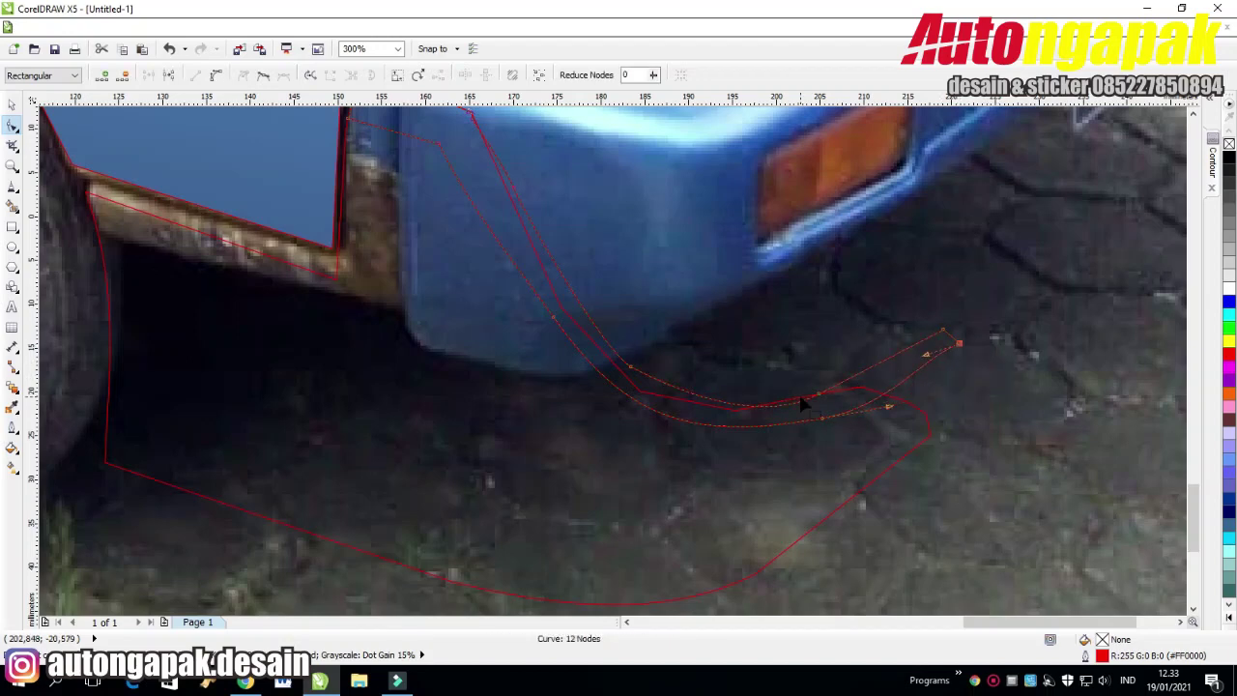
left_click_drag(926, 355, 934, 362)
left_click_drag(890, 407, 878, 400)
left_click_drag(699, 453, 681, 456)
double_click(631, 367)
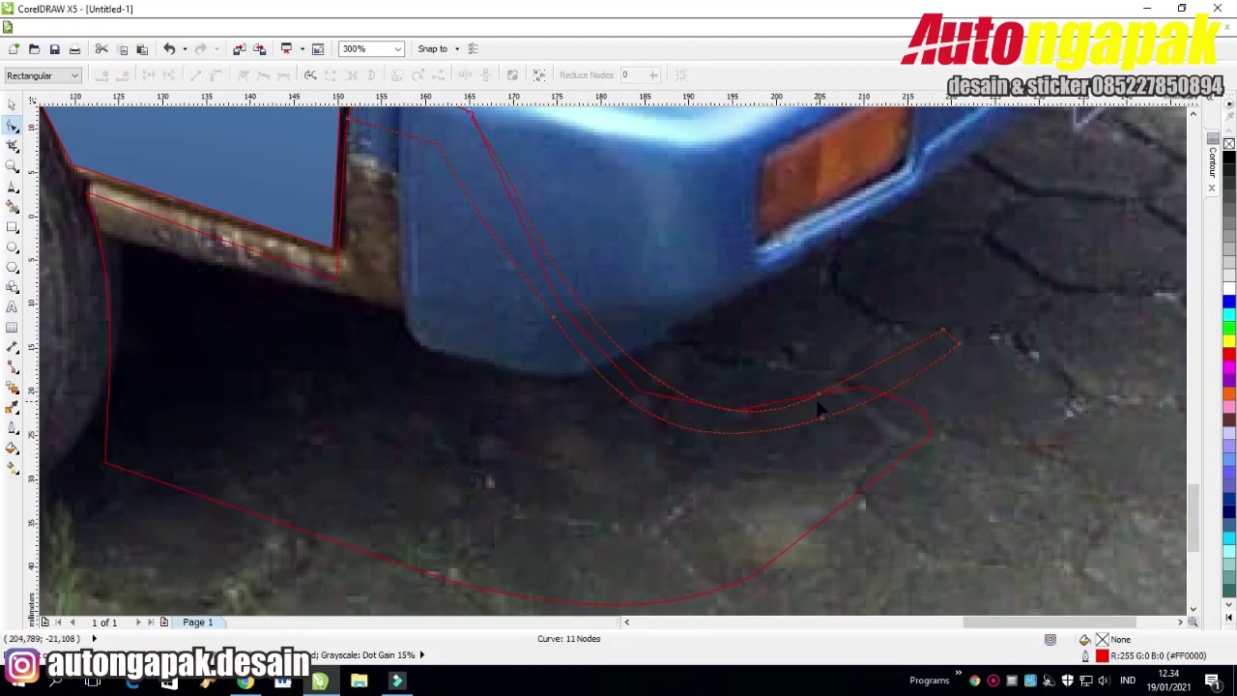
mouse_move(818, 410)
left_mouse_down()
mouse_move(803, 395)
mouse_move(821, 419)
left_mouse_up()
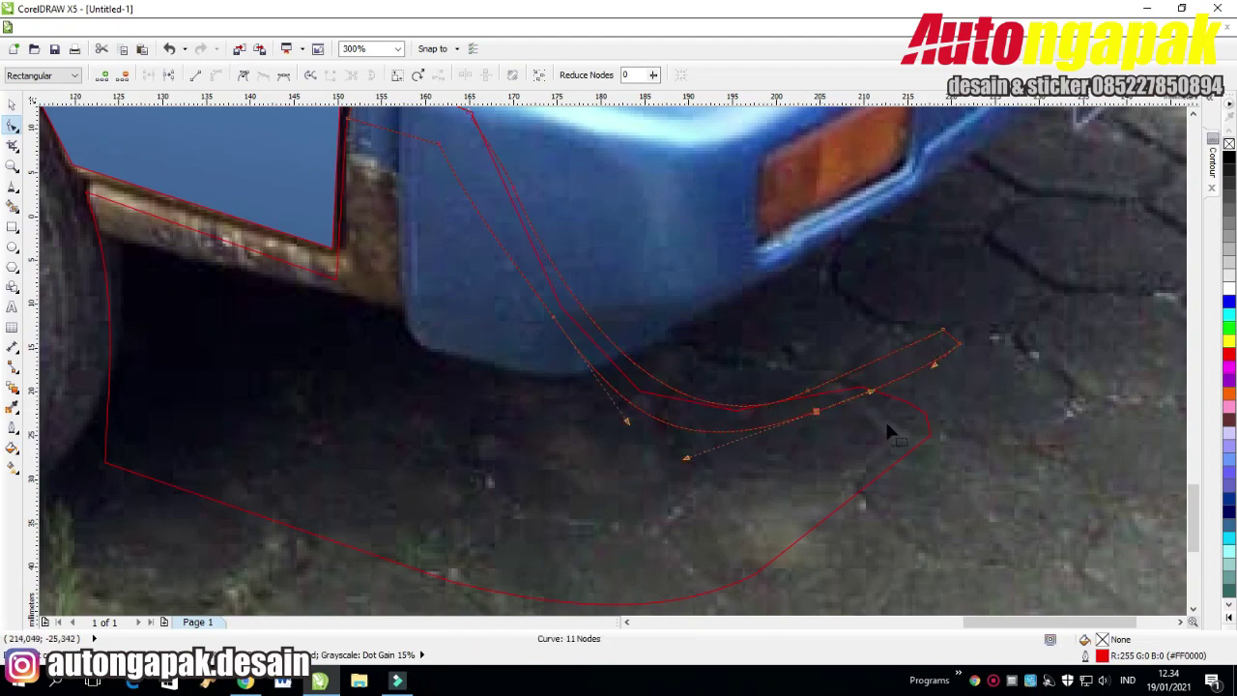
Trim the under-bumper outline with the curved strip.
left_click(12, 105)
left_click(378, 413, "shift")
left_click(477, 76)
left_click(906, 296)
scroll(905, 296, "down", 1)
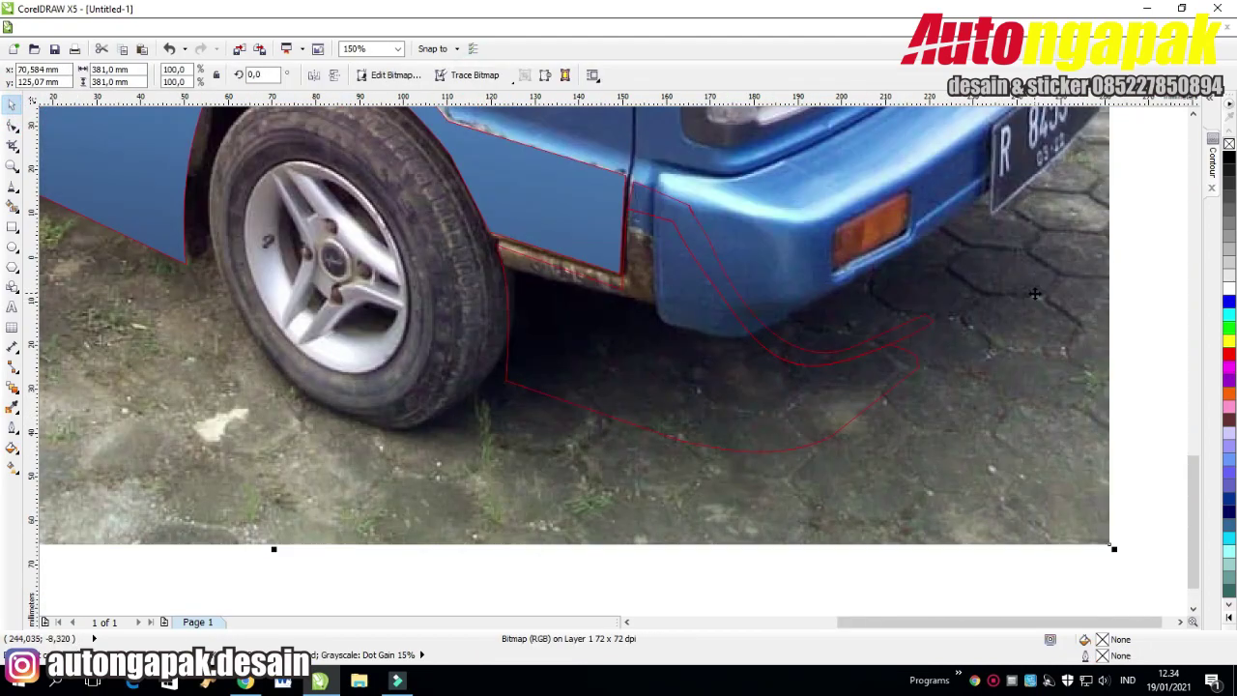
Nudge the two corner nodes at the strip's front end inward and straighten the lower edge segment leading to them.
scroll(1034, 294, "up", 1)
left_click(11, 126)
left_click(751, 386)
left_click(823, 340)
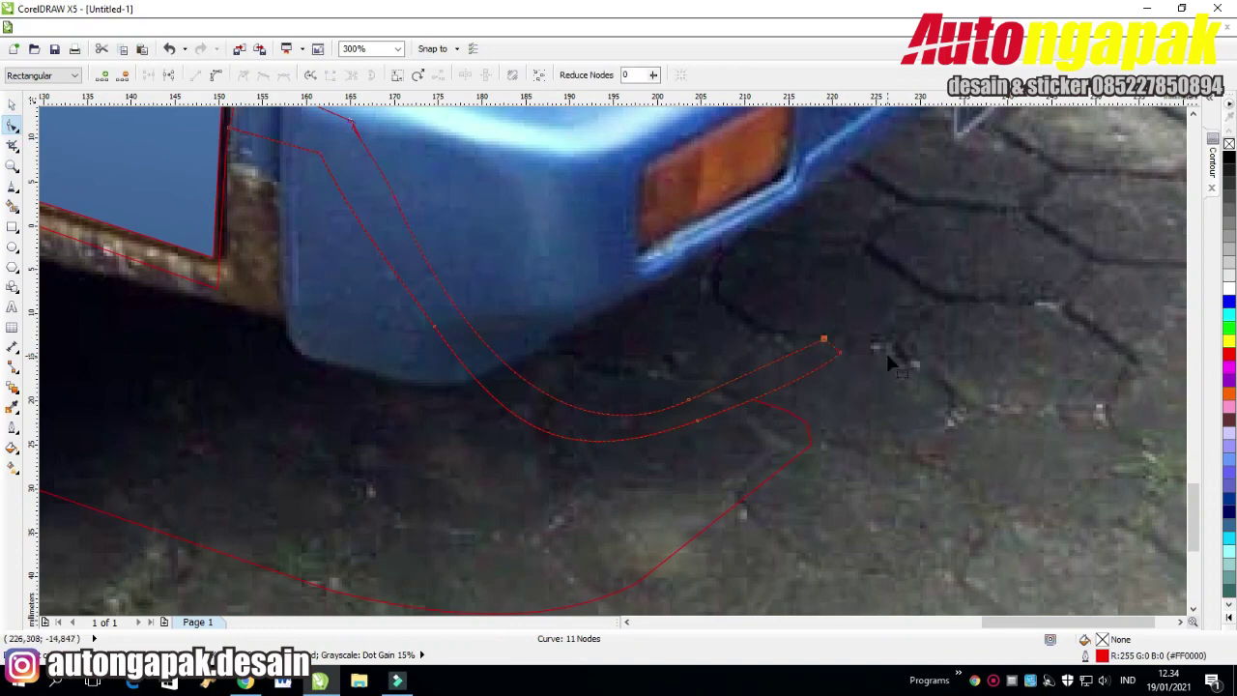
key("Left")
key("Left")
key("Left")
key("Left")
left_click(839, 354)
key("Left")
key("Left")
key("Left")
key("Left")
left_click(698, 420)
left_click(195, 75)
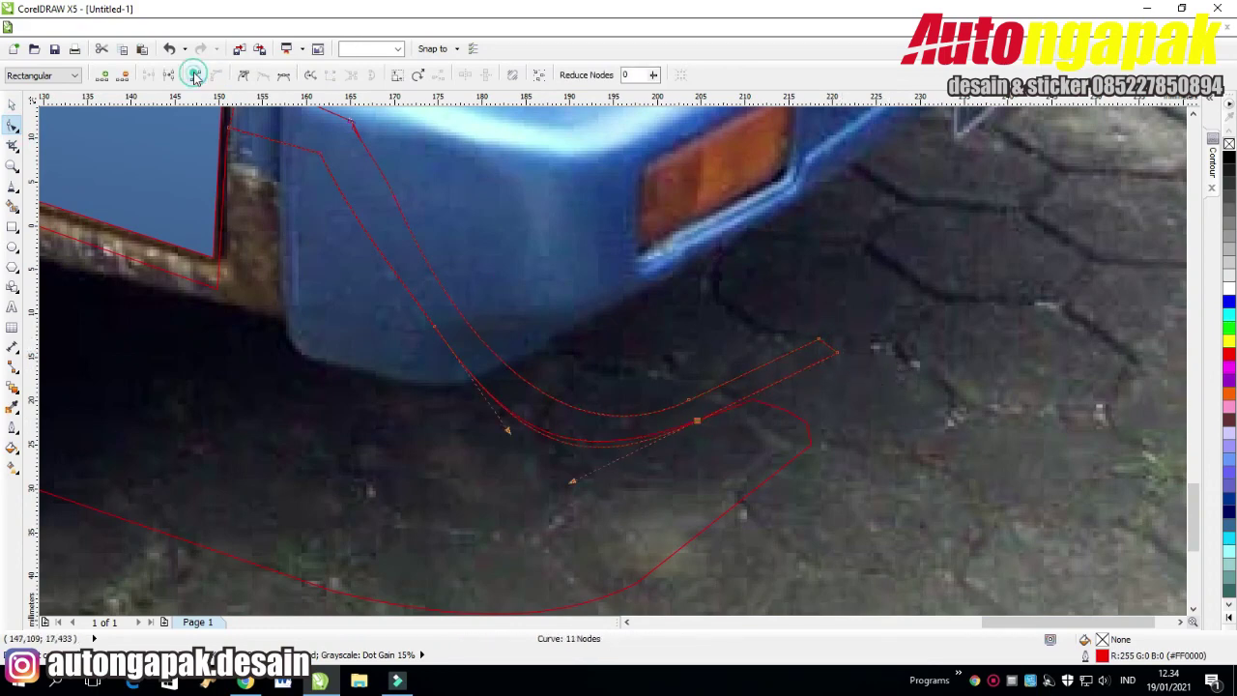
Move the node on the lower edge forward to the under-bumper outline's tip and nudge the strip's end corners further inward.
left_click_drag(700, 421, 758, 393)
left_click(820, 340)
key("Left")
key("Left")
key("Left")
key("Left")
key("Left")
key("Left")
key("Left")
key("Left")
left_click(838, 354)
key("Left")
key("Left")
key("Left")
key("Up")
left_click(757, 423)
scroll(862, 373, "down", 1)
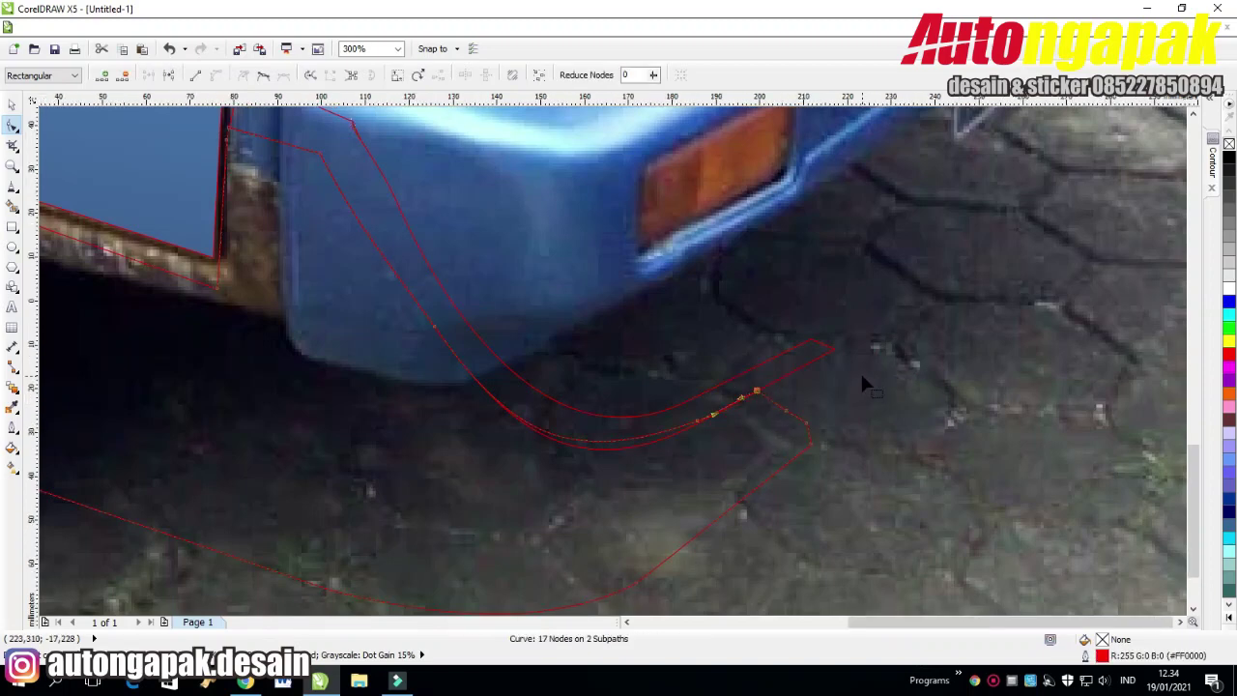
Draw a narrow closed strip continuing from the curved strip's front end out to the photo's edge.
left_click(11, 186)
left_click(840, 359)
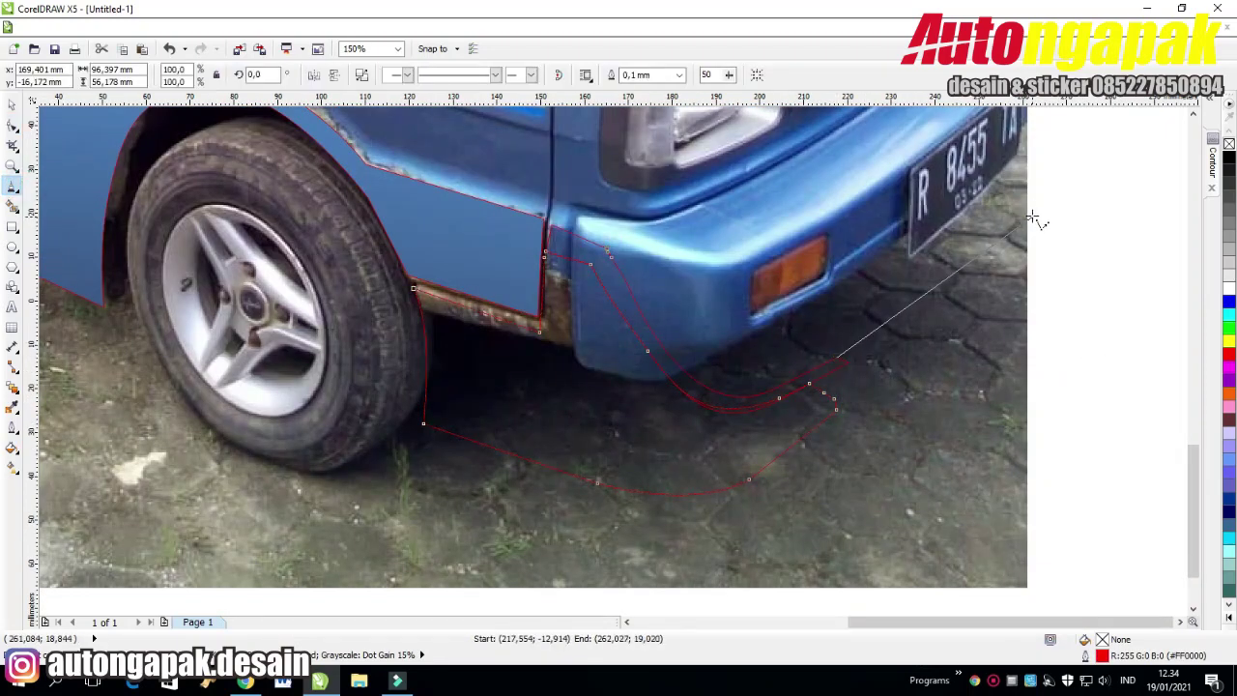
left_click(848, 362)
left_click(829, 374)
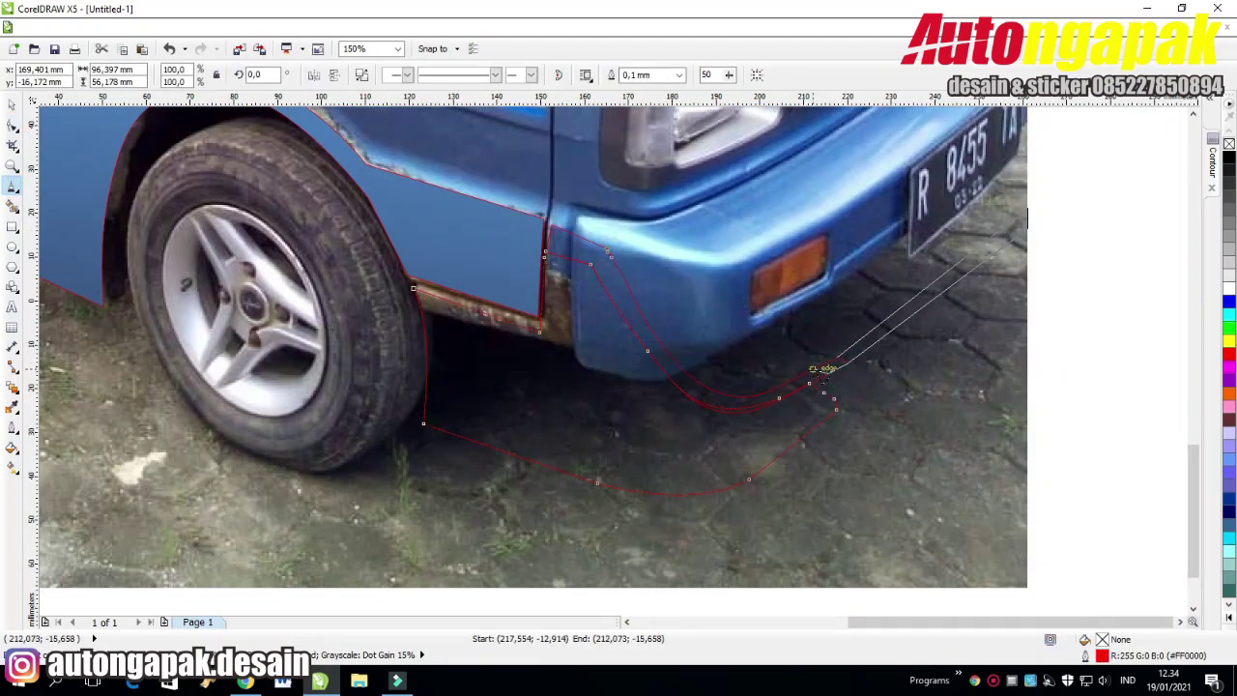
left_click(813, 369)
left_click(837, 358)
key("F10")
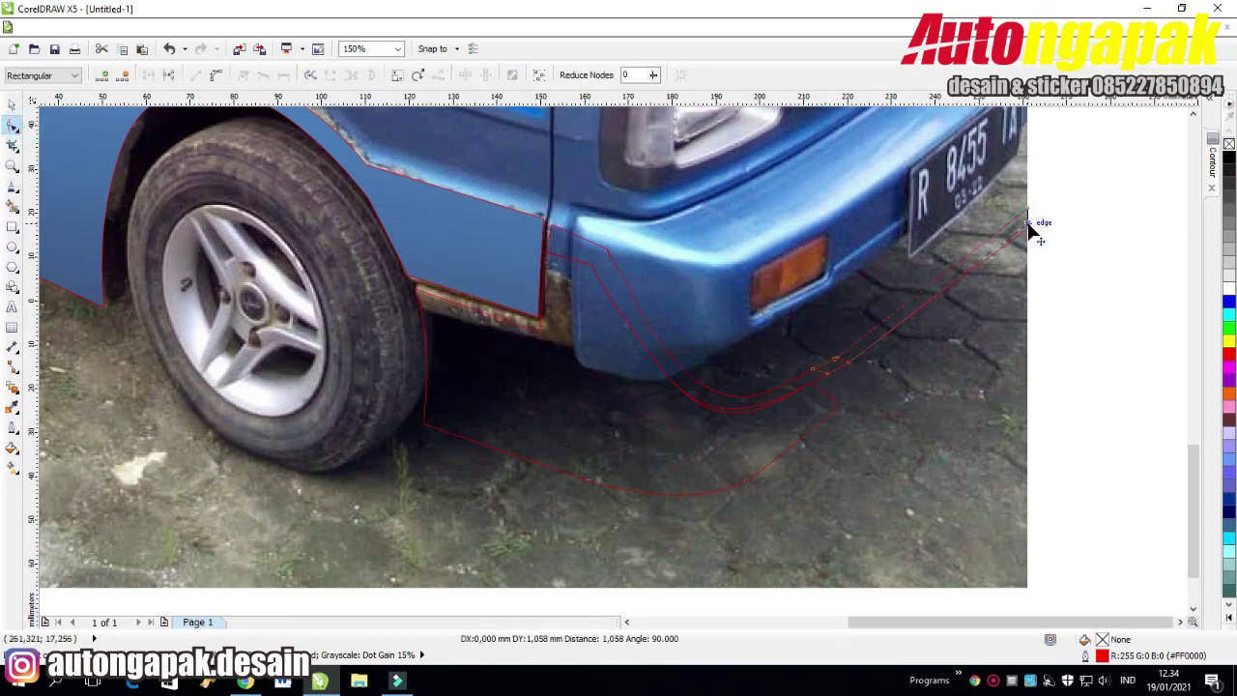
Extend the under-bumper outline's front end to the photo's edge, remove its extra node and align the new strip's outer corners there.
left_click(829, 399)
left_click_drag(824, 391, 849, 362)
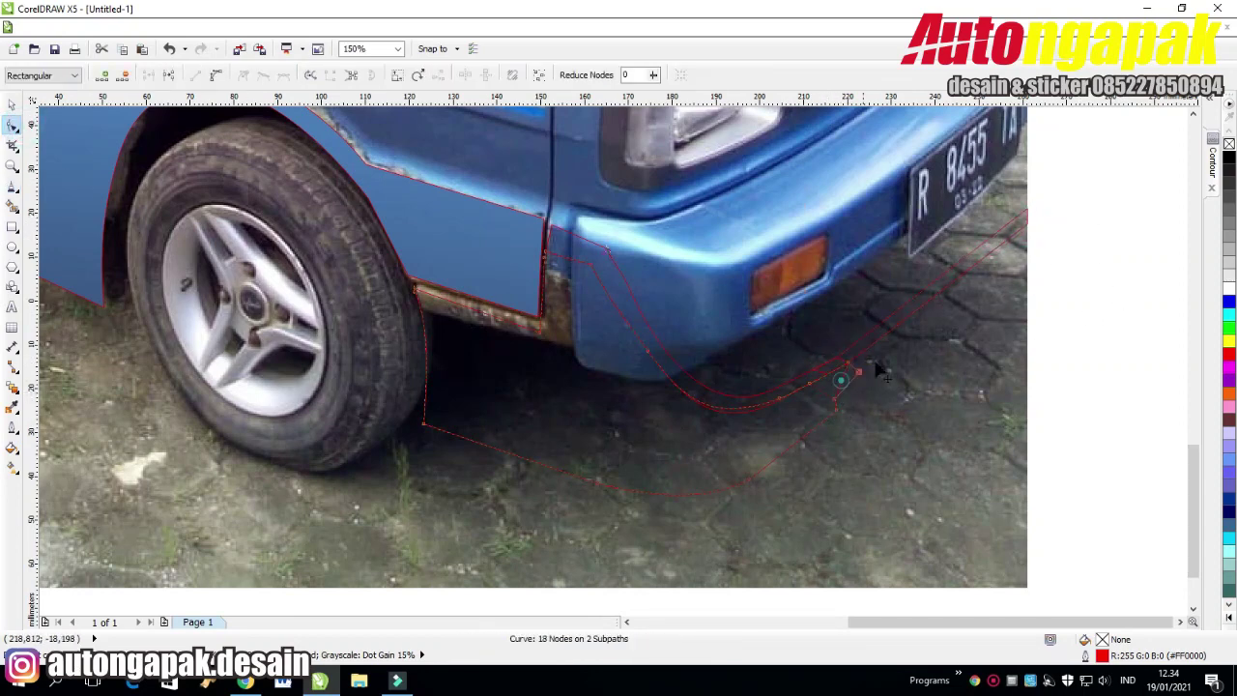
double_click(837, 410)
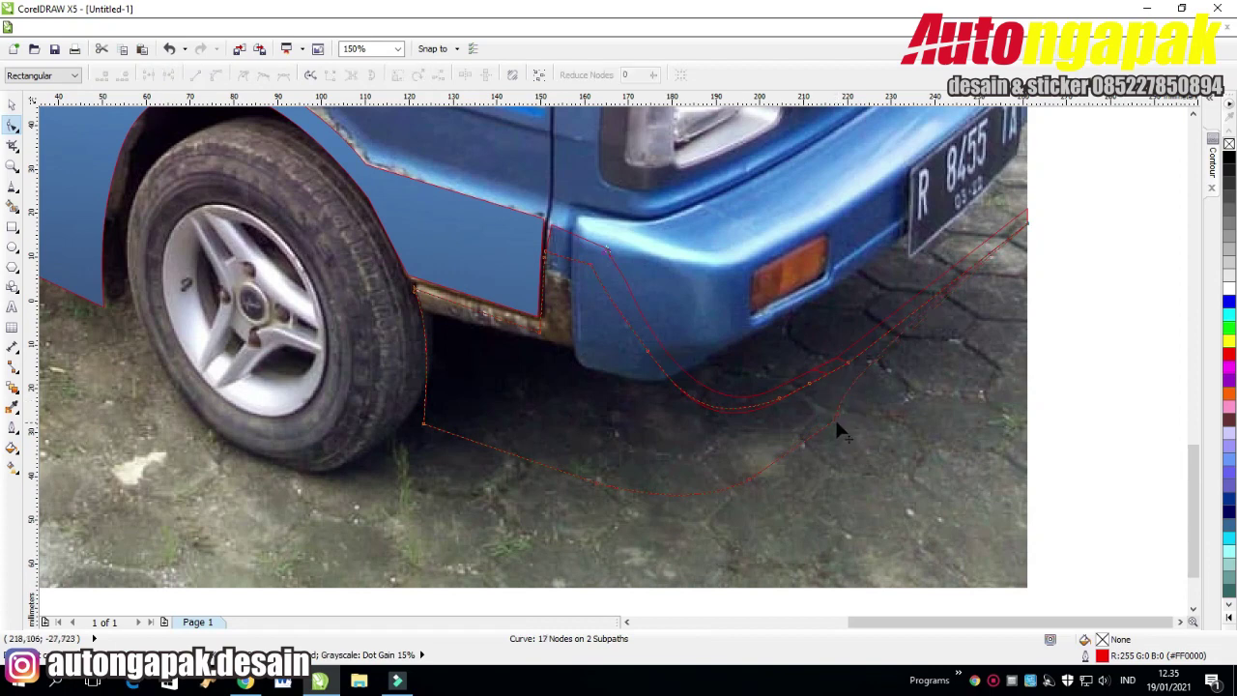
left_click(836, 417)
left_click_drag(830, 386, 1027, 255)
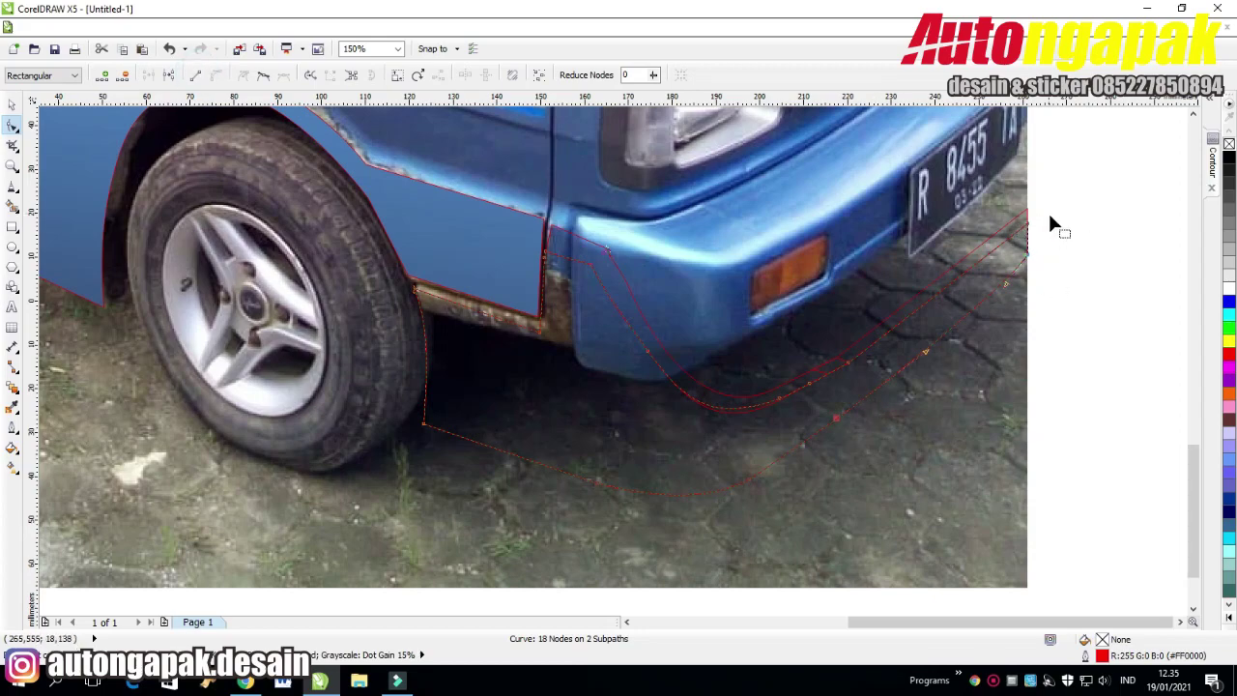
scroll(1032, 198, "up", 2)
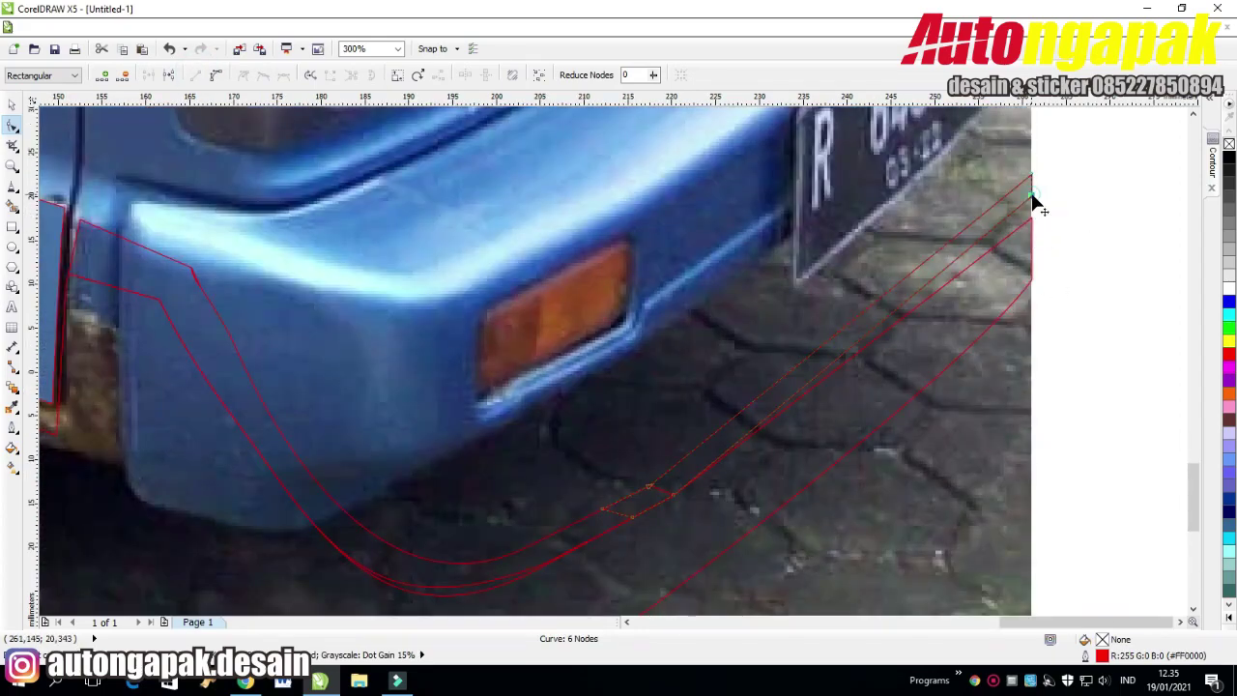
scroll(941, 358, "down", 2)
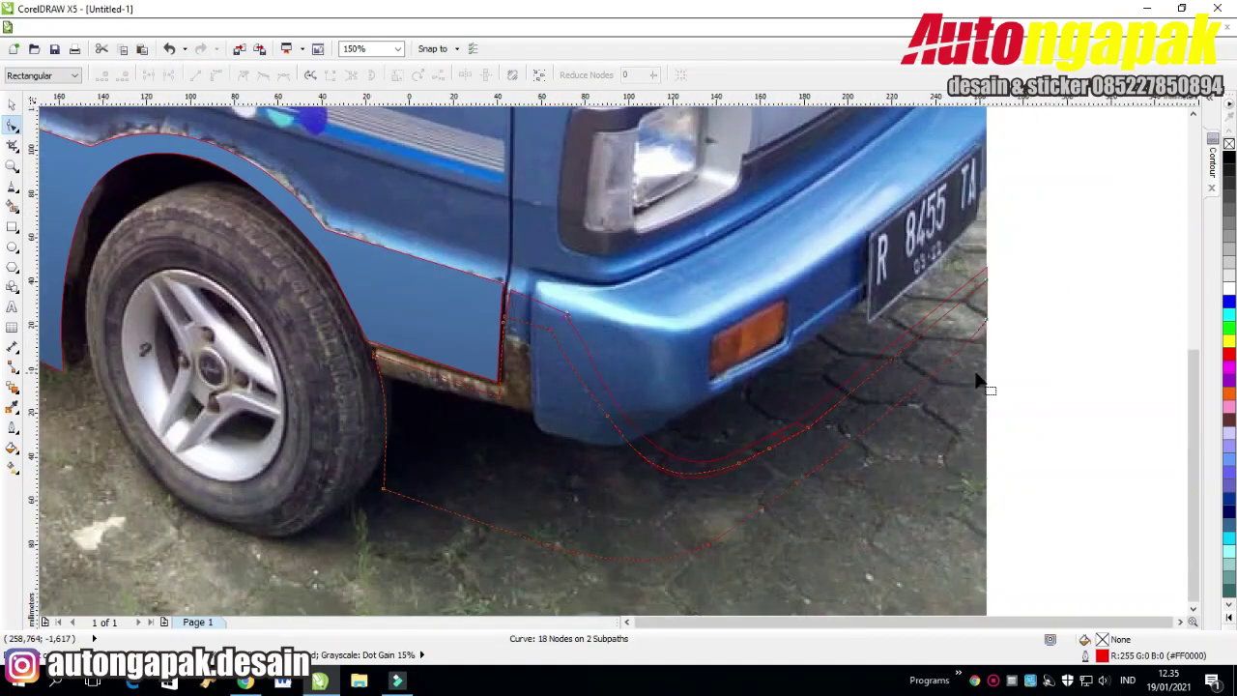
scroll(978, 379, "down", 4)
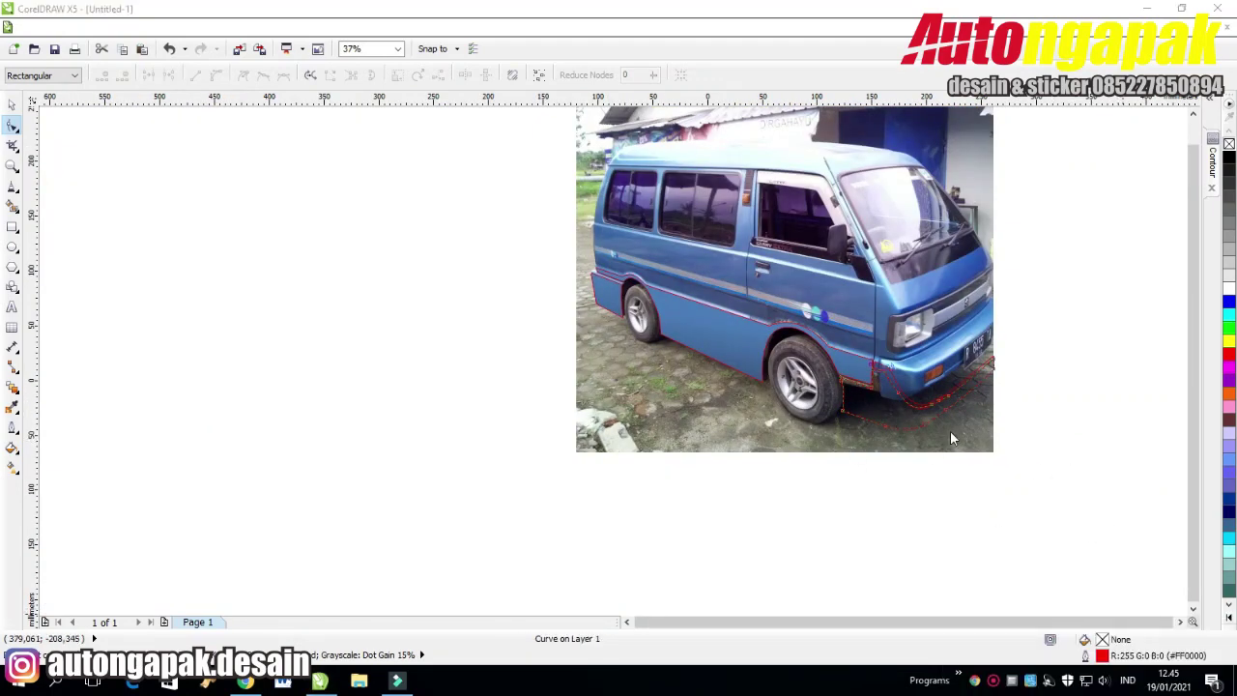
Draw a thin closed strip under the blue side panel between the two wheels and adjust its corner at the rear wheel.
scroll(745, 367, "up", 4)
key("F5")
left_click(432, 237)
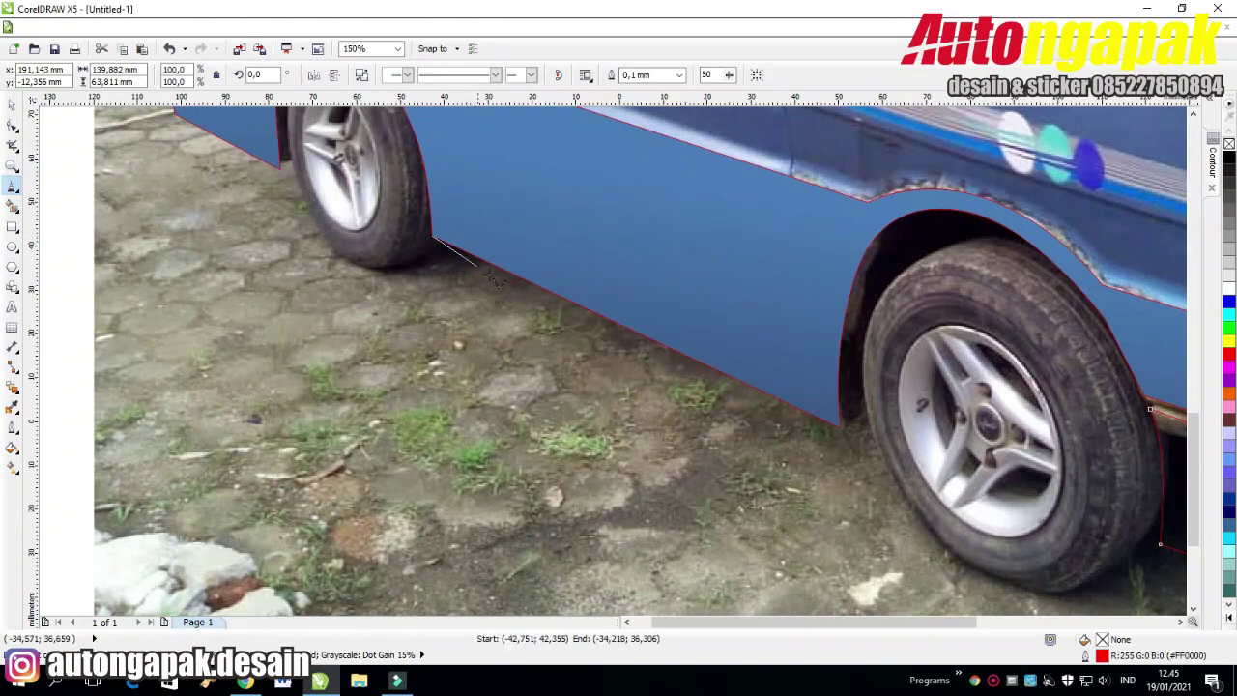
left_click(837, 436)
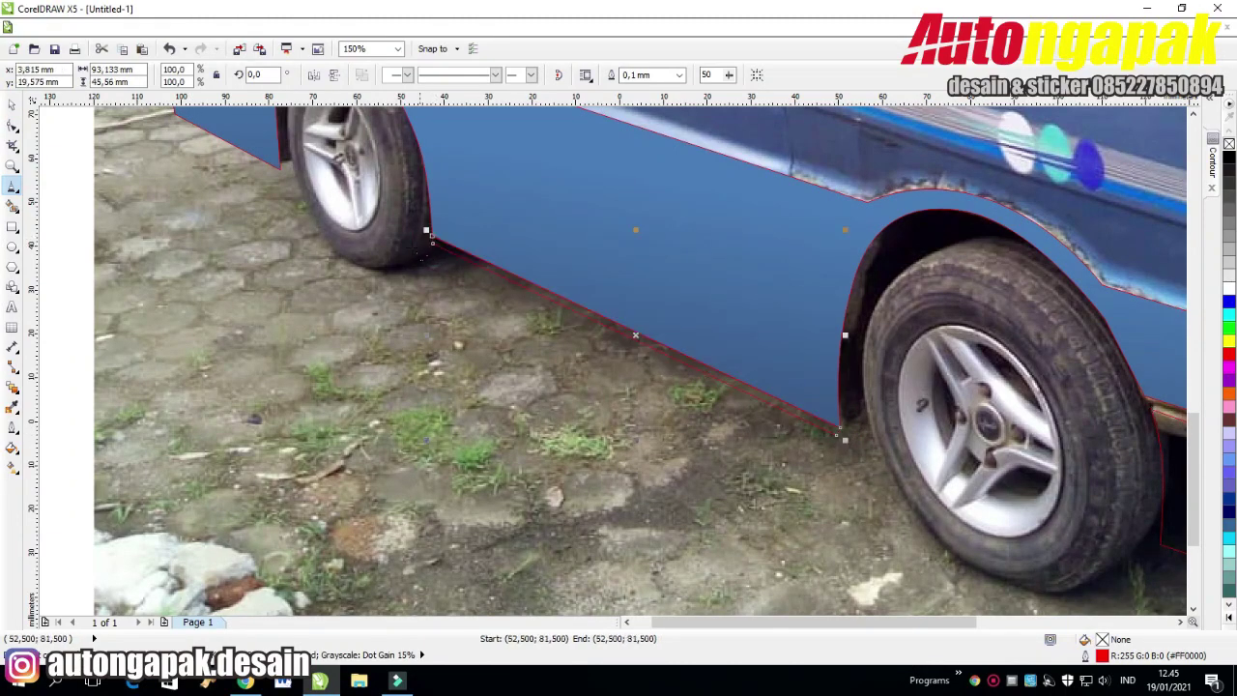
left_click(13, 126)
scroll(432, 235, "up", 2)
left_click_drag(422, 255, 446, 280)
scroll(447, 279, "down", 2)
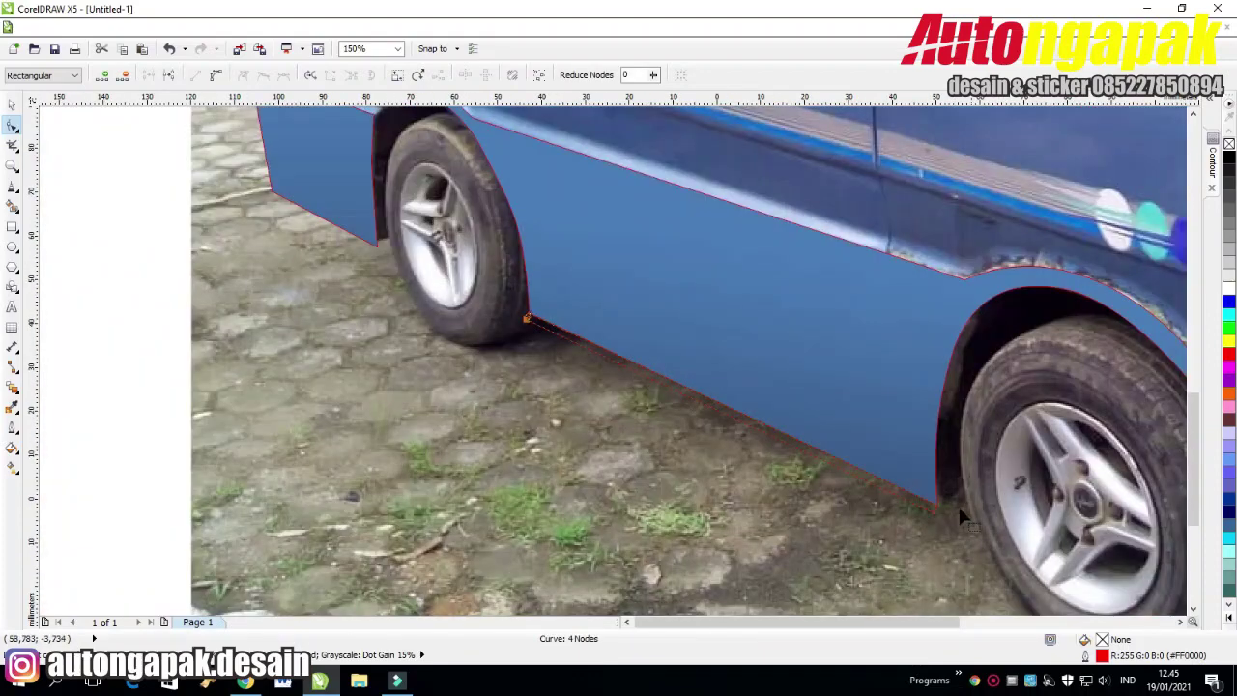
Draw a closed outline with stepped ends below the thin strip between the two wheels.
left_click(12, 187)
left_click(527, 316)
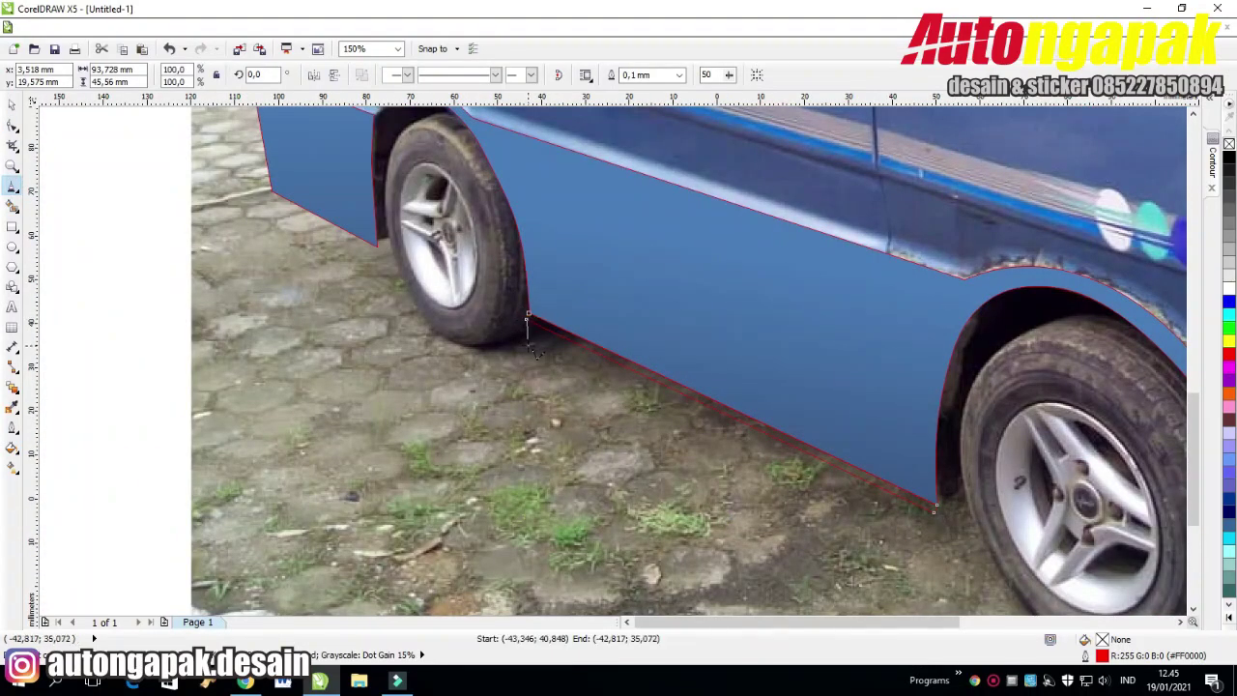
left_click(587, 368)
left_click(867, 504)
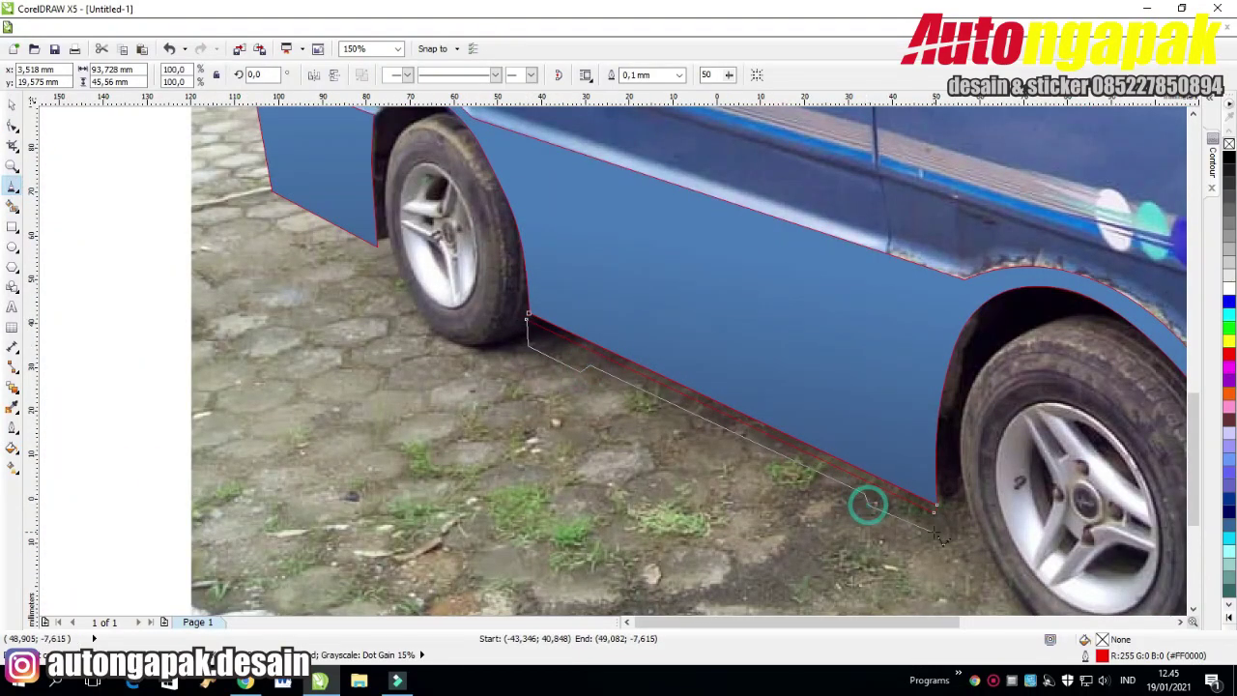
left_click(937, 538)
left_click(527, 319)
Adjust the step node and lower corner of the new skirt outline beside the front wheel.
left_click(1193, 609)
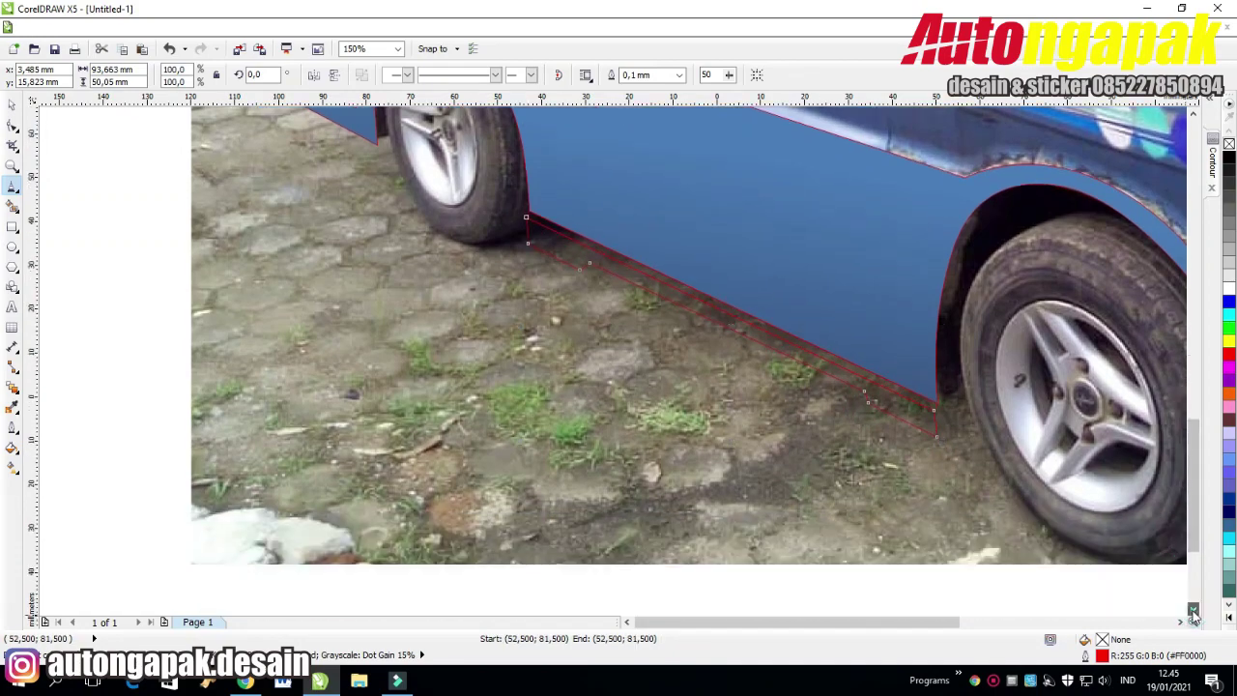
scroll(871, 418, "up", 1)
scroll(901, 417, "down", 1)
scroll(1013, 416, "up", 1)
left_click(12, 127)
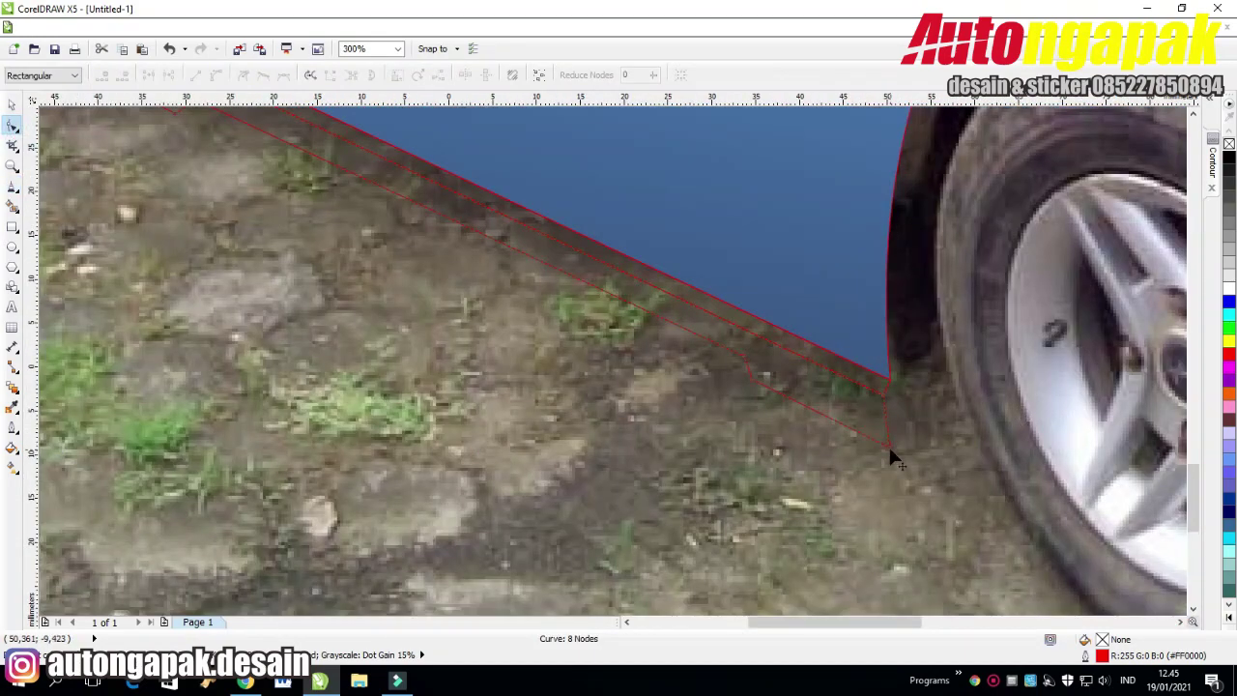
left_click_drag(743, 371, 730, 361)
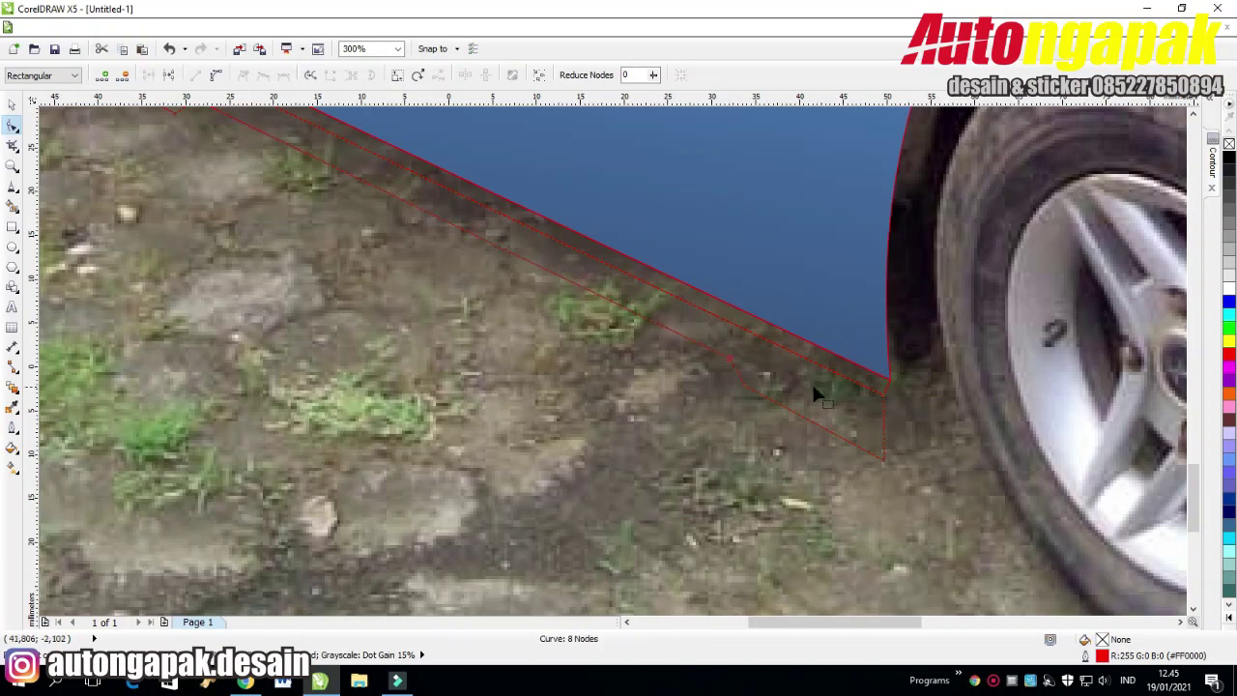
scroll(674, 401, "down", 1)
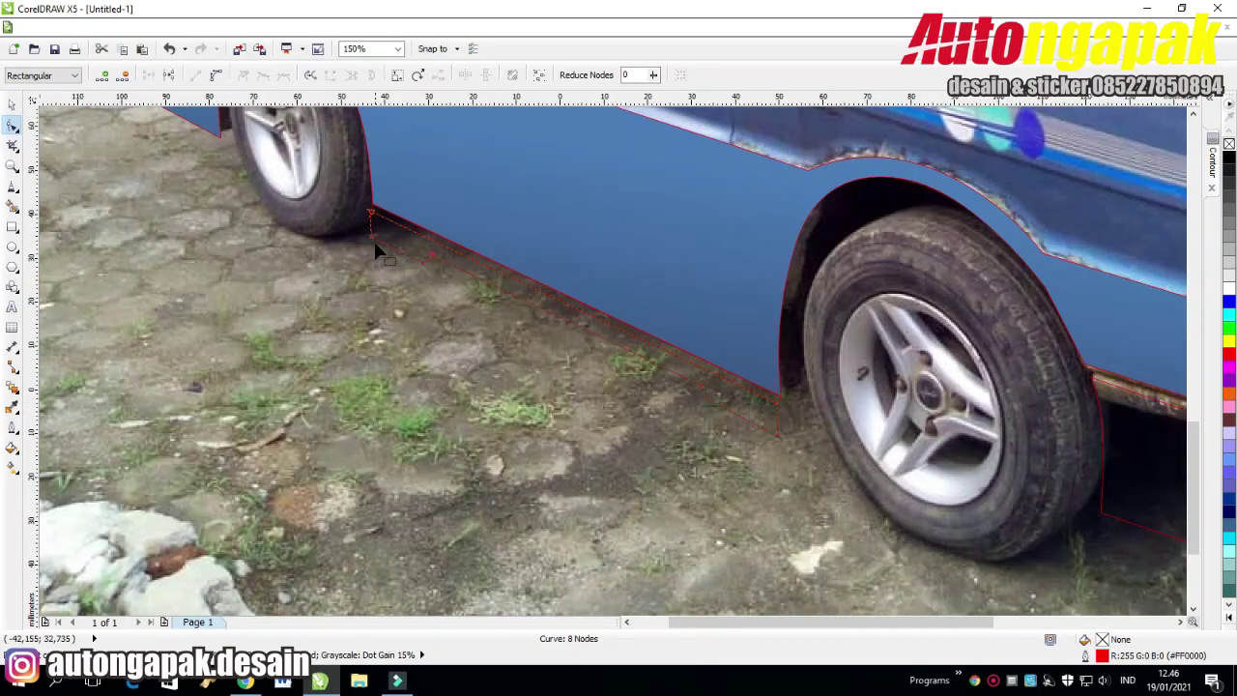
scroll(669, 385, "up", 1)
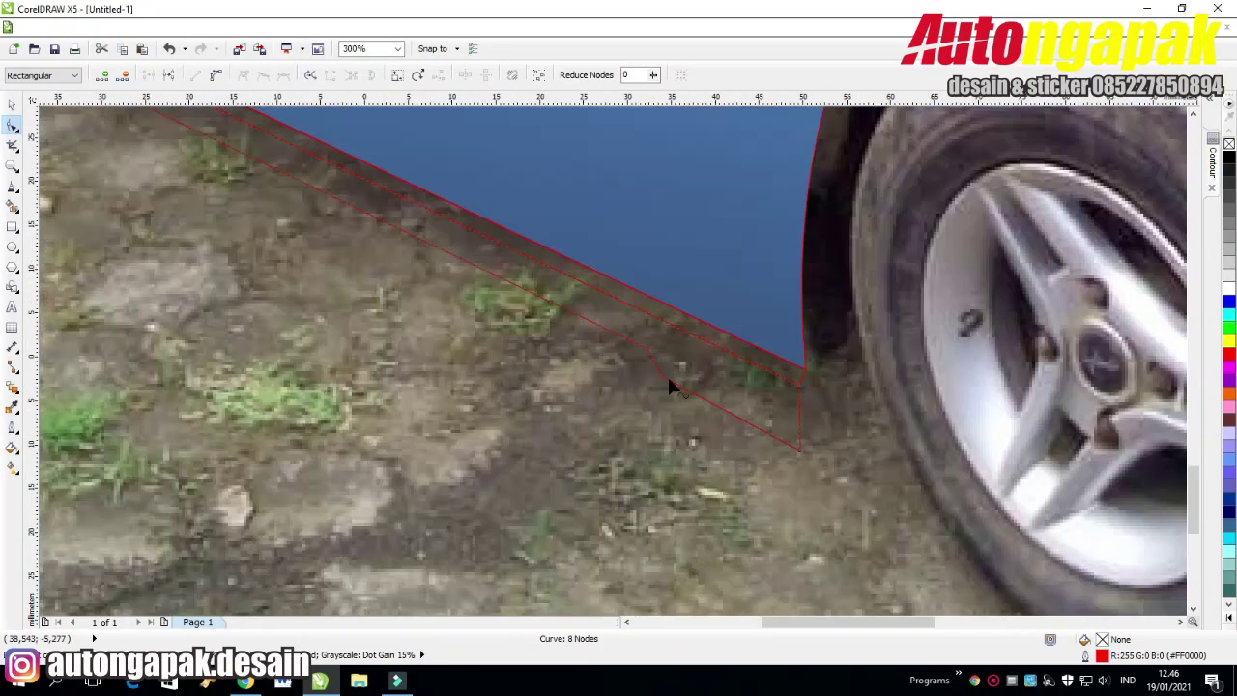
left_click(833, 394)
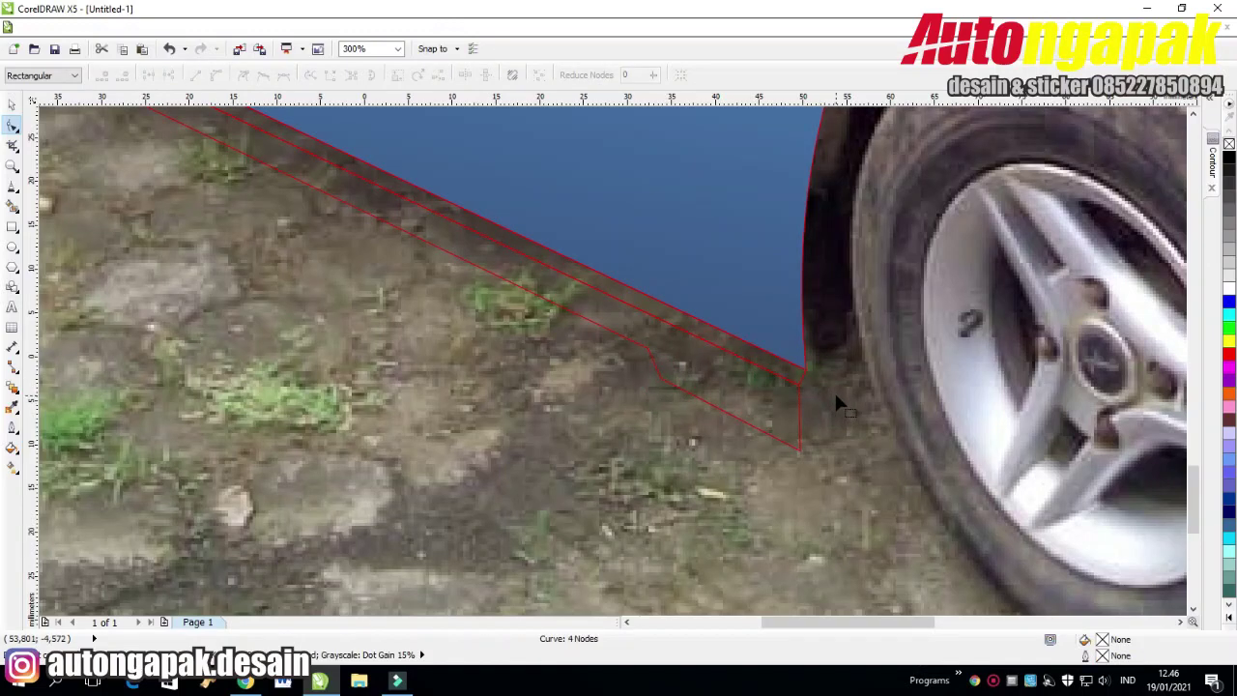
scroll(835, 389, "down", 1)
scroll(837, 415, "up", 1)
Draw a closed shape from the skirt's lower front corner up inside the front wheel arch, overlapping the blue side panel.
left_click(13, 185)
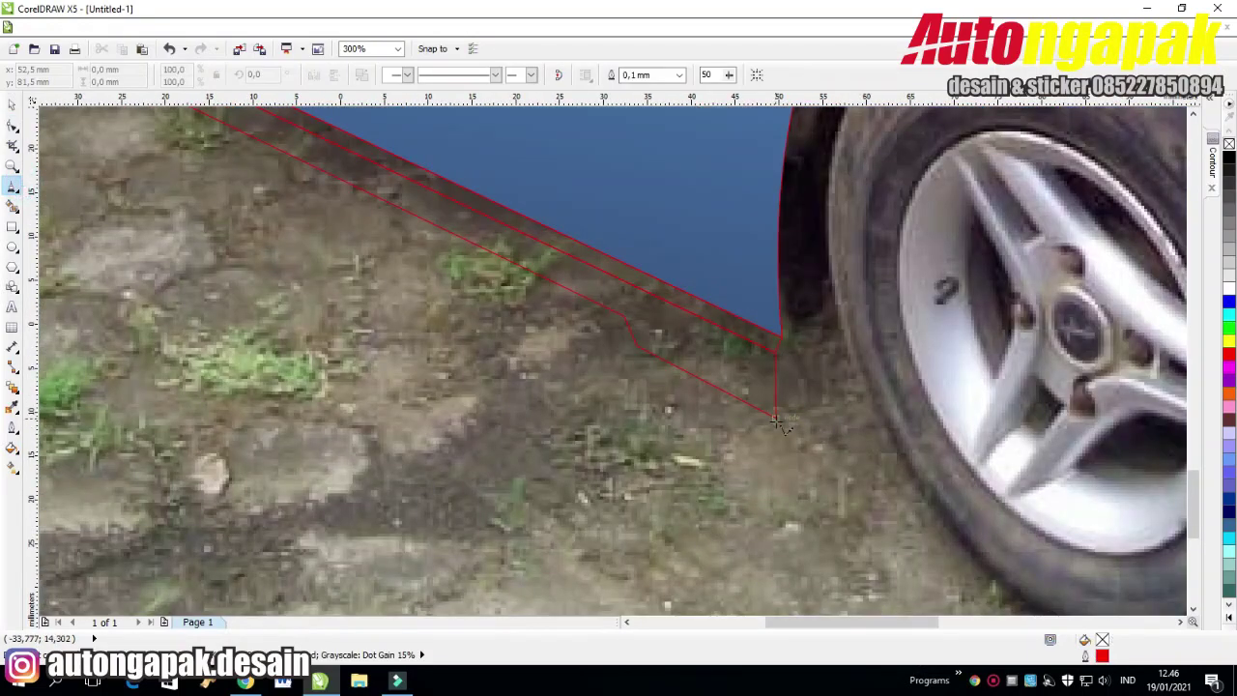
left_click(775, 417)
mouse_move(808, 393)
left_mouse_down()
mouse_move(802, 201)
mouse_move(834, 164)
mouse_move(870, 278)
left_mouse_up()
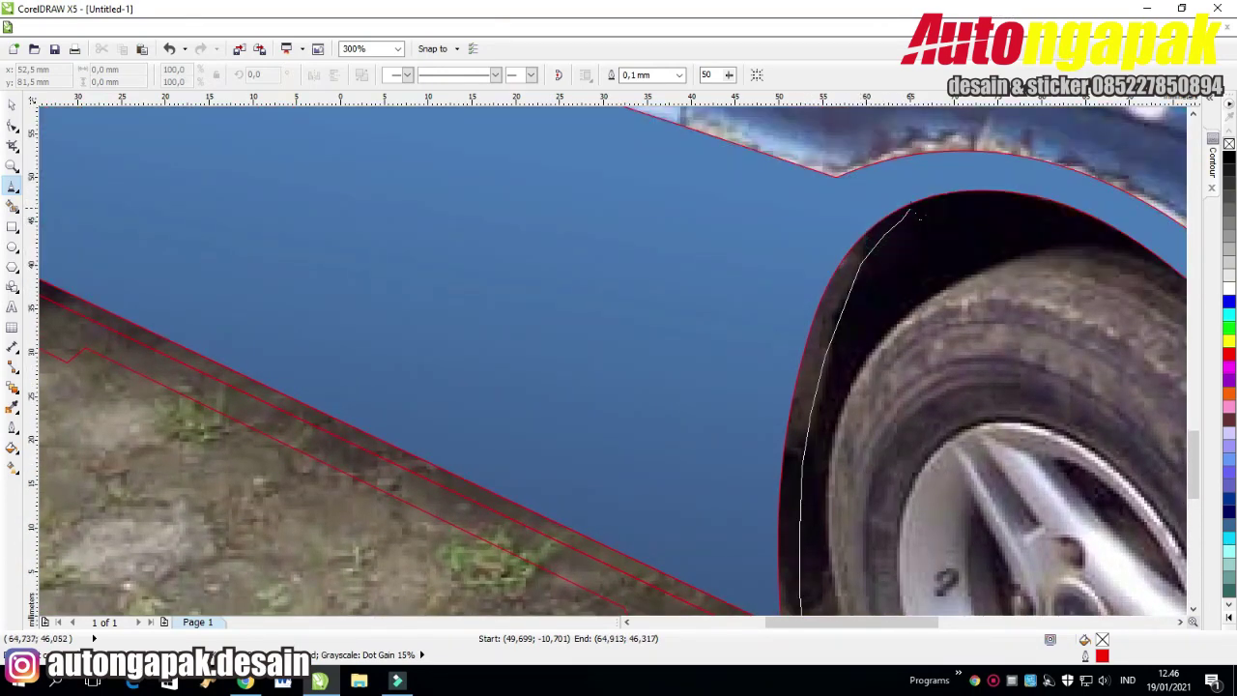
mouse_move(957, 179)
left_mouse_down()
mouse_move(859, 206)
mouse_move(764, 336)
mouse_move(754, 544)
mouse_move(768, 486)
mouse_move(788, 537)
left_mouse_up()
left_click(778, 534)
left_click(776, 598)
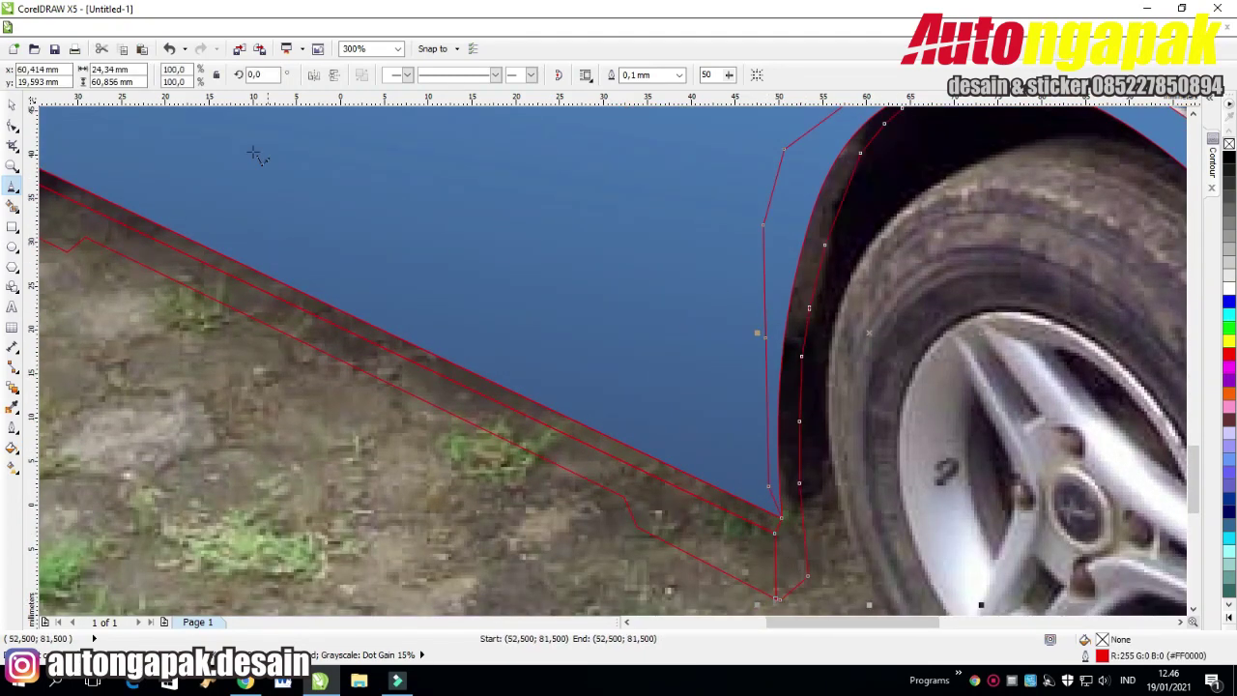
Trim away the part of the wheel-arch shape that overlaps the blue side panel.
left_click(11, 105)
left_click(817, 219, "shift")
left_click(481, 77)
left_click(445, 335)
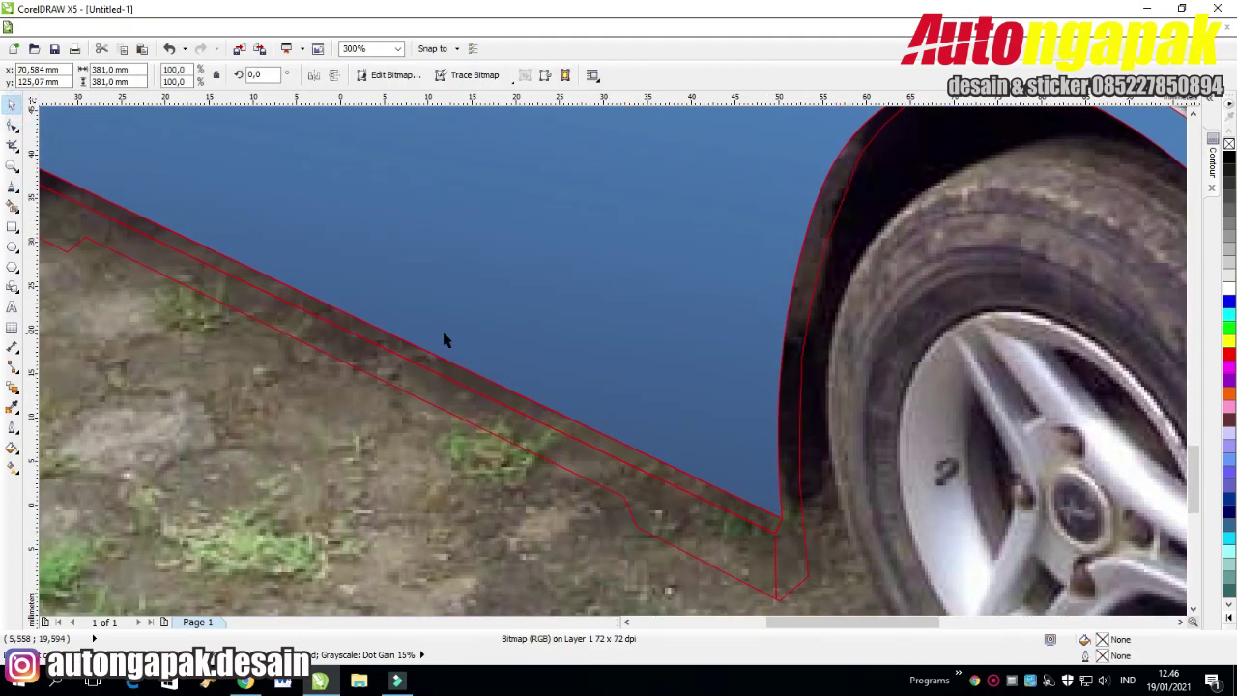
Convert the wheel-arch shape's inner edge to curves and delete the surplus nodes along its middle section.
double_click(810, 279)
scroll(835, 205, "down", 1)
left_click(792, 187)
left_click(215, 75)
scroll(843, 137, "up", 1)
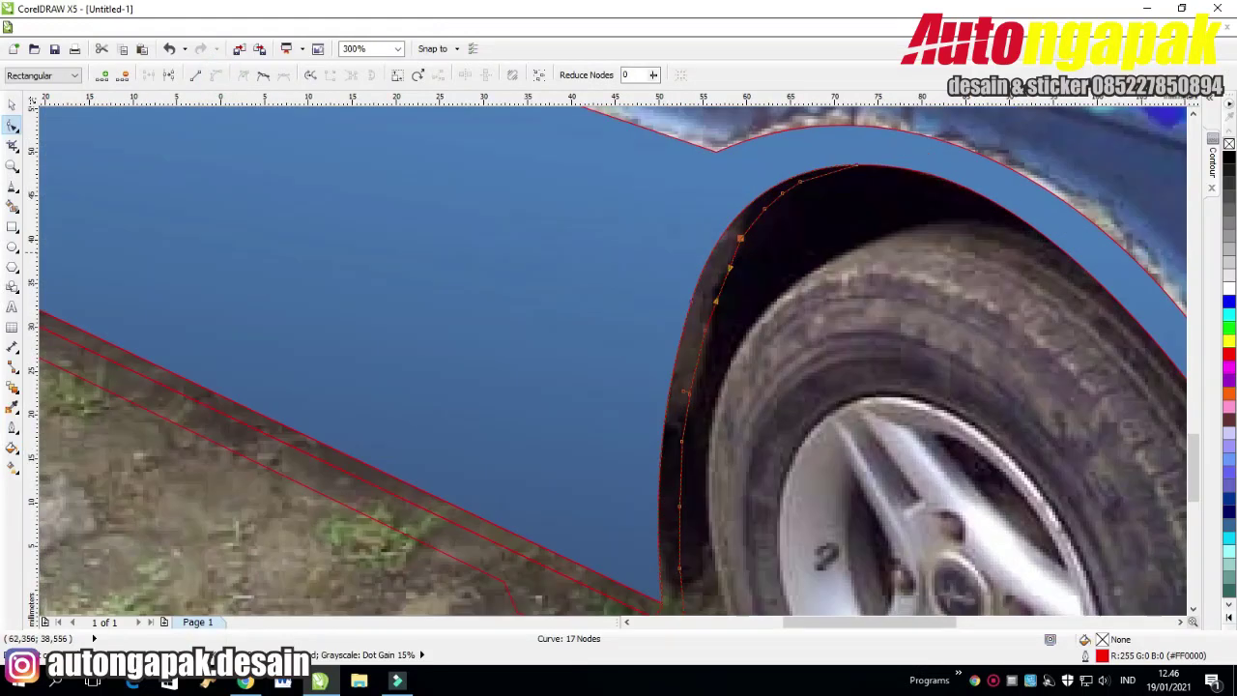
double_click(739, 238)
double_click(686, 393)
double_click(687, 394)
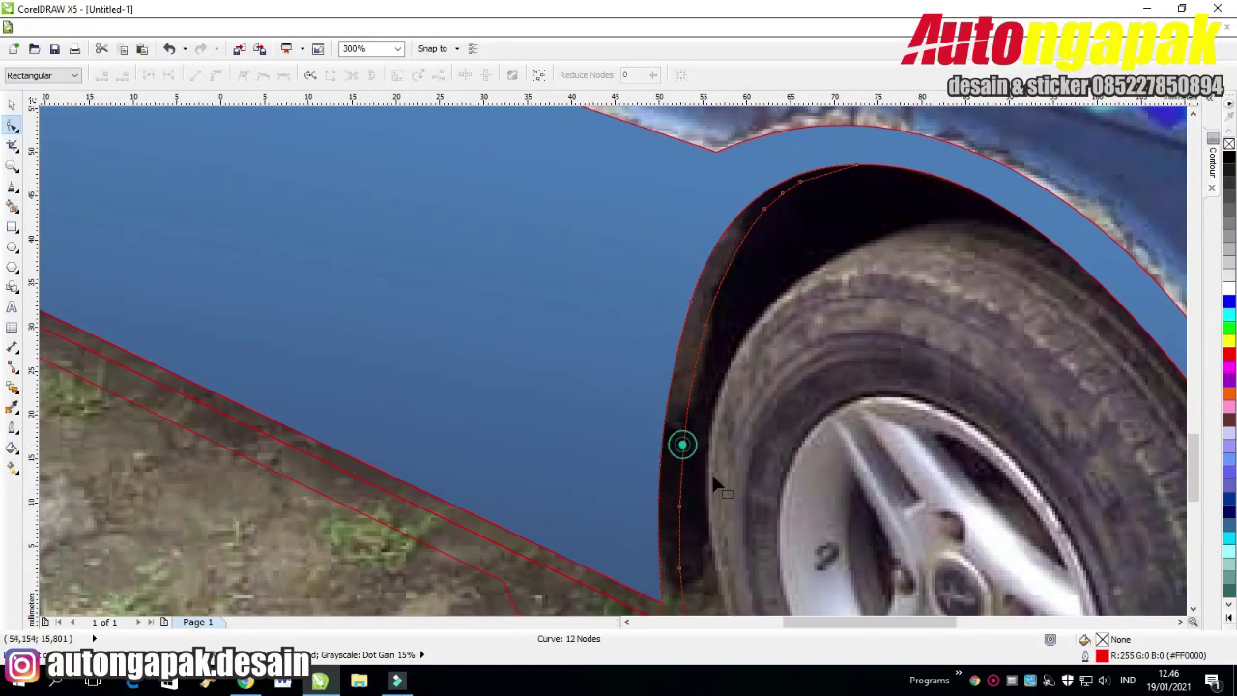
Remove the surplus nodes near the top of the arch shape and curve its last segment to follow the wheel arch.
scroll(709, 549, "down", 1)
scroll(742, 388, "up", 1)
double_click(750, 356)
double_click(766, 344)
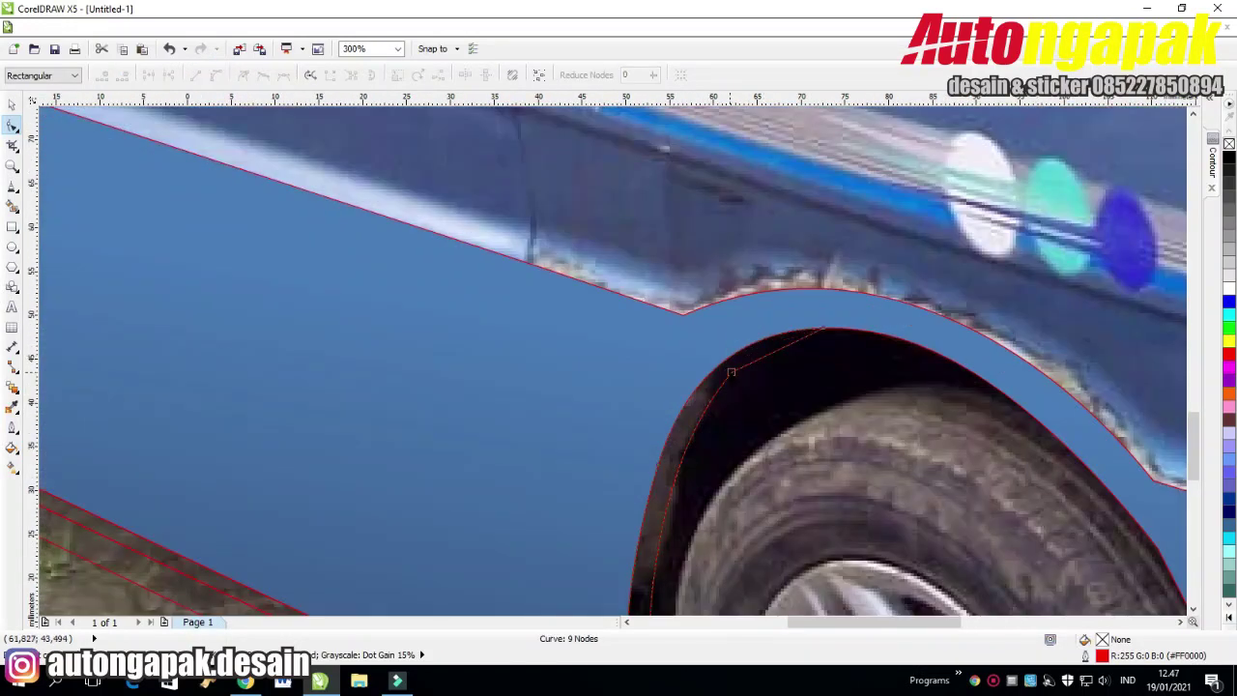
double_click(731, 371)
key("ctrl+z")
left_click(824, 328)
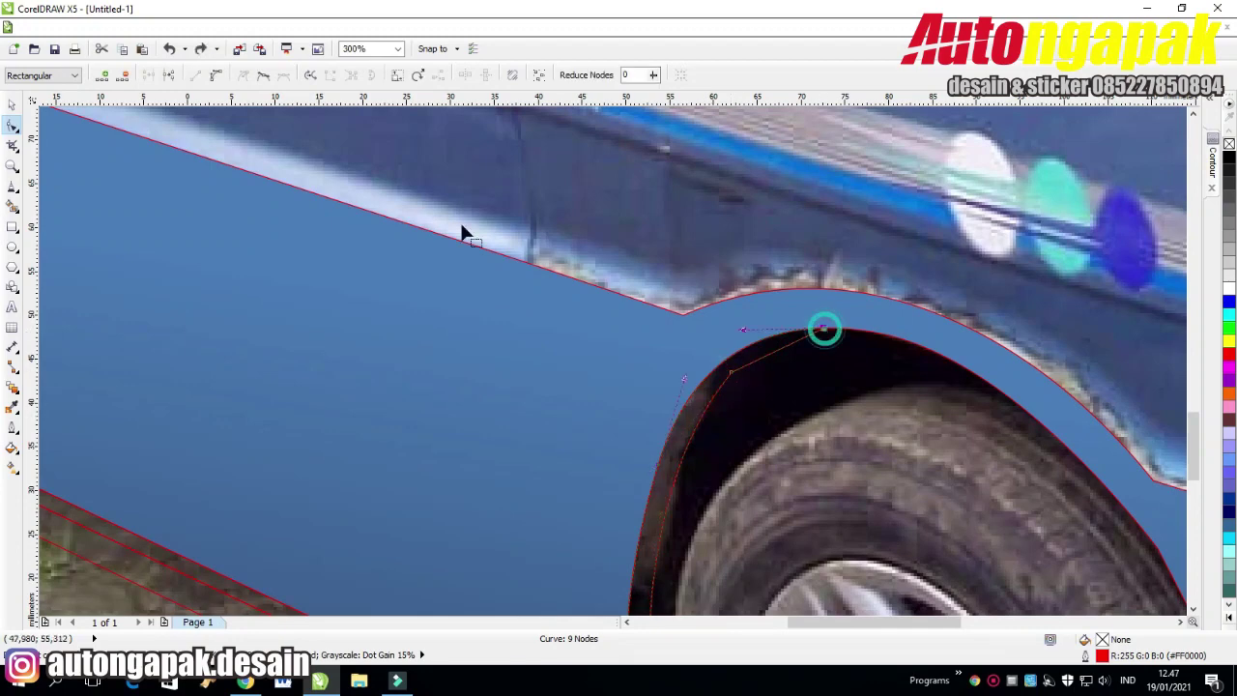
left_click(216, 75)
left_click_drag(762, 358, 794, 330)
left_click(834, 378)
scroll(839, 385, "down", 1)
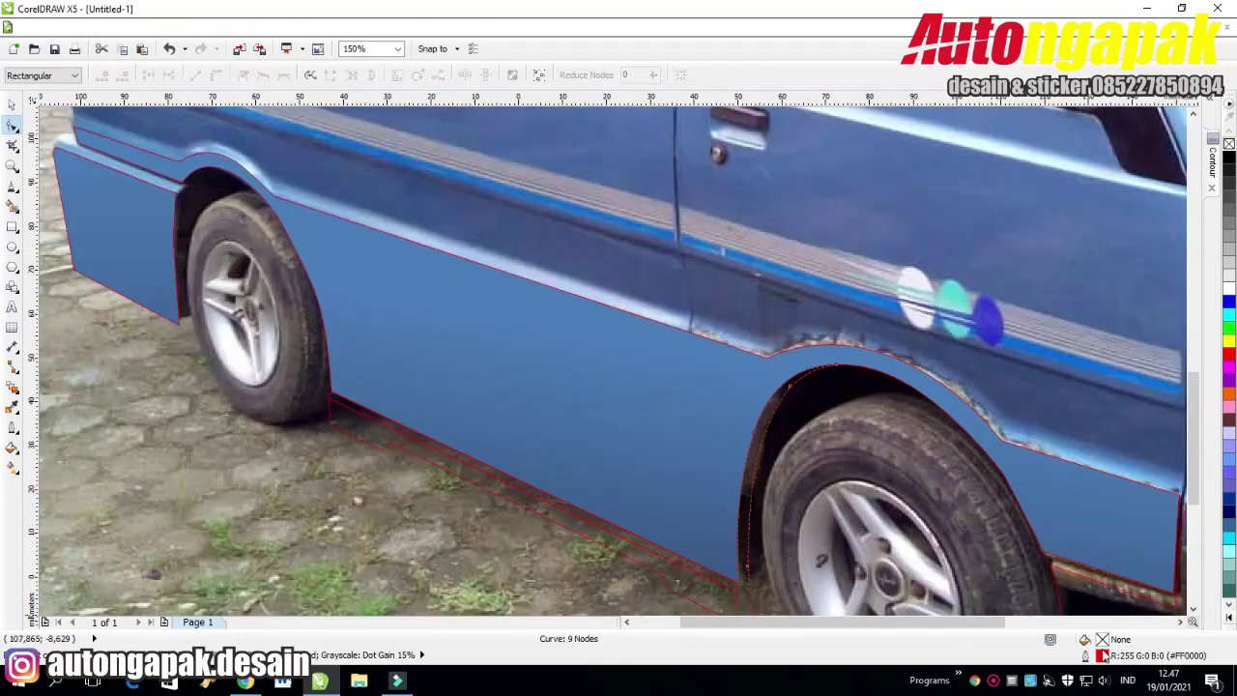
Delete the surplus nodes beside the upper corner of the curved strip under the front bumper.
left_click(1182, 623)
left_click(1182, 623)
left_click(1194, 609)
left_click(1194, 609)
left_click(796, 309)
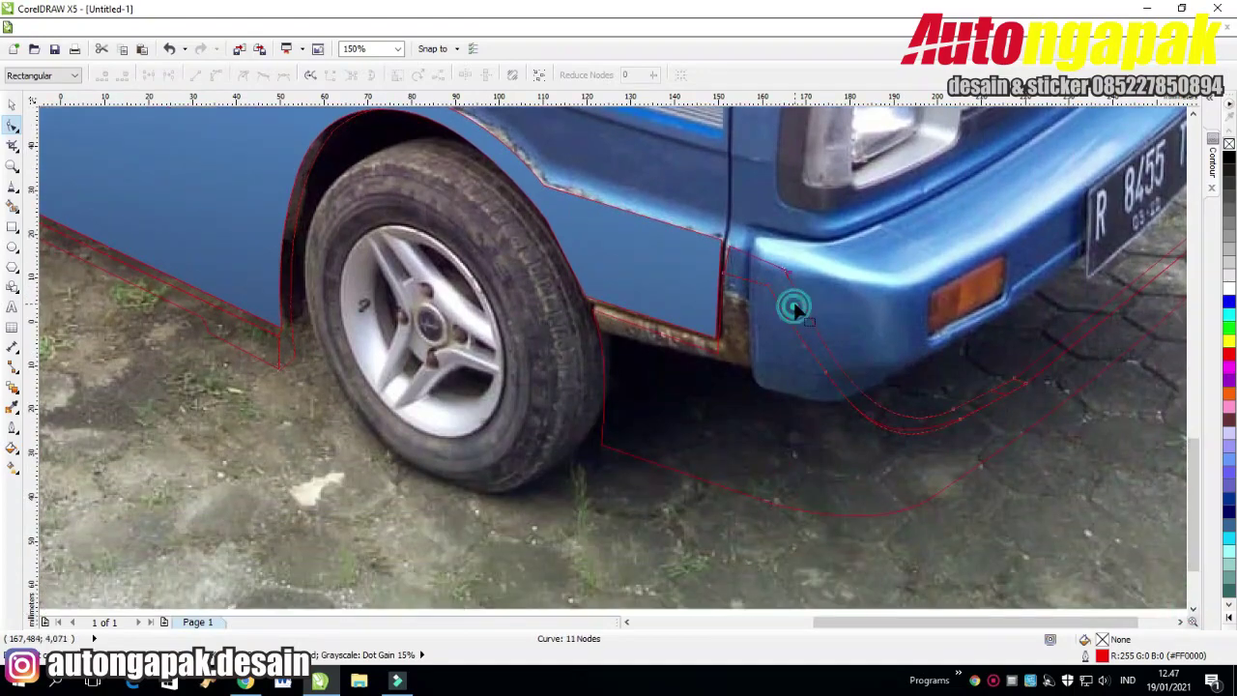
scroll(820, 265, "up", 1)
left_click(732, 269)
key("Delete")
left_click(746, 276)
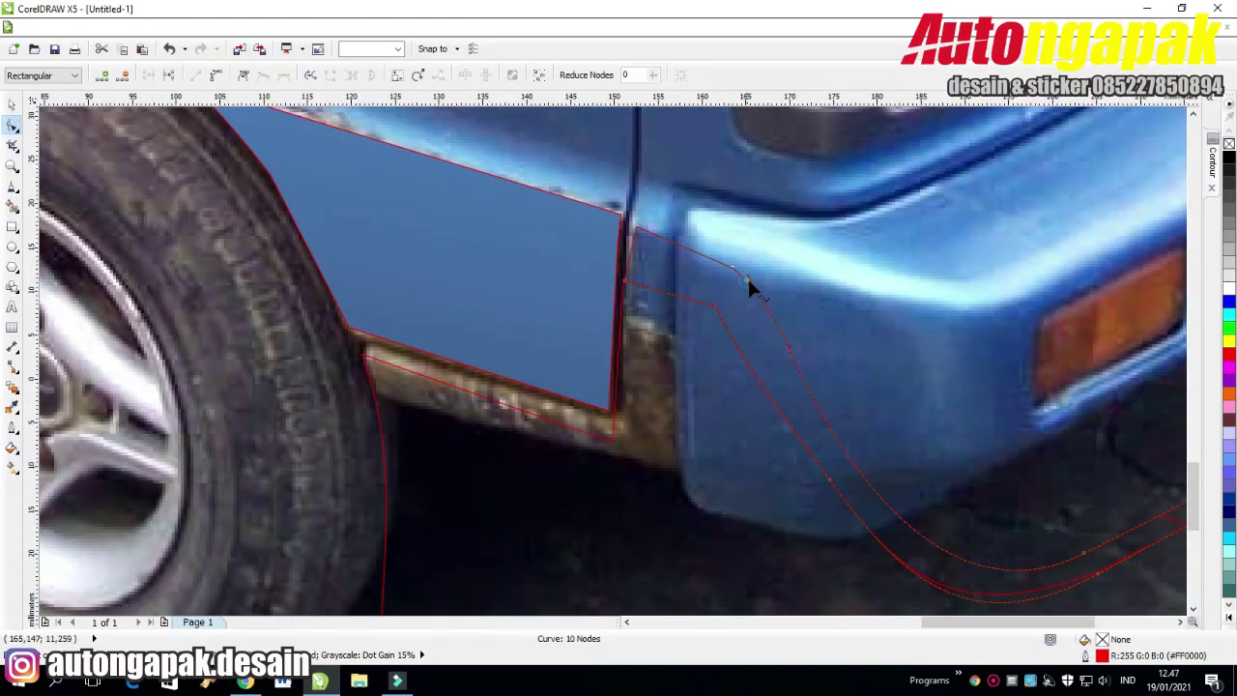
key("Delete")
Delete the stray nodes of the under-bumper outline at the bumper corner and move the curved strip's upper corner slightly up.
left_click(789, 347)
left_click(747, 276)
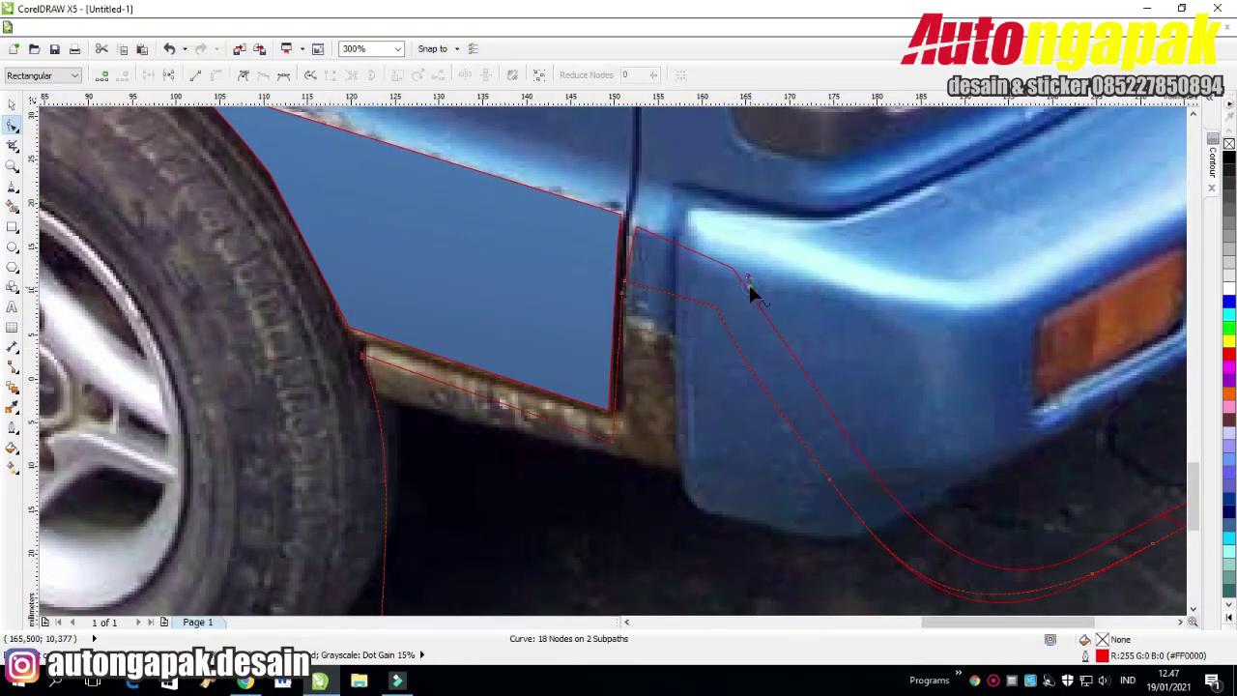
left_click(750, 284)
key("Delete")
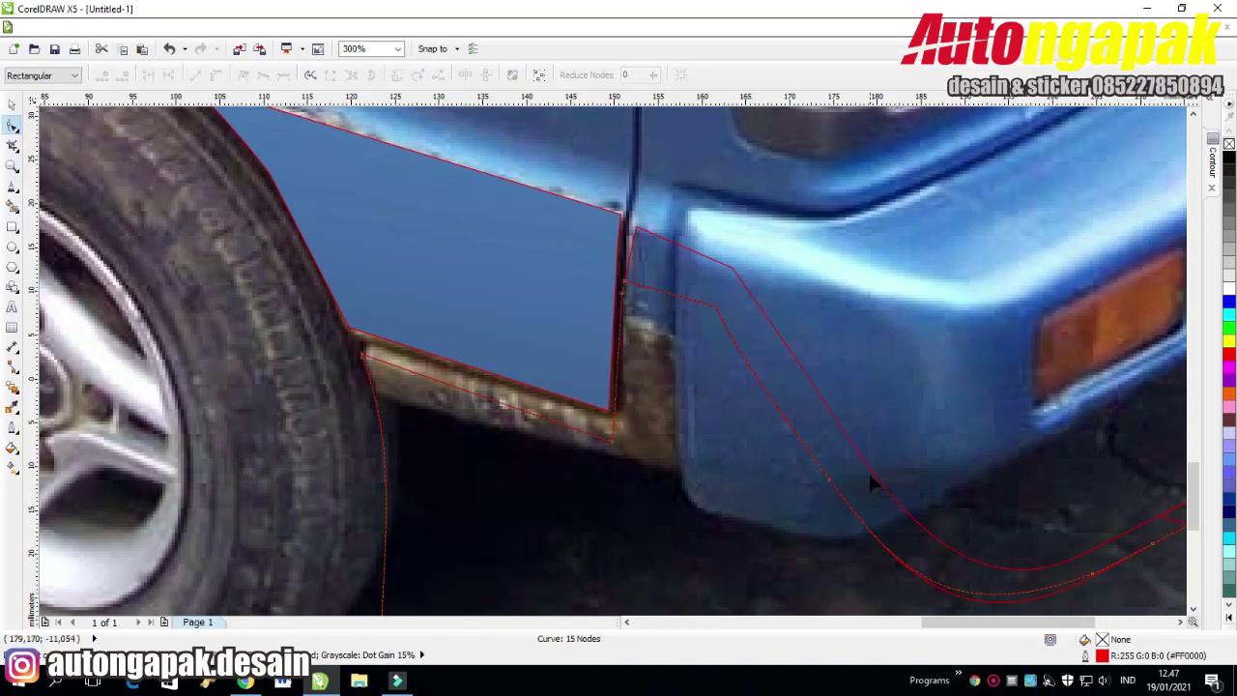
left_click(733, 266)
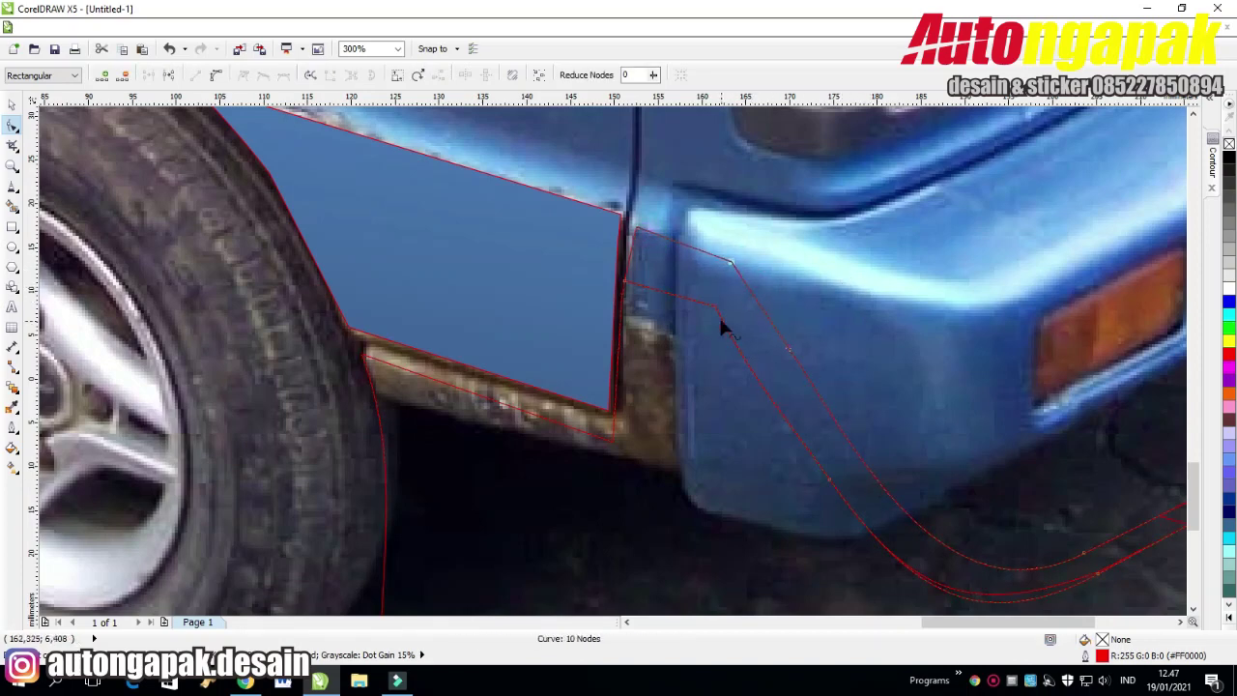
left_click(750, 375)
Fill the narrow strip running to the photo's edge with light blue #C9E6FF sampled from the photo.
scroll(1017, 434, "down", 1)
left_click(1180, 622)
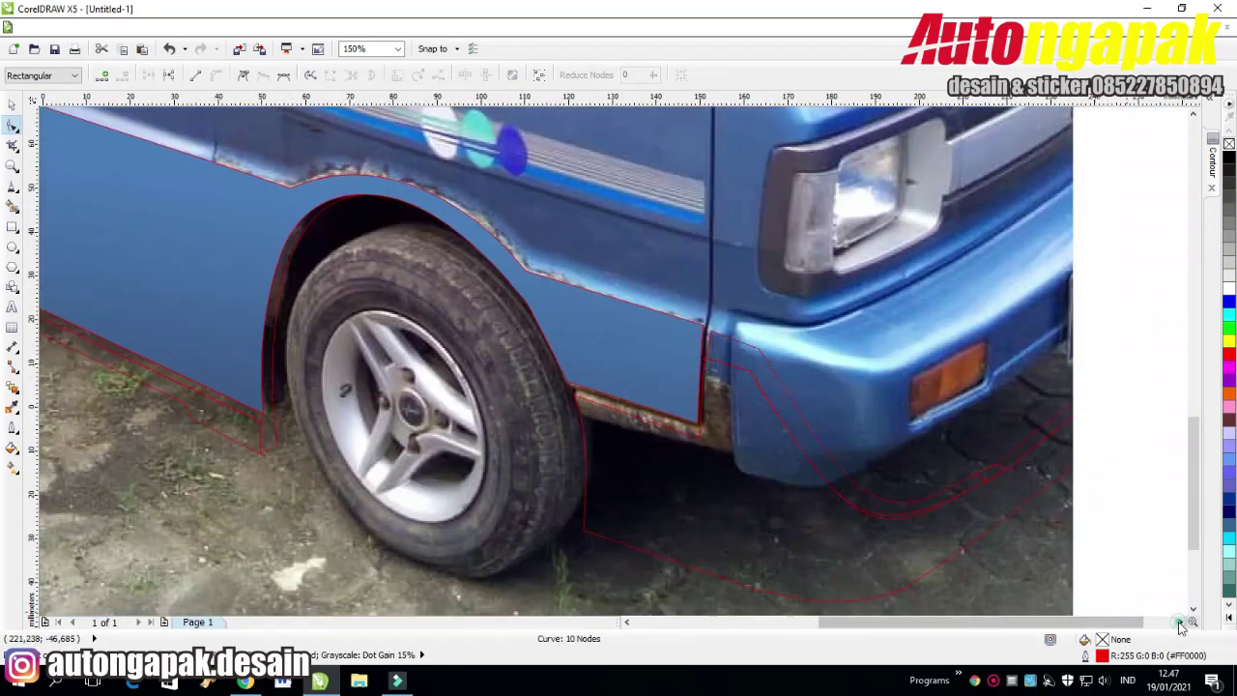
left_click(1180, 622)
left_click(817, 438)
double_click(1103, 640)
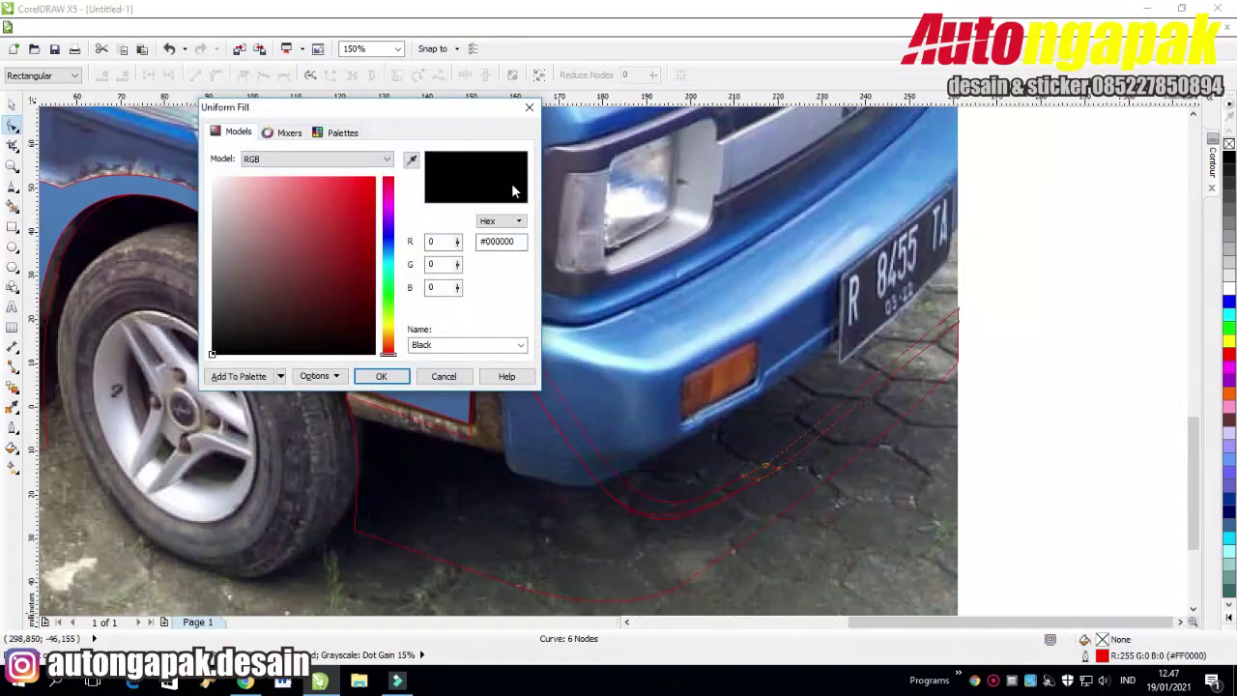
left_click(412, 161)
left_click(773, 294)
left_click(382, 376)
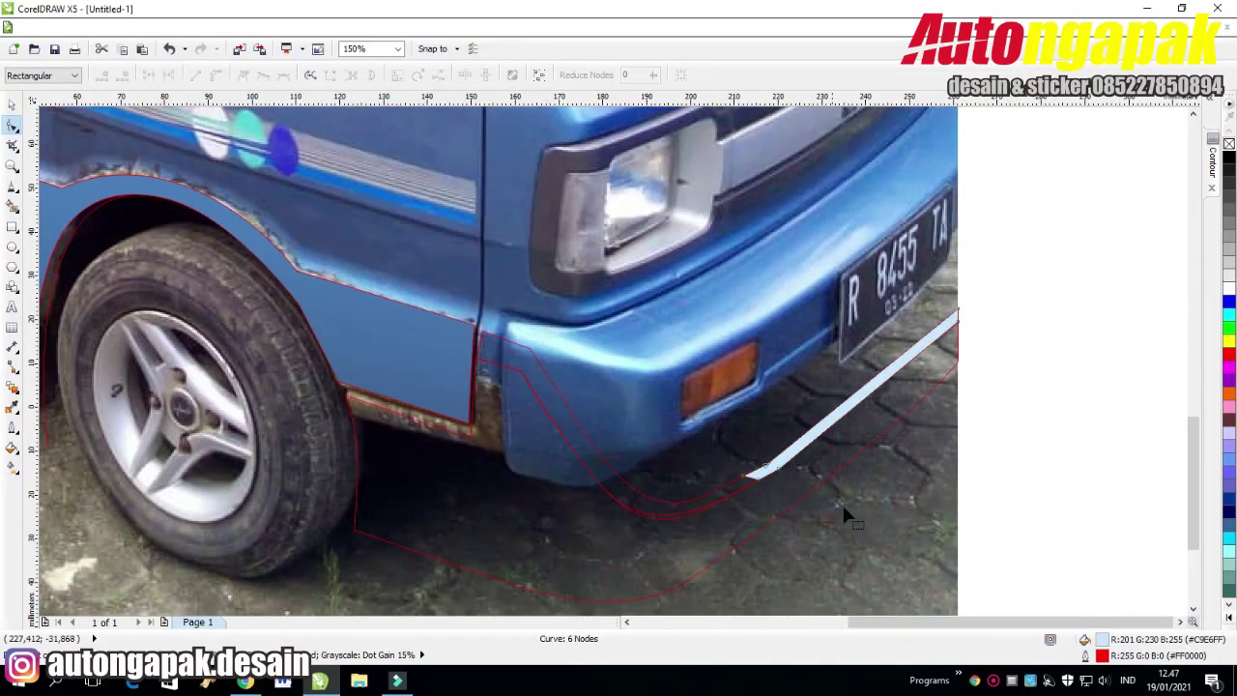
Move the under-bumper outline's end corners up along the photo's edge and remove the extra node on its lower edge.
left_click(960, 310)
left_click(957, 347)
left_click_drag(958, 321, 958, 315)
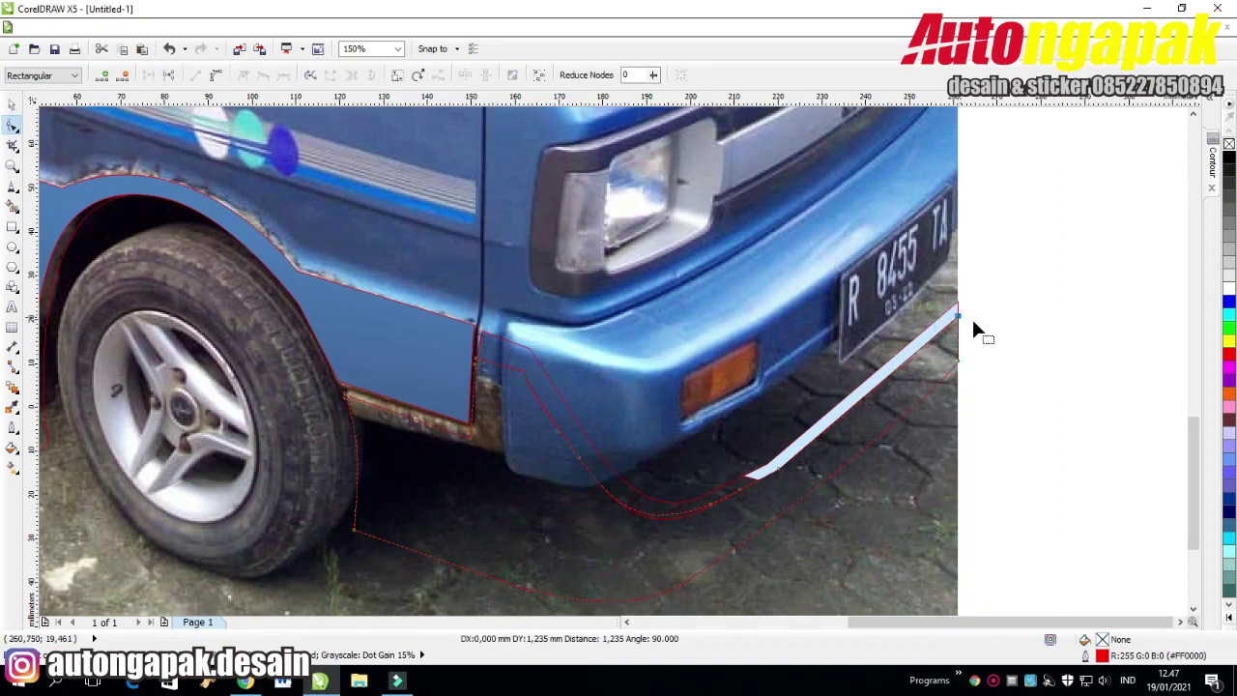
left_click(959, 361)
double_click(771, 520)
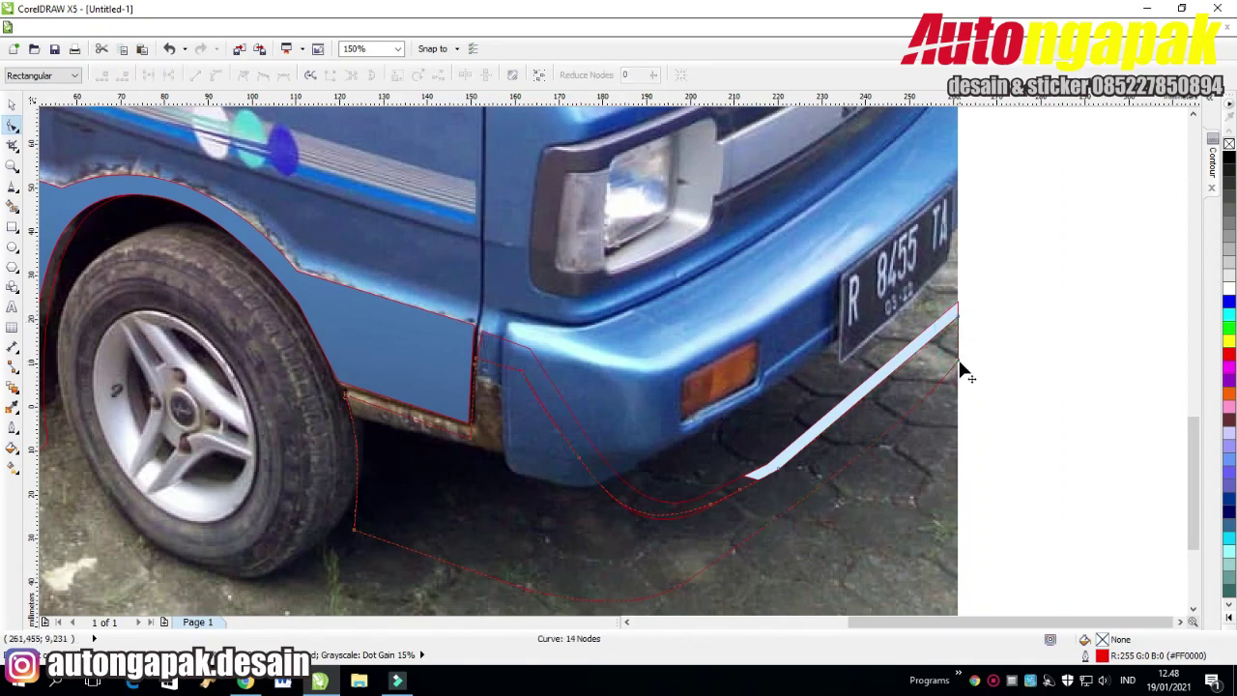
left_click(959, 360)
left_click(977, 375)
Fill the curved strip under the bumper with blue #3A5A97 sampled from the van.
double_click(1102, 639)
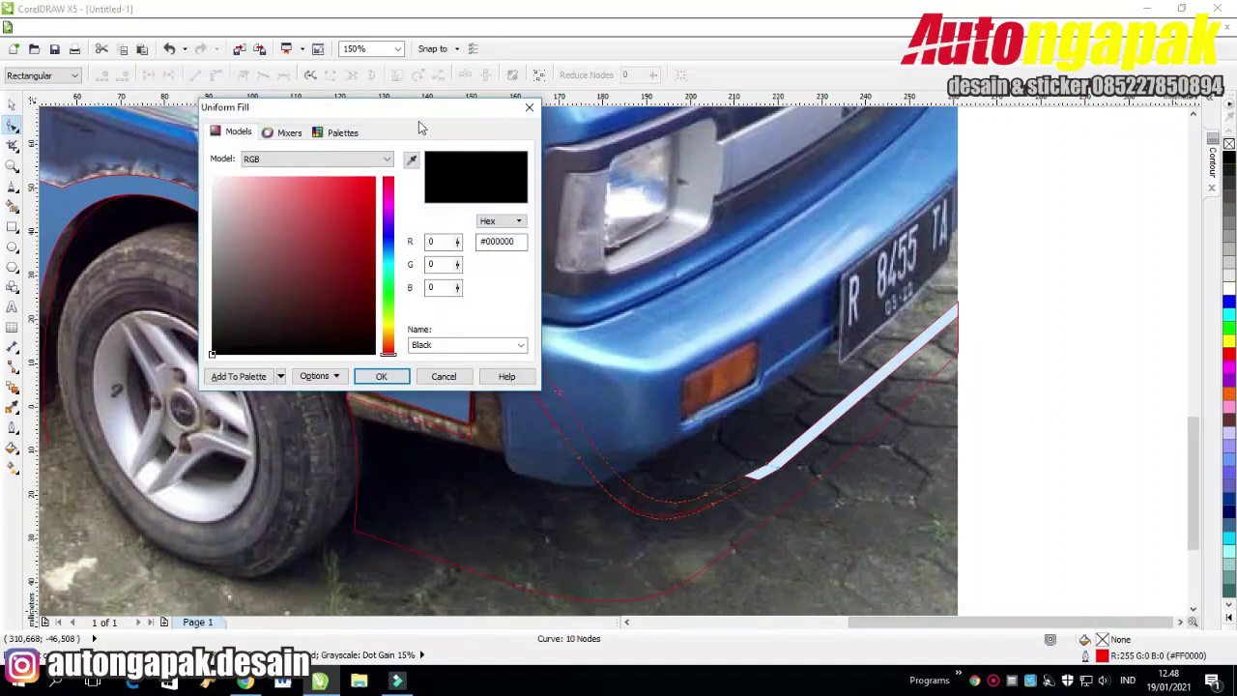
left_click_drag(419, 114, 316, 78)
left_click(310, 125)
left_click(280, 341)
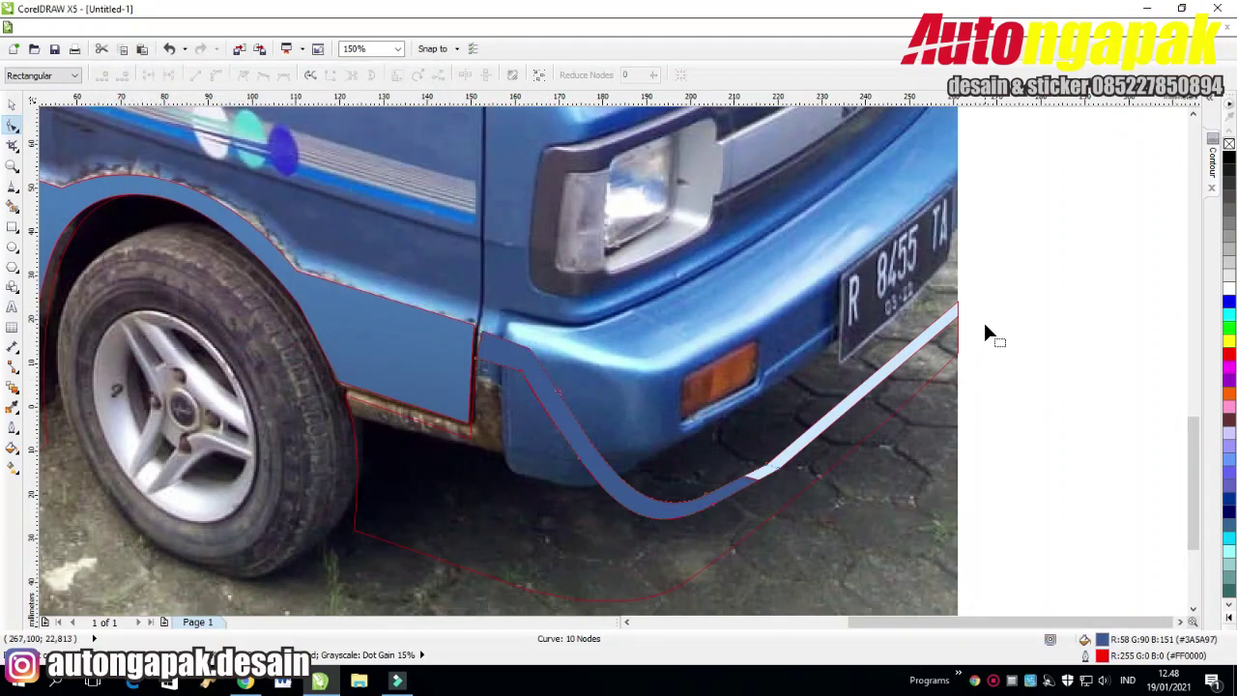
Fill the narrow strip running to the photo's edge with pale blue #A1C4E3.
left_click(897, 359)
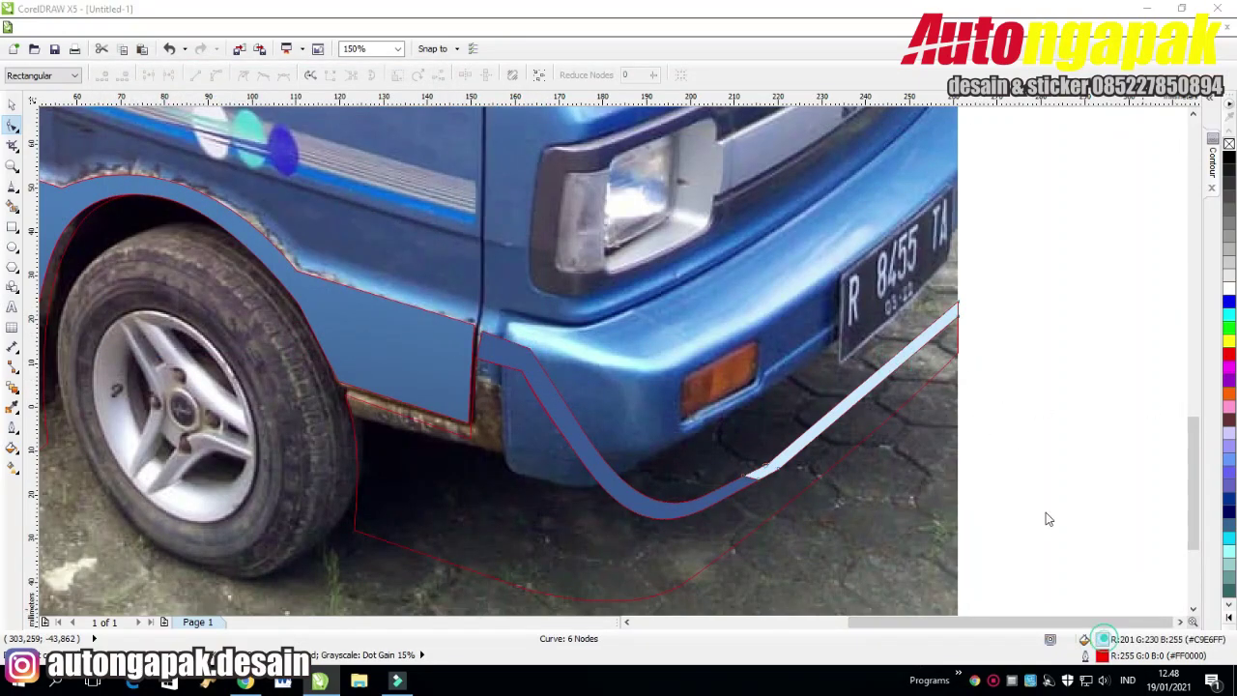
double_click(1102, 639)
left_click(147, 154)
left_click(282, 343)
left_click(1016, 296)
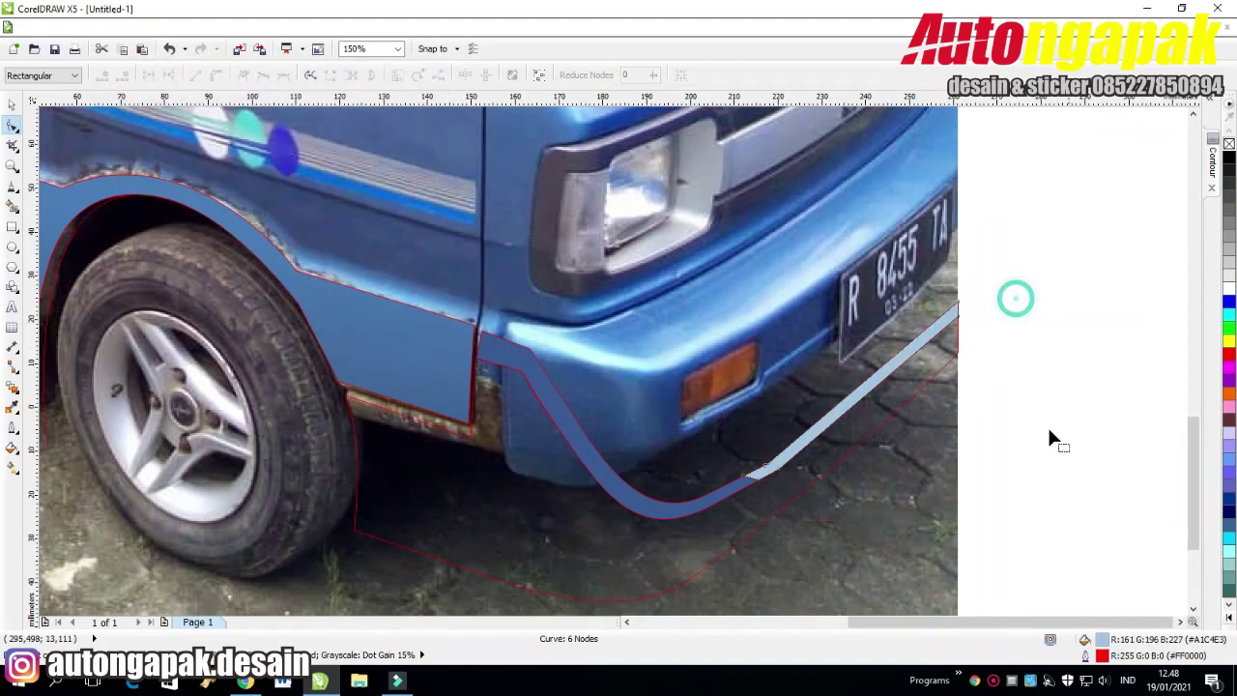
Fill the large under-bumper outline with blue #42699F sampled from the side panel.
double_click(1108, 641)
left_click(314, 124)
left_click(421, 385)
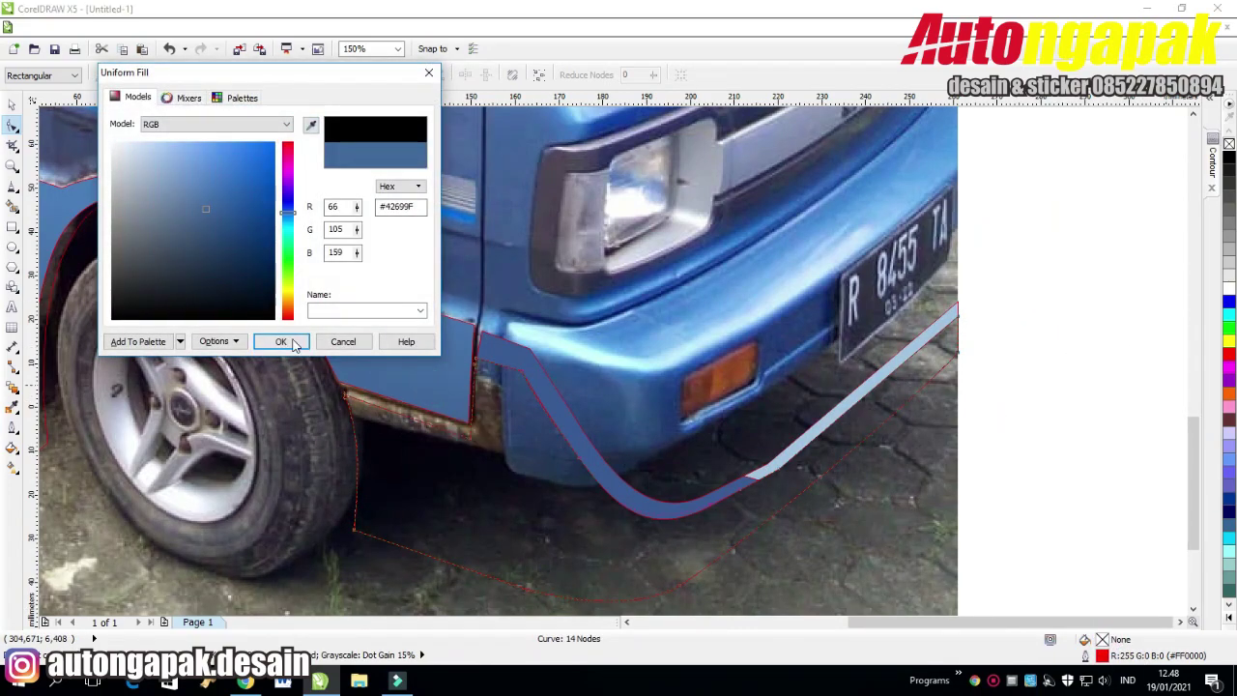
left_click(292, 343)
left_click(1026, 286)
scroll(1025, 286, "down", 2)
scroll(1092, 304, "up", 2)
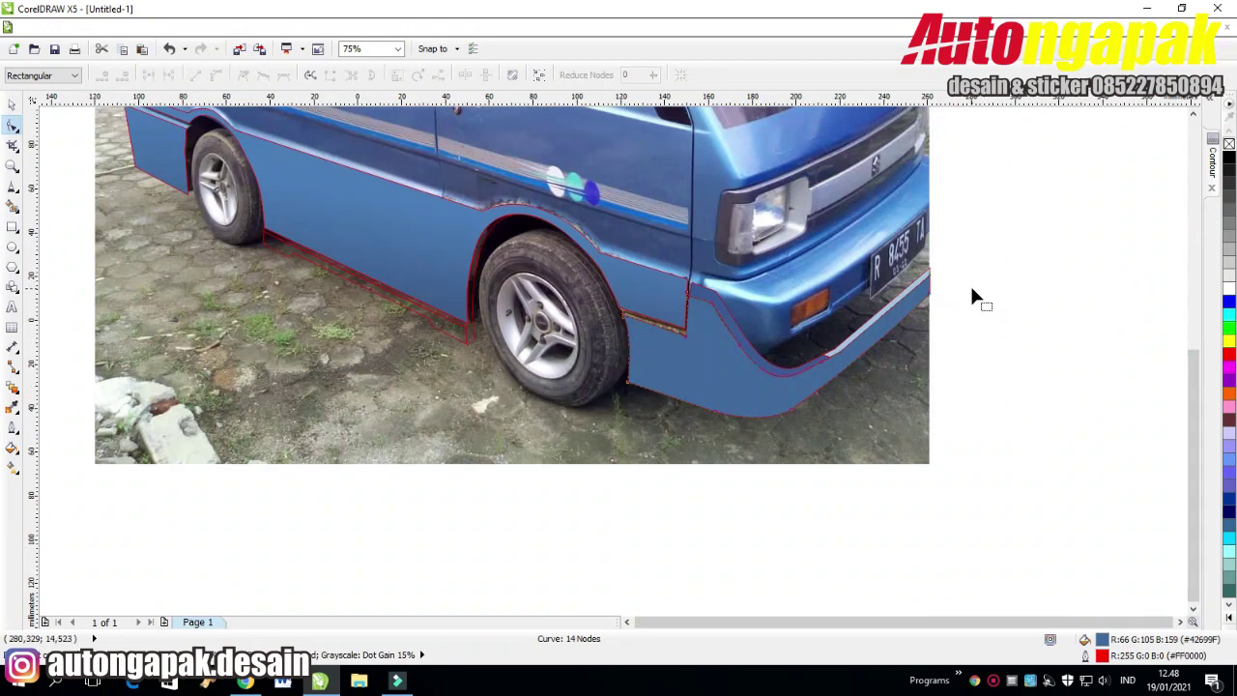
Trace a closed outline over the lower under-bumper panel, curving its upper edge from the wheel side to the panel's sloping lower edge.
scroll(972, 295, "up", 1)
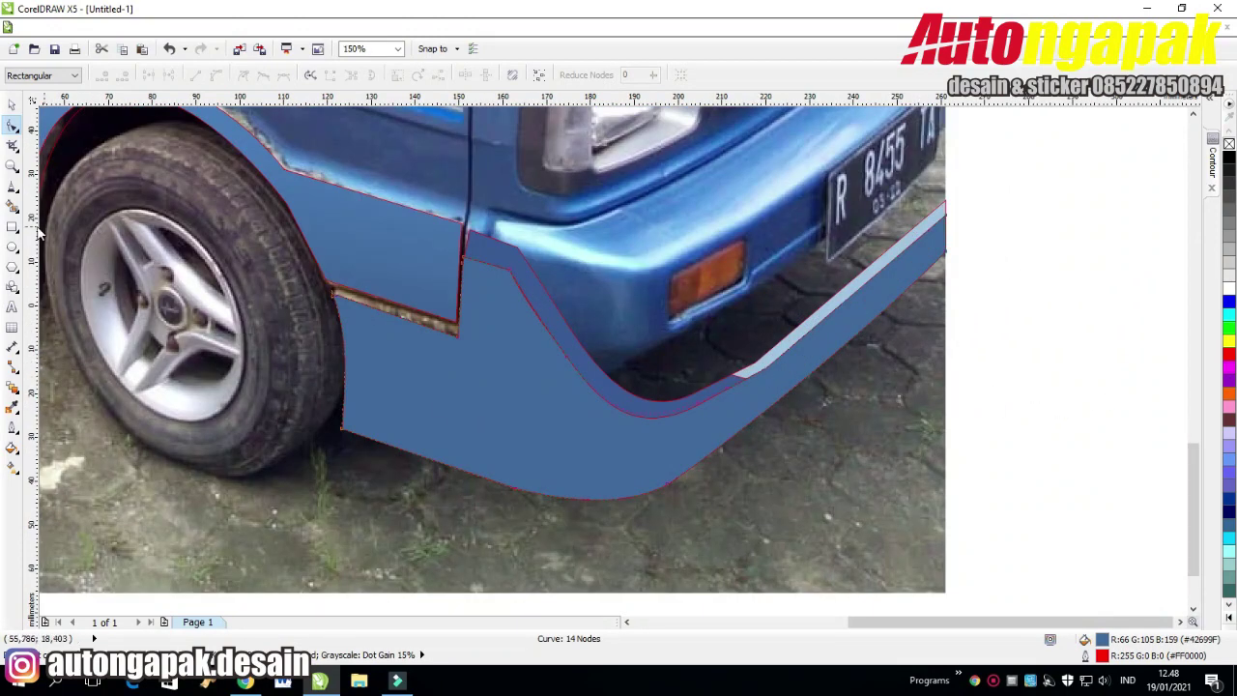
left_click(13, 185)
left_click(345, 365)
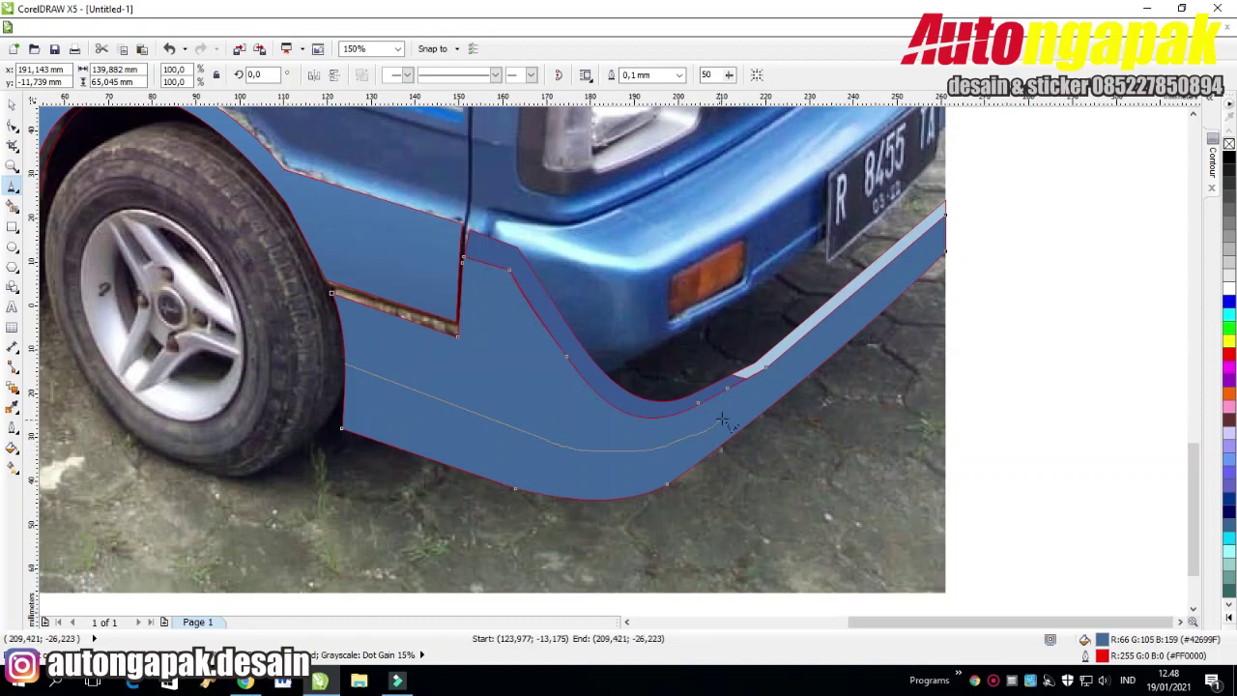
left_click(537, 544)
left_click(370, 519)
left_click(316, 455)
left_click(312, 366)
left_click(344, 364)
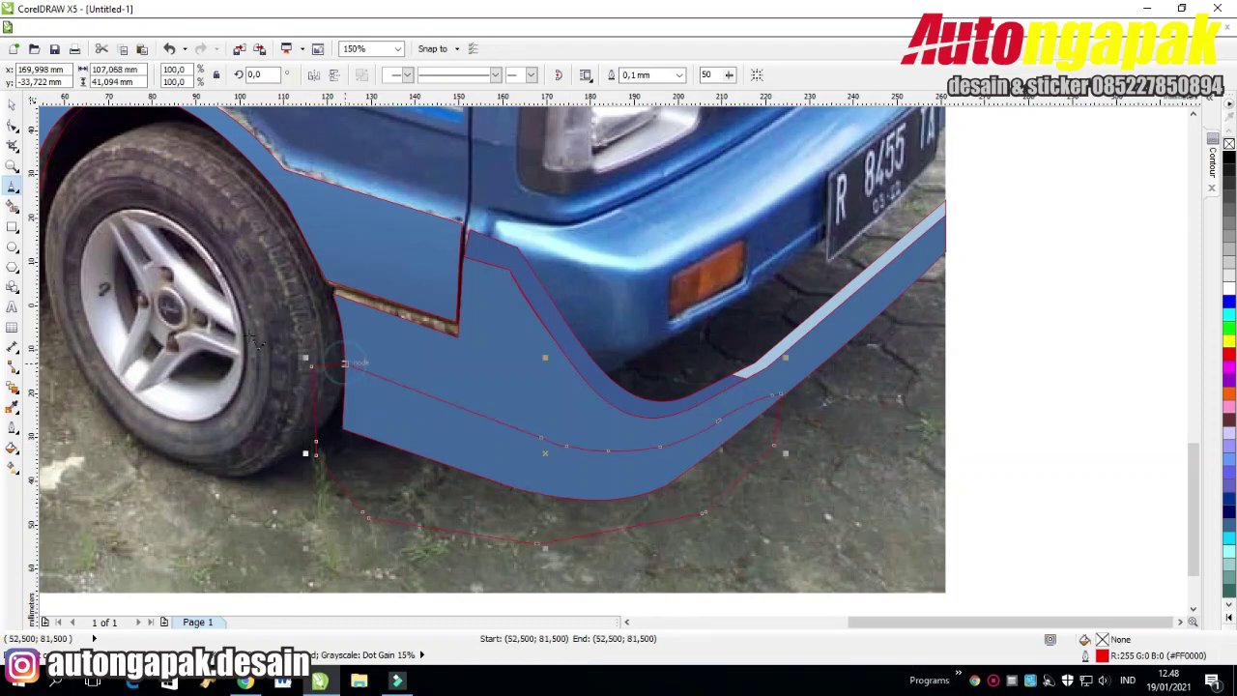
Intersect the traced outline with the under-bumper panel to form a lower band.
left_click(12, 104)
left_click(480, 367, "shift")
left_click(497, 76)
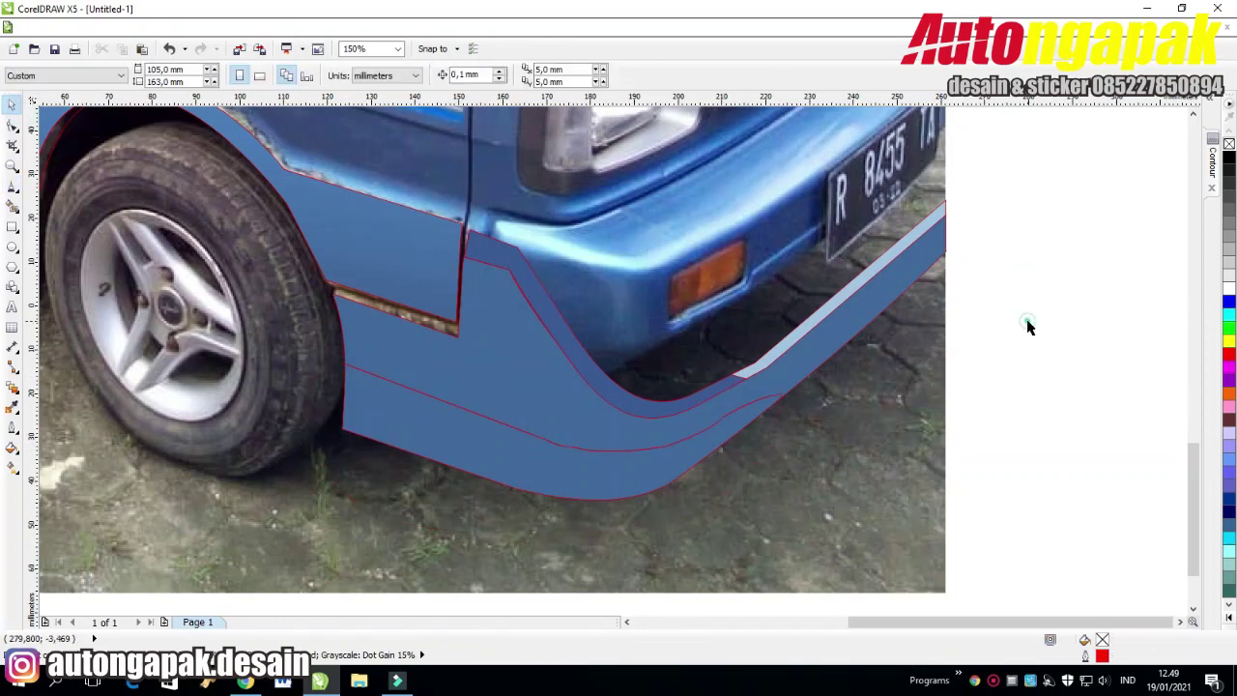
Remove the extra nodes along the lower band's upper edge to smooth its curve.
key("F10")
scroll(728, 431, "up", 1)
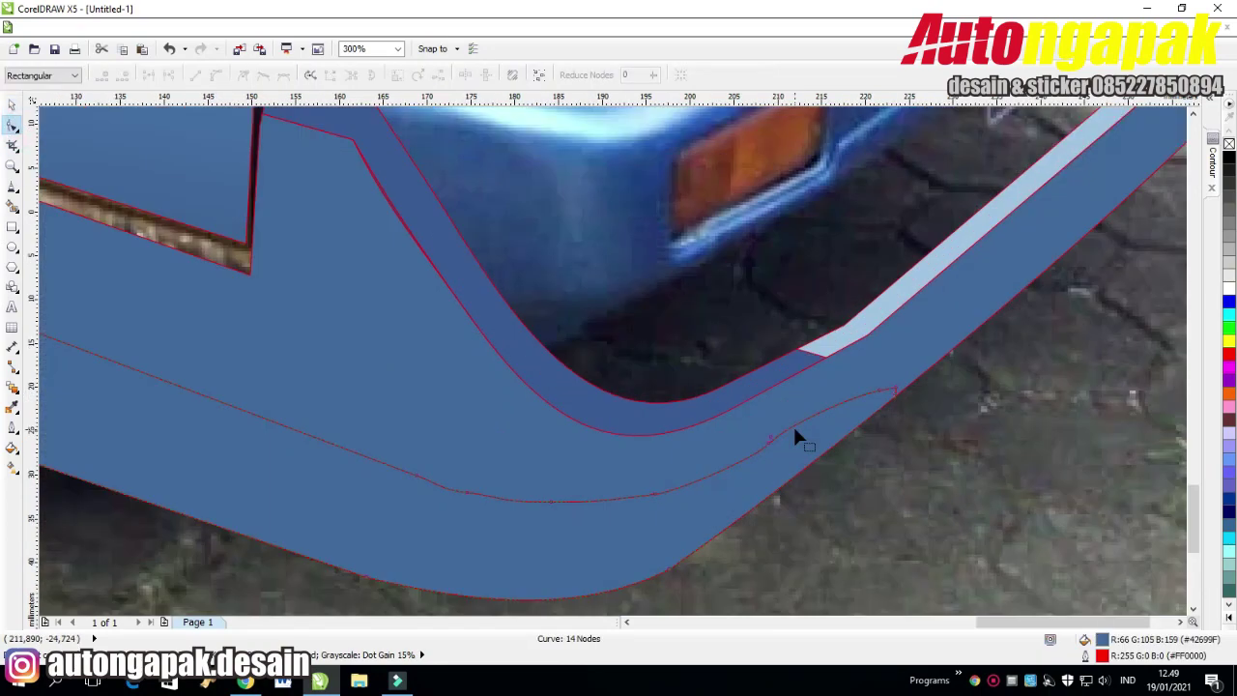
left_click(889, 402)
left_click(897, 396)
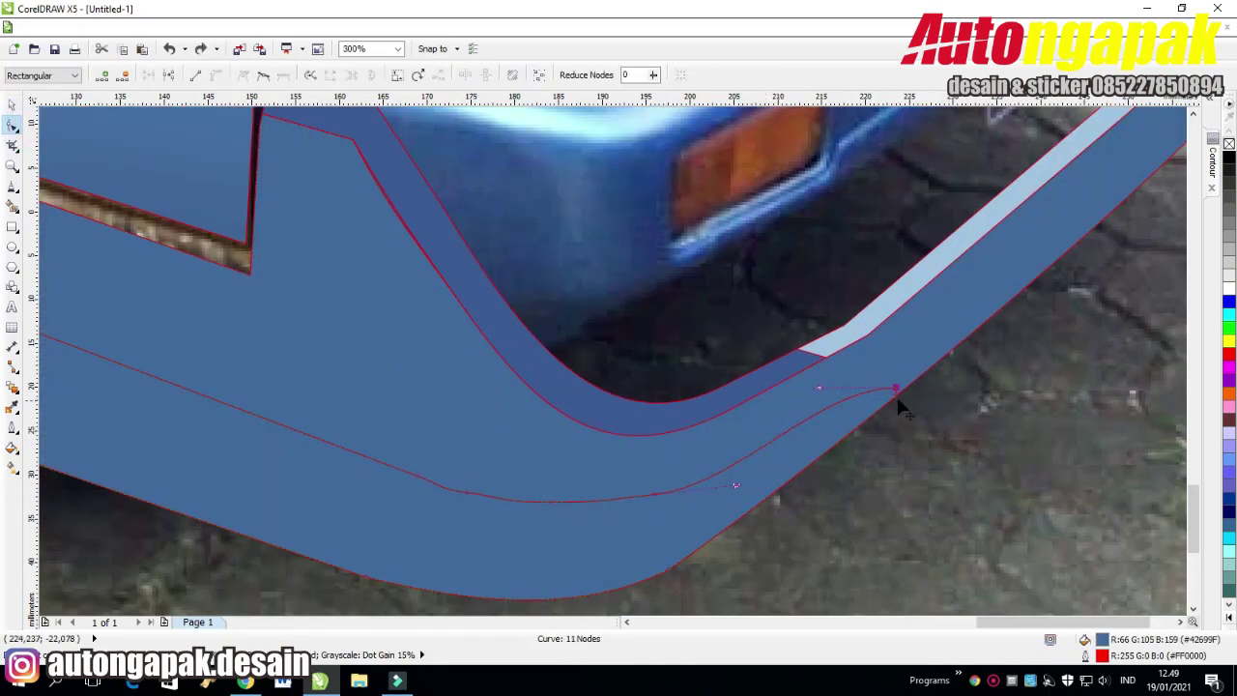
key("Delete")
scroll(910, 385, "up", 3)
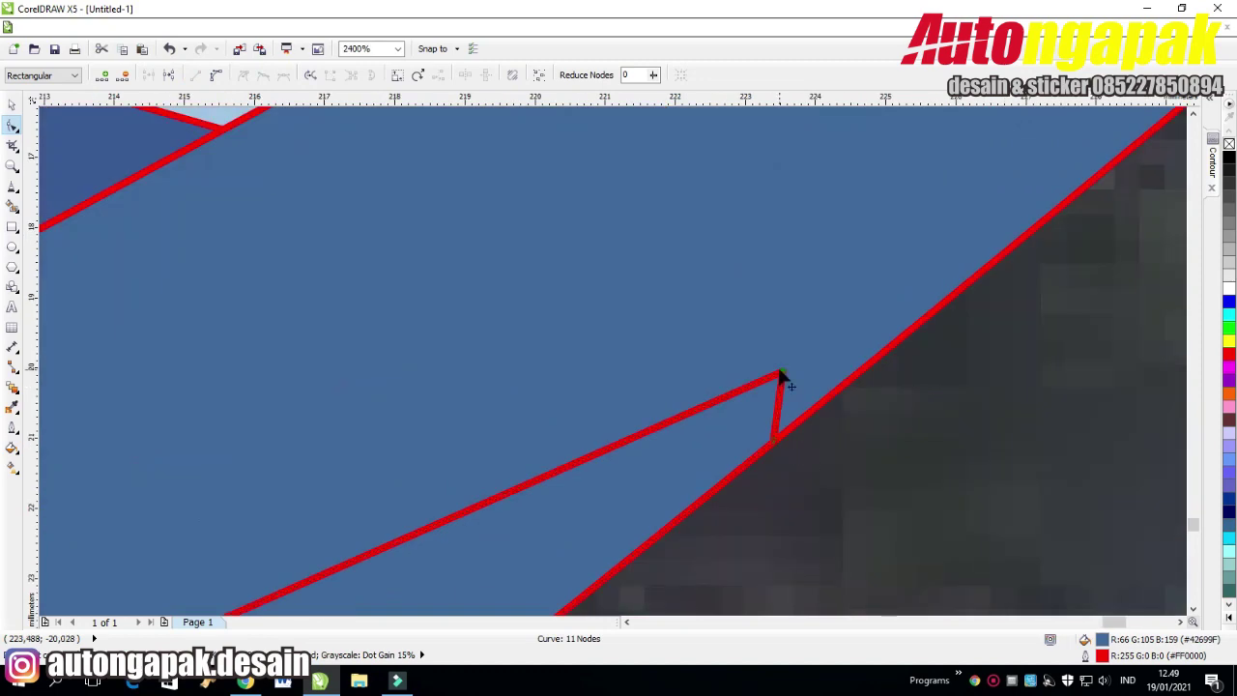
scroll(781, 380, "down", 3)
scroll(593, 511, "up", 2)
left_click(239, 417)
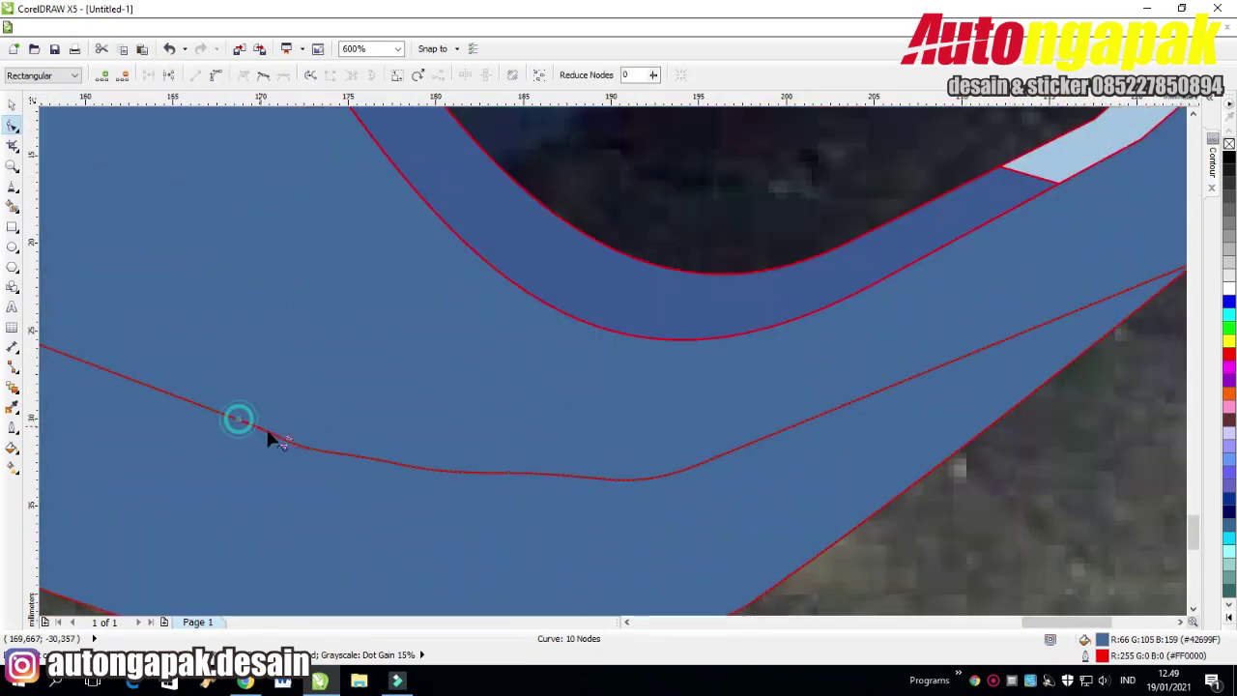
left_click(443, 471)
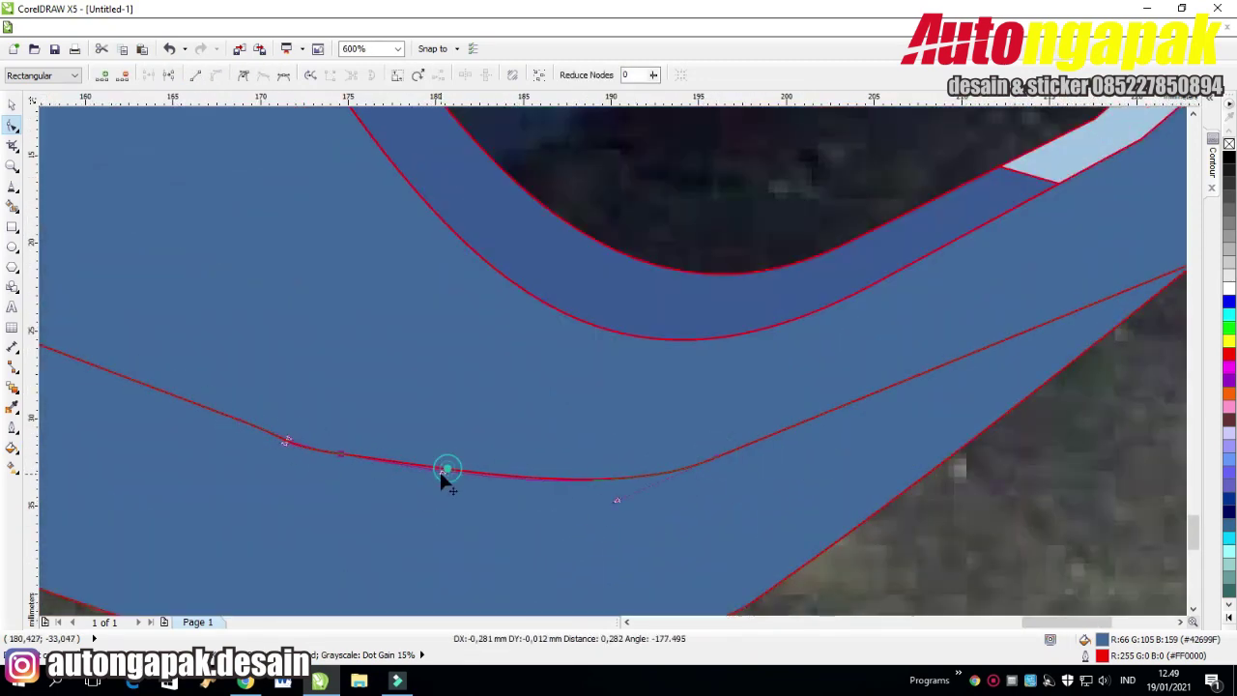
key("Delete")
Add a node near the lower band's pointed front end to shape its upper edge.
scroll(616, 504, "down", 2)
scroll(616, 504, "down", 3)
scroll(753, 438, "up", 5)
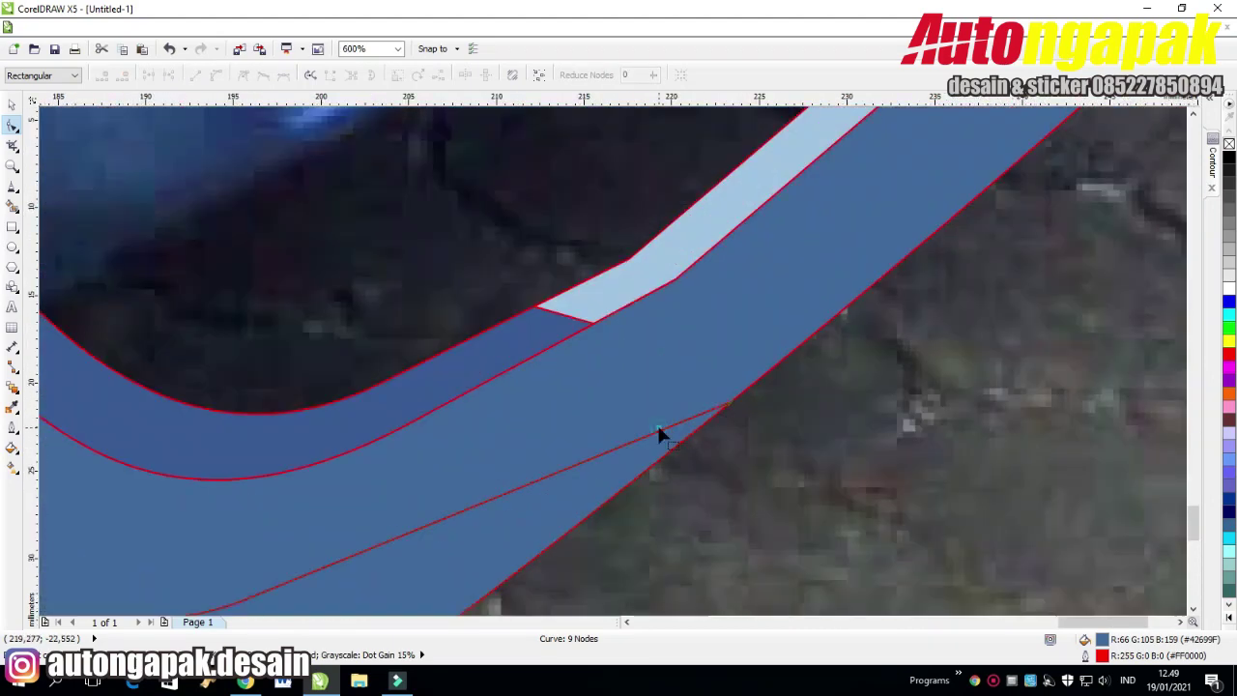
double_click(658, 426)
scroll(889, 411, "down", 2)
scroll(912, 437, "down", 2)
Fill the lower band of the under-bumper panel with darker blue #3A5A97.
left_click(522, 454)
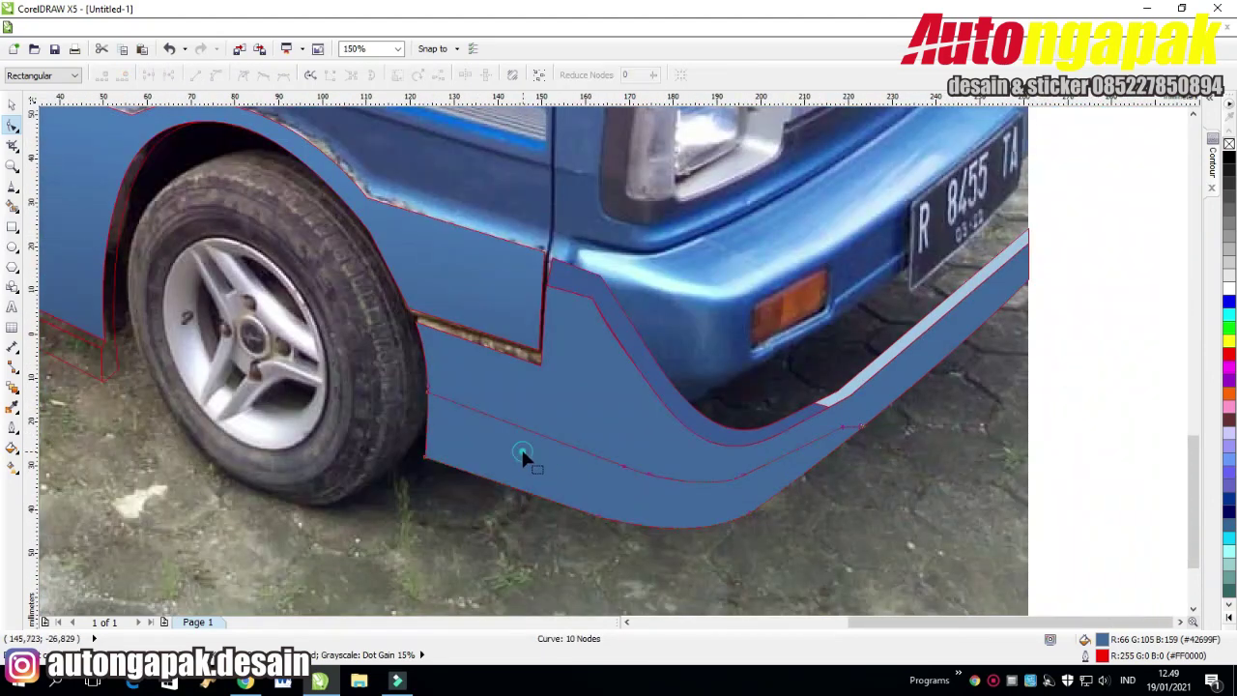
double_click(1102, 641)
left_click(694, 423)
key("Return")
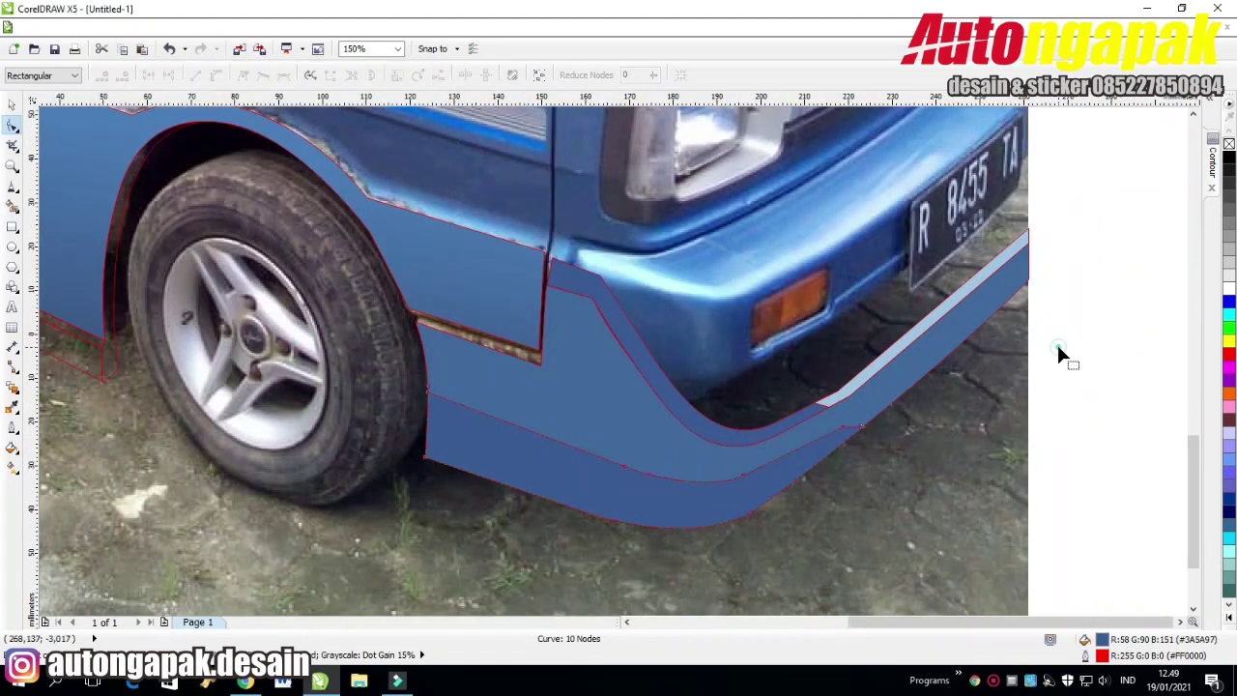
Fill the curved strip under the bumper with pale blue #A1C4E3 sampled from the adjoining narrow strip.
double_click(1102, 641)
left_click(311, 128)
left_click(847, 390)
left_click(286, 338)
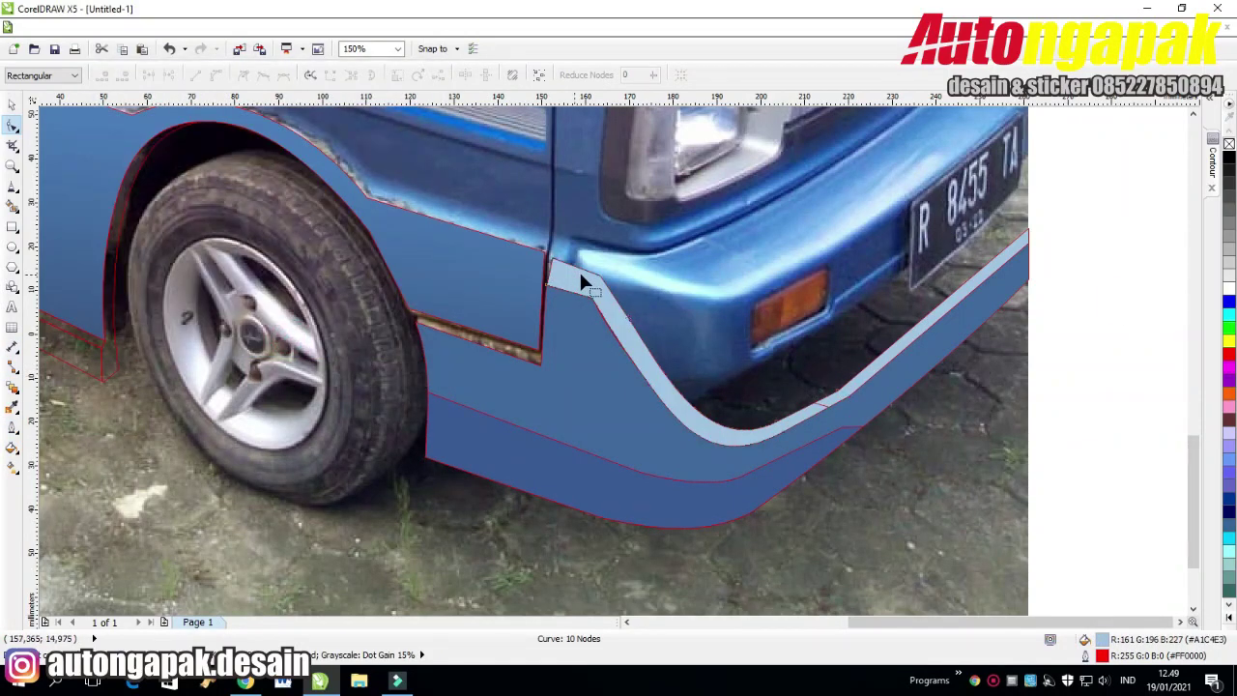
Nudge the curved bumper strip's lower end corner slightly toward the side panel.
mouse_move(548, 285)
left_mouse_down()
mouse_move(542, 267)
mouse_move(546, 285)
left_mouse_up()
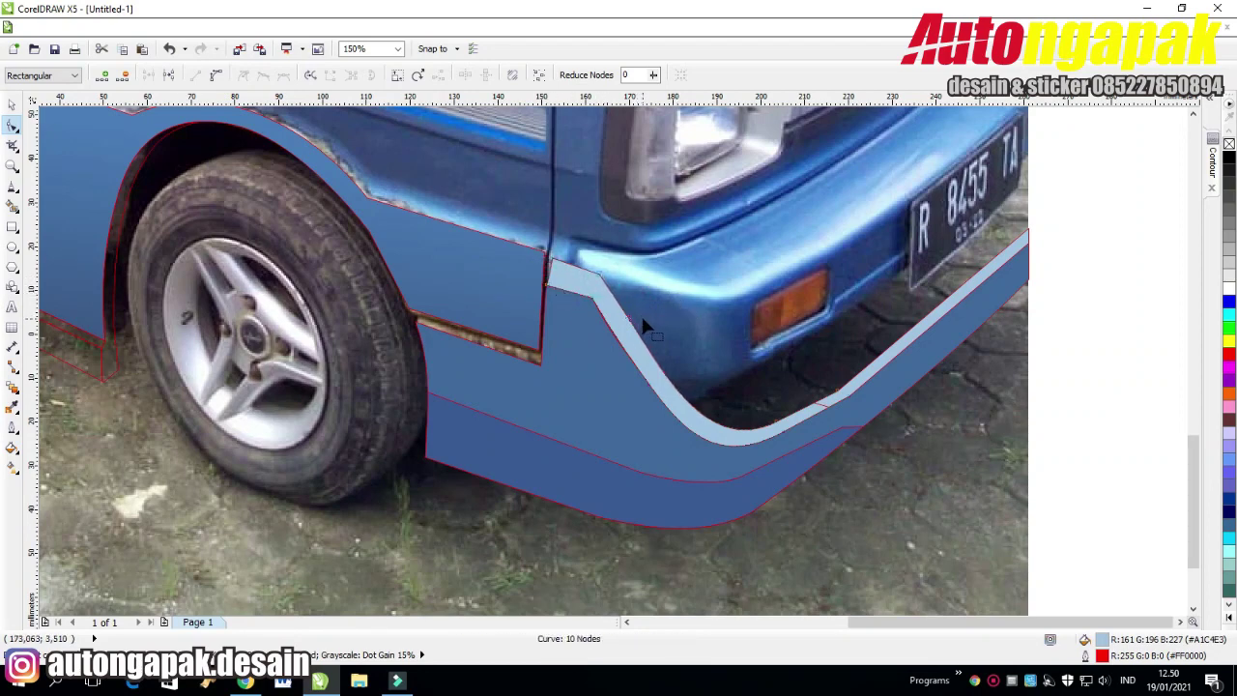
left_click(1022, 422)
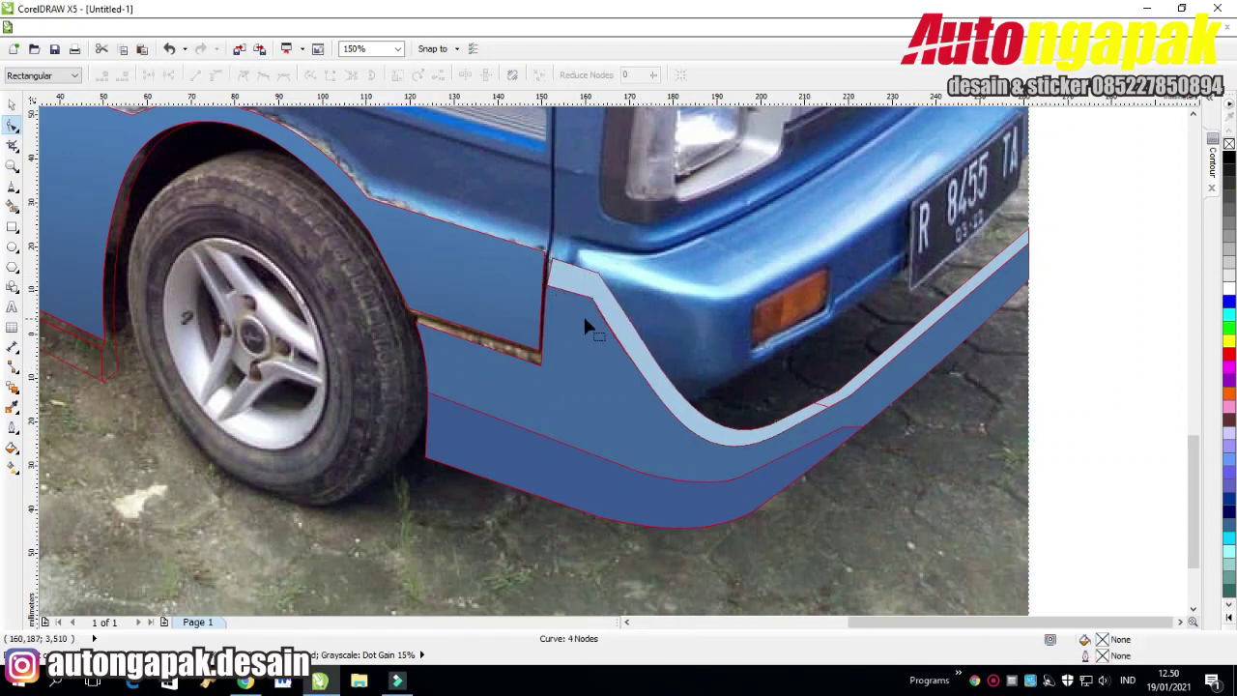
left_click(541, 363)
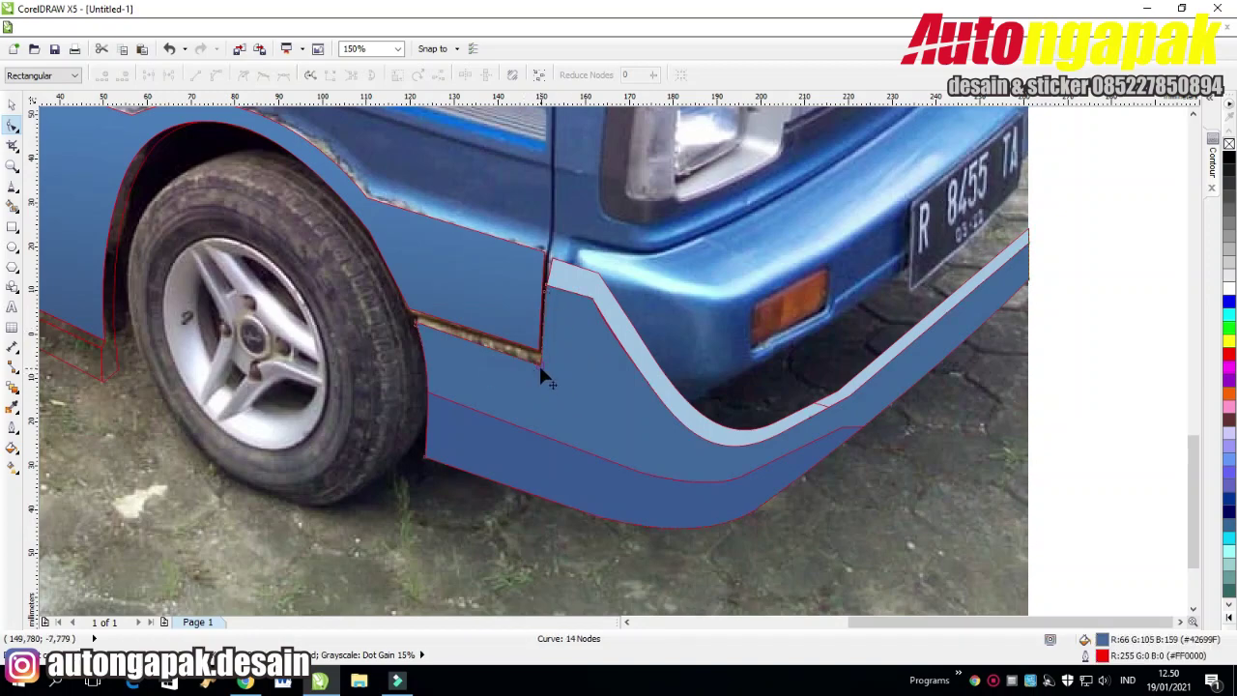
Trace a narrow strip outline over the rusty gap under the side panel behind the bumper.
left_click(12, 186)
left_click(415, 321)
left_click(541, 366)
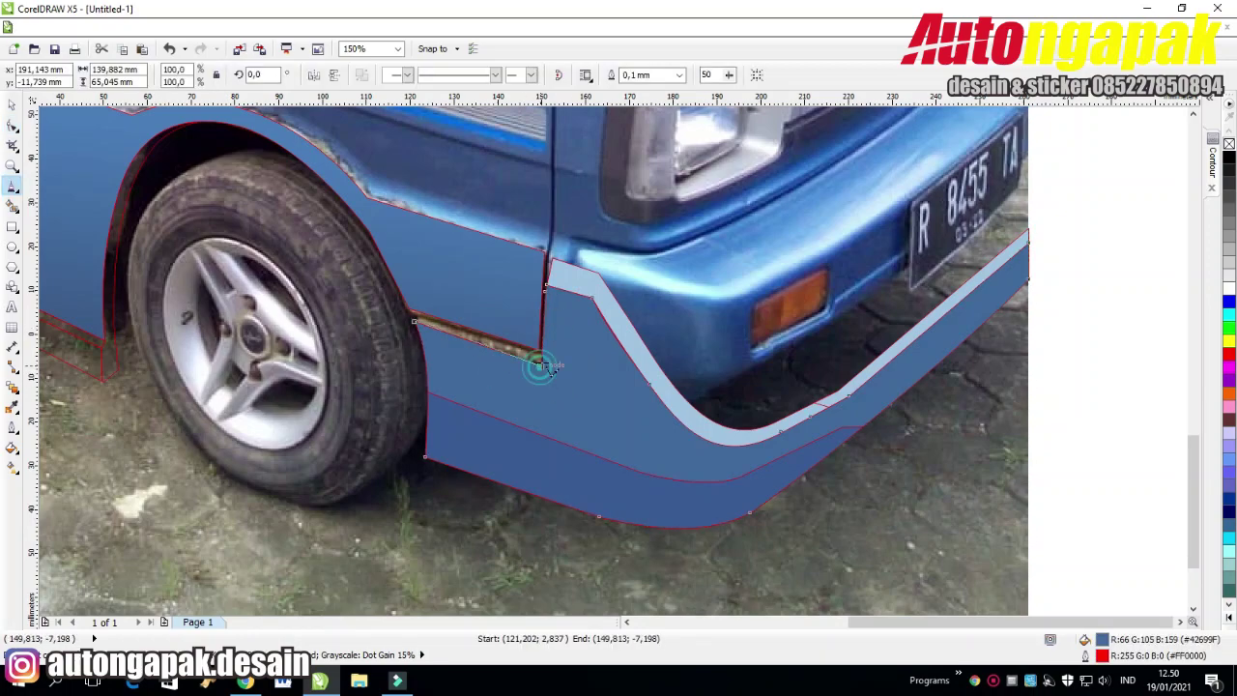
left_click(415, 323)
Fit the narrow strip's wheel-side corner and the under-bumper panel's adjoining edge to the front tire's outline.
key("F10")
scroll(339, 289, "up", 2)
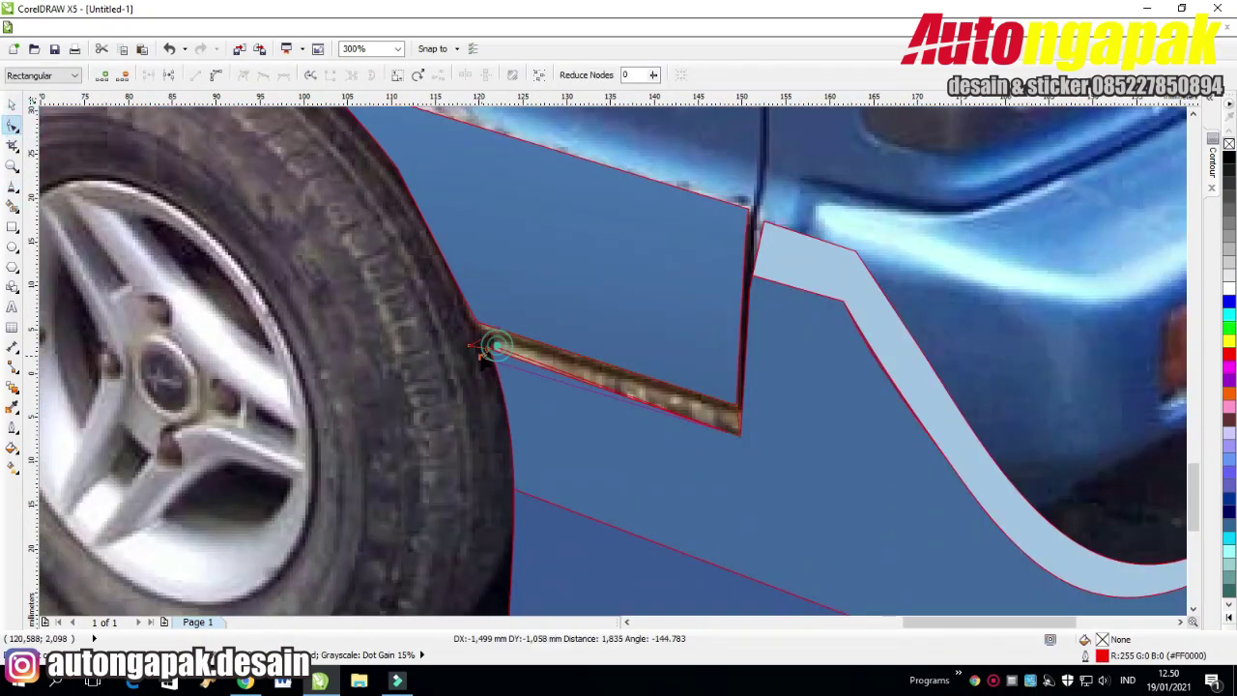
double_click(488, 351)
double_click(489, 349)
double_click(482, 357)
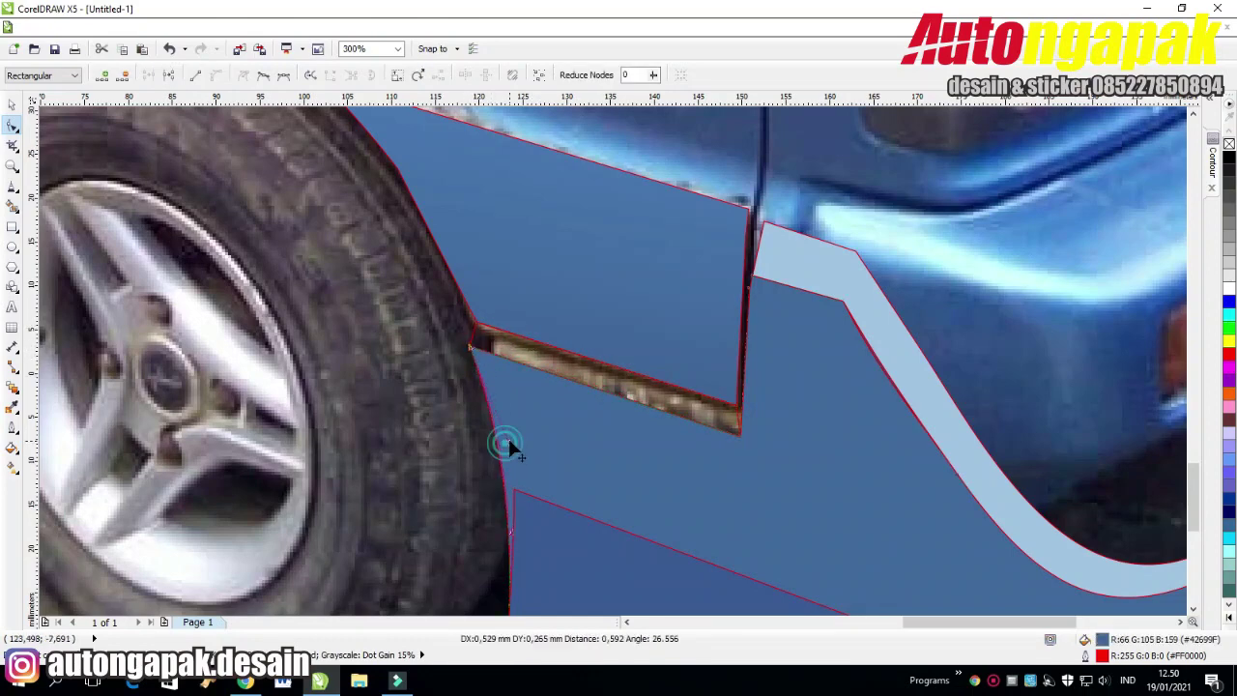
Align the lower band's upper wheel-side corner with the under-bumper panel's edge.
left_click(562, 491)
scroll(562, 479, "down", 3)
mouse_move(540, 487)
left_mouse_down()
mouse_move(525, 525)
mouse_move(532, 488)
left_mouse_up()
scroll(536, 487, "up", 3)
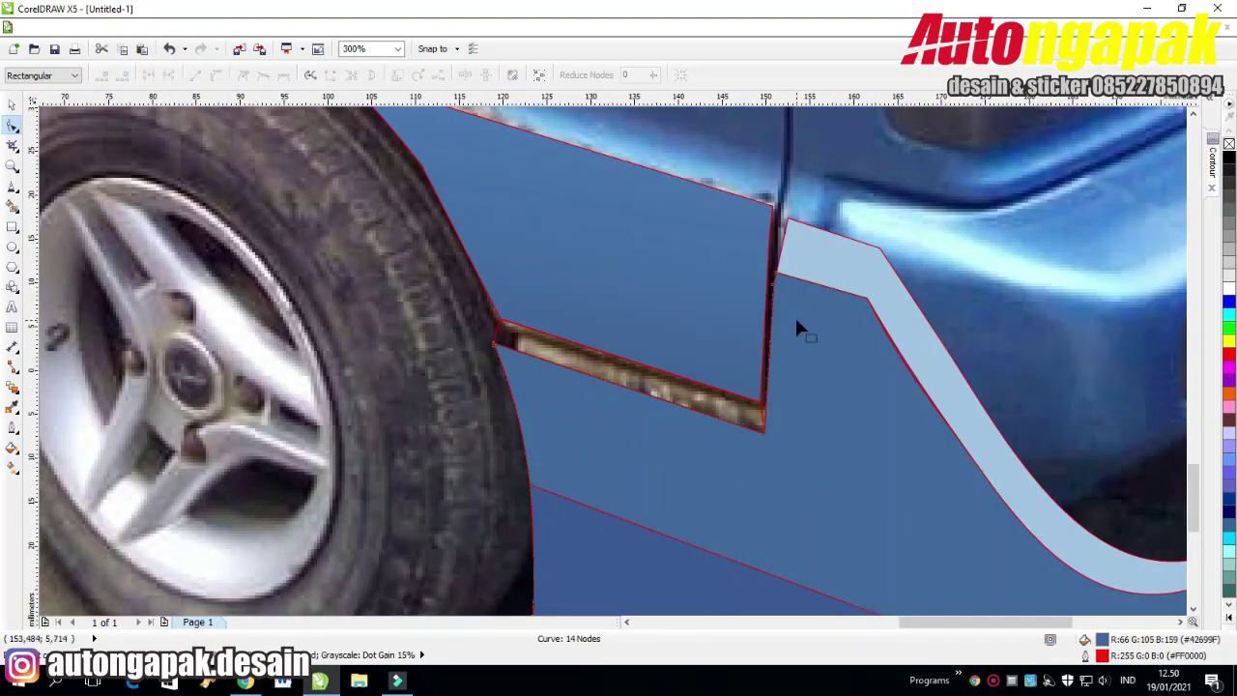
Lower the curved bumper strip's upper end corner and align the narrow strip's front corner with the side panel.
left_click(788, 232)
left_click_drag(789, 219, 786, 227)
left_click(861, 212)
left_click(779, 289)
left_click(759, 406)
left_click_drag(760, 406, 763, 404)
Fill the narrow strip under the side panel with light blue #5E9EDE sampled from the van's stripe.
double_click(1104, 640)
left_click(311, 127)
left_click(648, 146)
left_click(281, 342)
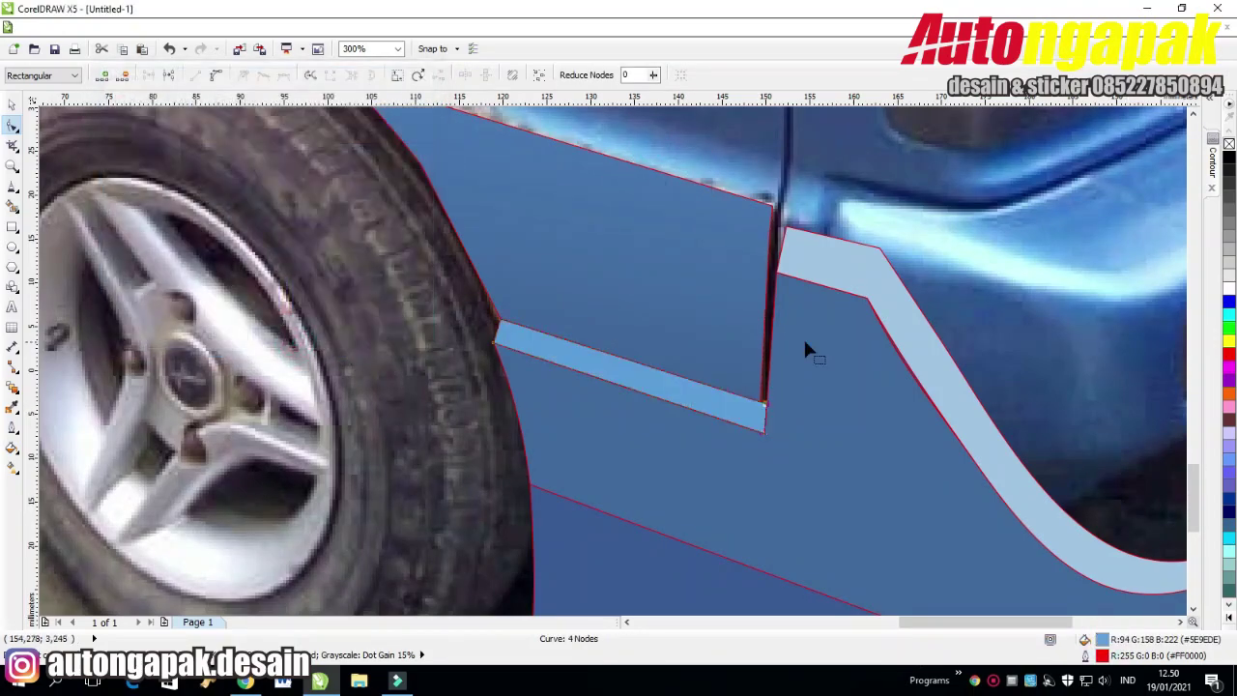
Recolour the curved bumper strip with a sampled light blue matching the narrow strip under the side panel.
scroll(804, 341, "down", 1)
left_click(817, 307)
double_click(1104, 640)
left_click(313, 125)
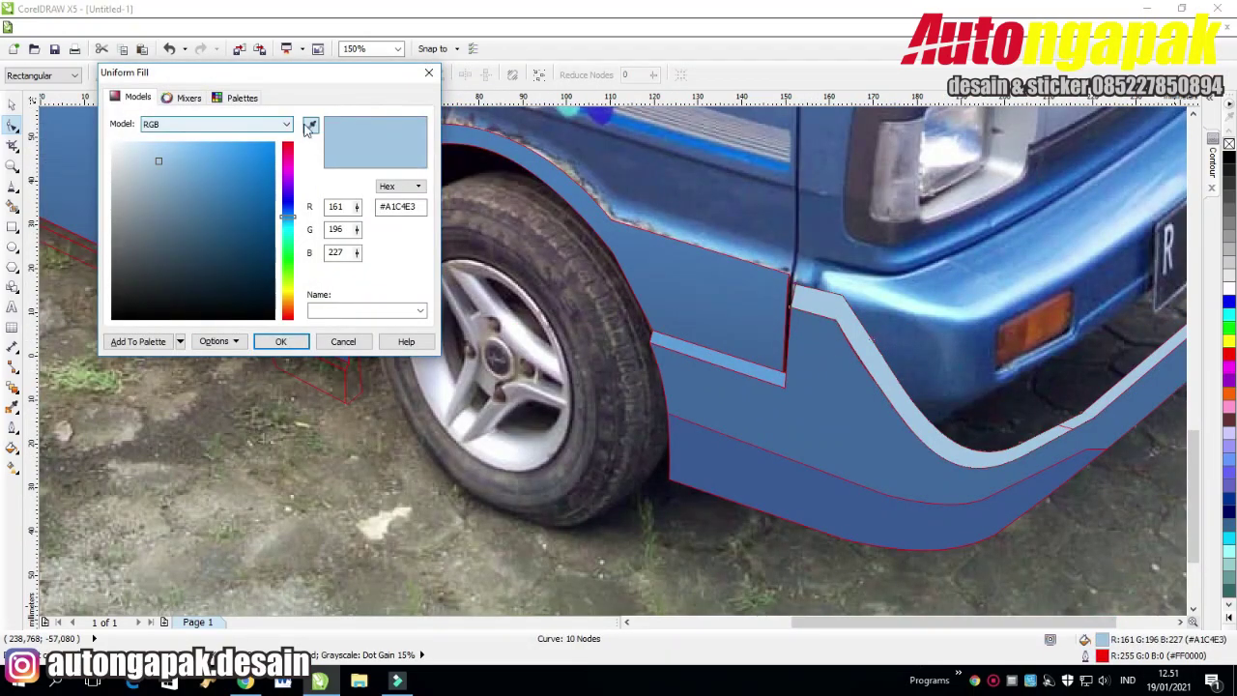
left_click(733, 397)
key("Return")
Raise the side skirt strip outline's upper corners above the side panel's lower edge at both ends.
left_click(689, 558)
scroll(1127, 477, "down", 3)
left_click(1168, 518)
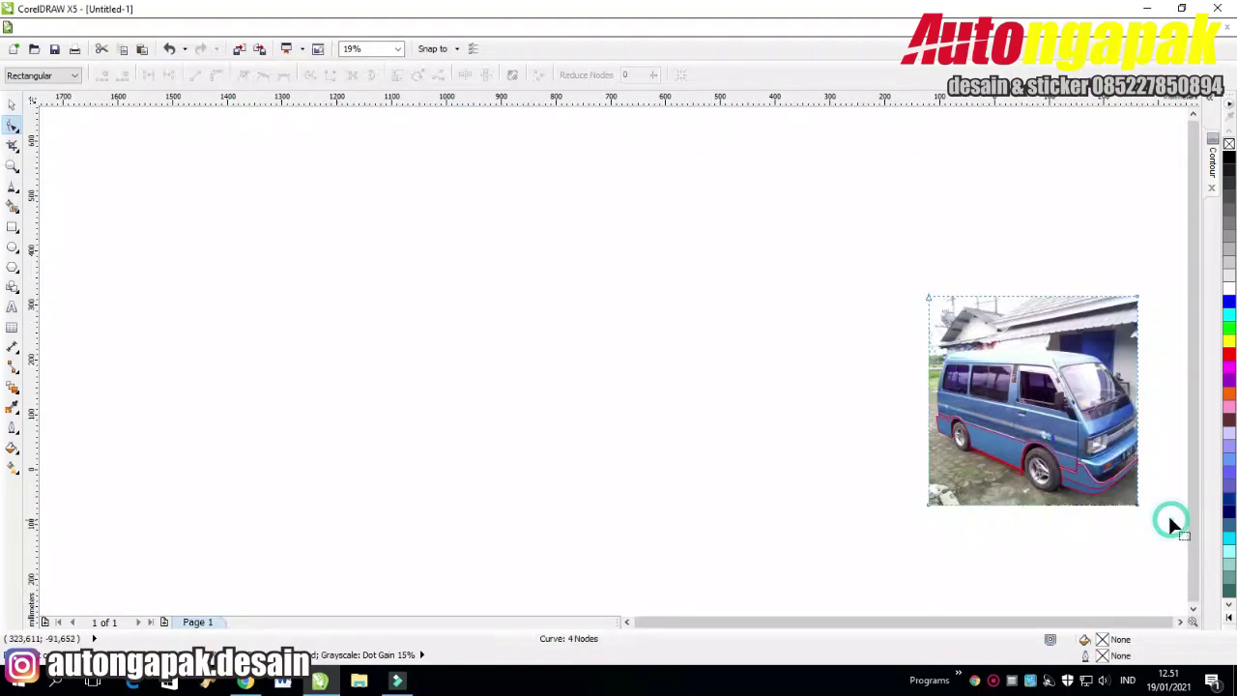
scroll(1167, 517, "up", 2)
left_click(559, 340)
scroll(559, 339, "up", 1)
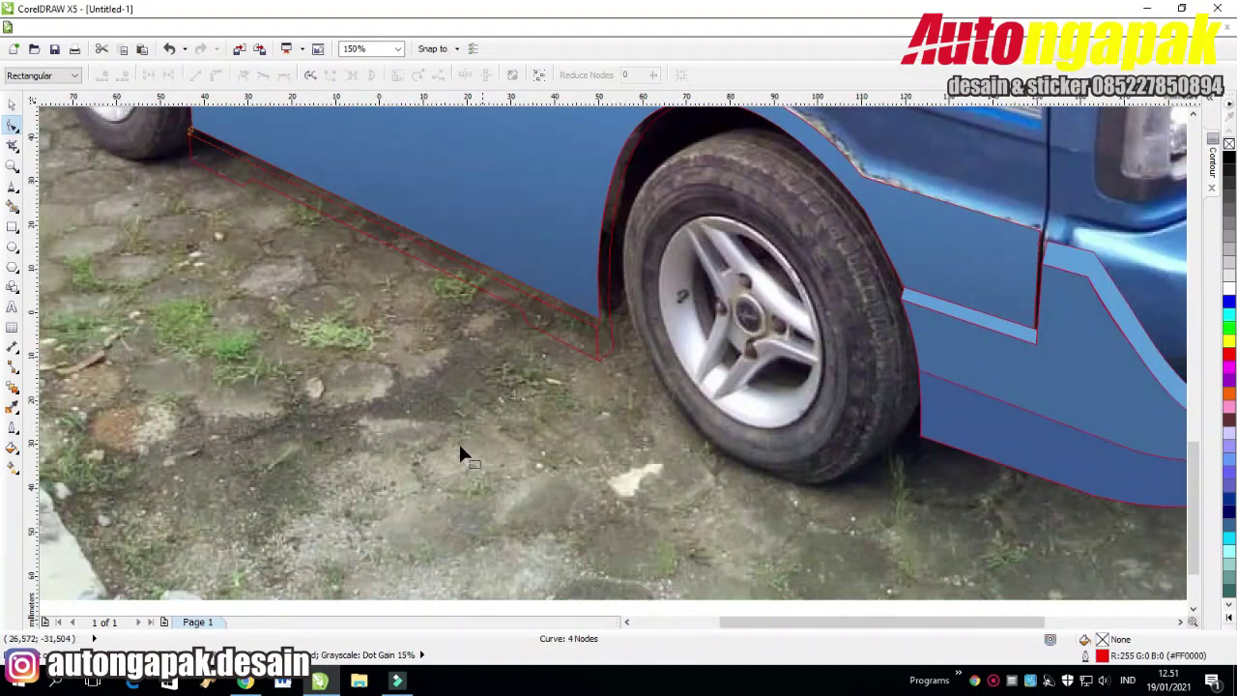
scroll(692, 400, "down", 2)
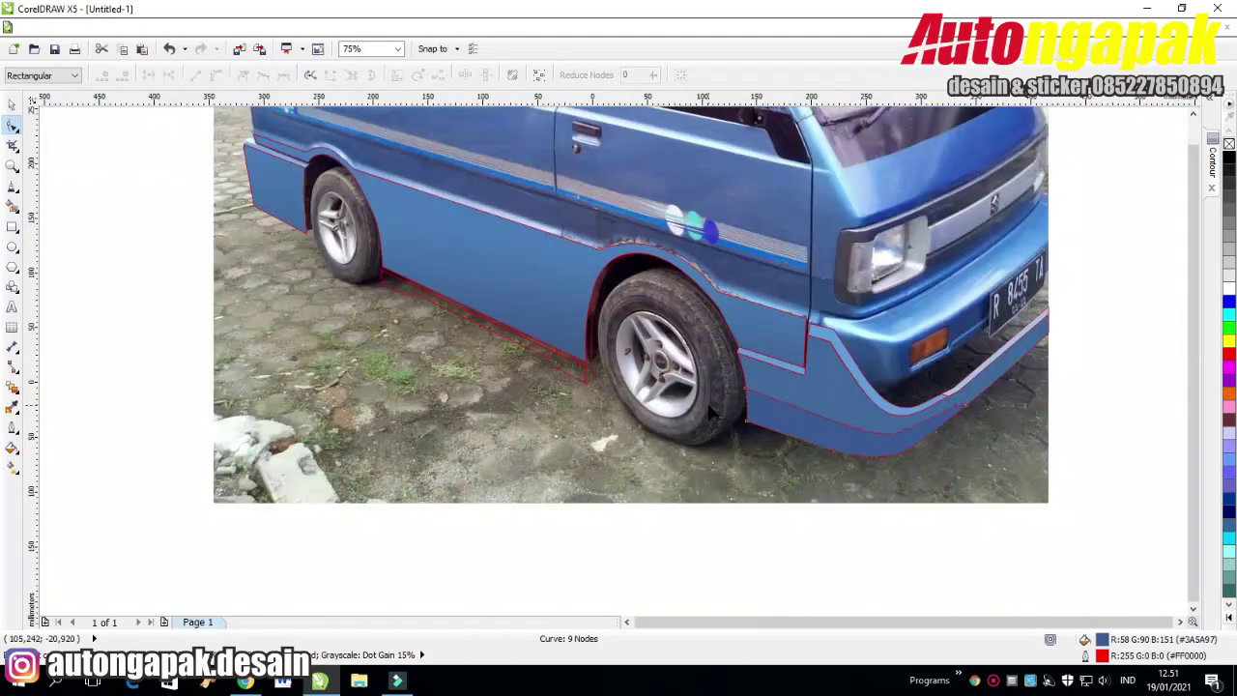
scroll(543, 335, "up", 2)
scroll(539, 339, "up", 2)
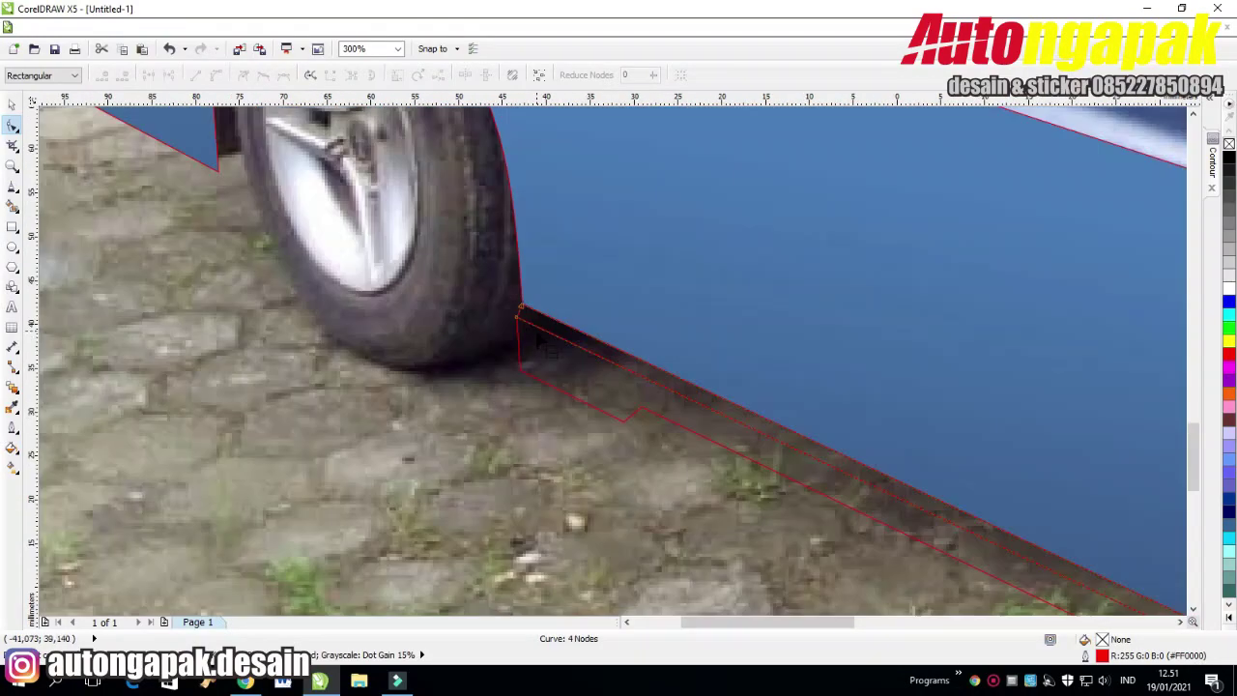
left_click_drag(504, 278, 503, 239)
scroll(566, 270, "down", 2)
left_click(962, 461)
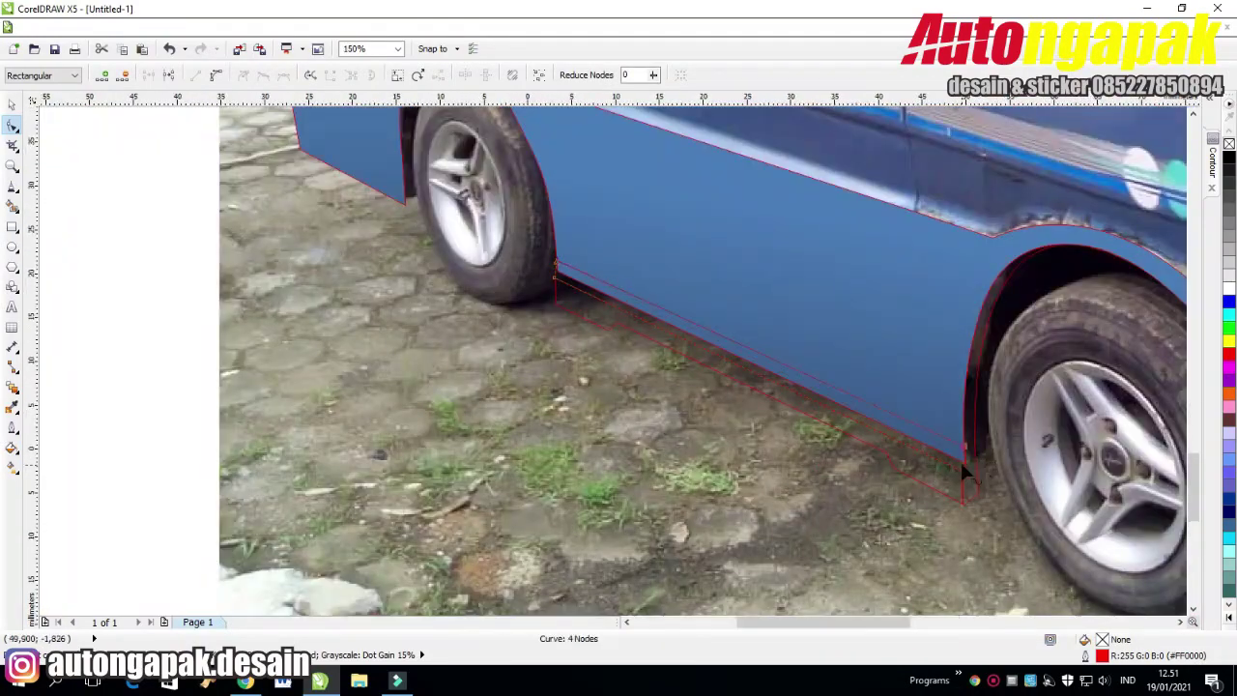
Clean up the skirt outlines' corner by the front wheel with a cusp node and a straight end segment.
scroll(962, 462, "up", 2)
double_click(973, 394)
double_click(976, 458)
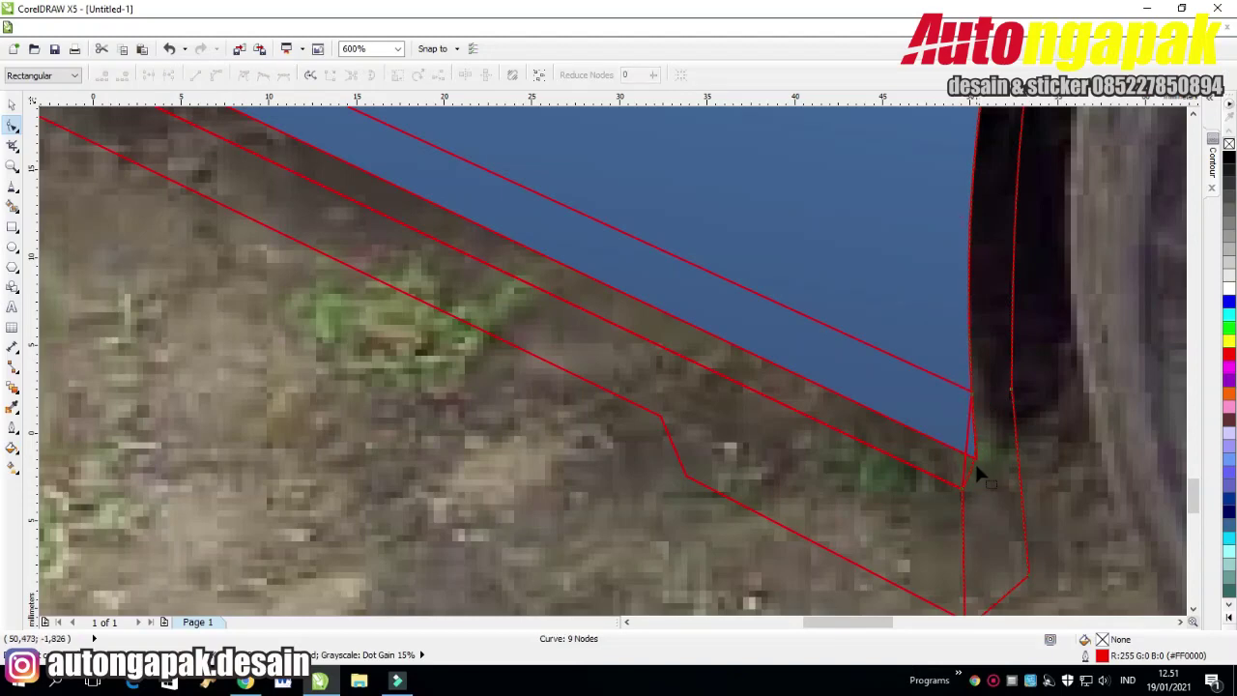
left_click(972, 394)
left_click(243, 76)
left_click(963, 489)
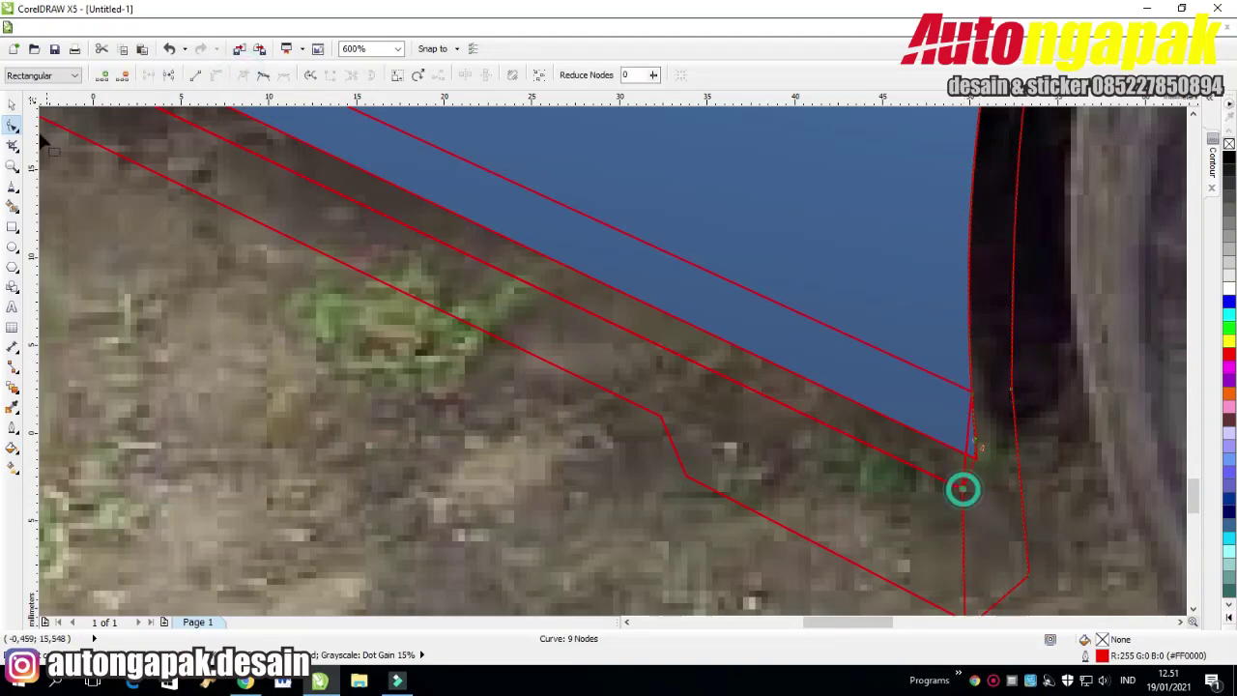
left_click(197, 76)
left_click(925, 400)
scroll(925, 400, "down", 2)
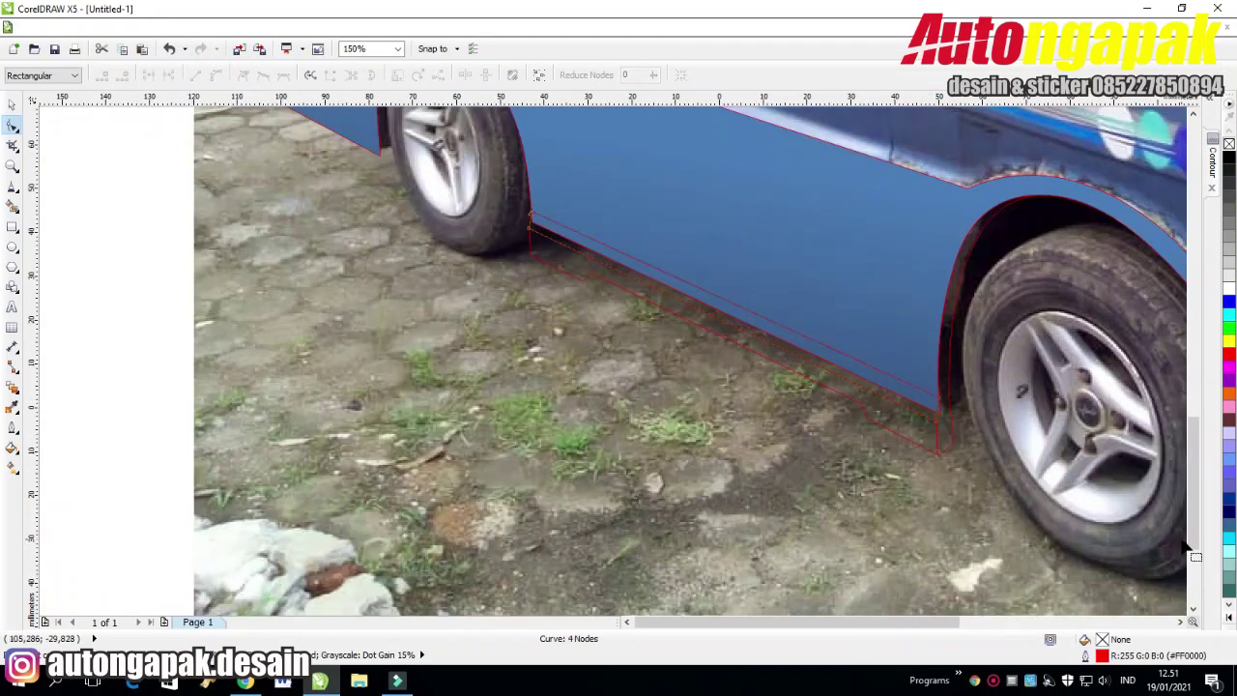
Fill the upper side skirt strip with pale blue #C8D1EE sampled from the van's body highlight.
double_click(1104, 636)
left_click(308, 127)
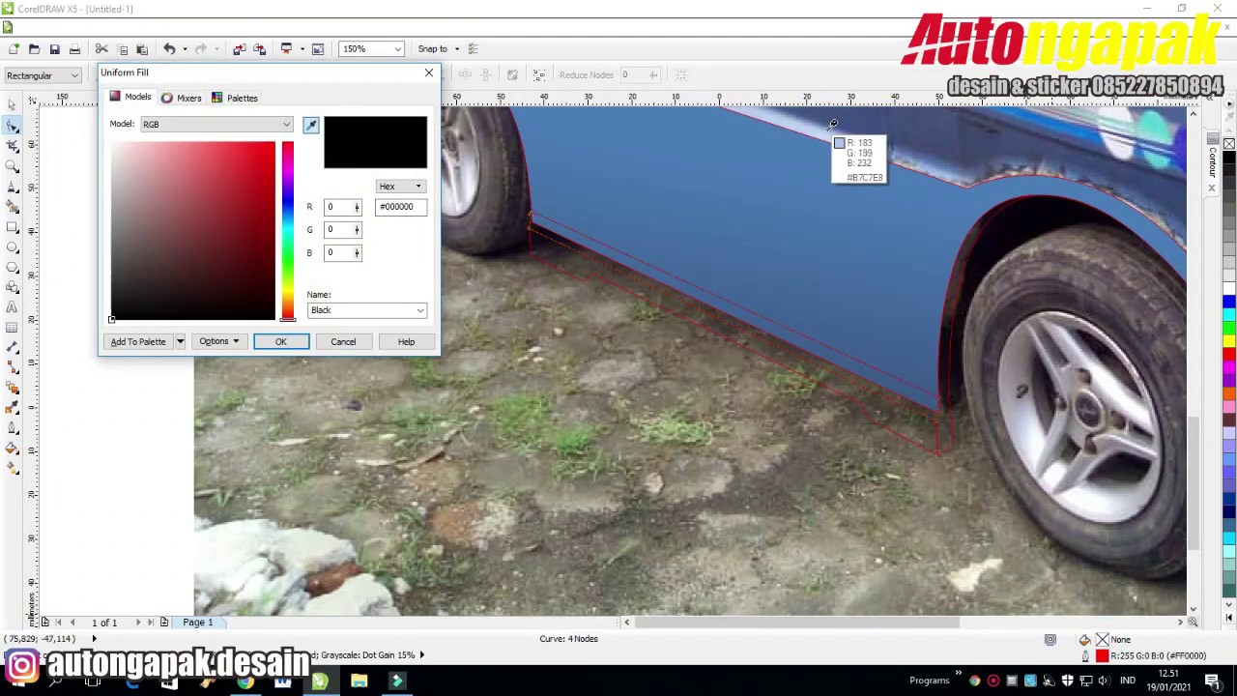
left_click(826, 130)
left_click(286, 343)
scroll(507, 388, "down", 1)
scroll(769, 415, "up", 1)
Fill the upper side skirt strip with the light blue sampled from the curved bumper strip.
double_click(1102, 639)
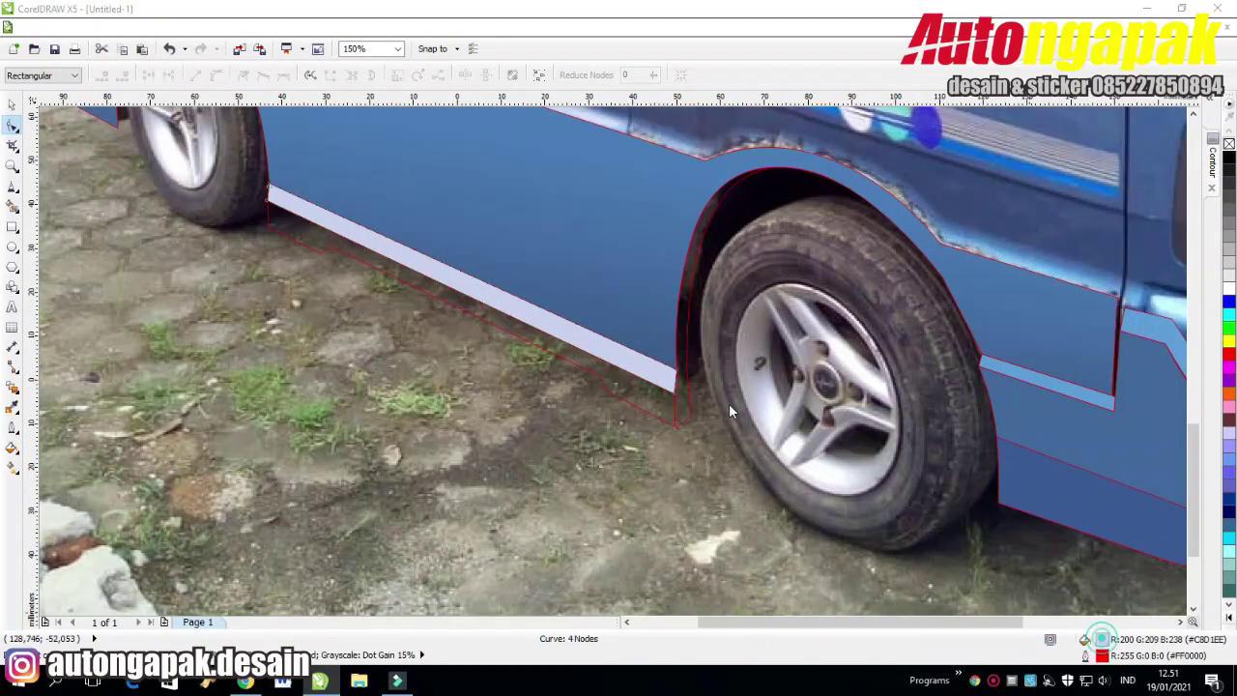
left_click(309, 126)
left_click(1173, 343)
left_click(275, 342)
Fill the lower side skirt strip with blue #3A5A97 sampled from the under-bumper panel's lower band.
left_click(502, 327)
double_click(1102, 639)
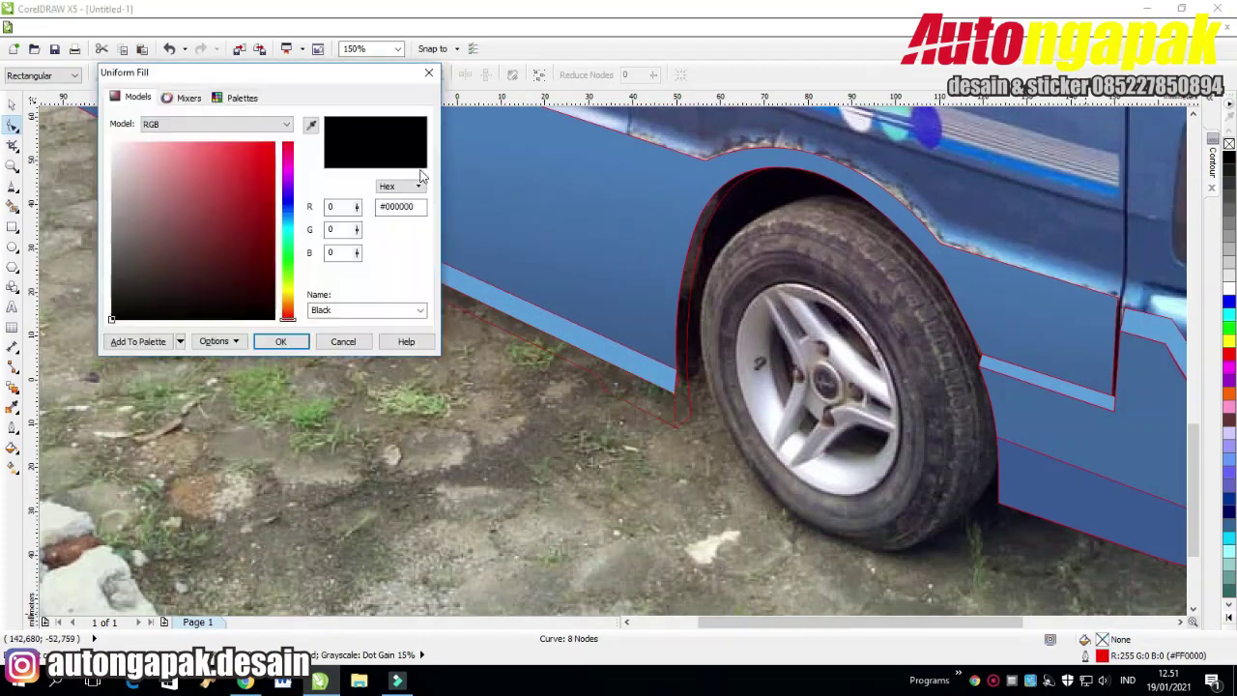
left_click(308, 127)
left_click(1073, 488)
left_click(276, 342)
Give the narrow strip along the front wheel arch a linear 90° two-colour gradient starting from the blue sampled off the lower skirt strip.
scroll(103, 353, "down", 2)
left_click(10, 103)
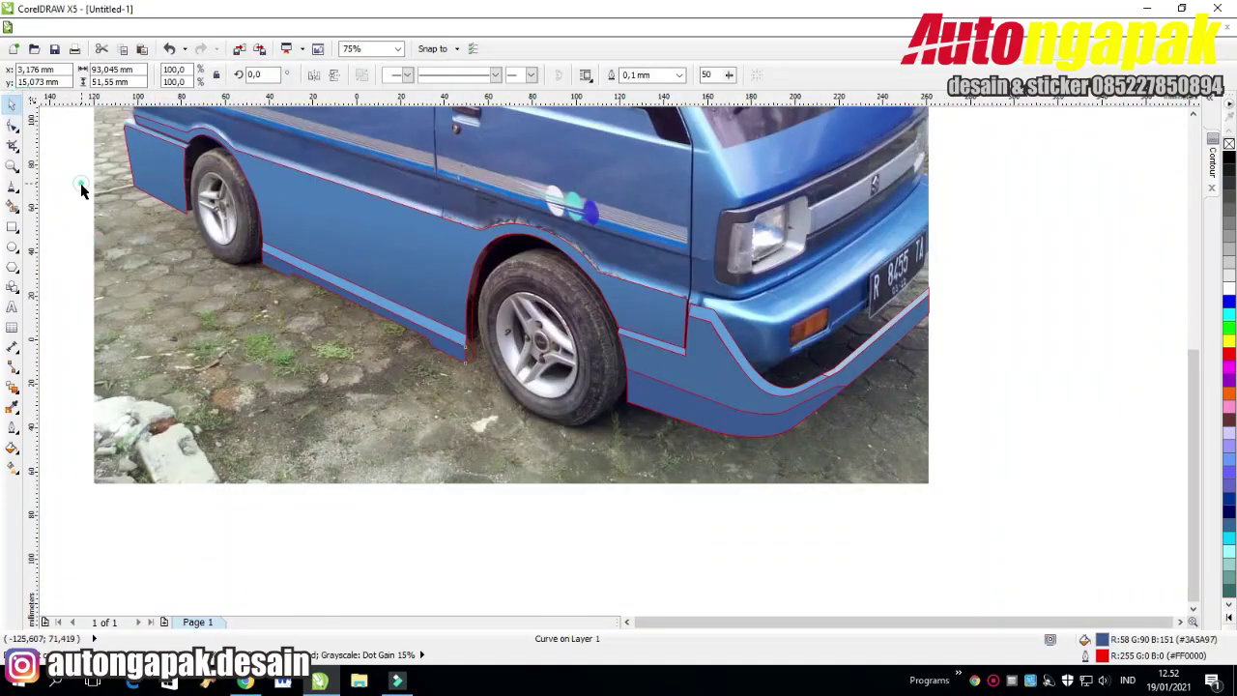
left_click(81, 182)
scroll(480, 341, "up", 3)
left_click(369, 348)
left_click(11, 125)
scroll(381, 329, "down", 2)
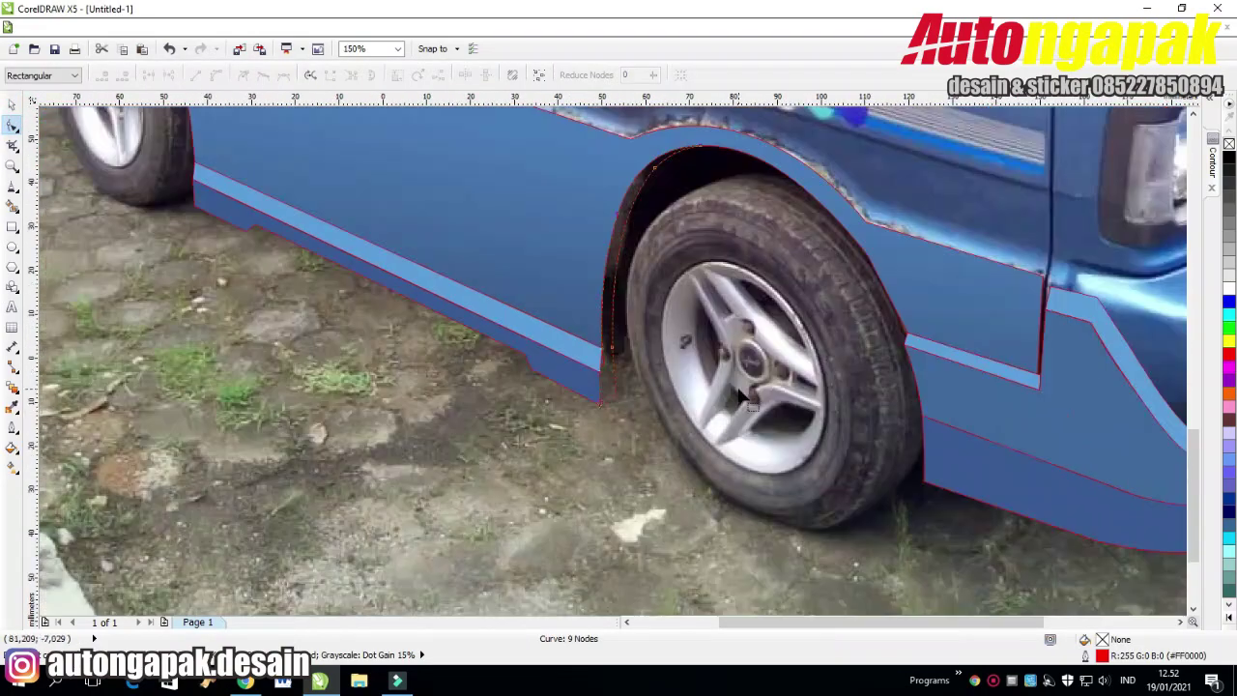
left_click(13, 448)
left_click(68, 464)
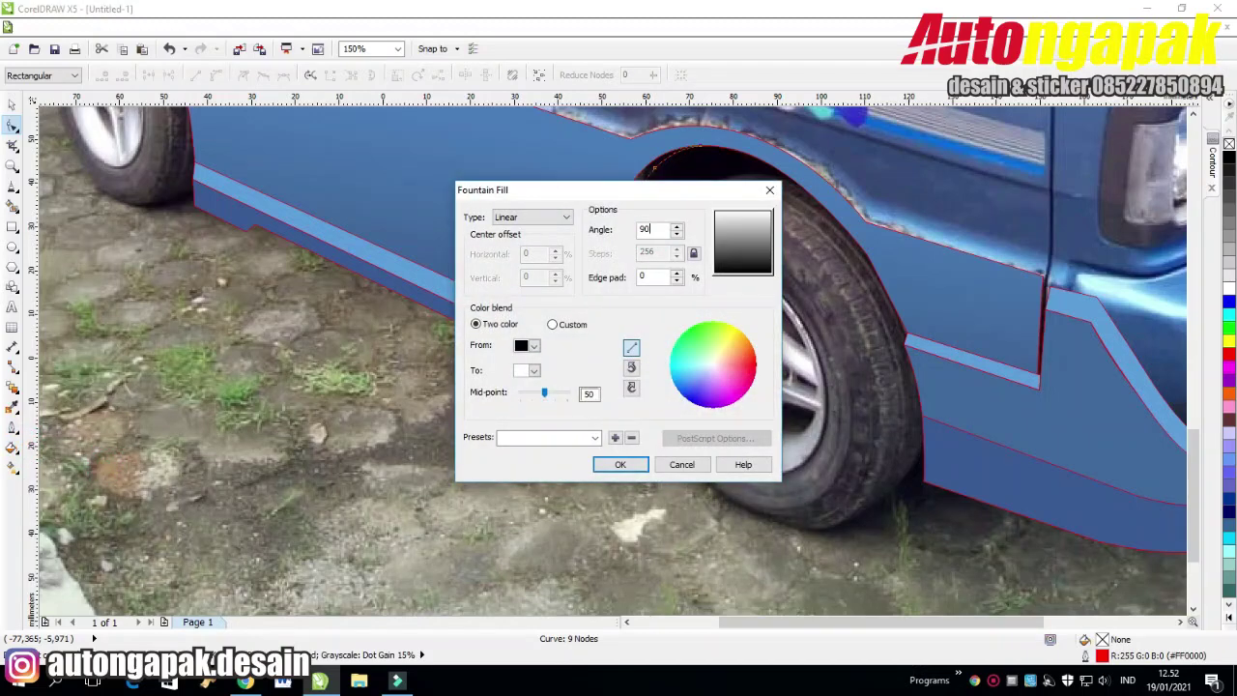
left_click_drag(618, 184, 253, 137)
left_click(161, 293)
left_click(154, 416)
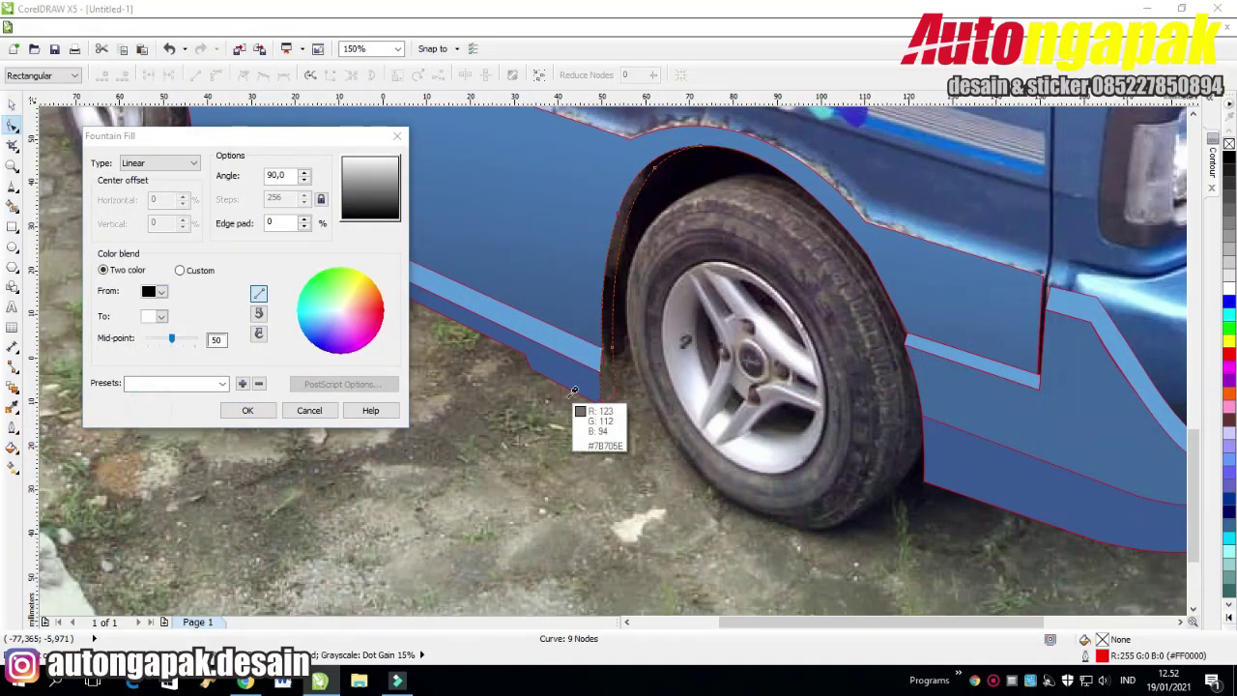
left_click(567, 376)
Set the wheel-arch gradient's end colour to the blue sampled from the side panel's upper edge and apply the fill.
left_click(161, 316)
left_click(153, 425)
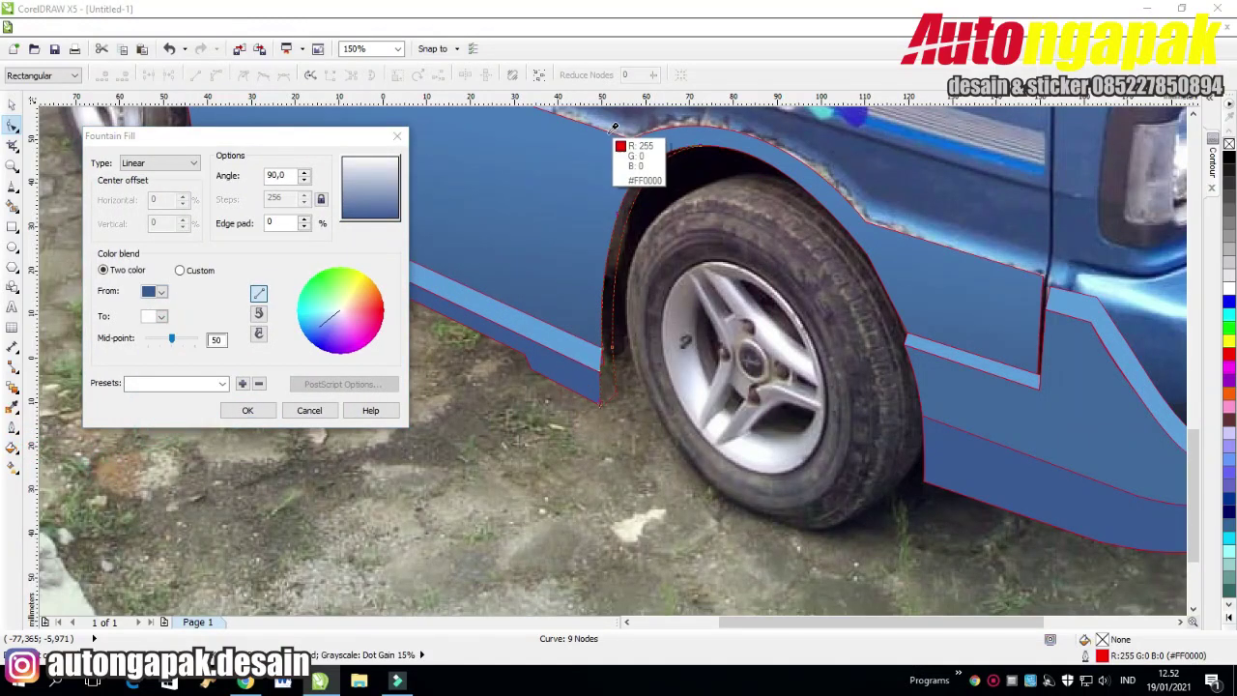
left_click(611, 137)
left_click(247, 409)
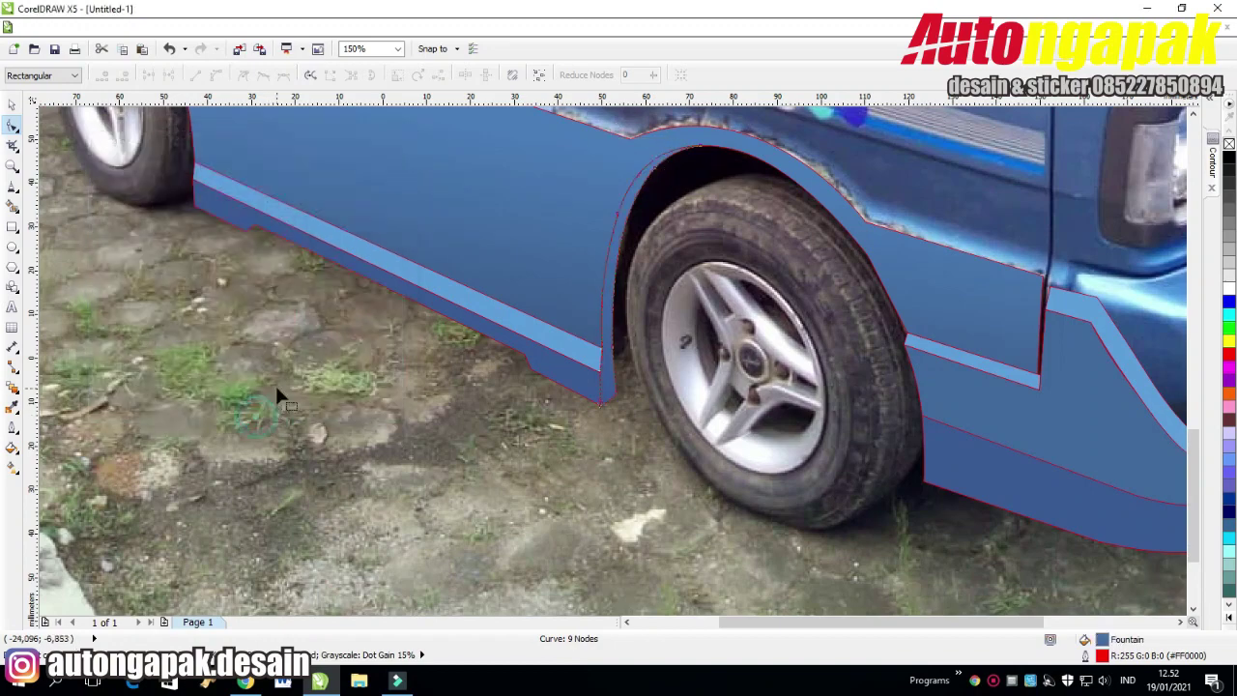
Change the wheel-arch strip's gradient end colour to a darker blue sampled from the front bumper's shaded area.
left_click(12, 447)
left_click(67, 464)
left_click(534, 370)
left_click(541, 481)
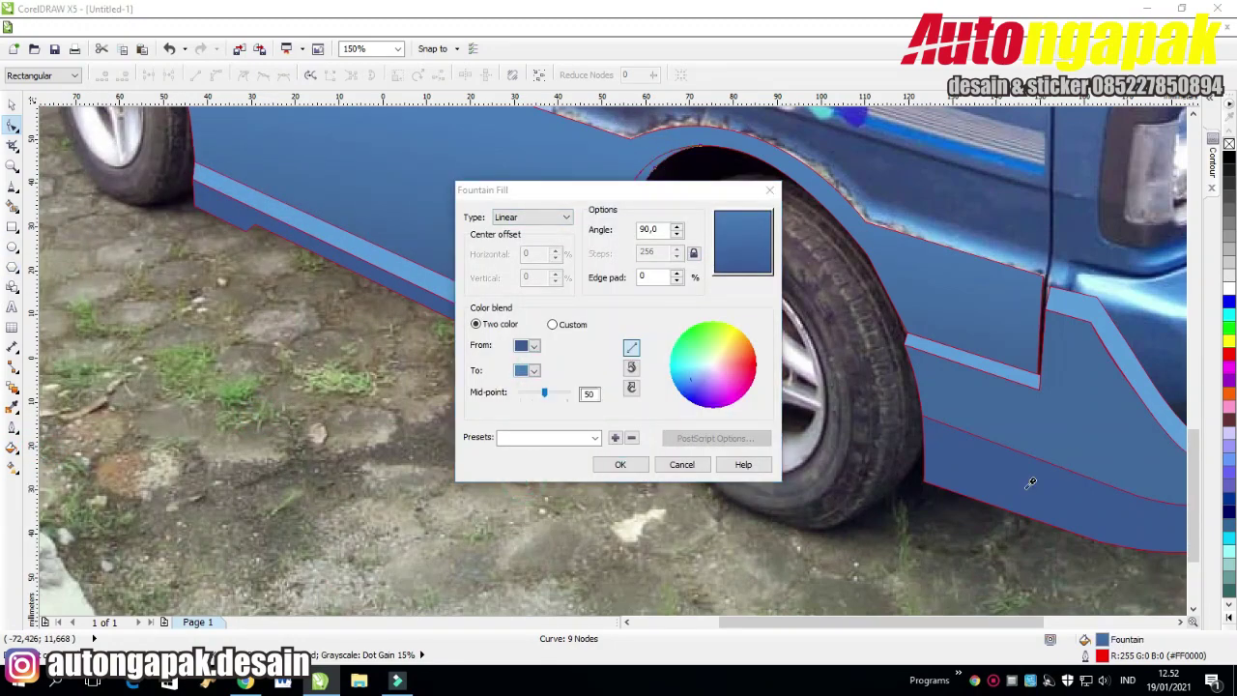
left_click(1181, 392)
left_click(621, 464)
Try removing the red outlines from all traced body shapes to check the fills, and undo the removal.
left_click(12, 105)
left_click(404, 360)
scroll(406, 361, "down", 2)
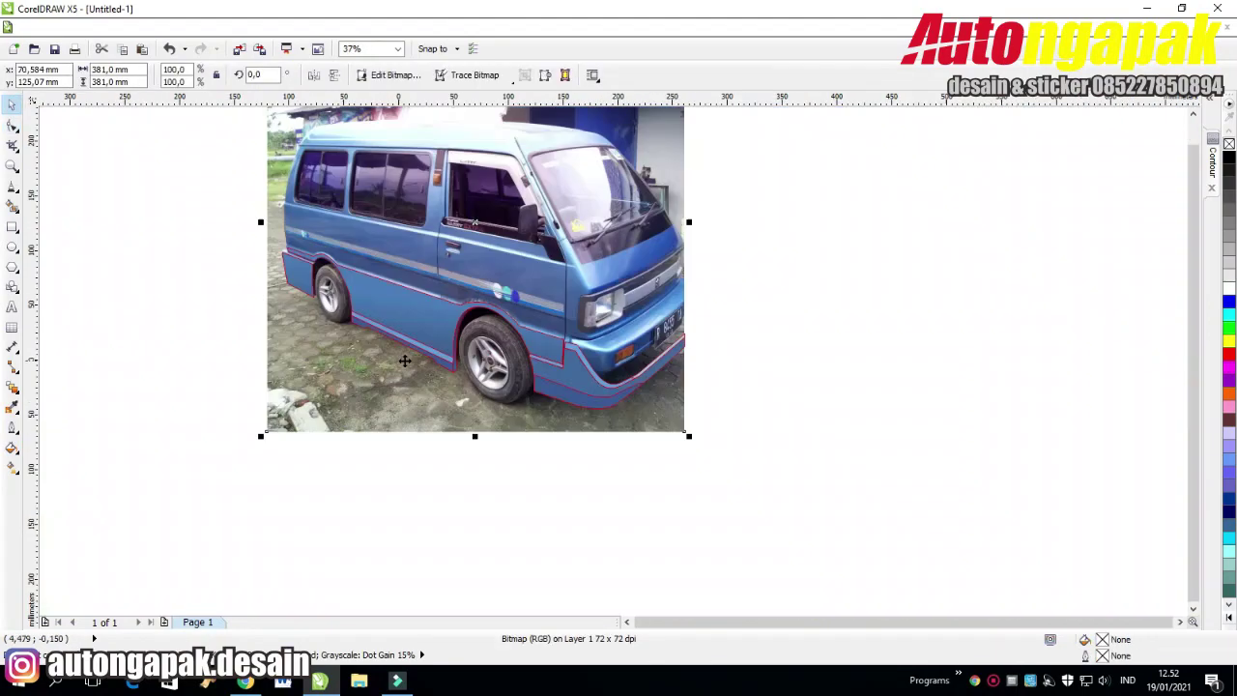
left_click(879, 214)
scroll(602, 316, "down", 1)
scroll(657, 317, "up", 3)
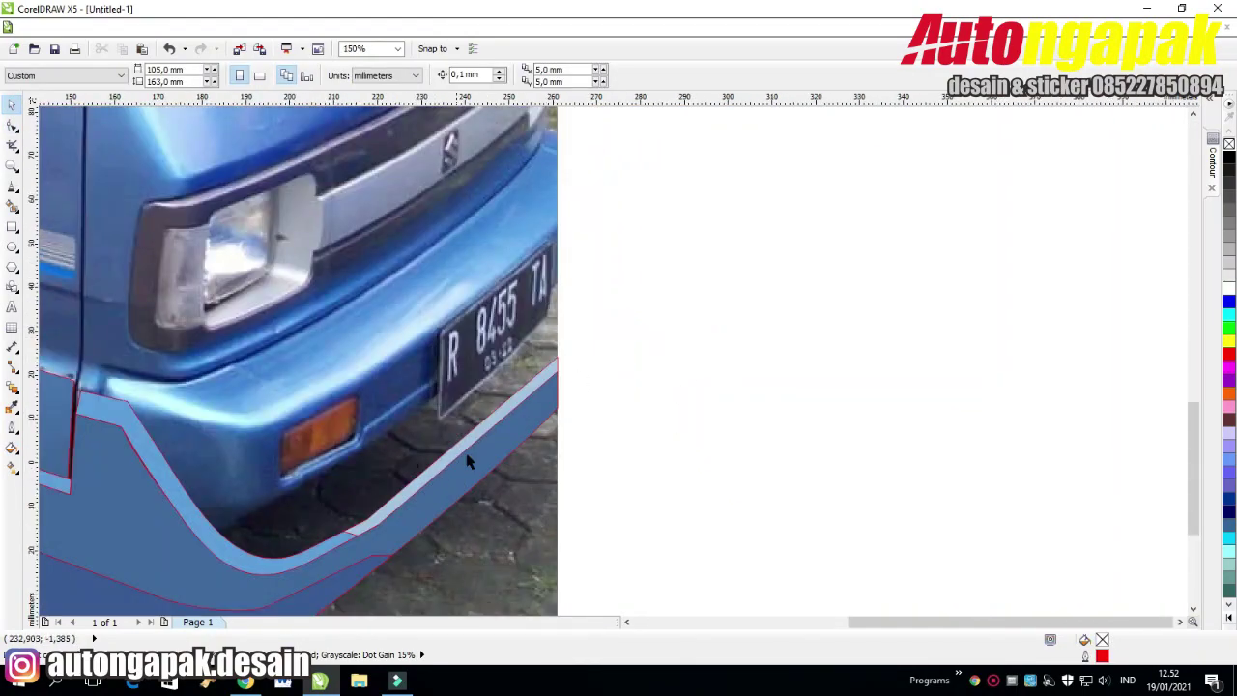
scroll(647, 354, "down", 2)
left_click_drag(699, 276, 202, 567)
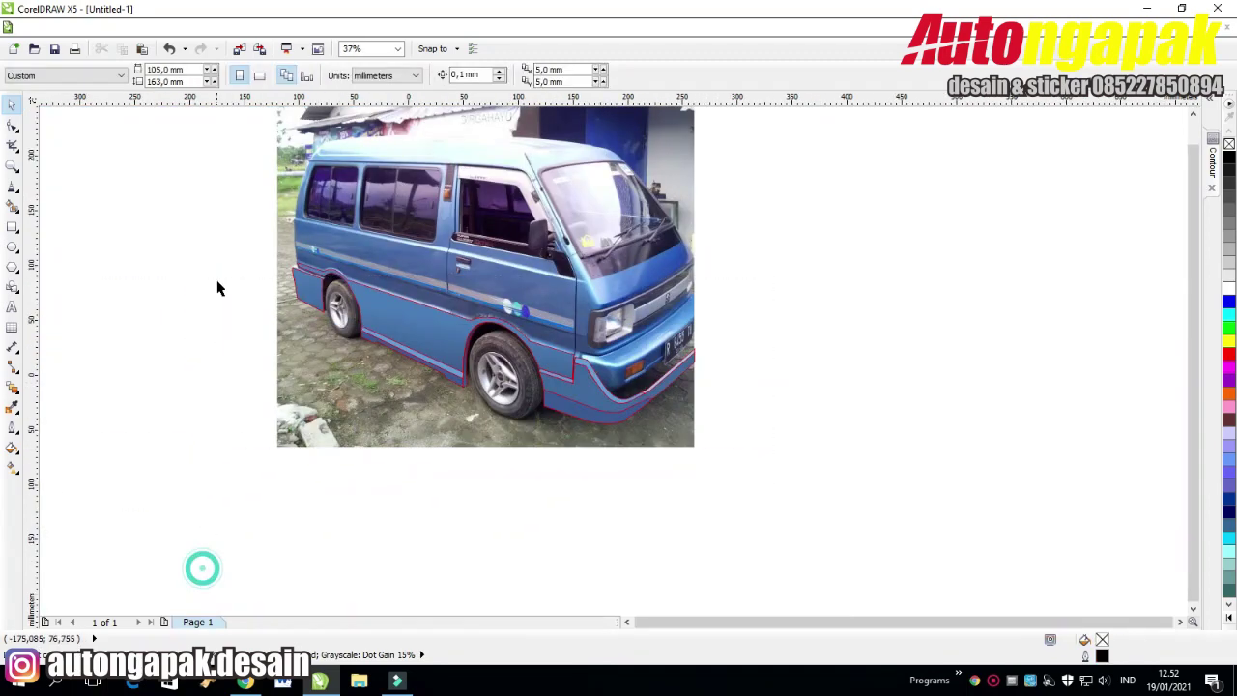
left_click_drag(212, 250, 1051, 533)
double_click(1104, 655)
left_click(541, 251)
left_click(522, 269)
left_click(602, 464)
left_click(880, 235)
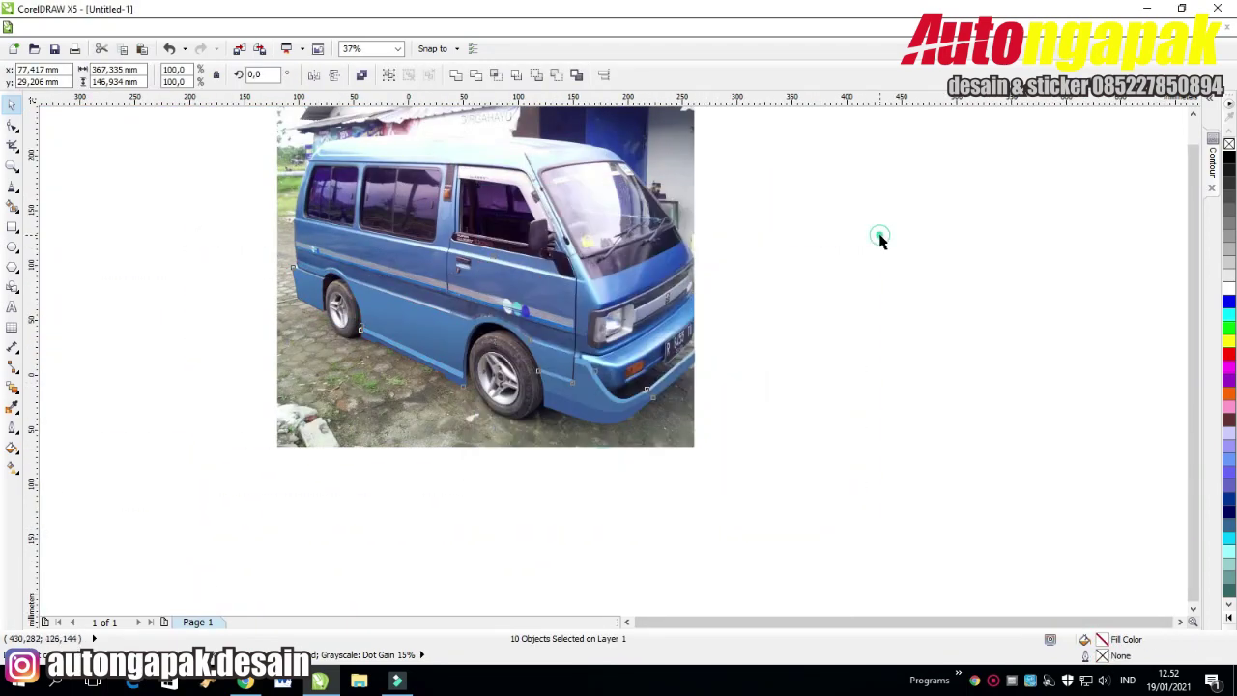
scroll(560, 382, "up", 1)
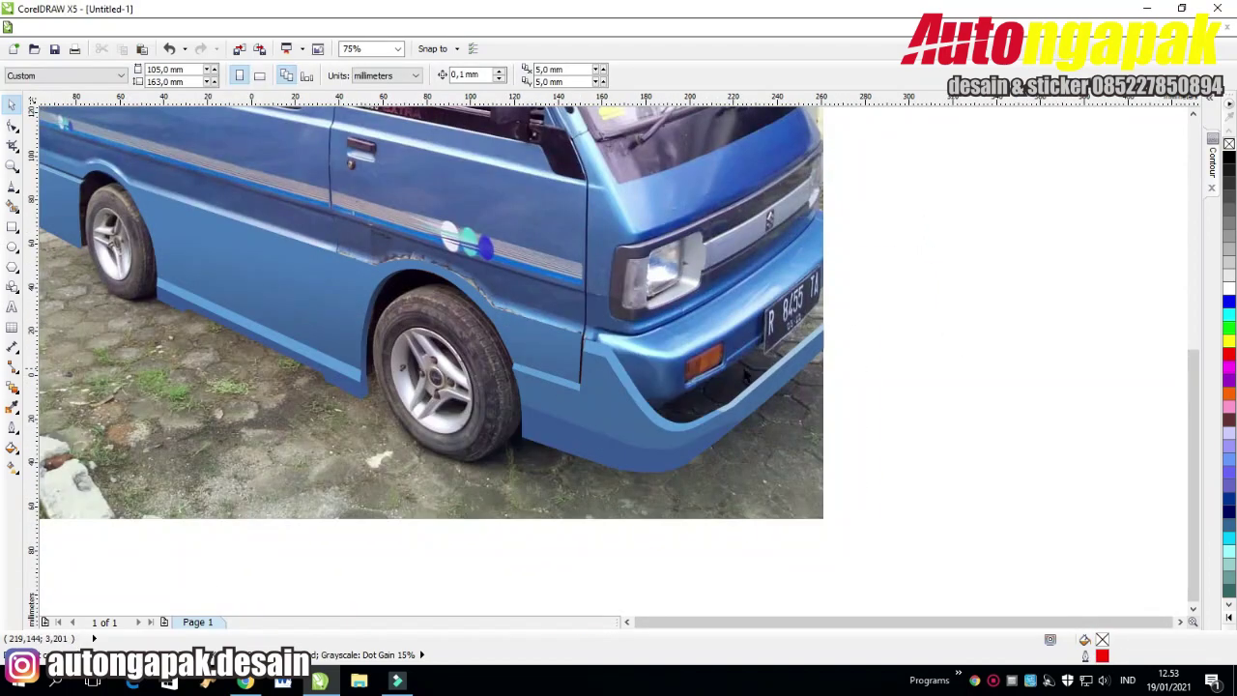
key("ctrl+z")
Trace the upper edge of a cover strip above the rusted seam, from behind the front wheel arch to the vertical body gap.
left_click(920, 258)
scroll(464, 287, "up", 1)
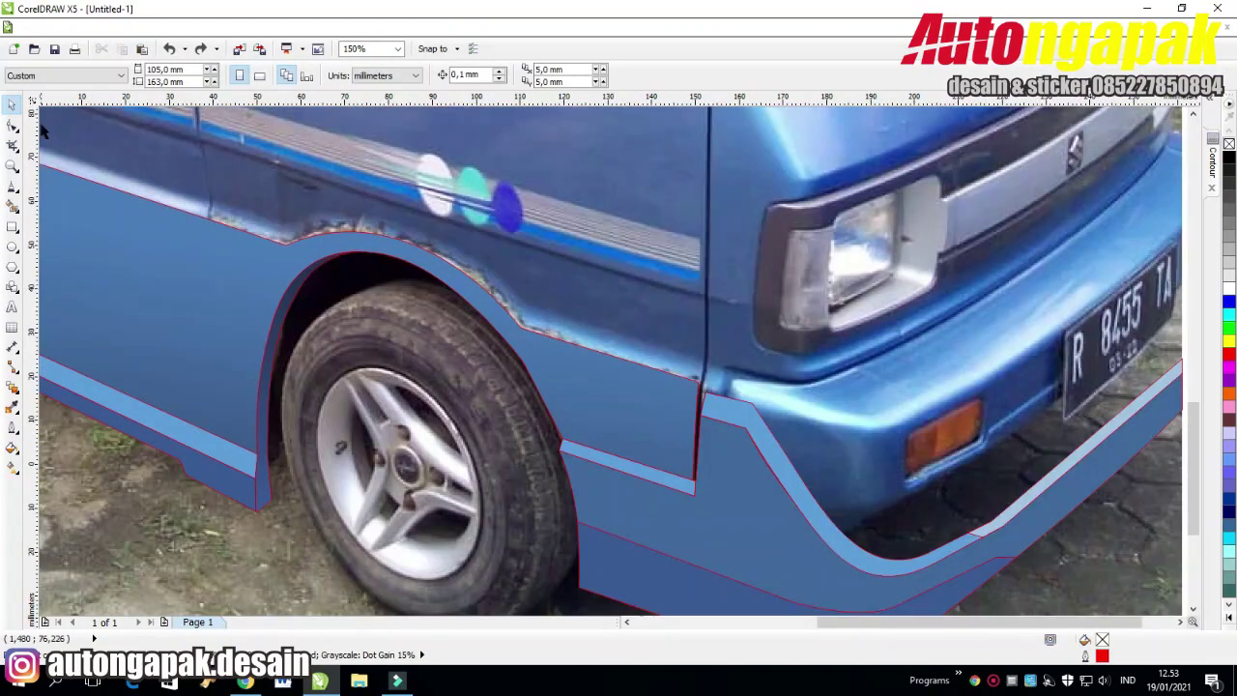
left_click(11, 186)
scroll(182, 221, "up", 1)
left_click(241, 210)
left_click(394, 239)
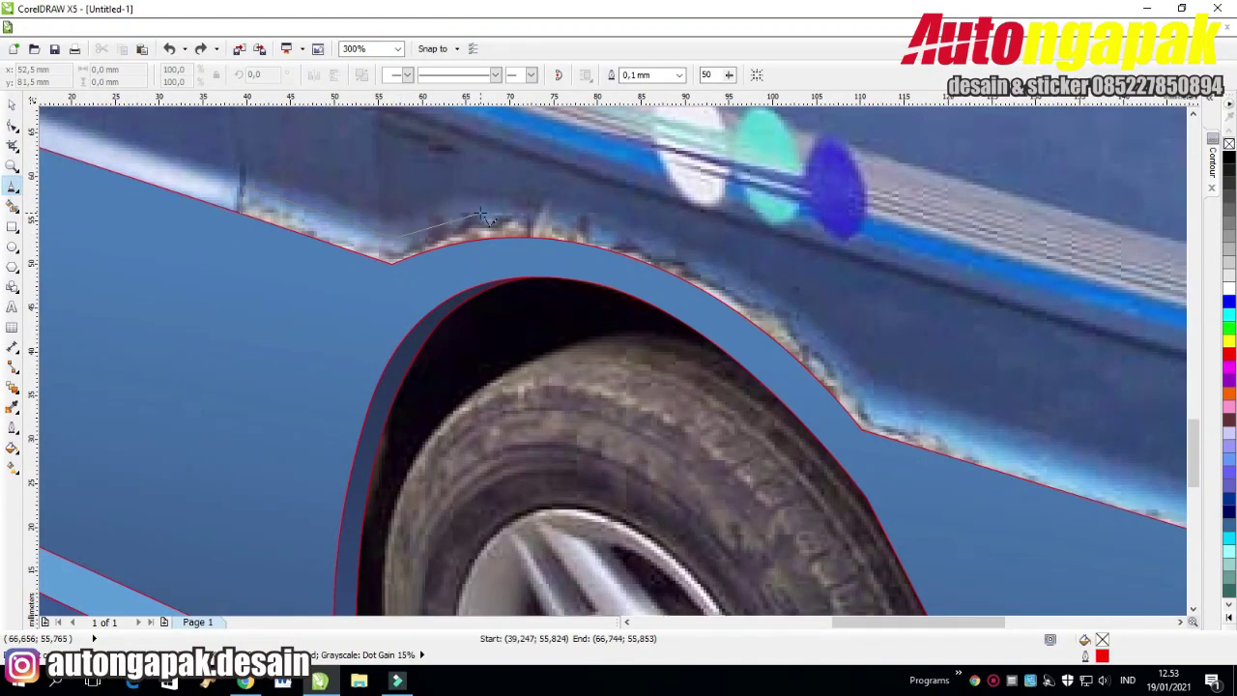
left_click(483, 214)
left_click(638, 232)
left_click(816, 322)
left_click(863, 376)
scroll(878, 389, "right", 2)
left_click(1066, 493)
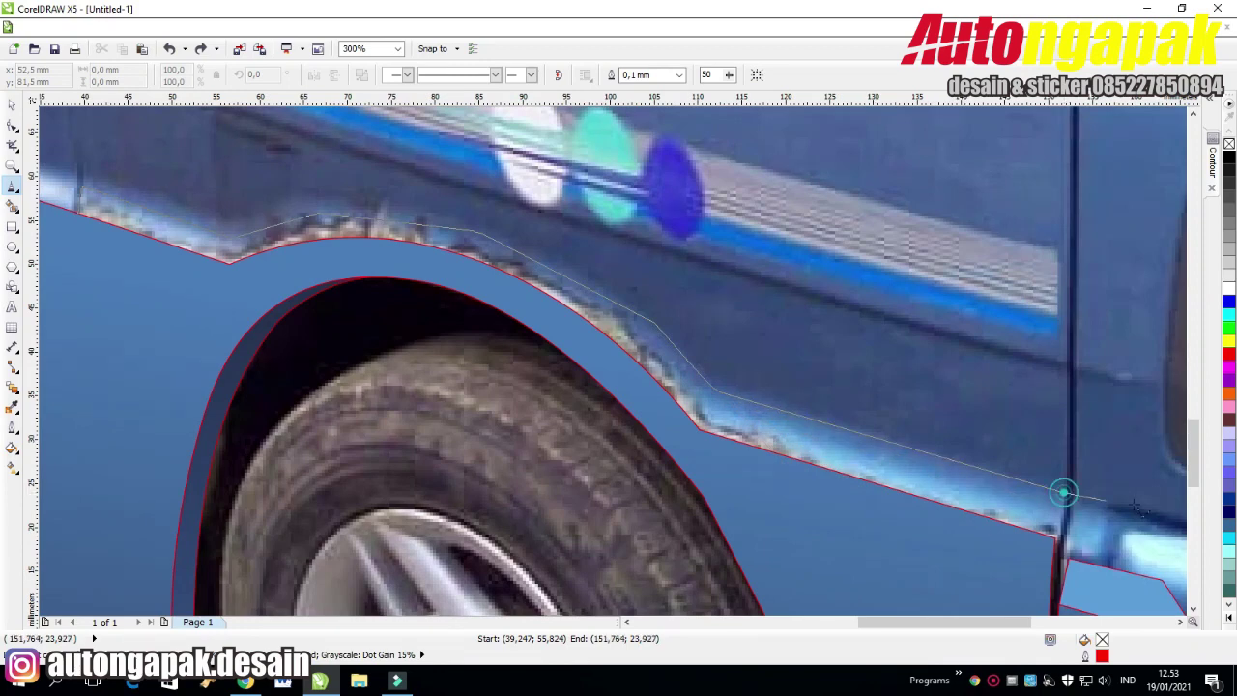
Extend the cover strip outline just past the vertical gap and close it with a loose lower edge overlapping the side panel.
scroll(1066, 493, "right", 2)
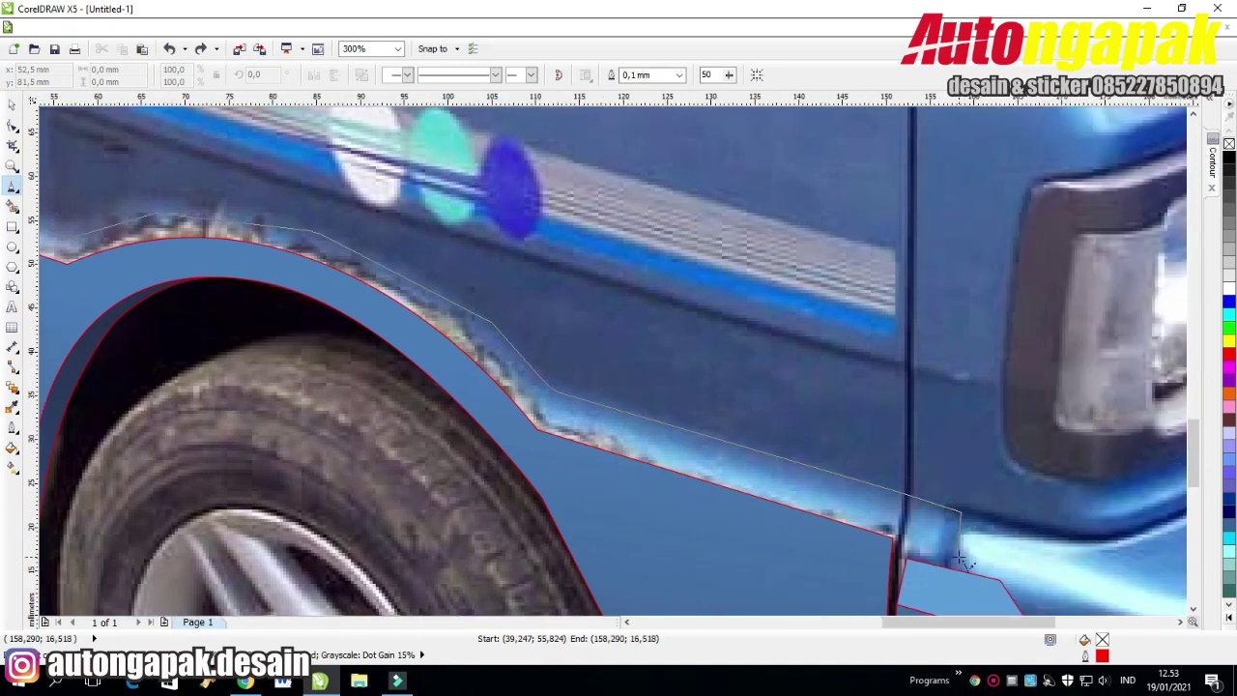
left_click(952, 558)
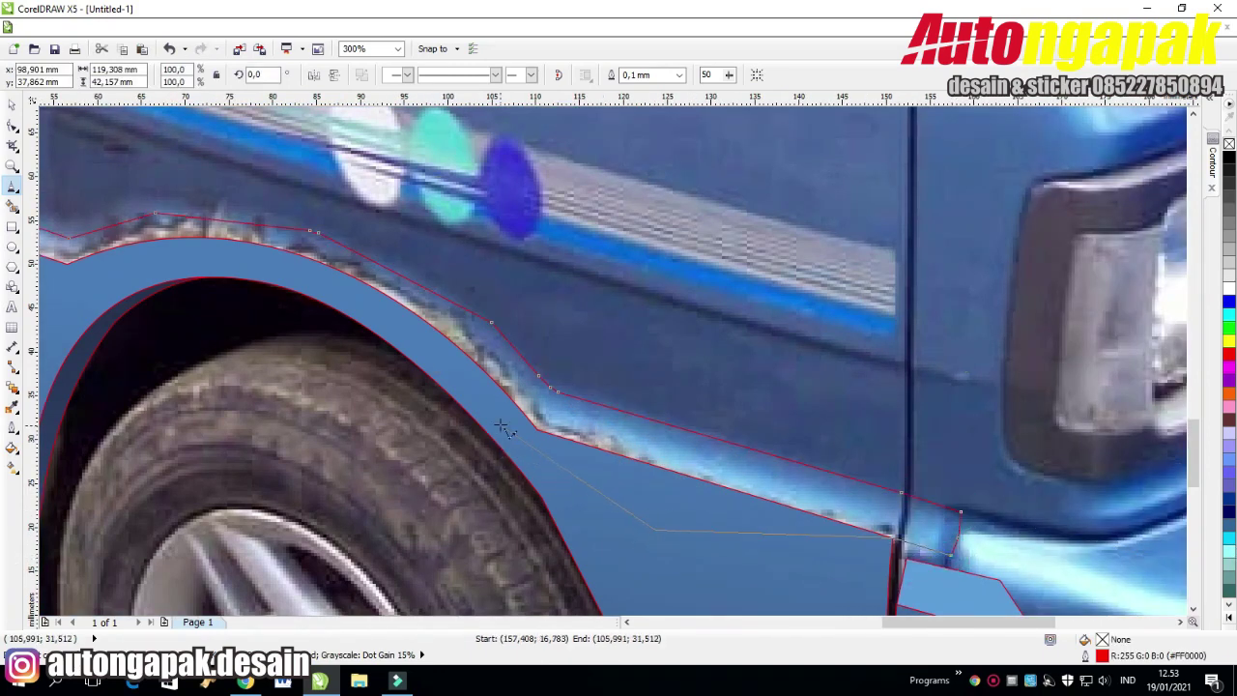
left_click(376, 258)
left_click(58, 335)
left_click(199, 247)
left_click(214, 213)
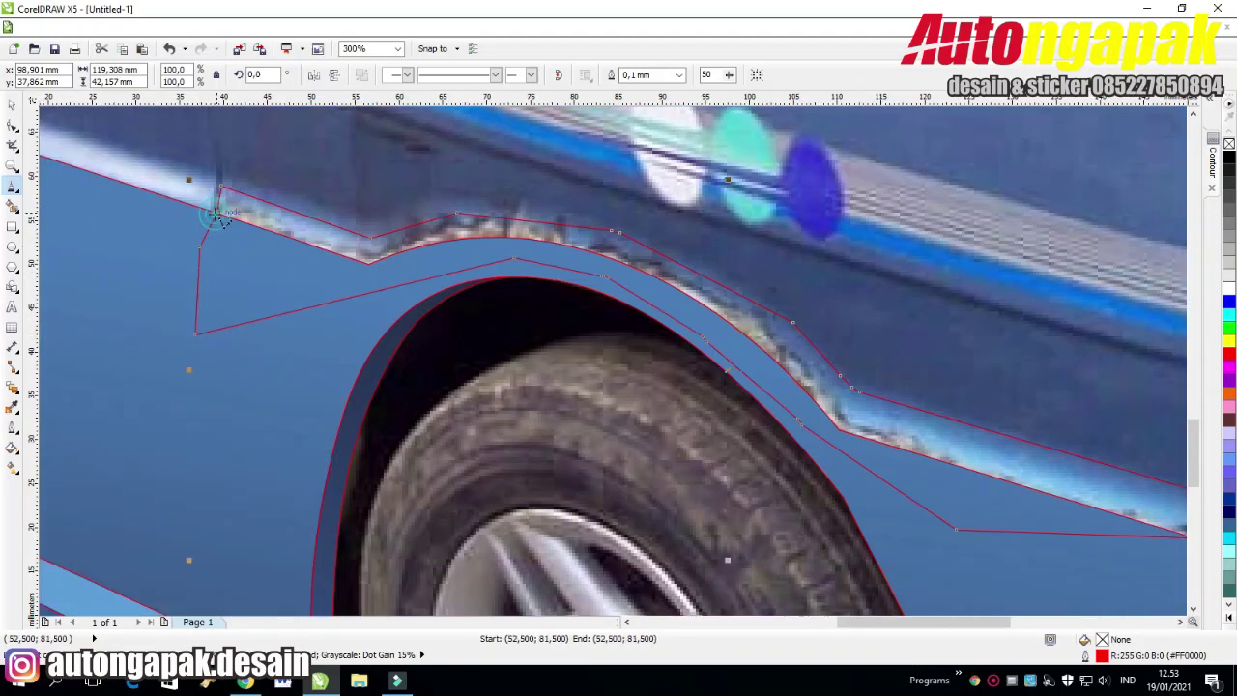
Trim the overlap with the side panel off the new cover strip shape.
left_click(11, 107)
left_click(199, 235)
left_click(243, 195, "shift")
left_click(475, 77)
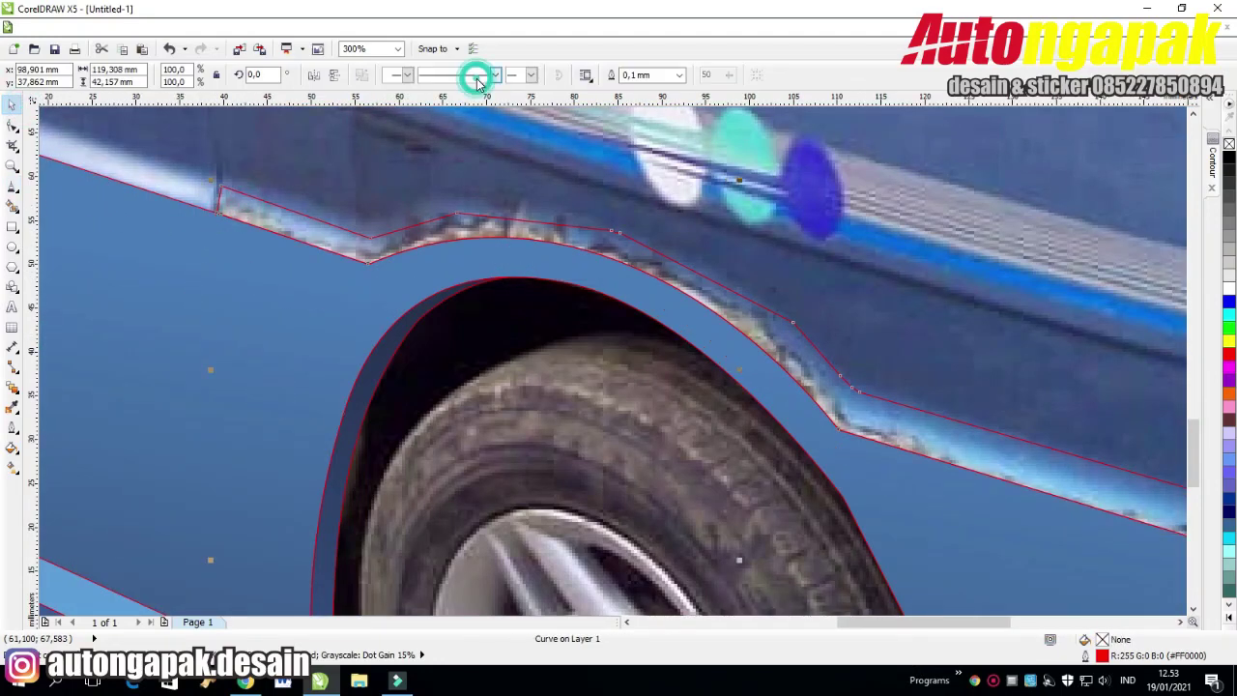
Convert the cover strip's segments to curves and delete surplus nodes at the crest and front slope of the arch.
left_click(12, 126)
left_click(619, 234)
key("ctrl+a")
left_click(215, 76)
double_click(458, 214)
left_click(370, 235)
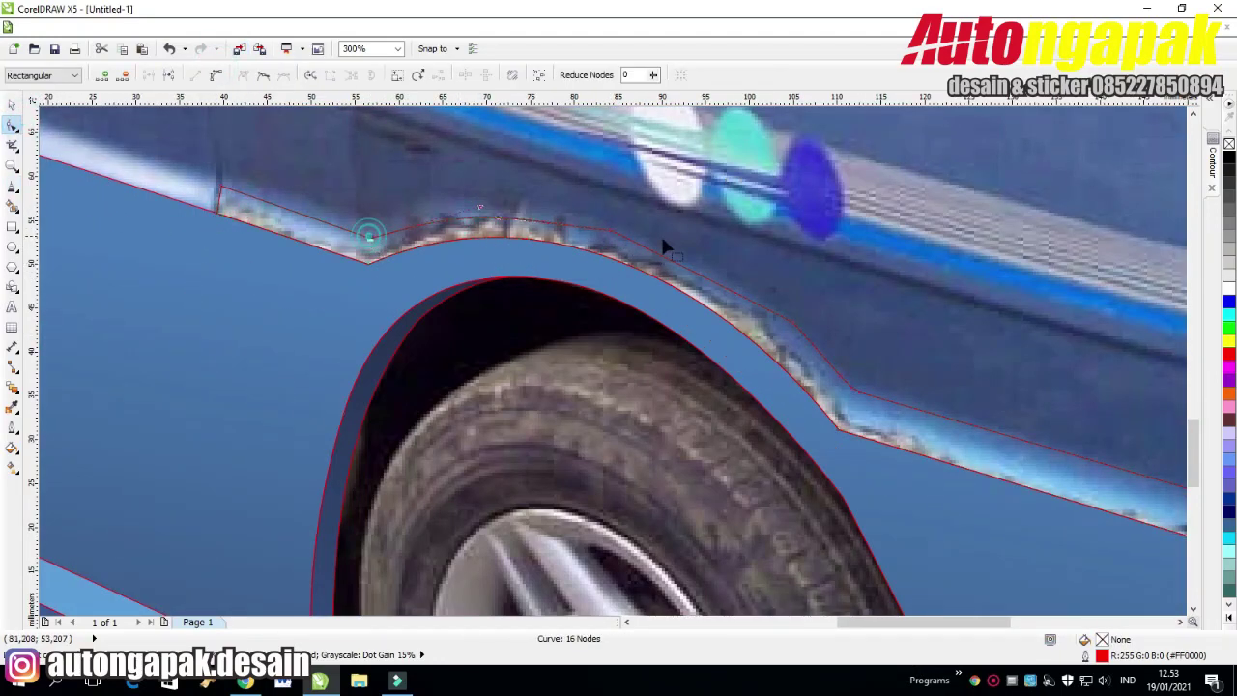
double_click(790, 322)
left_click(852, 387)
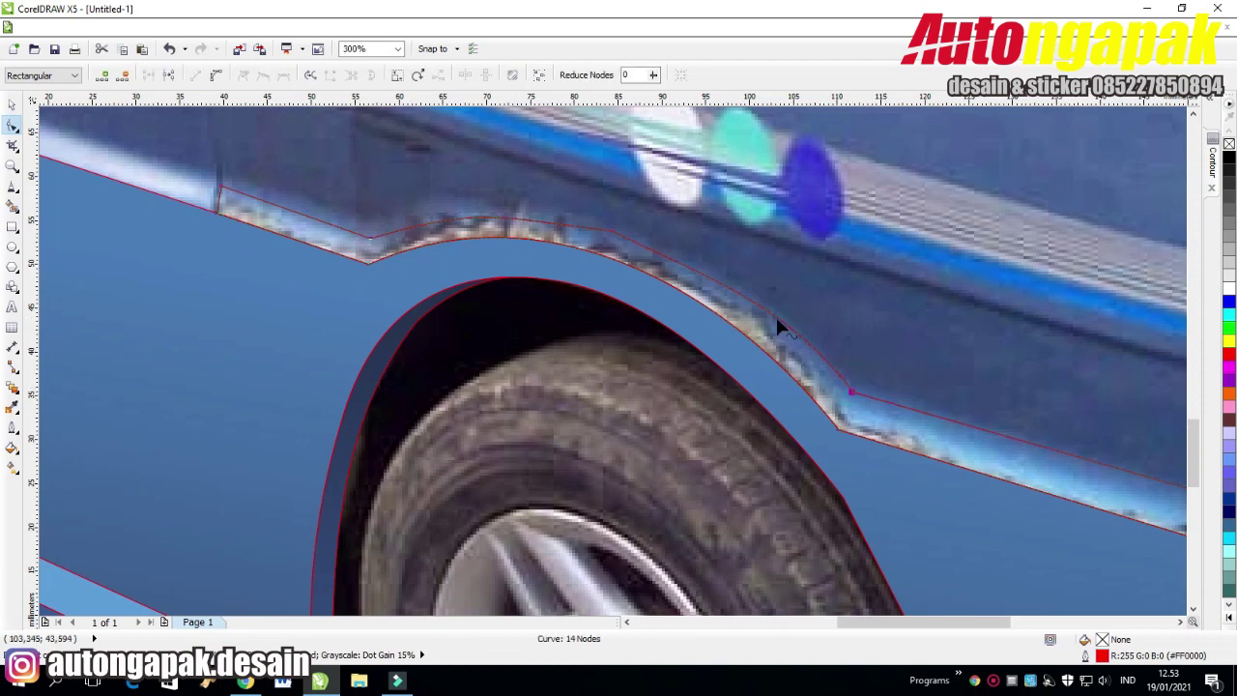
Delete the remaining extra nodes on the cover strip's arch so its upper edge follows one smooth curve parallel to the panel.
double_click(611, 231)
left_click(850, 391)
key("Delete")
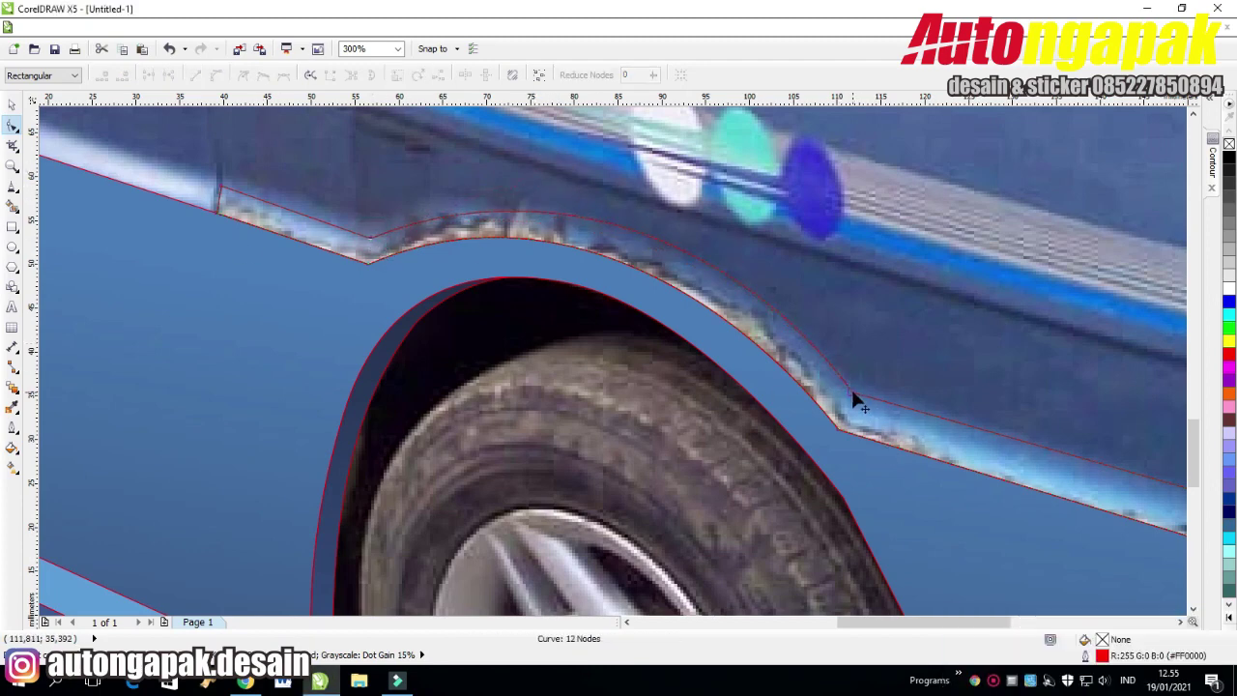
left_click(851, 392)
left_click(741, 243)
Delete the cover strip's nodes beyond the vertical body gap so the strip ends at the gap.
scroll(989, 406, "down", 4)
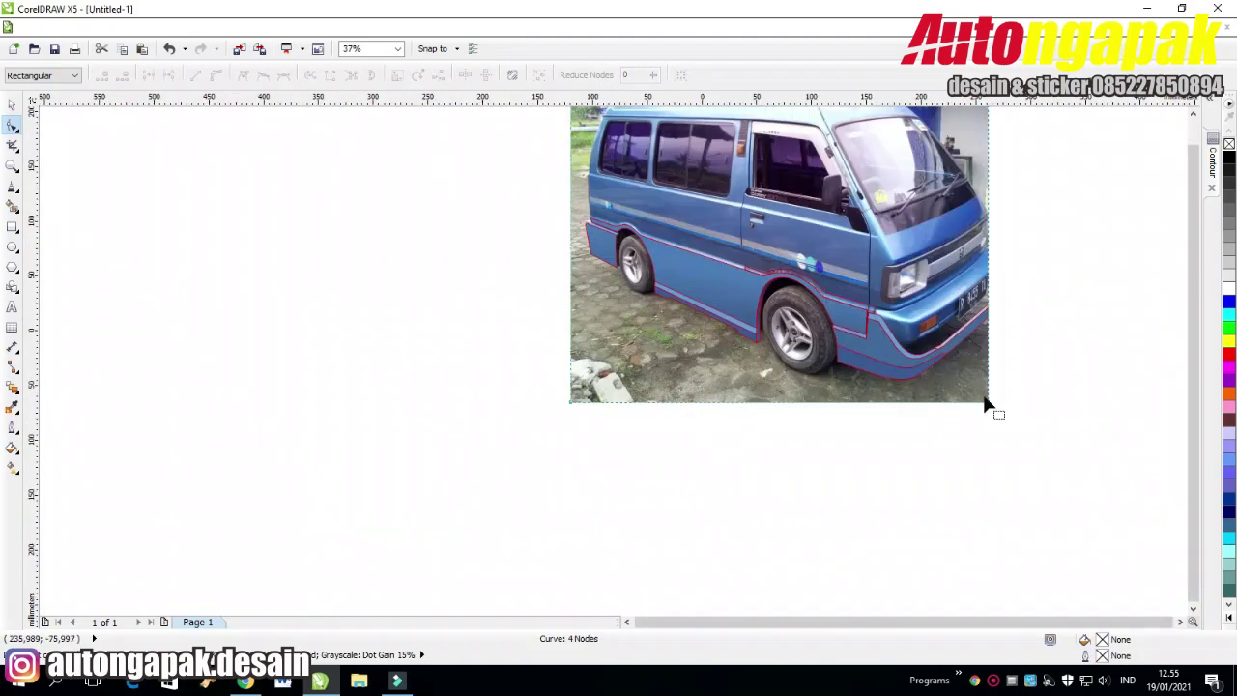
scroll(1025, 420, "up", 1)
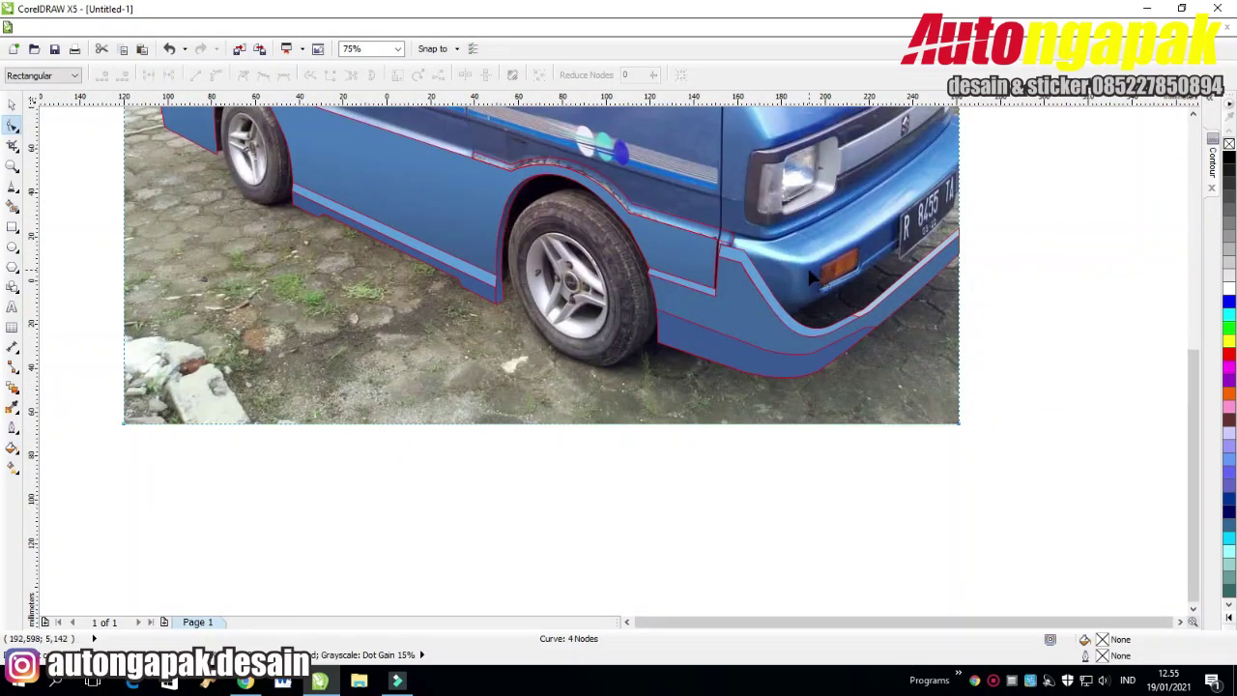
scroll(810, 277, "up", 1)
left_click(725, 188)
scroll(725, 187, "up", 1)
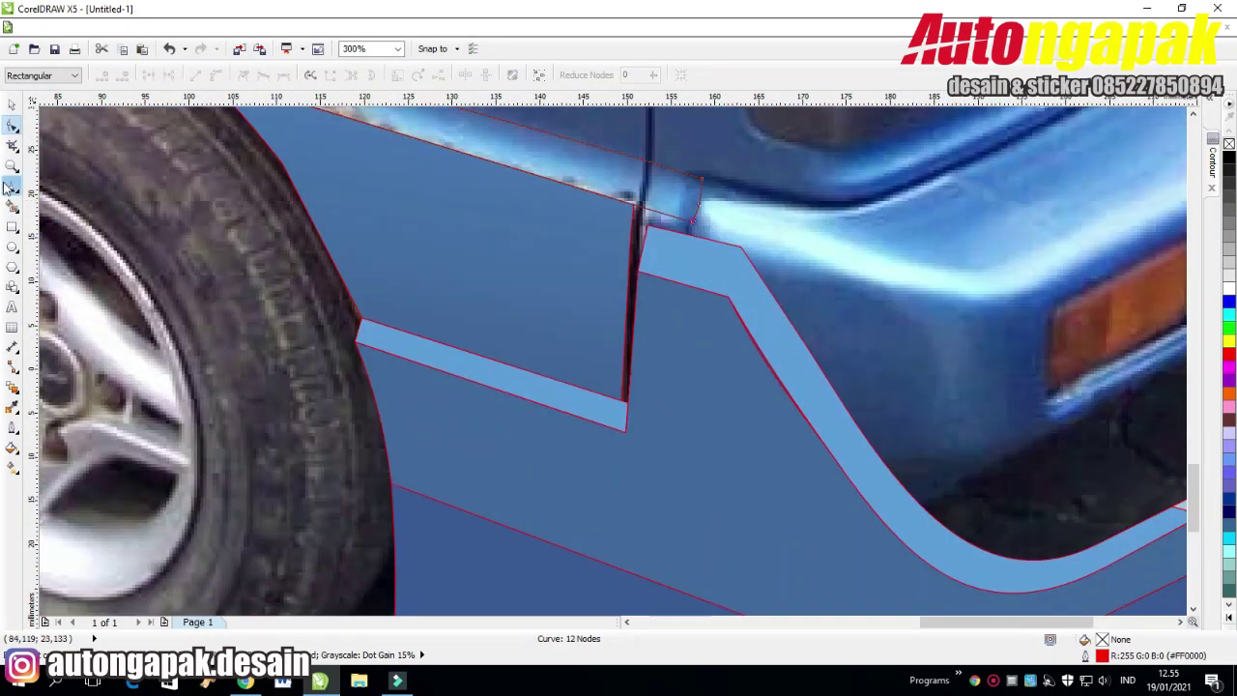
double_click(701, 204)
double_click(702, 179)
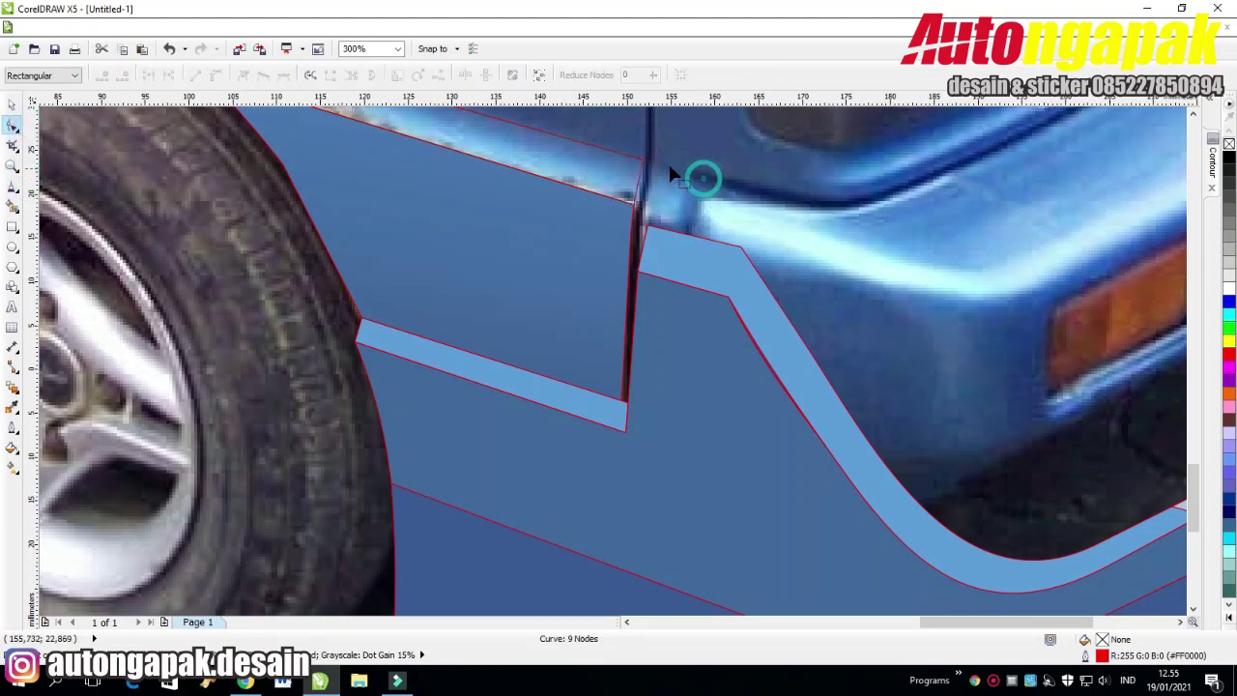
left_click(642, 160)
Delete the nodes forming the raised corner beside the body gap on the curved bumper strip and the panel beneath it.
left_click(688, 273)
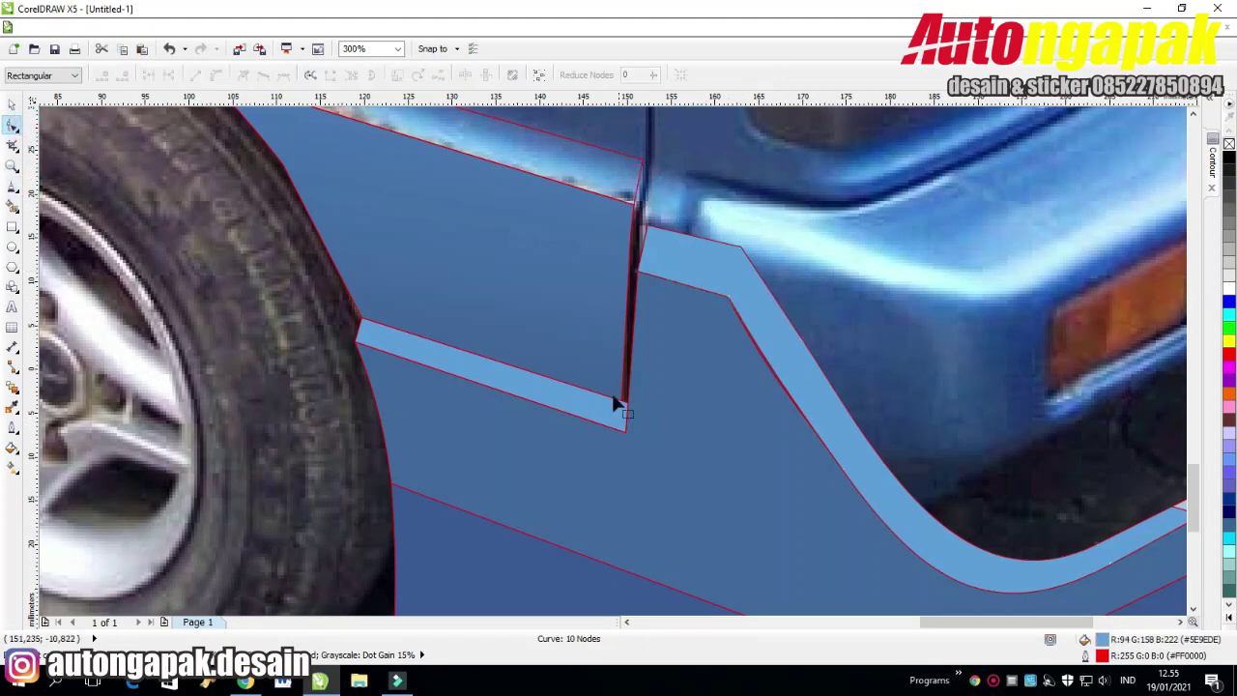
left_click(841, 475)
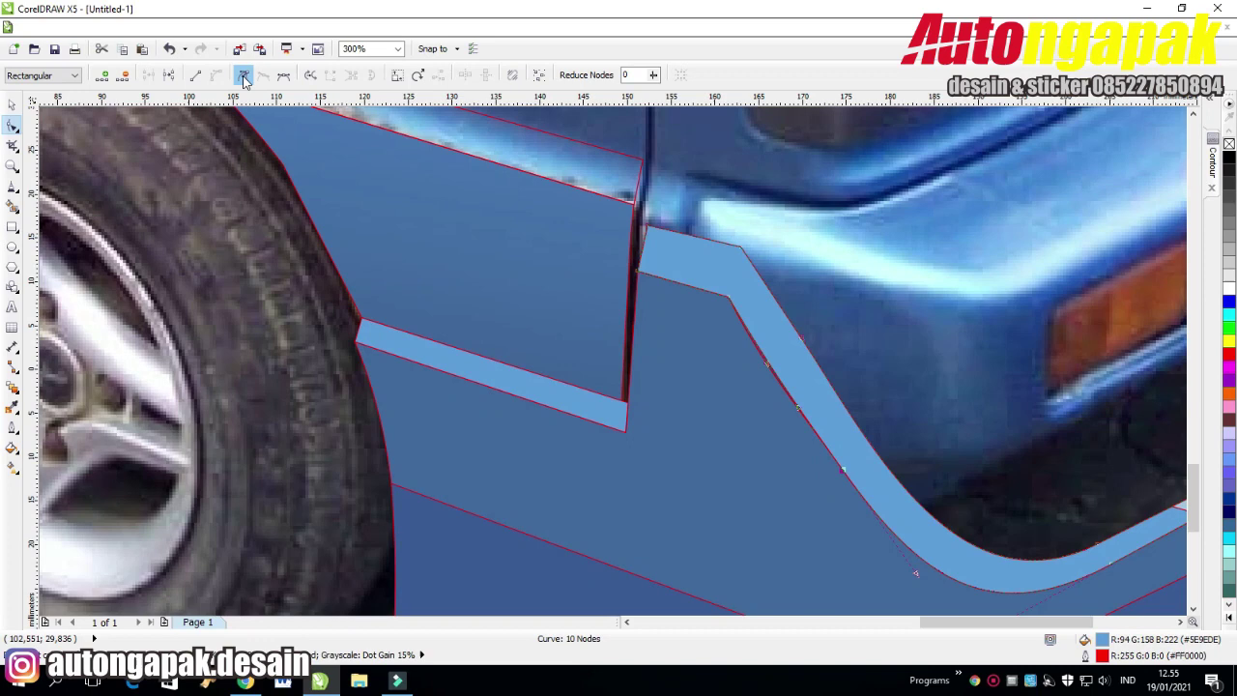
double_click(637, 272)
left_click(728, 296)
left_click(639, 272)
double_click(639, 271)
double_click(728, 297)
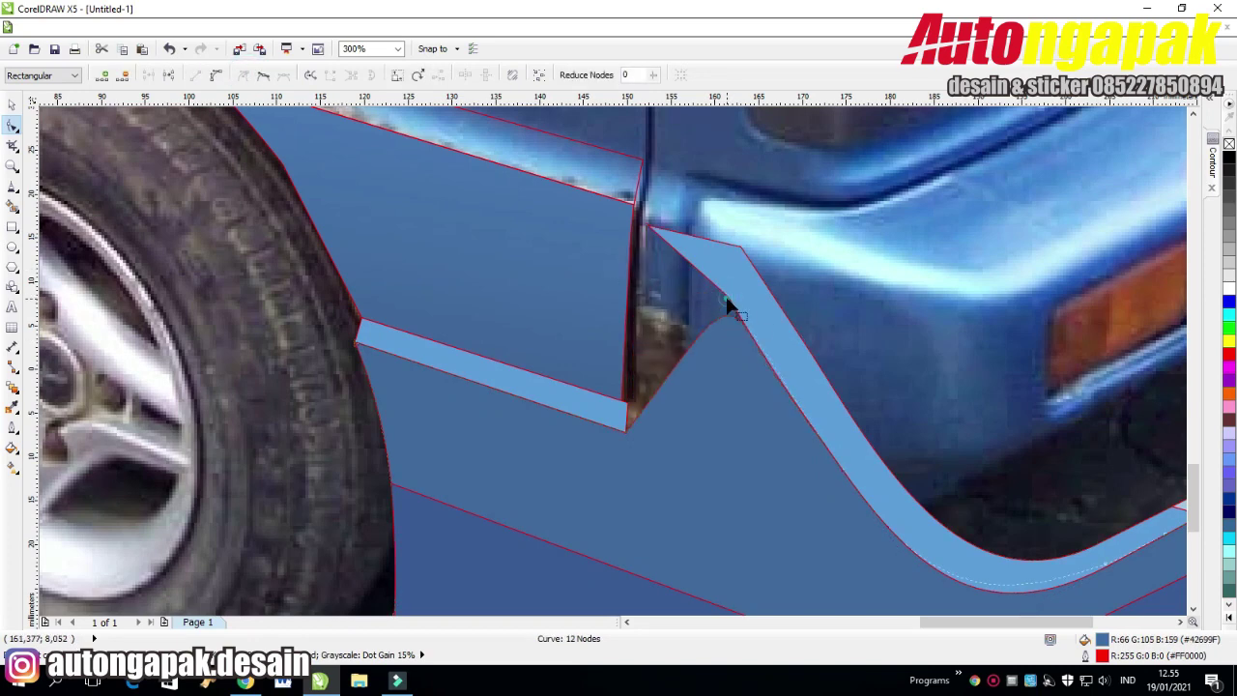
Turn the bumper panel's upper edge into a straight line from the skirt strip's lower corner to the start of the bumper curve.
left_click(844, 471)
left_click(196, 75)
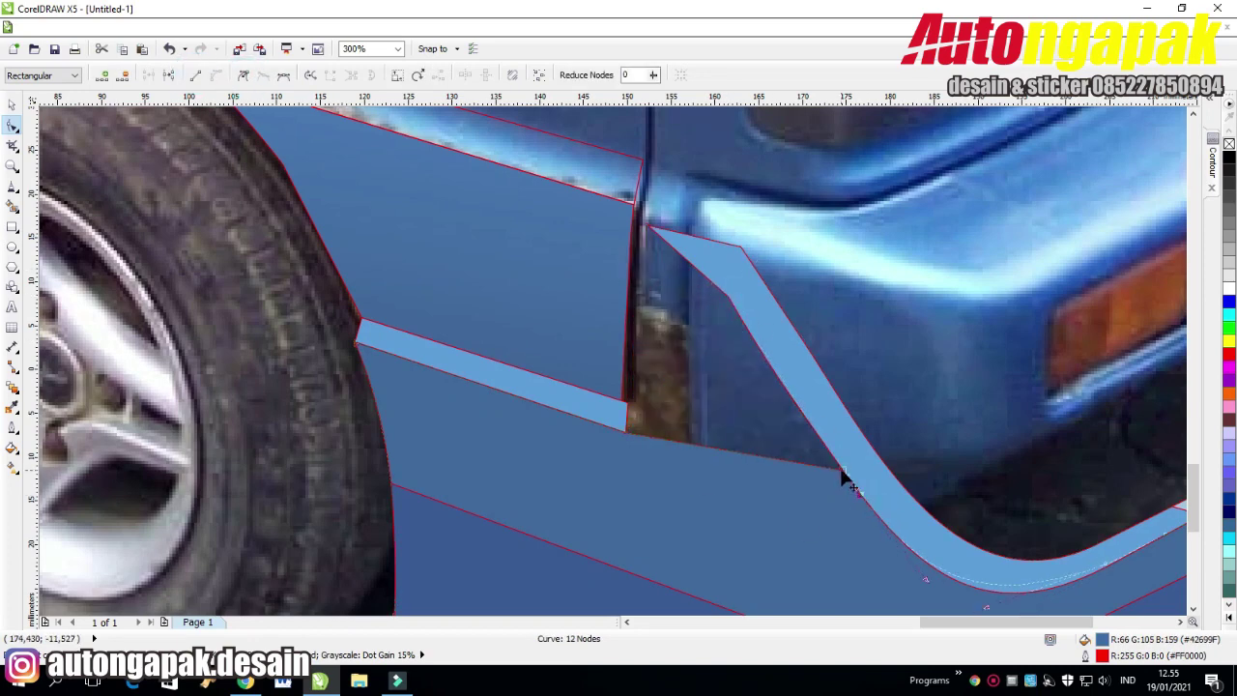
left_click(858, 497)
left_click(193, 76)
Move the bumper strip's lower node to the skirt strip's lower corner and straighten its lower edge along the panel.
left_click(706, 273)
left_click_drag(720, 289, 628, 433)
double_click(858, 489)
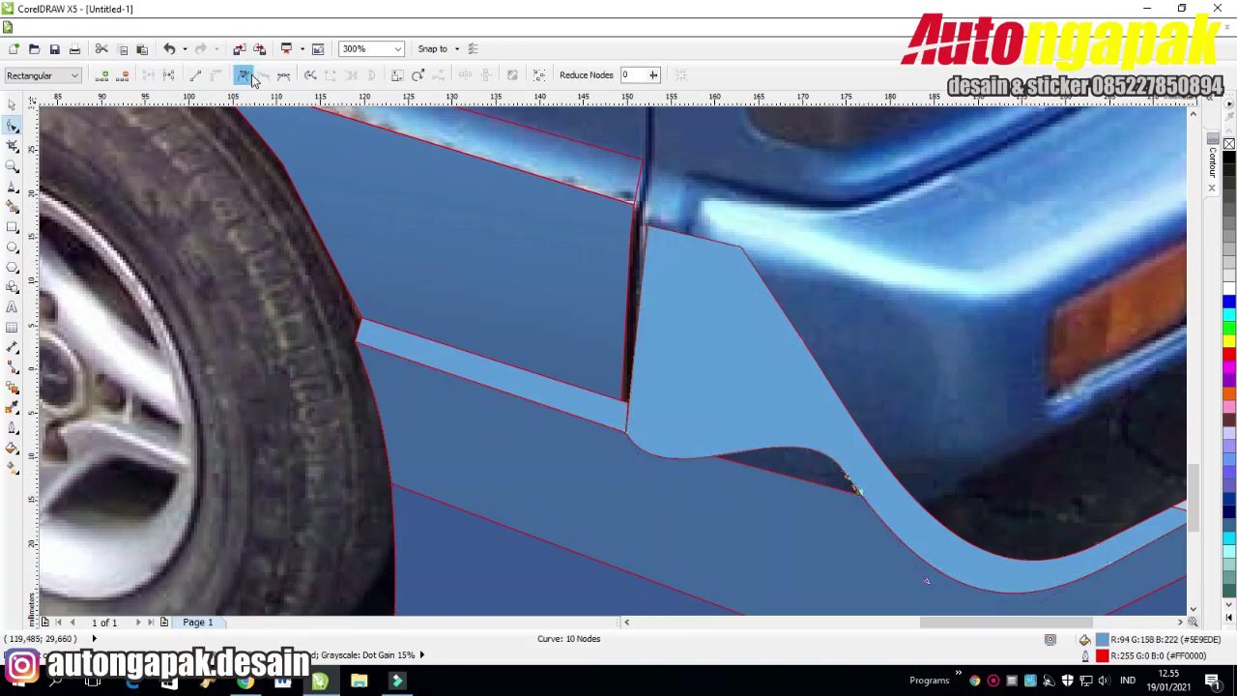
double_click(844, 472)
left_click(858, 492)
left_click(196, 75)
key("ctrl+z")
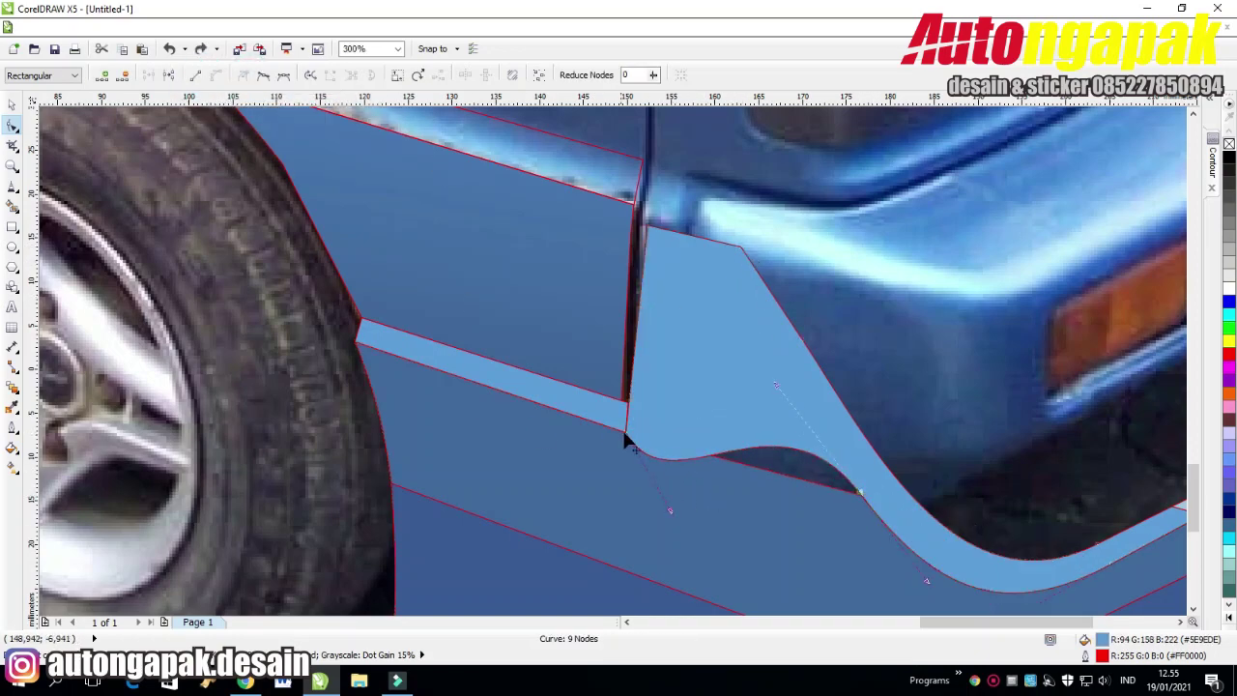
left_click(184, 76)
Remove the bumper strip's raised upper corner, straighten its upper edge with a new curve node, and join it to the skirt strip's upper corner.
double_click(887, 467)
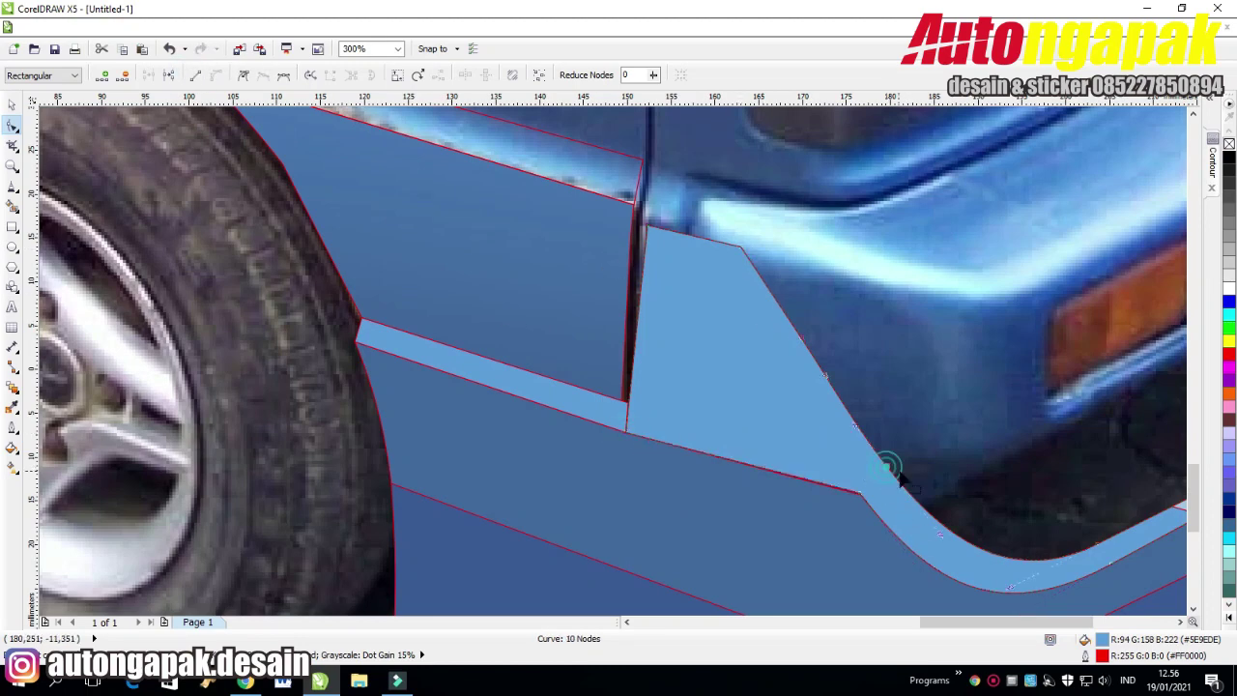
double_click(742, 256)
double_click(801, 345)
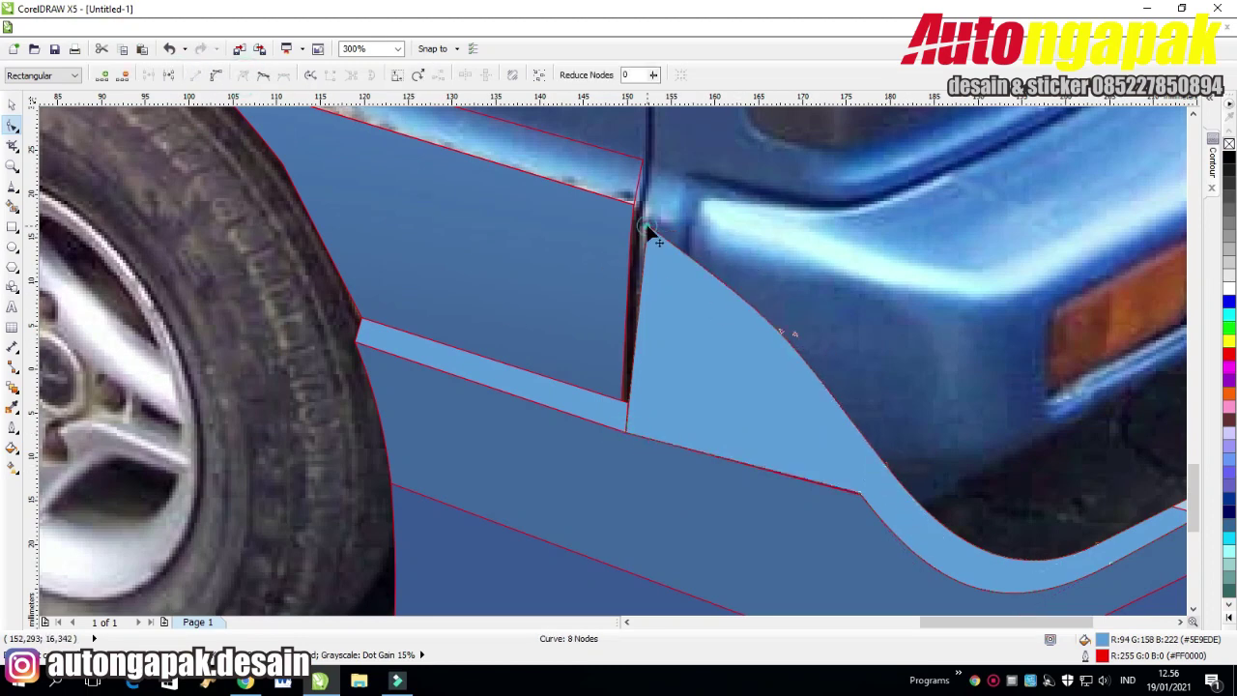
double_click(647, 232)
left_click(884, 466)
left_click(205, 75)
double_click(689, 441)
left_click_drag(689, 441, 627, 402)
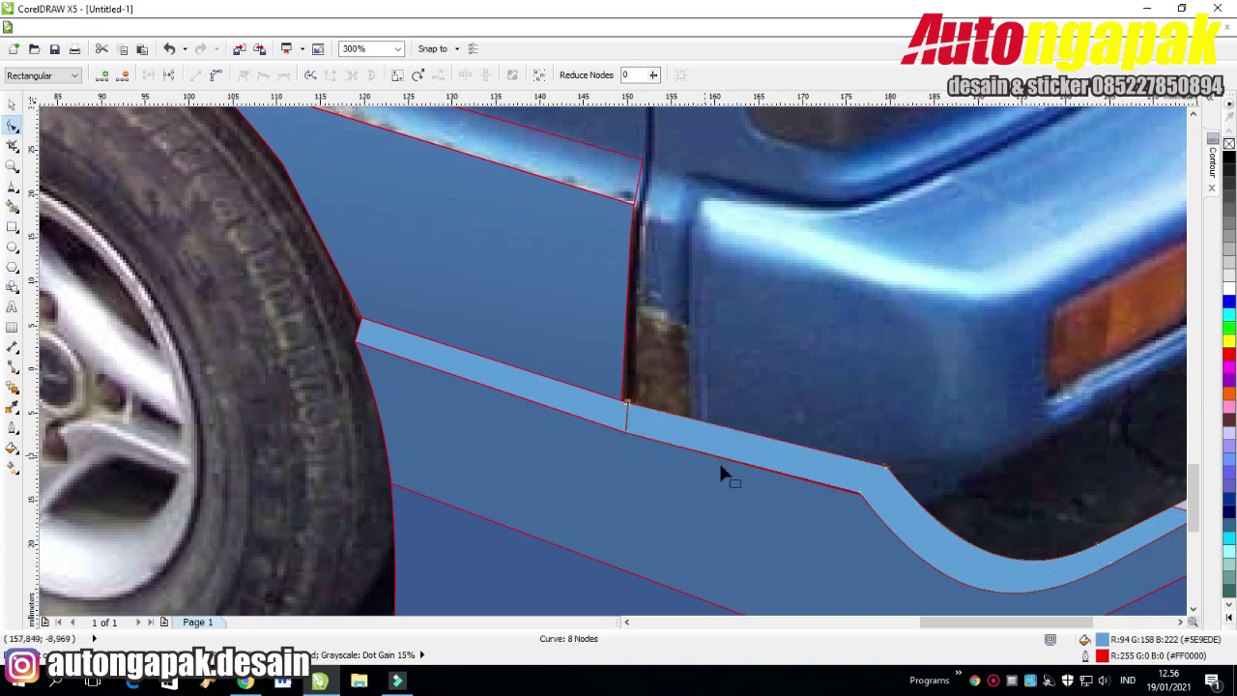
Shift the upper node at the start of the bumper strip's curve slightly down and back, and nudge the lower one down.
left_click_drag(886, 467, 878, 473)
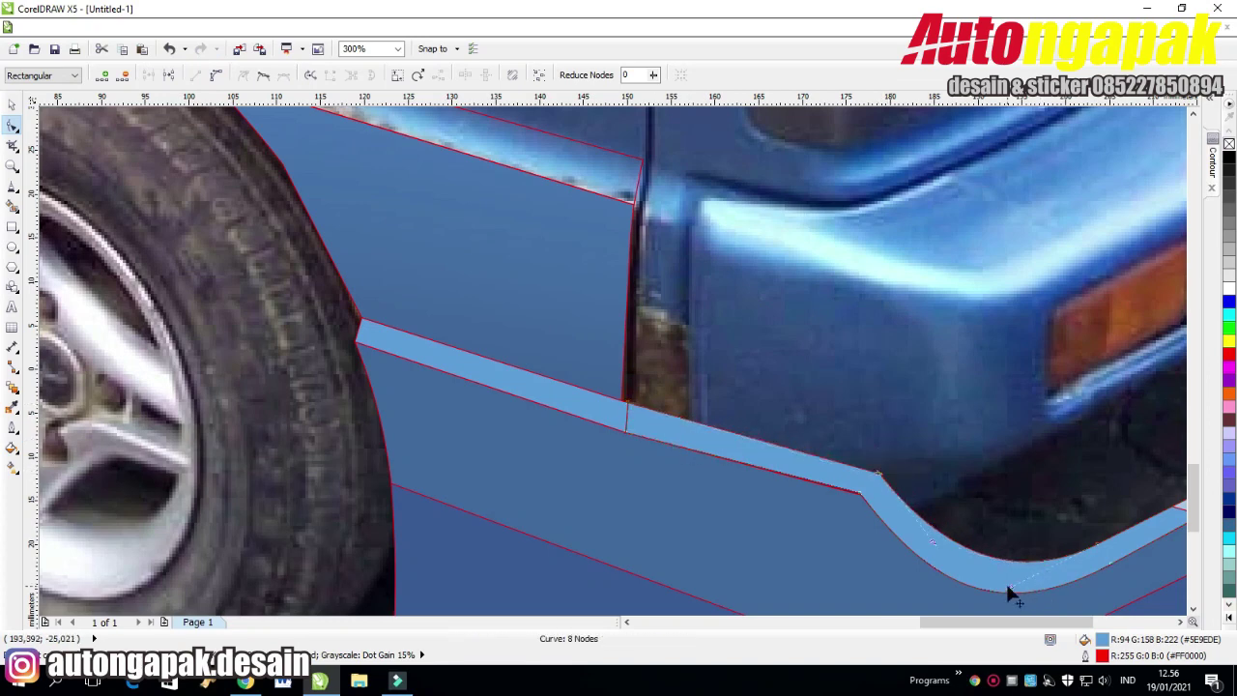
left_click(861, 493)
key("Down")
key("Down")
double_click(627, 432)
key("ctrl+z")
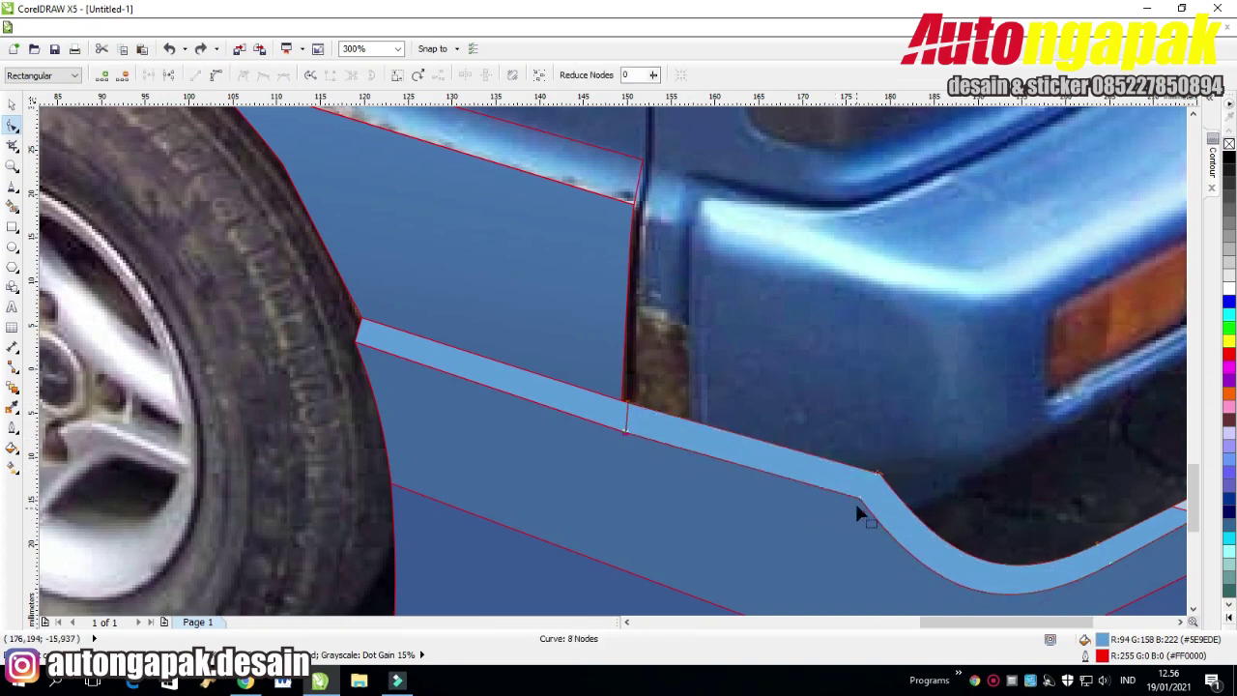
Nudge the bumper strip's lower and upper bend nodes three steps further down to even out the strip's width.
left_click(861, 498)
key("Down")
key("Down")
key("Down")
left_click(879, 472)
key("Down")
key("Down")
key("Down")
left_click(921, 399)
scroll(921, 399, "down", 1)
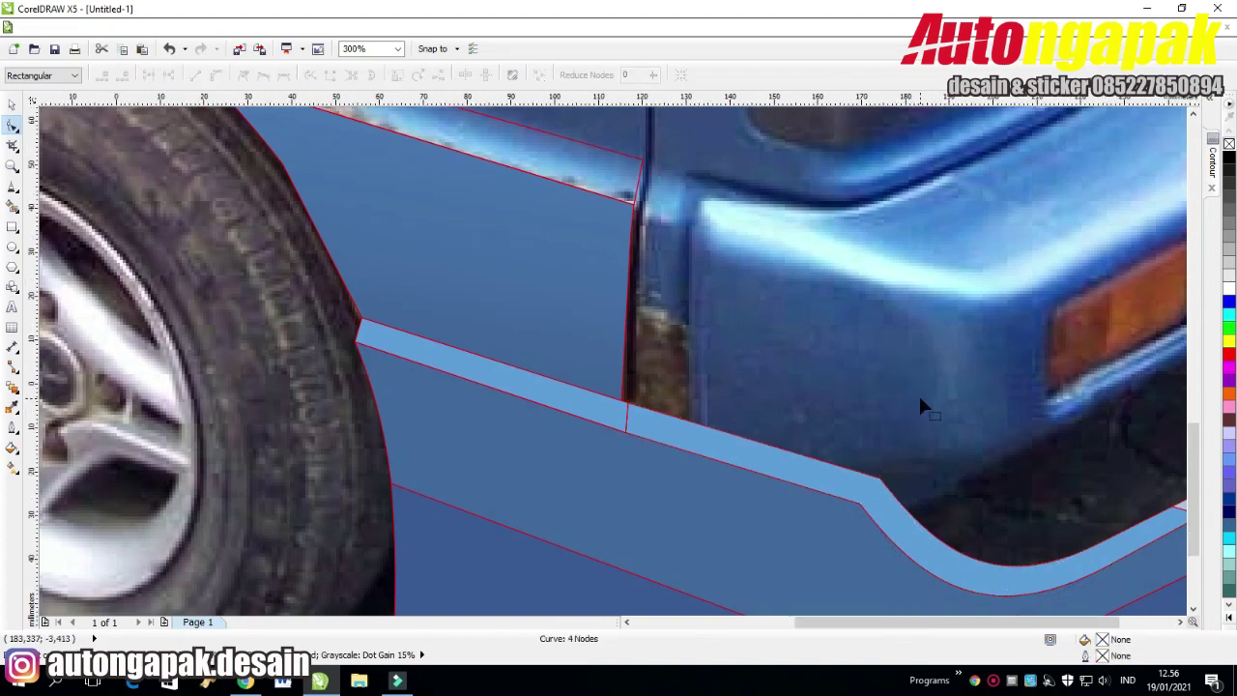
scroll(921, 399, "down", 3)
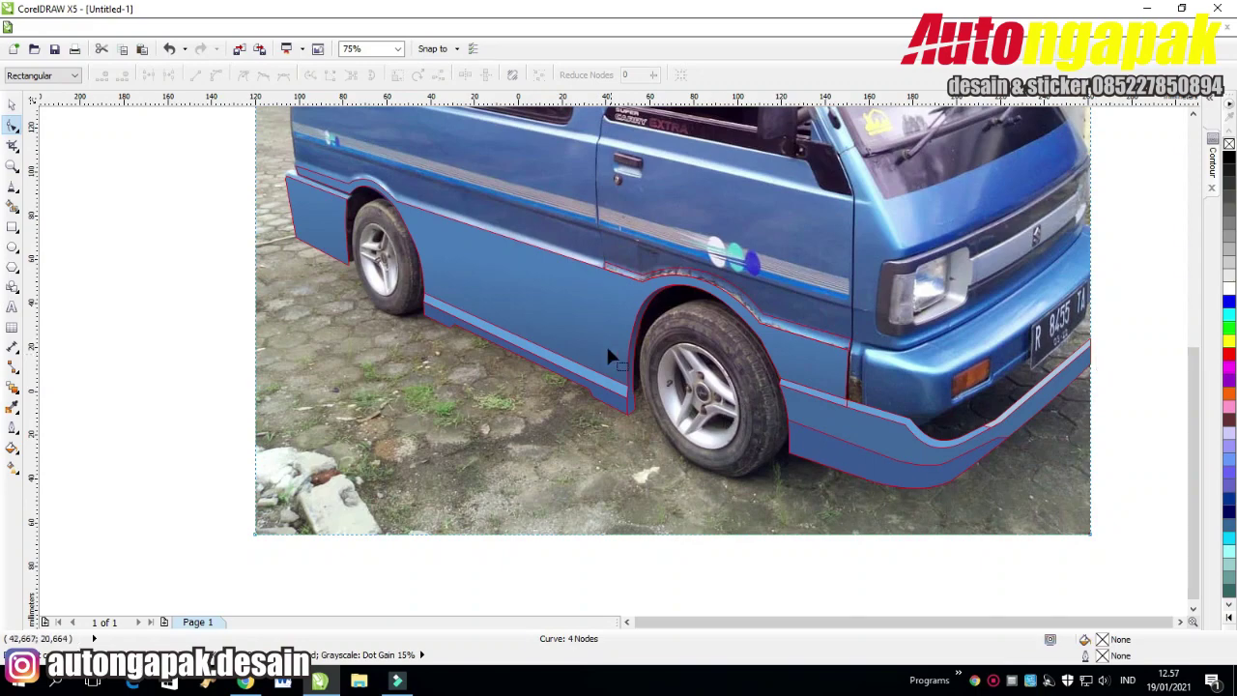
Draw a four-sided outline about 84 by 60 mm on the side panel between the wheels, tapering toward the front wheel.
scroll(608, 350, "up", 1)
scroll(1116, 468, "down", 1)
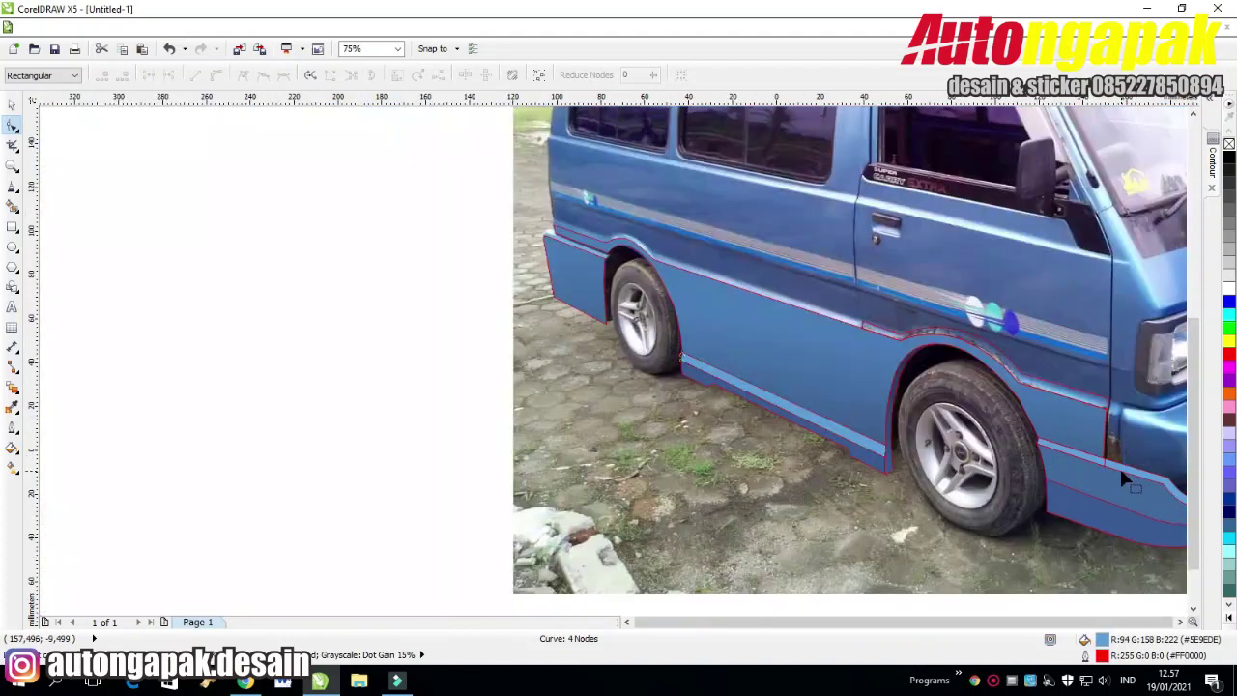
left_click(1181, 623)
left_click(1180, 623)
left_click(1180, 622)
left_click(535, 428)
scroll(537, 429, "up", 1)
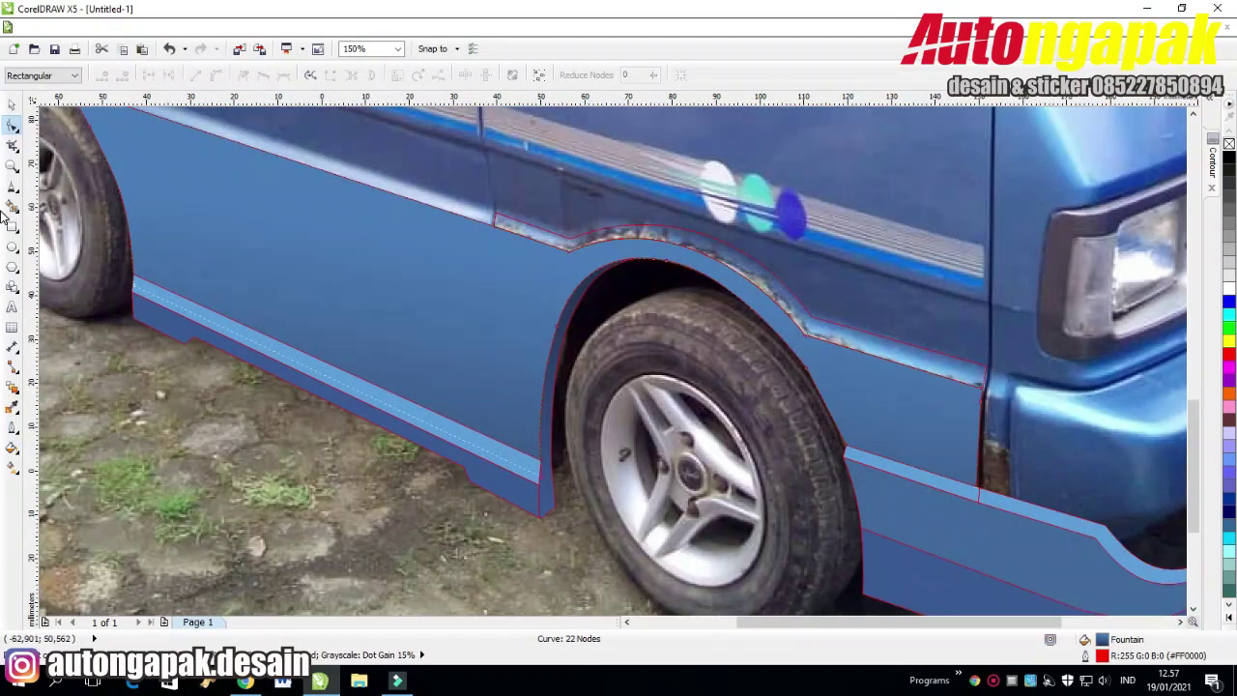
left_click(13, 186)
left_click(145, 170)
left_click(166, 259)
left_click(514, 425)
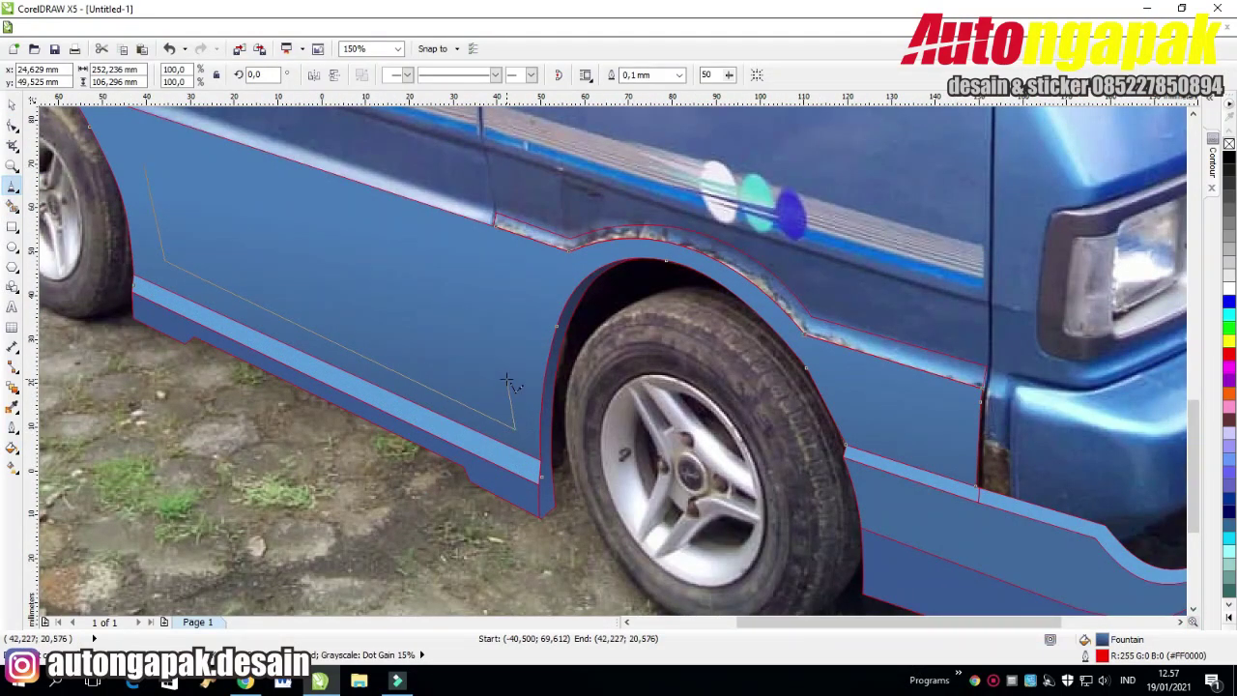
left_click(507, 370)
left_click(143, 166)
Remove the tapered outline's surplus node at its upper rear corner and bend its rear edge into a slight curve.
key("F10")
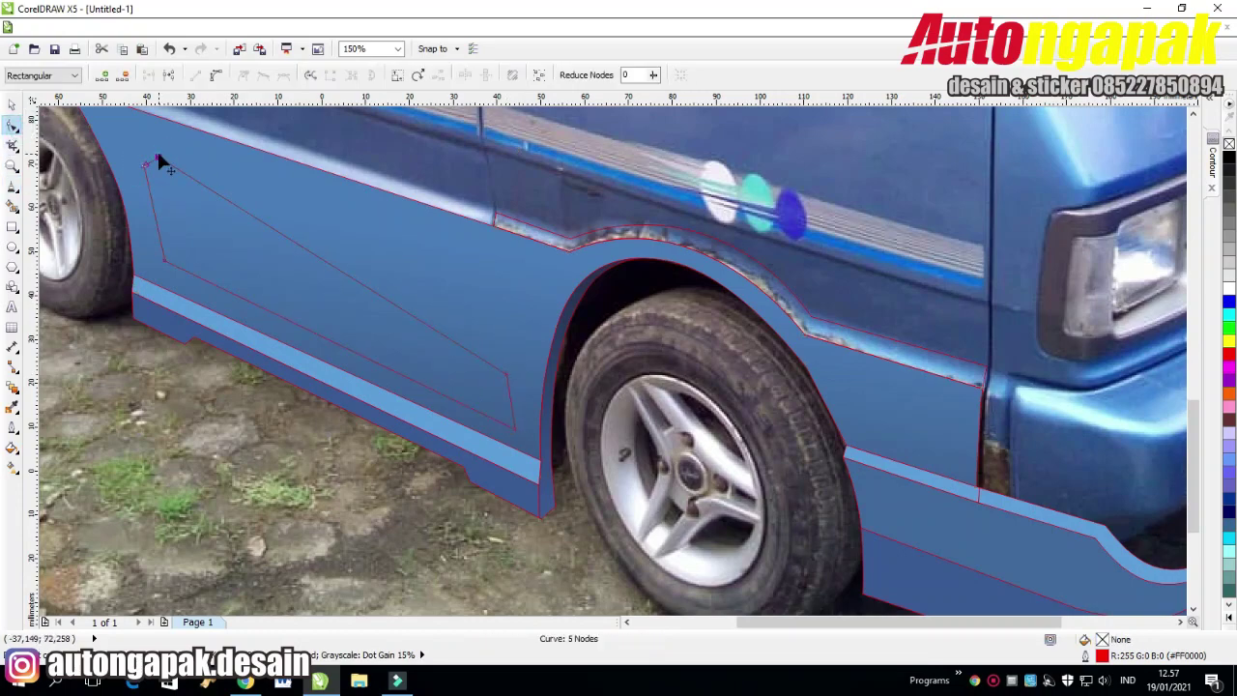
scroll(152, 157, "up", 1)
scroll(151, 159, "up", 1)
scroll(198, 232, "down", 1)
scroll(363, 418, "down", 1)
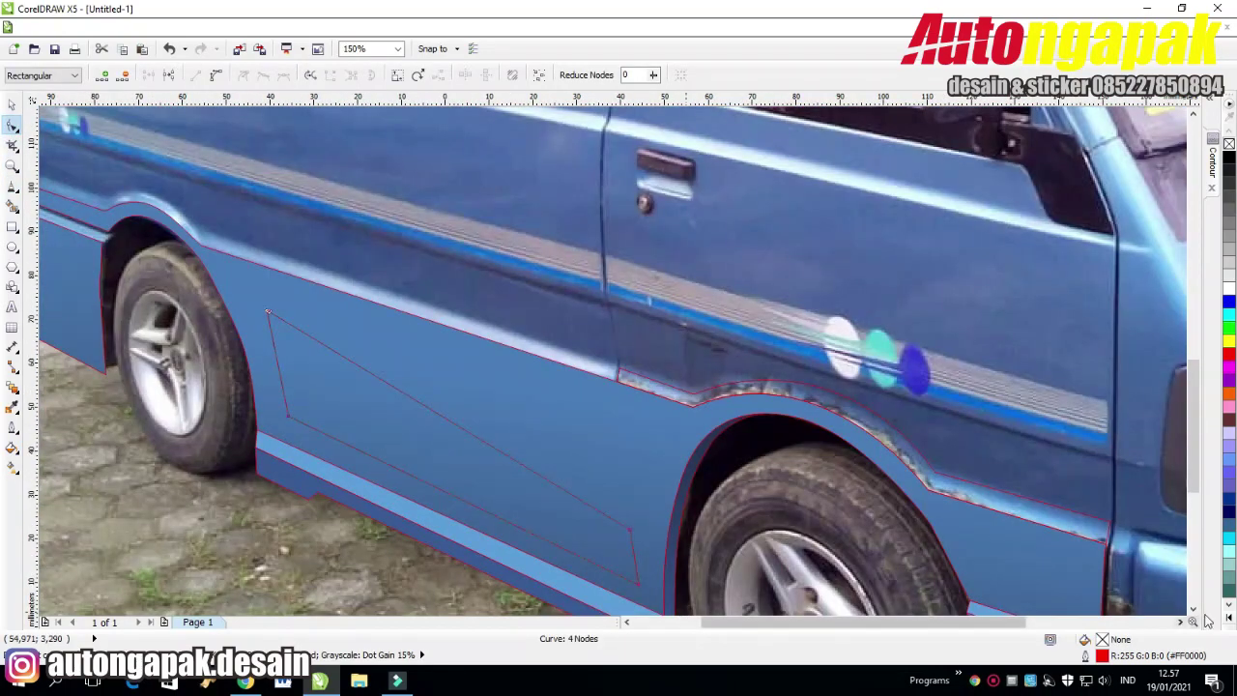
left_click(1194, 610)
left_click(1194, 610)
left_click(1194, 610)
left_click_drag(266, 157, 268, 169)
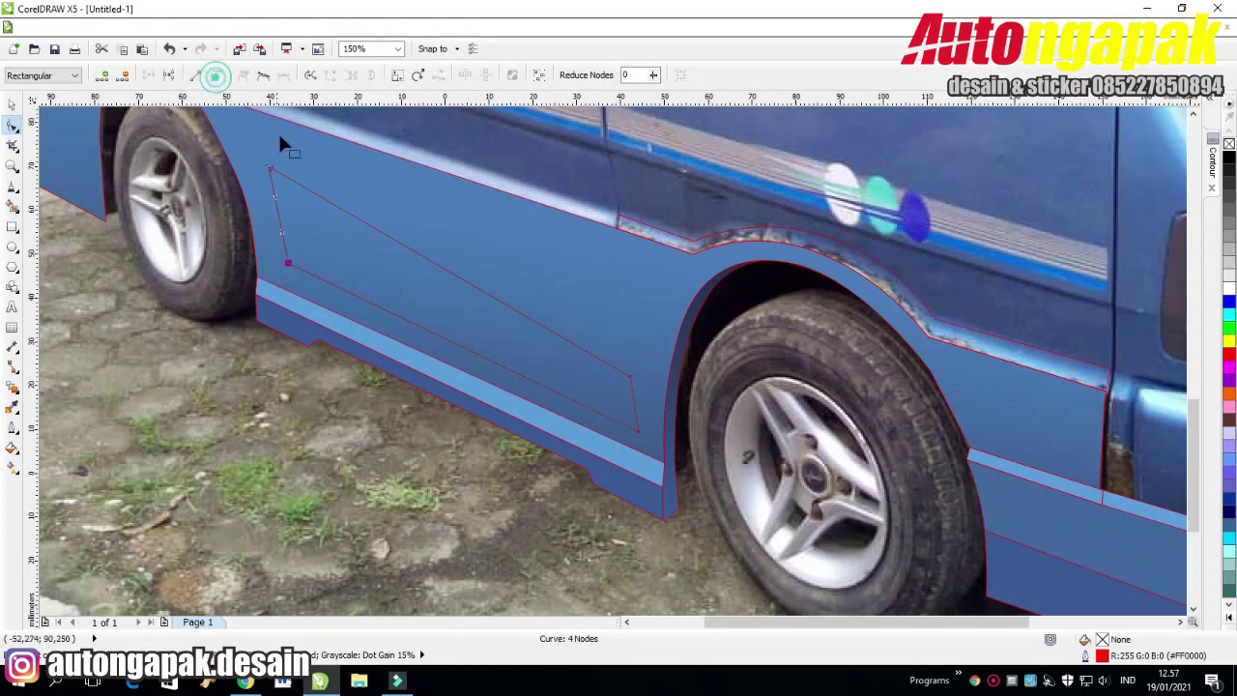
Draw a smaller closed outline inside the tapered shape, following its upper and front edges and inset along the rear and bottom.
left_click(12, 184)
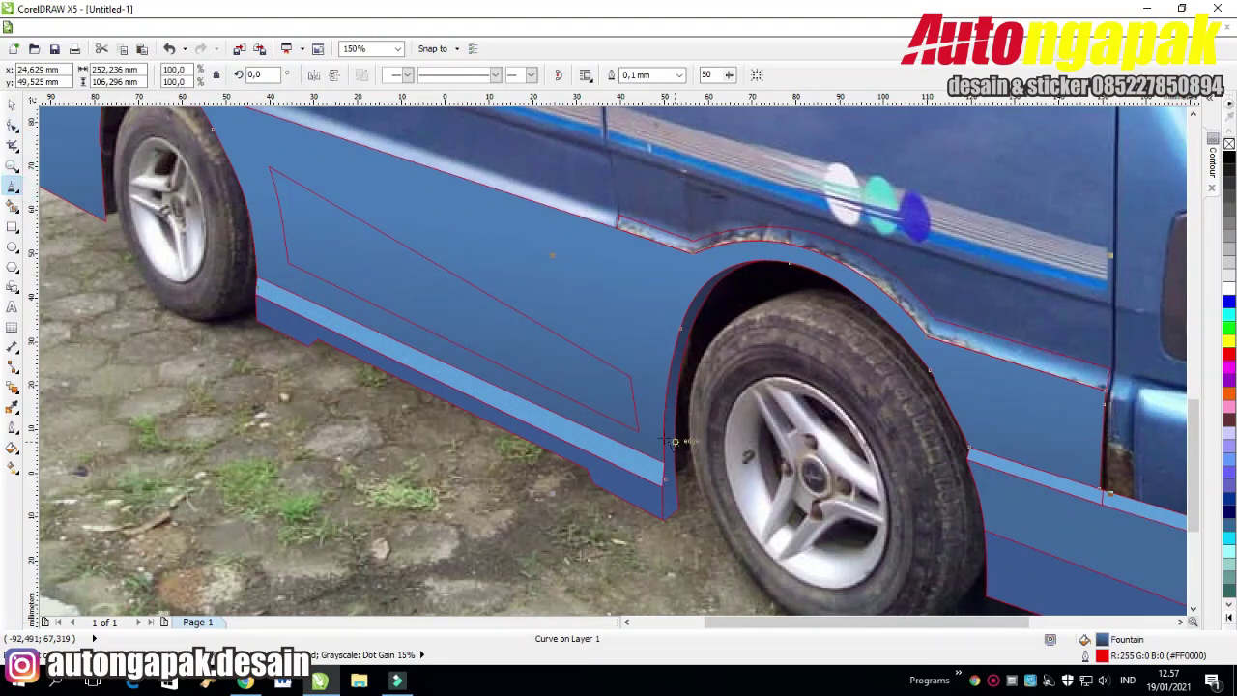
left_click(634, 430)
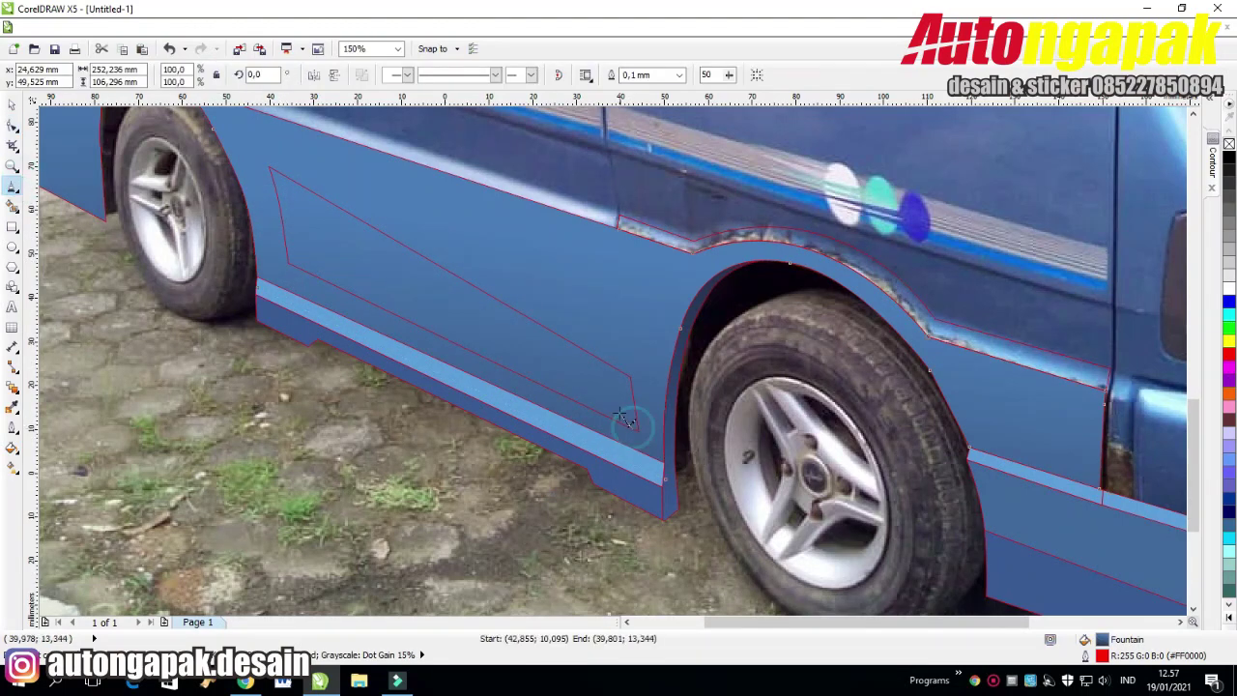
left_click(295, 180)
left_click(631, 377)
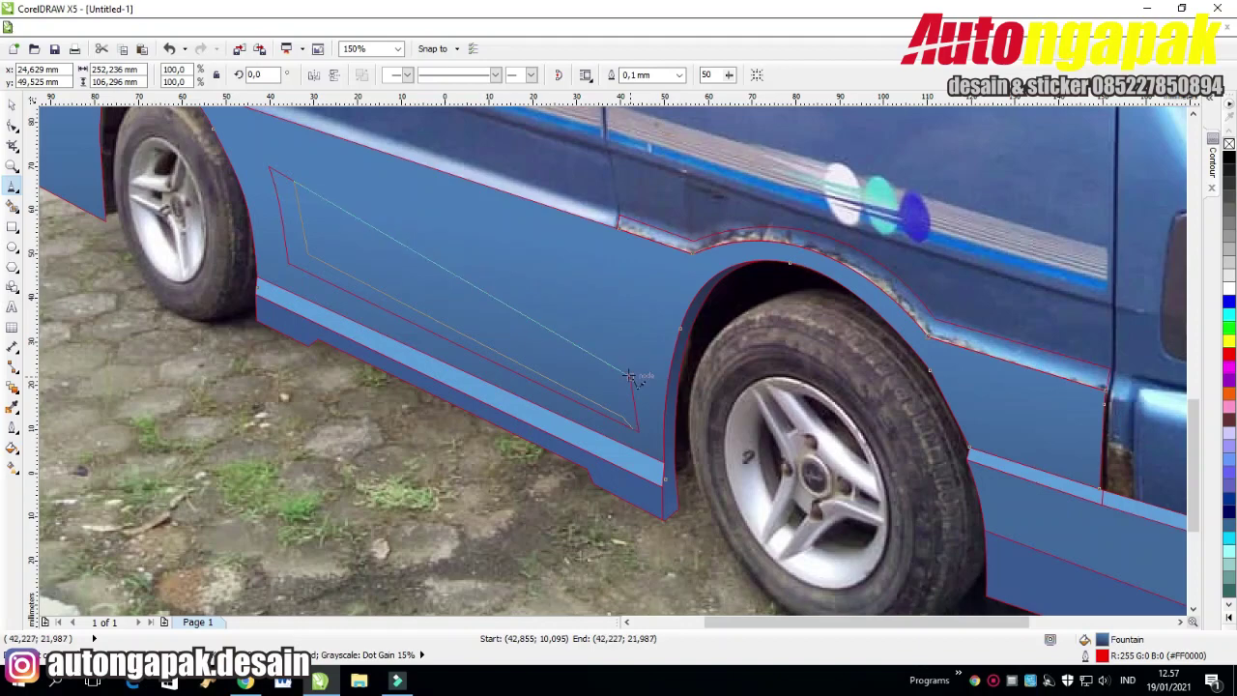
left_click(638, 431)
left_click(634, 430)
Delete the inner outline's surplus lower front node, move its front corners just inside the outer outline, and curve its rear edge.
key("space")
key("F10")
scroll(633, 411, "up", 2)
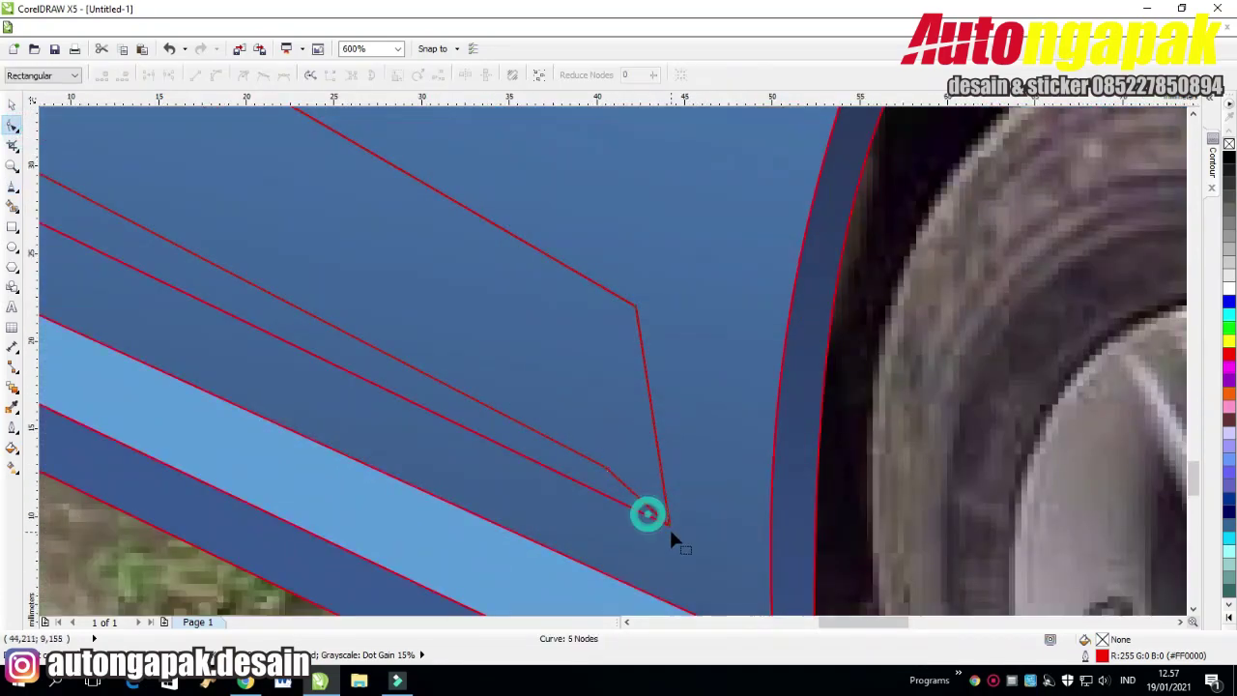
double_click(669, 525)
left_click_drag(607, 468, 652, 495)
left_click_drag(635, 306, 628, 303)
left_click(671, 301)
scroll(672, 312, "down", 2)
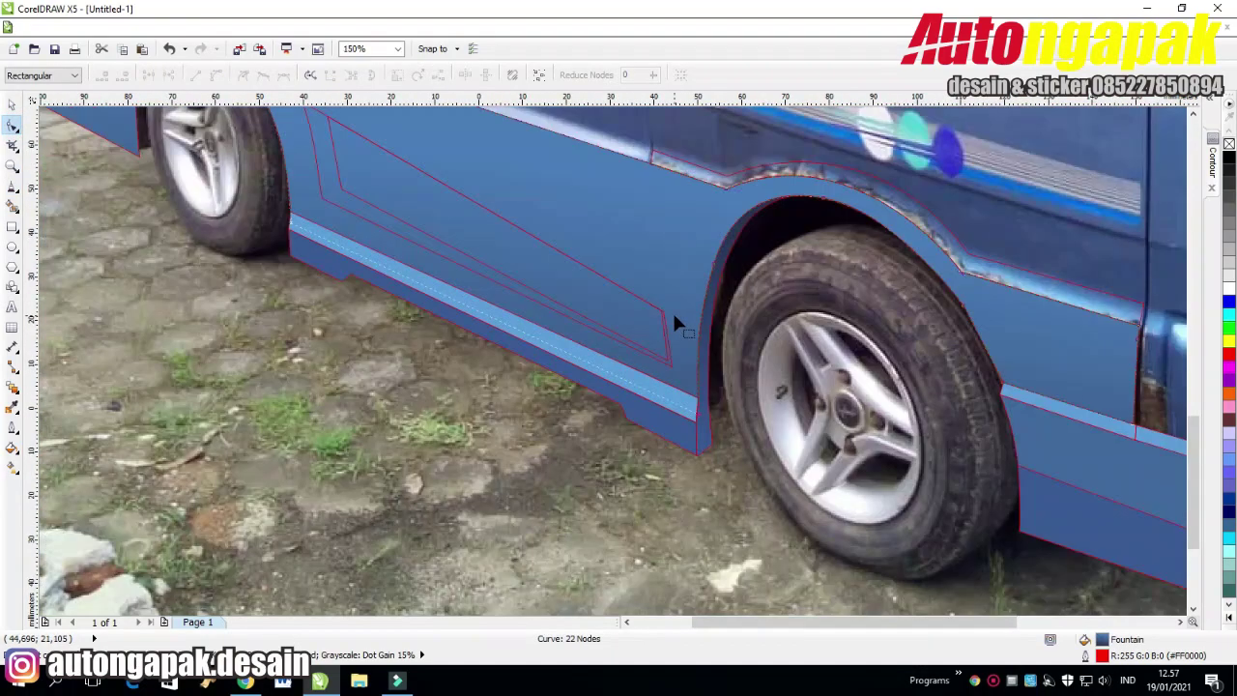
left_click_drag(339, 188, 327, 116)
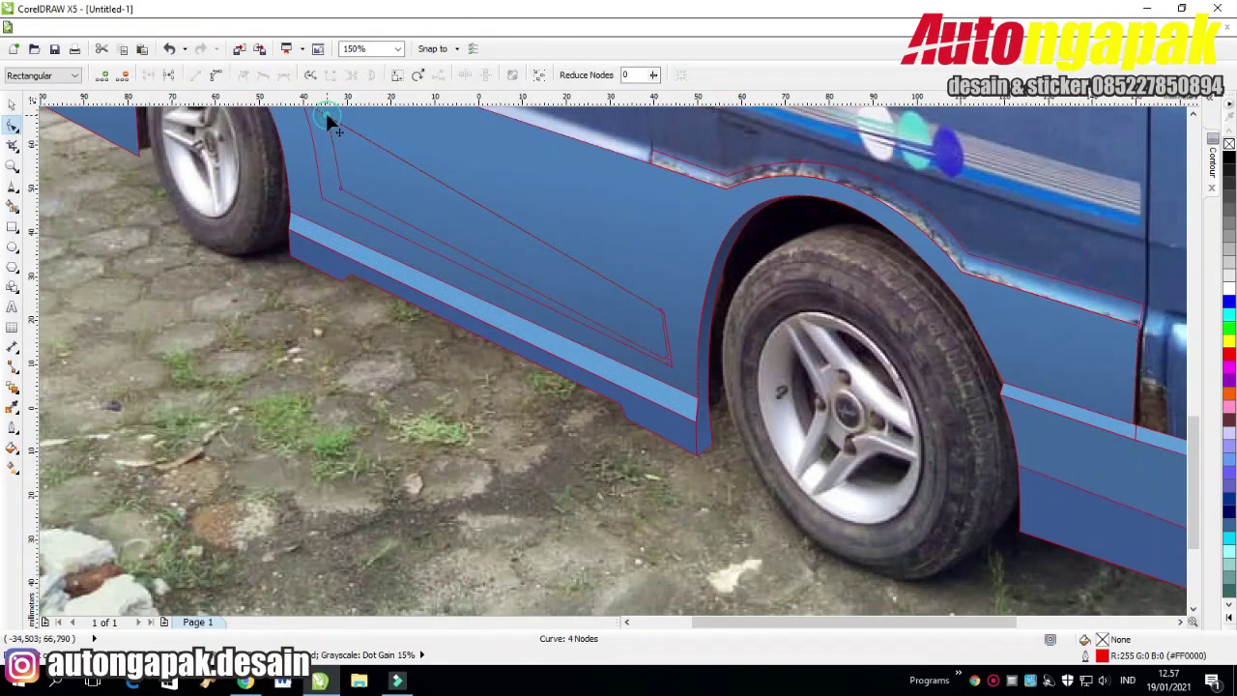
left_click(343, 184)
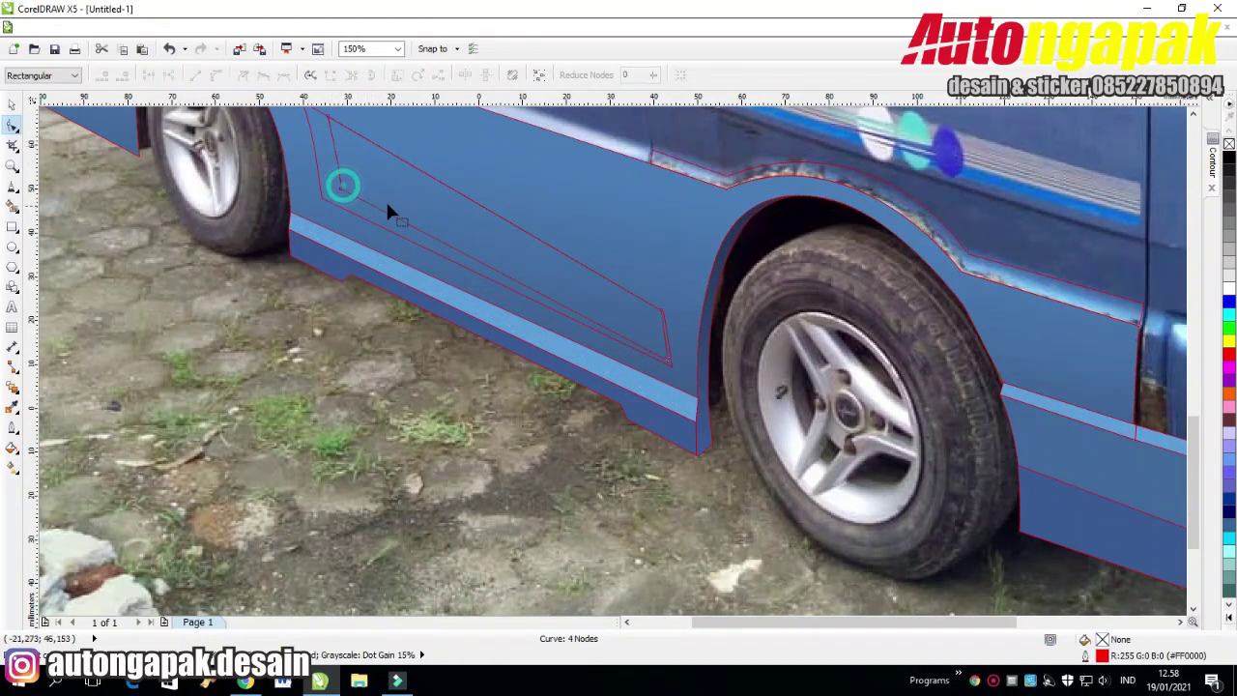
Fill the inner shape with a linear two-color fountain fill from dark blue to light blue.
left_click(13, 103)
left_click(13, 448)
left_click(73, 493)
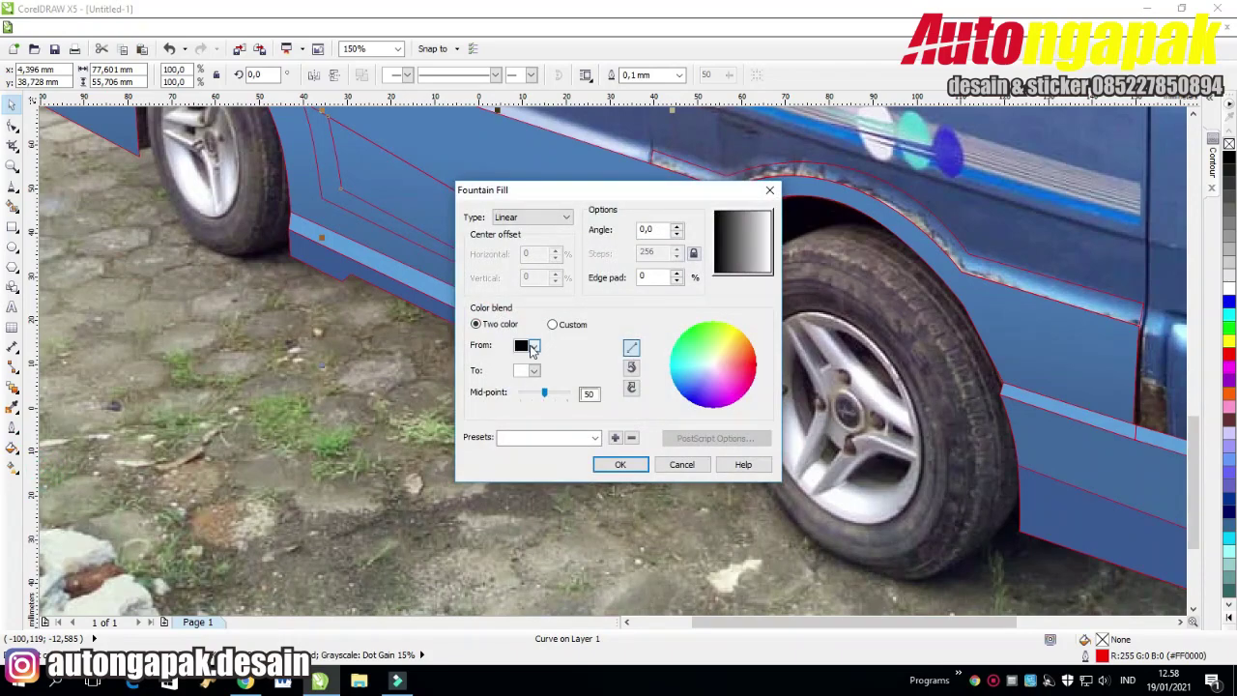
left_click(534, 346)
left_click(513, 455)
left_click(534, 371)
left_click(523, 486)
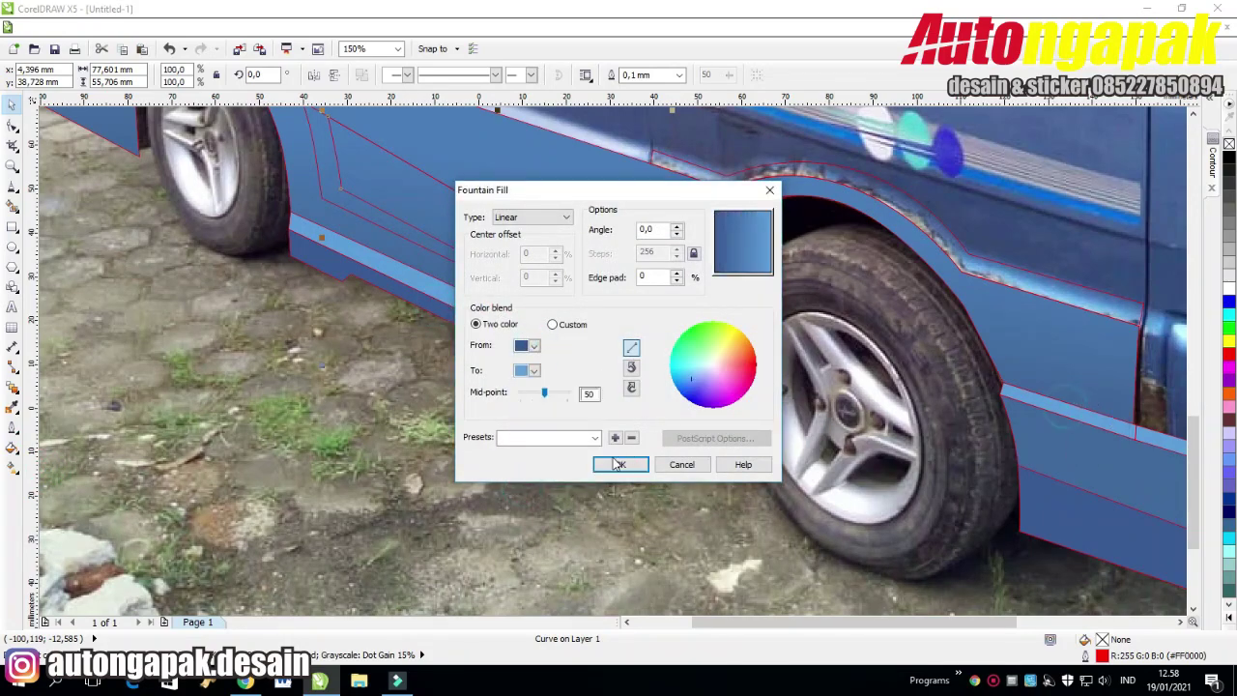
left_click(619, 464)
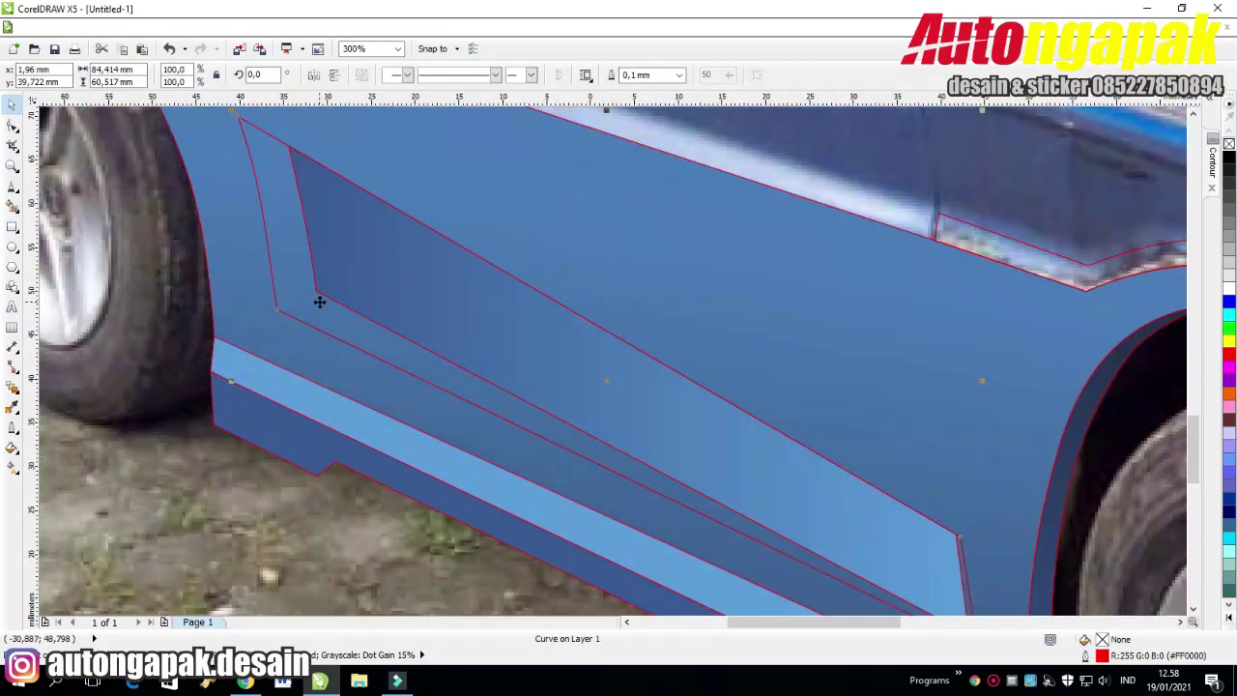
Draw a closed strip about 80 by 41 mm between the lower edges of the inner and outer tapered outlines.
key("F5")
left_click(277, 309)
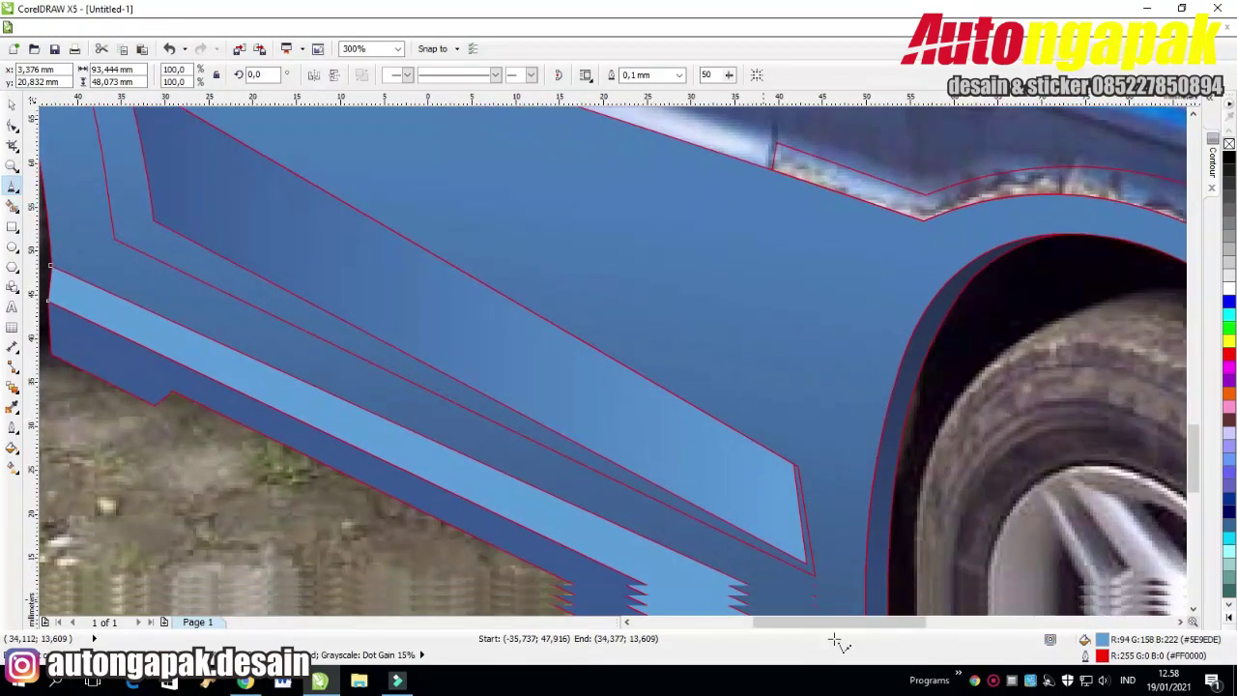
left_click(815, 568)
left_click(111, 225)
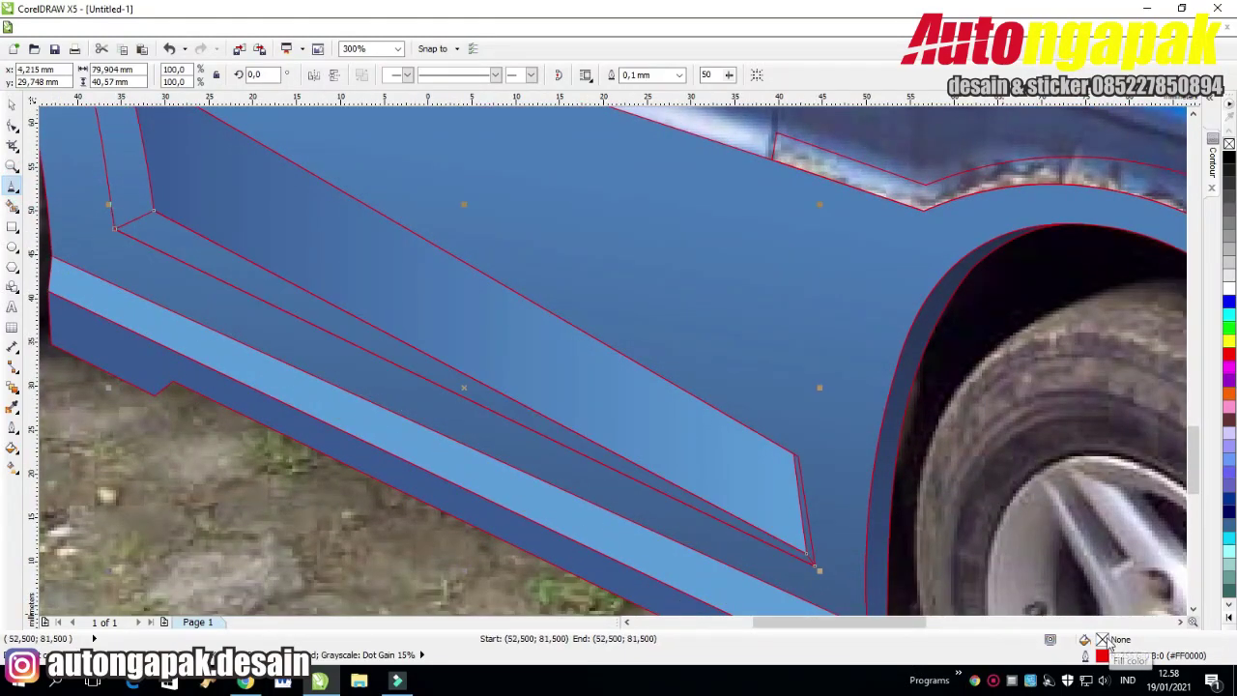
Fill the new strip along the recess's lower edge with light blue #5E9EDE.
double_click(1107, 641)
left_click(311, 127)
left_click(88, 290)
left_click(280, 342)
scroll(145, 336, "down", 1)
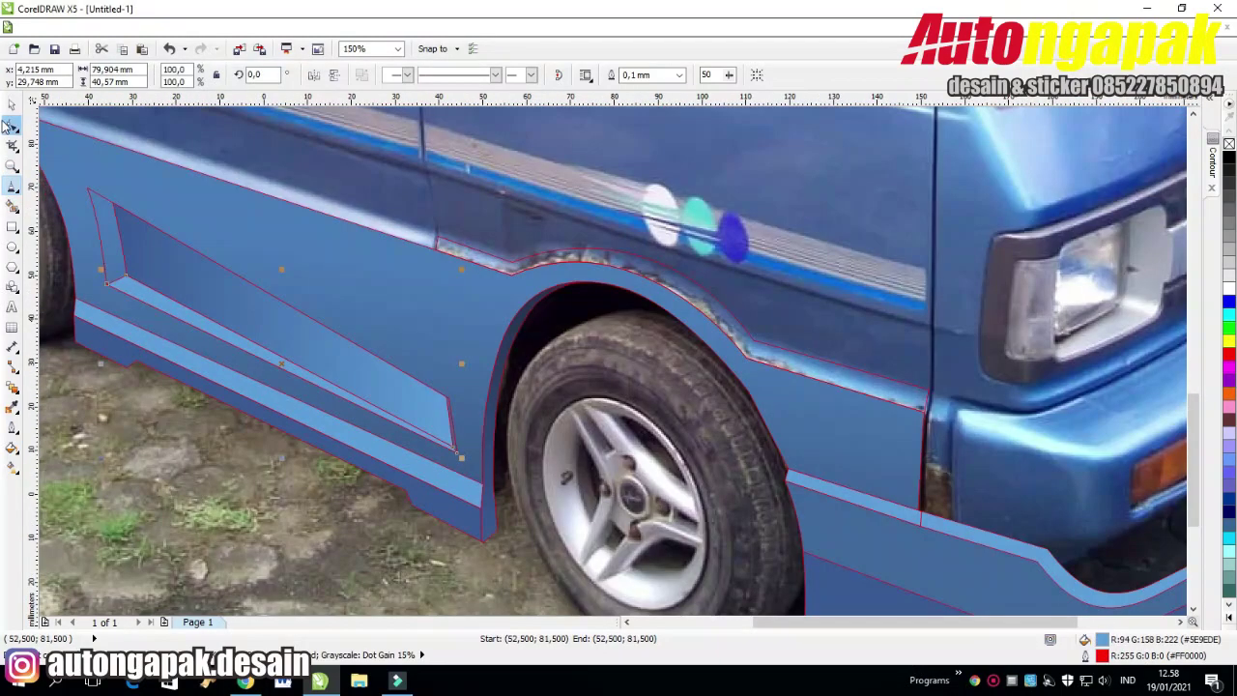
Draw a rectangle about 13 by 24 mm over the recess's rear end and trim away its overlap with the inner shapes.
left_click(10, 105)
left_click(161, 166)
scroll(82, 202, "up", 2)
left_click(12, 227)
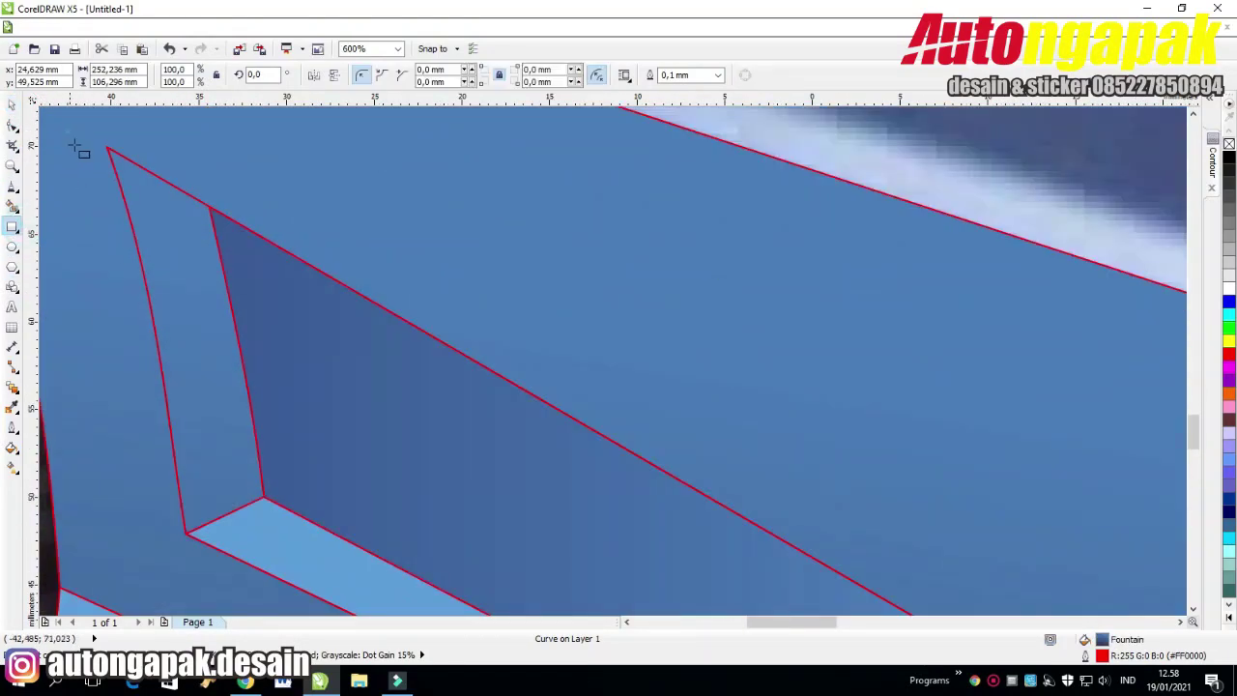
left_click_drag(68, 130, 302, 556)
key("space")
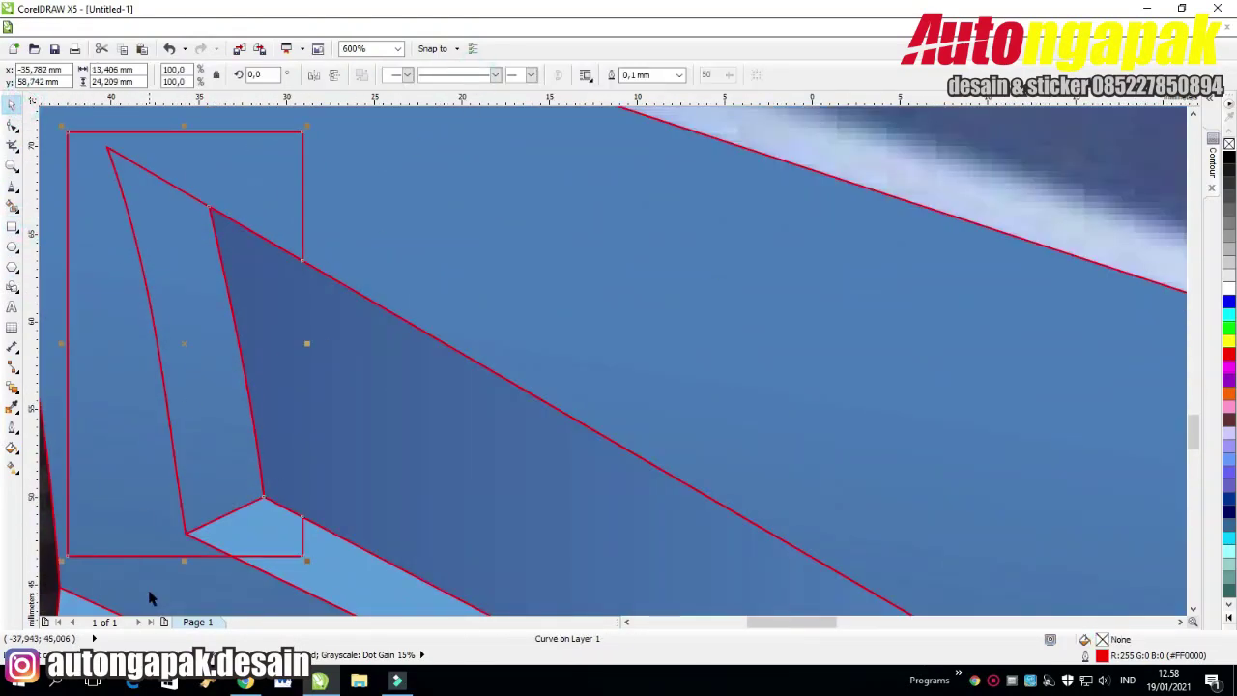
left_click(267, 544, "shift")
left_click(473, 77)
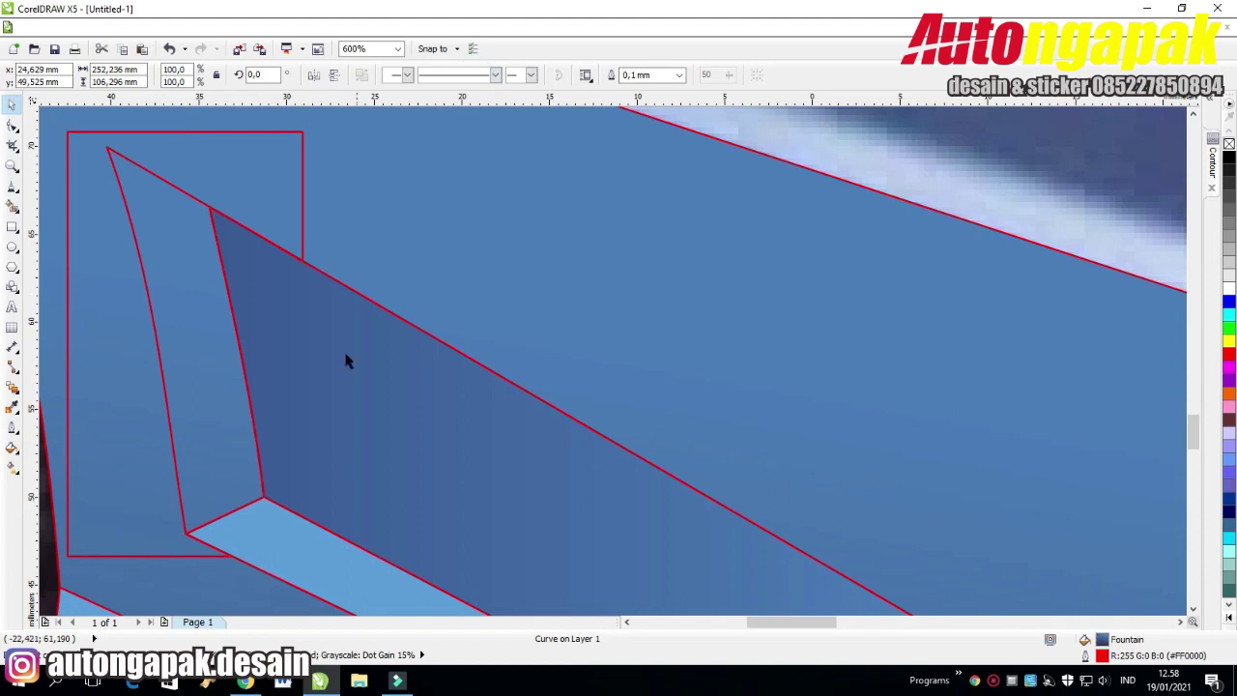
Cut the rectangle down to the sliver between the outer and inner rear edges and delete the surplus outside the outline.
left_click(181, 407)
left_click(244, 175, "shift")
left_click(471, 76)
left_click(294, 159)
key("Delete")
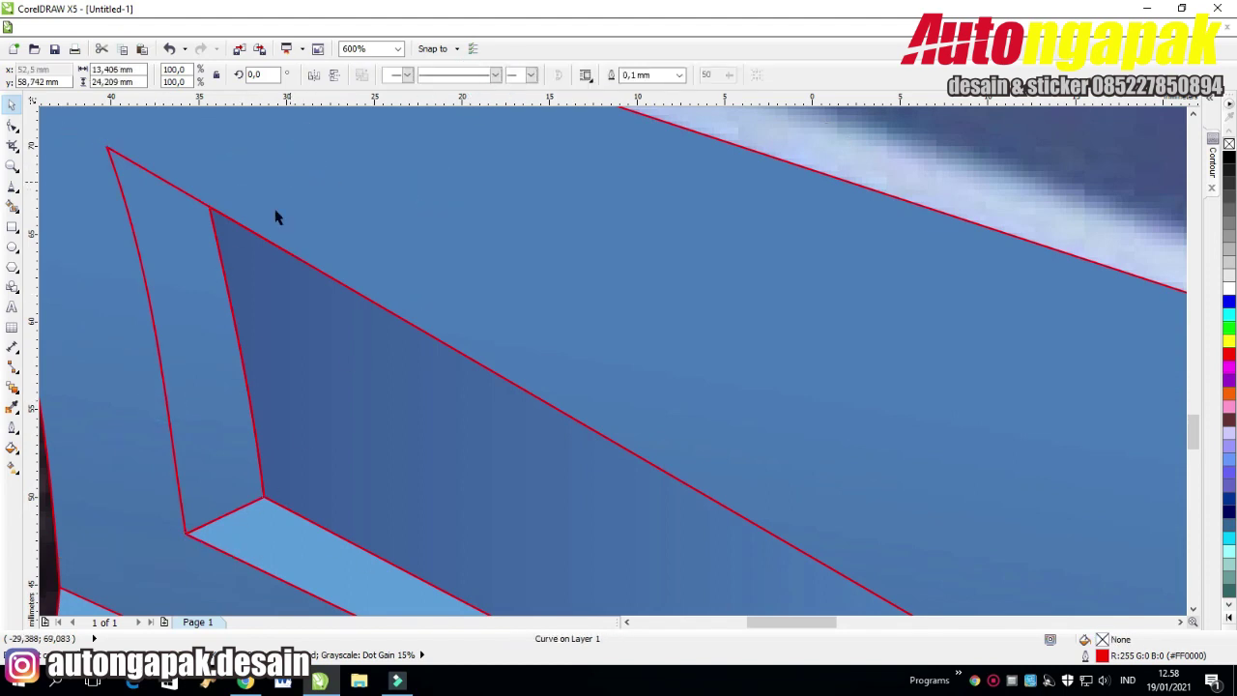
Fill the rear sliver with a linear two-color fountain fill in blue tones at a 270° angle.
left_click(163, 262)
left_click(13, 448)
left_click(78, 469)
type("2")
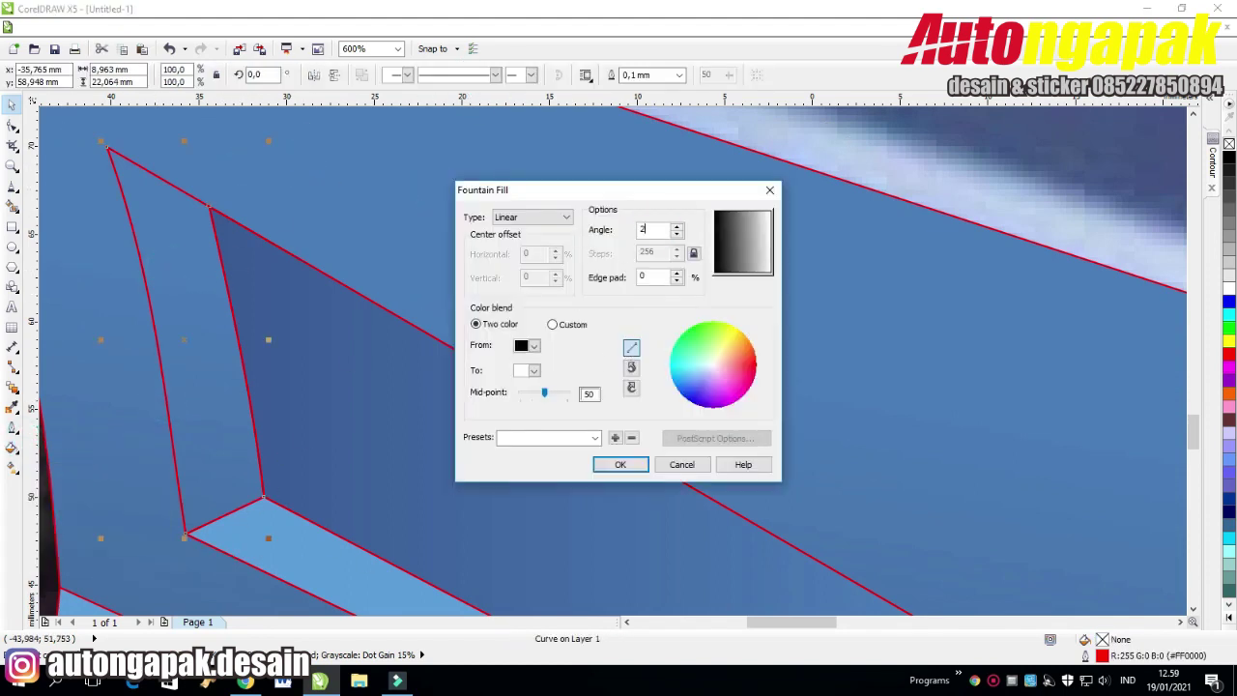
type("70")
left_click(534, 370)
left_click(522, 489)
left_click(306, 505)
left_click(534, 345)
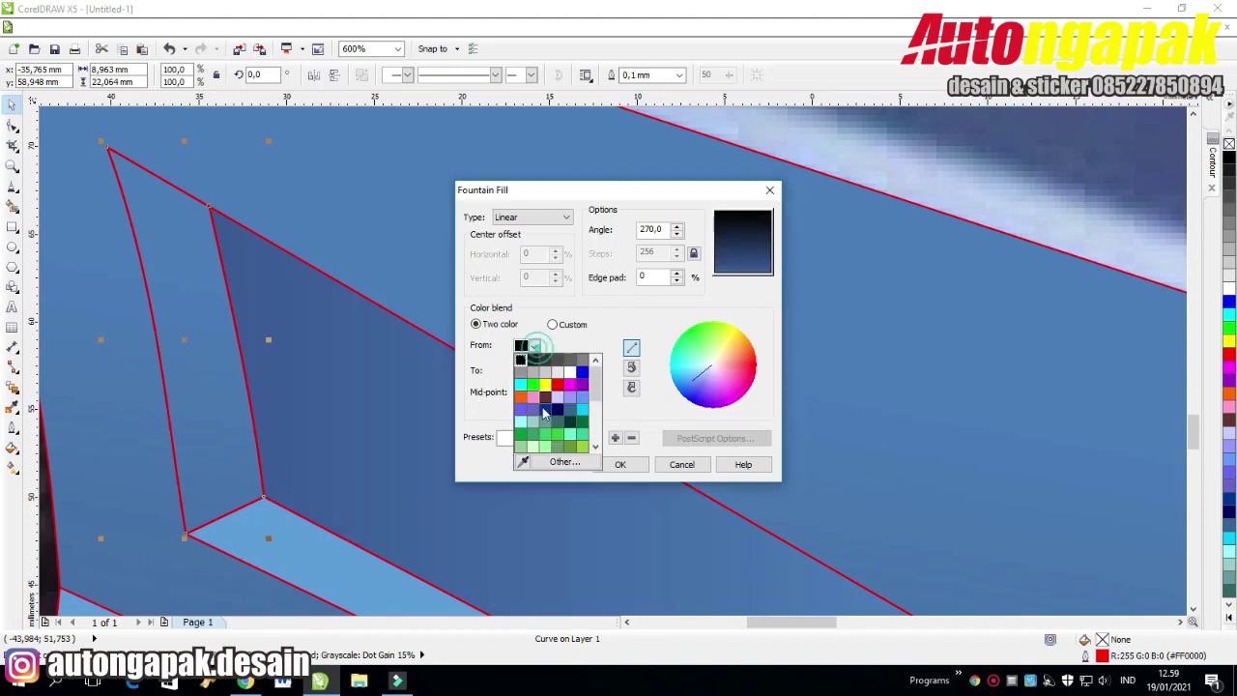
left_click(544, 414)
left_click(620, 463)
key("F4")
left_click(175, 174)
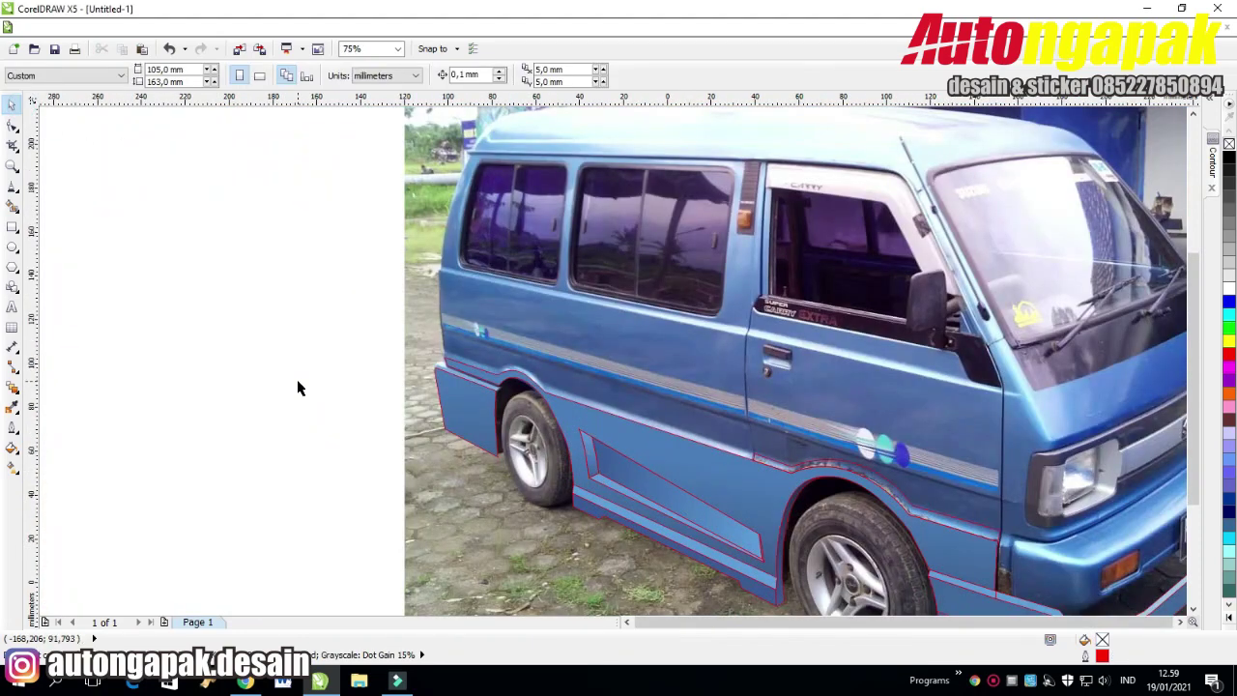
key("F3")
scroll(336, 467, "up", 2)
scroll(424, 413, "up", 2)
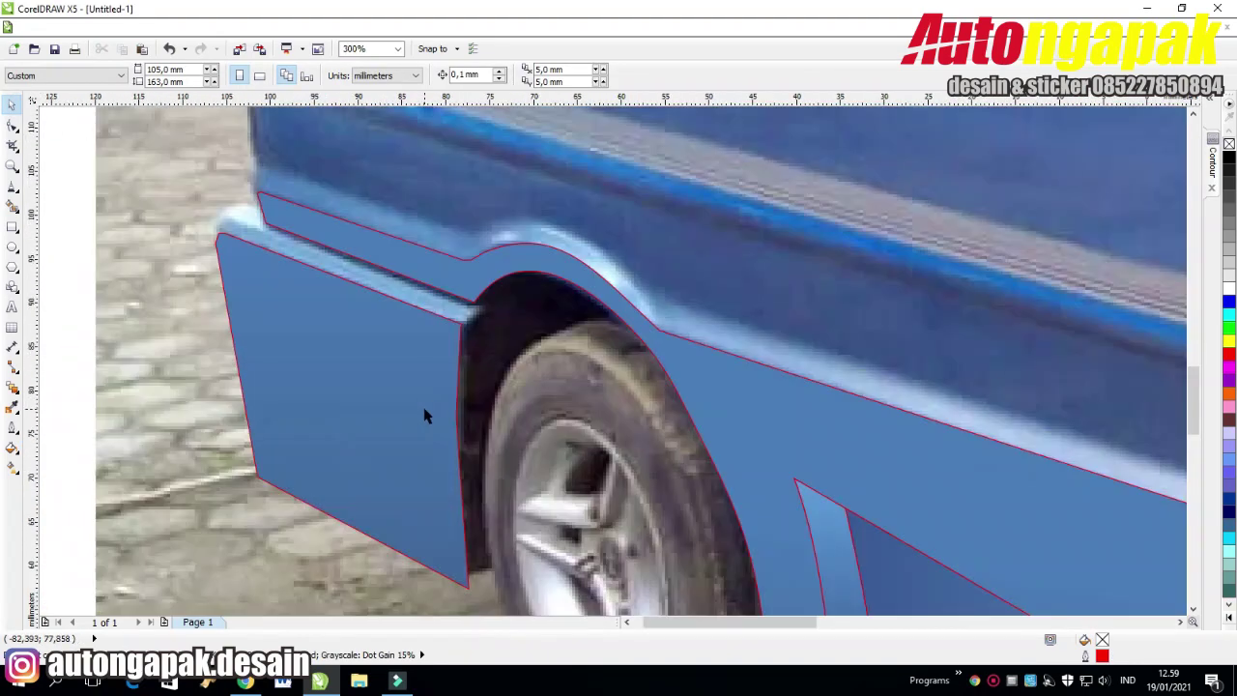
left_click(13, 185)
left_click_drag(428, 396, 432, 503)
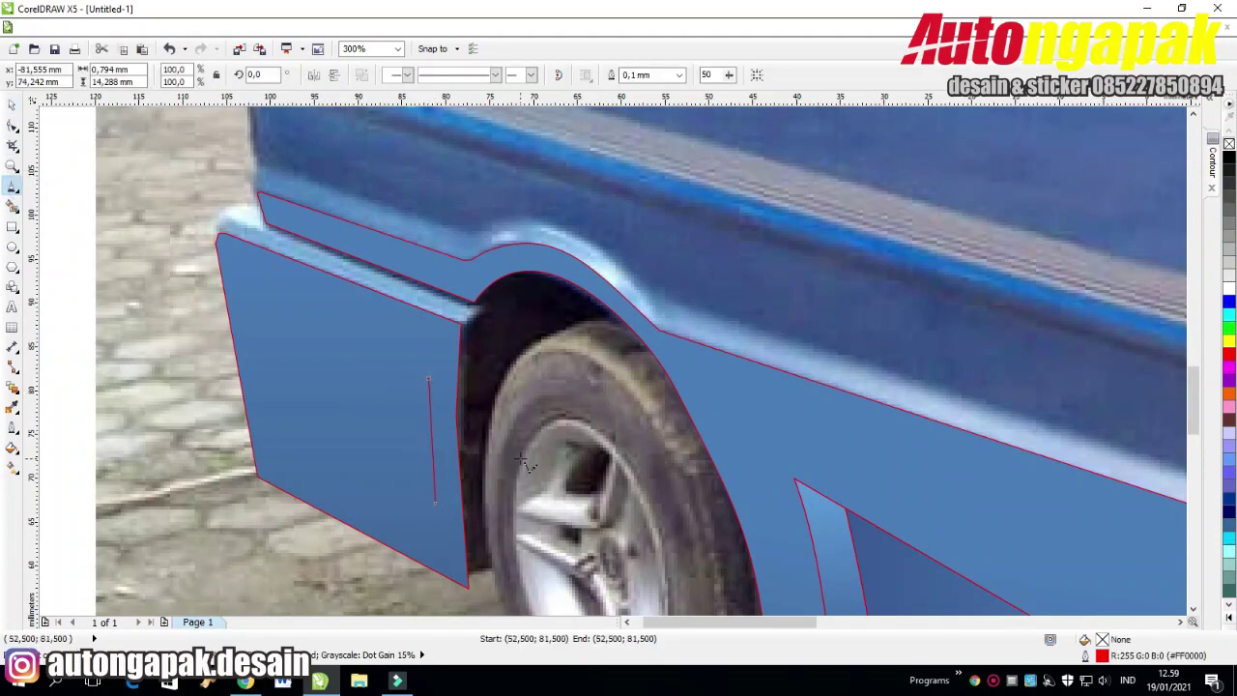
Draw a narrow closed strip along the lower edge of the rear panel behind the rear wheel, extending slightly below it.
left_click(1195, 610)
left_click(1195, 610)
scroll(762, 432, "down", 3)
scroll(751, 425, "up", 2)
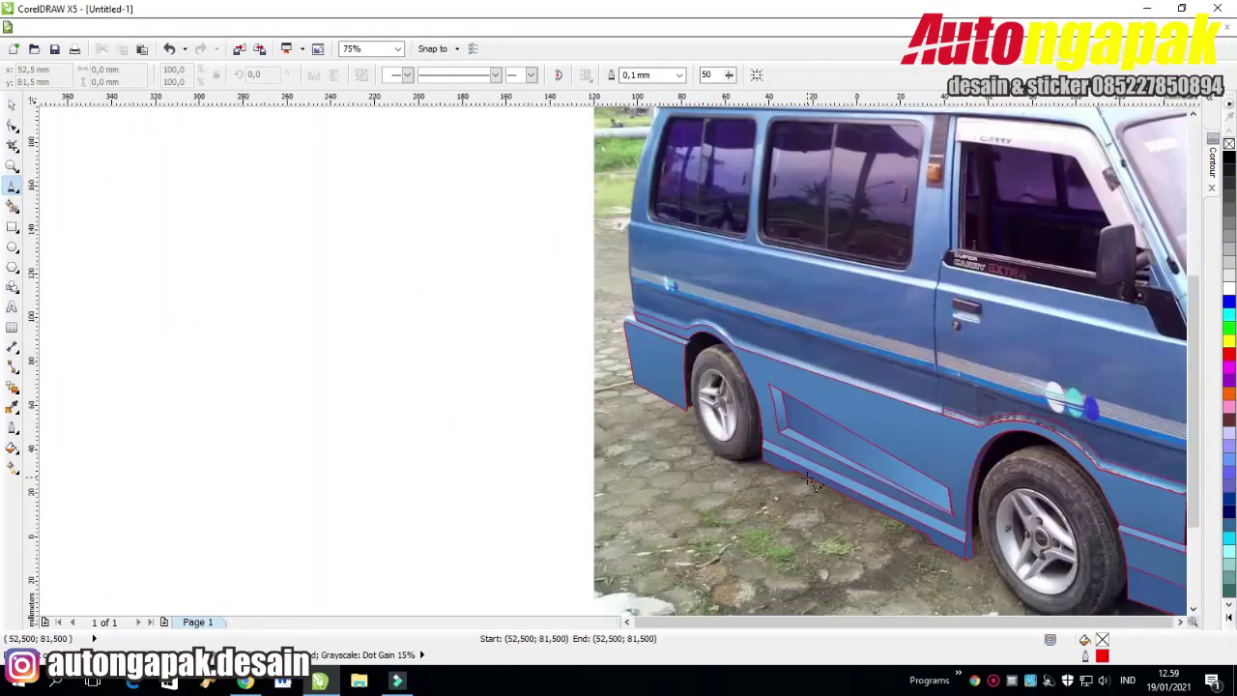
left_click(618, 385)
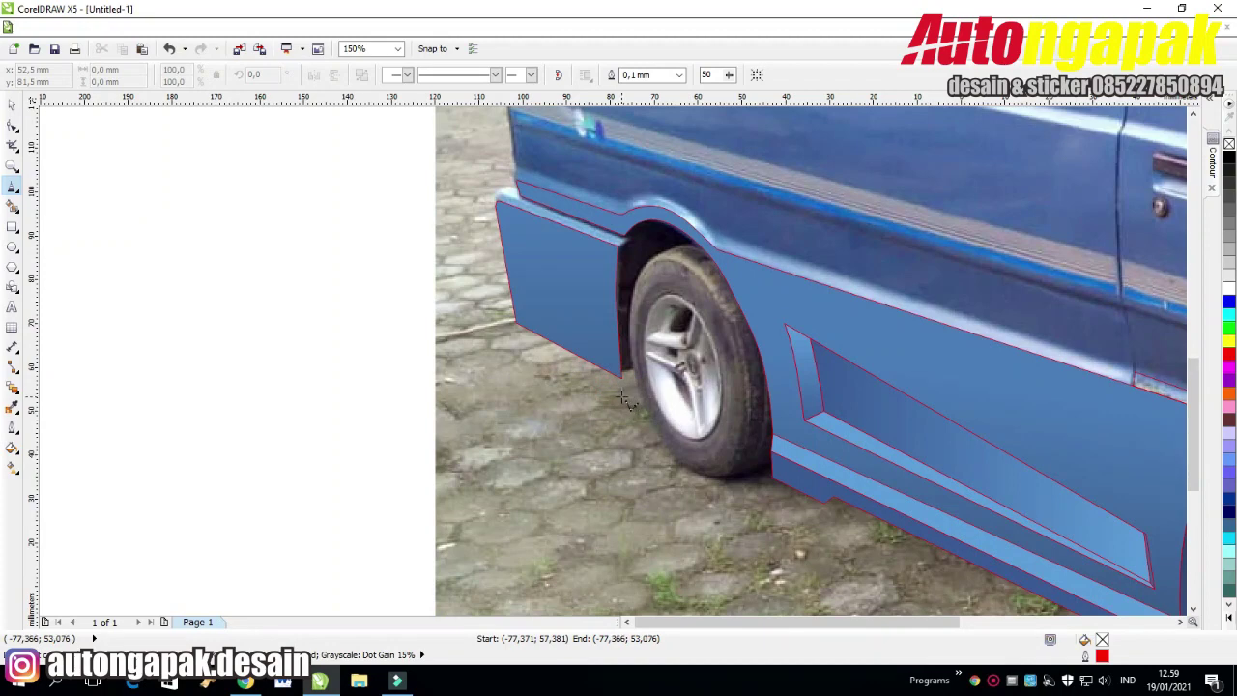
left_click(506, 304)
left_click(622, 377)
left_click(622, 395)
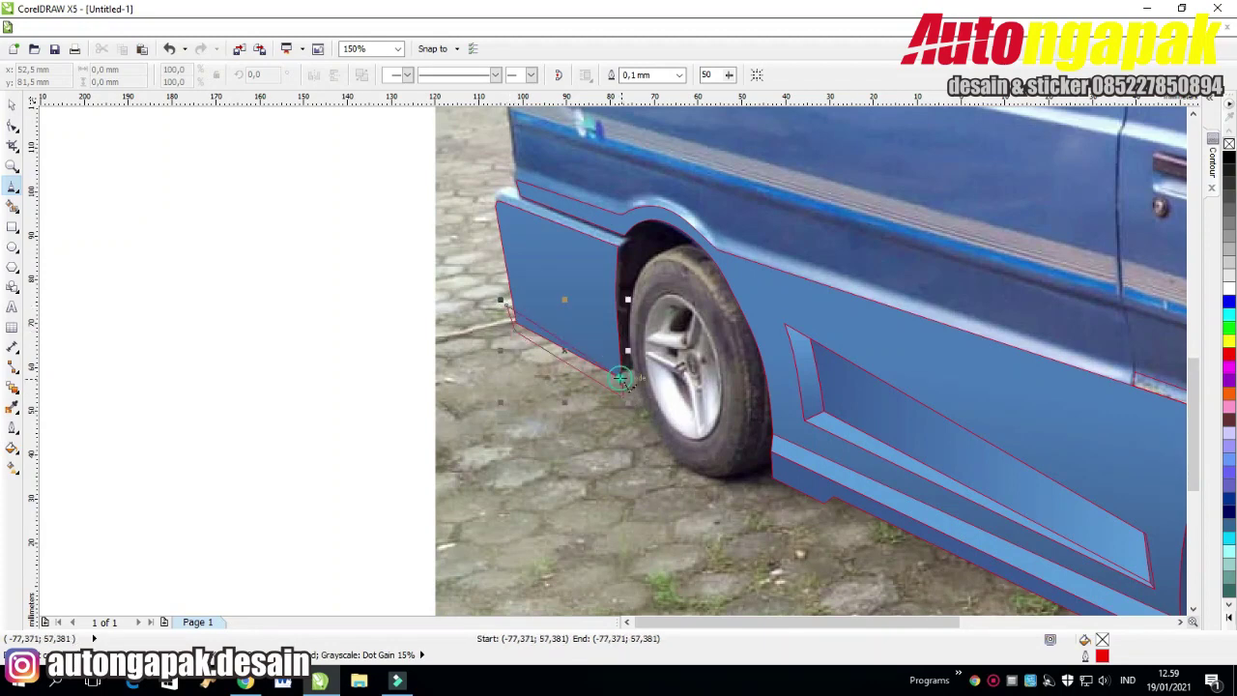
Reshape the strip below the rear panel by moving its corner nodes so it forms a slanted band across the panel's lower edge.
scroll(643, 379, "up", 1)
left_click(12, 104)
left_click(154, 254)
scroll(580, 364, "down", 1)
left_click(528, 351)
scroll(503, 336, "up", 1)
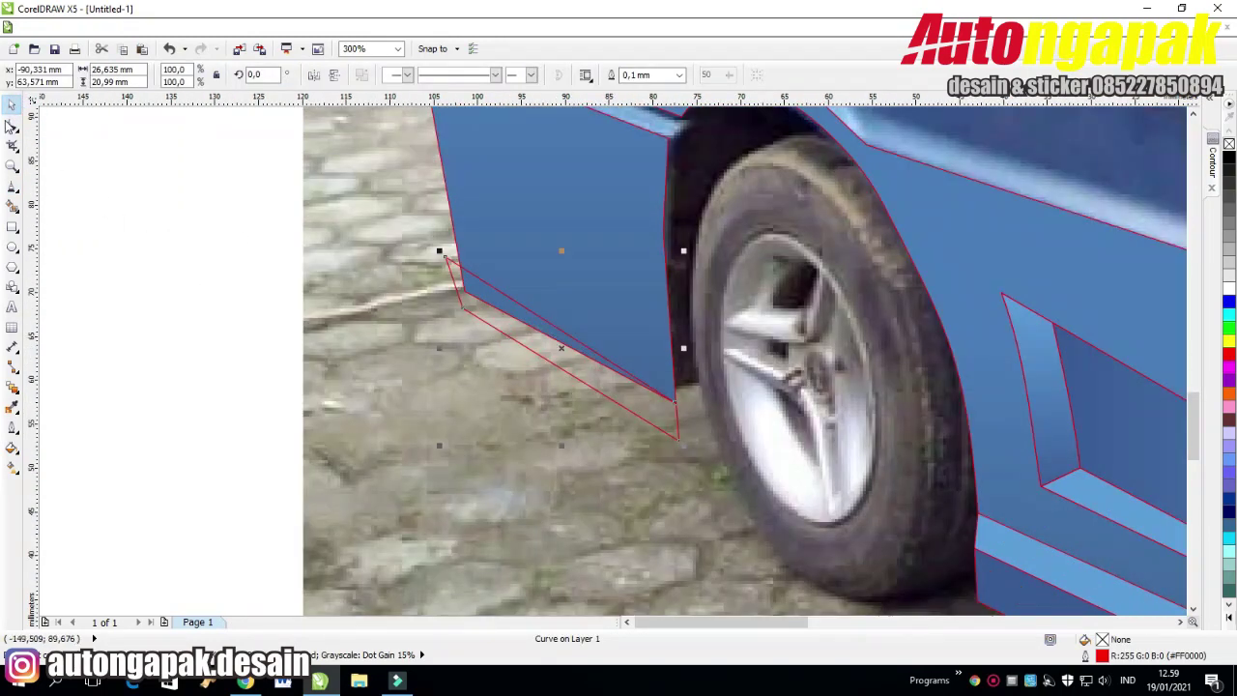
left_click(11, 126)
left_click_drag(462, 308, 452, 308)
left_click_drag(675, 397, 680, 357)
double_click(671, 350)
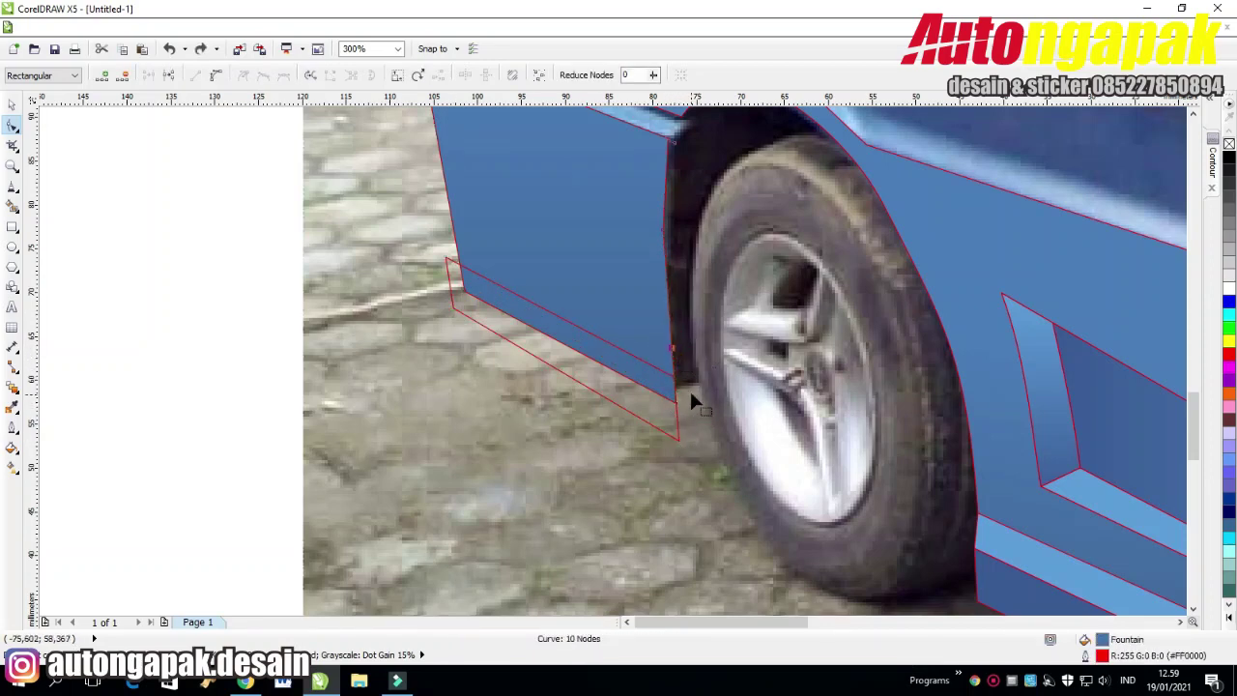
left_click(678, 435)
left_click_drag(678, 440, 666, 433)
left_click_drag(673, 376, 661, 370)
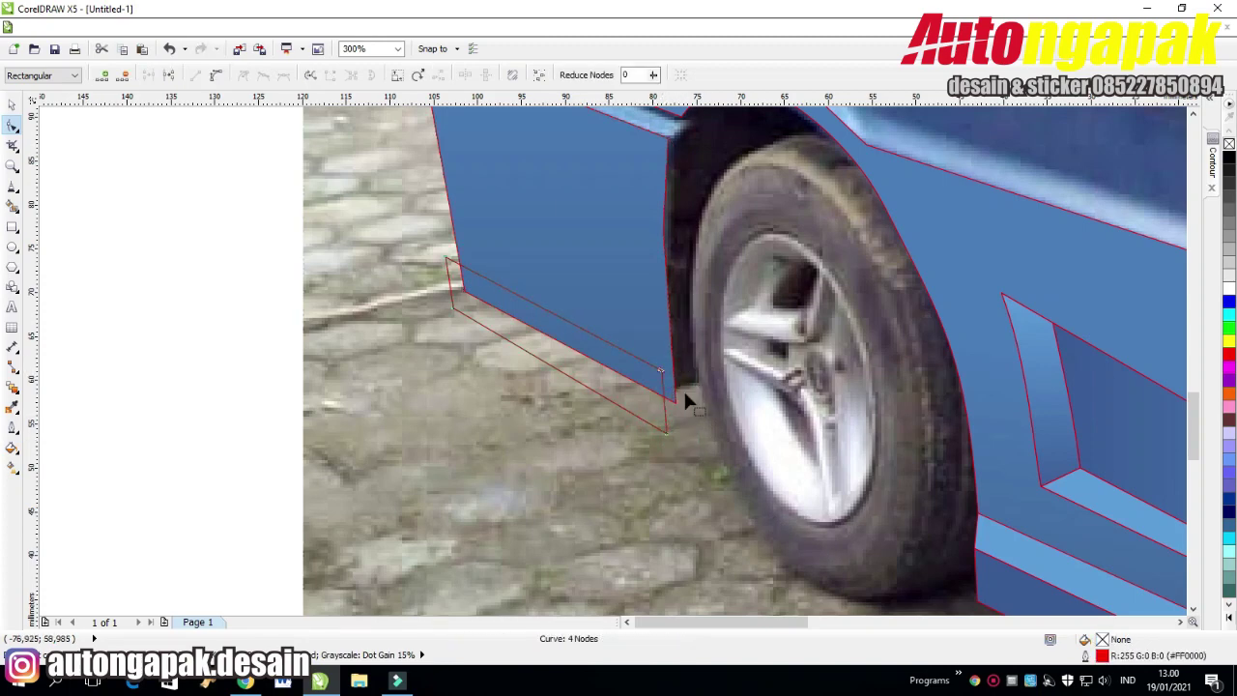
Draw a narrow closed bevel strip about 26 by 15 mm directly above the lower strip of the rear panel.
left_click(13, 185)
left_click(668, 339)
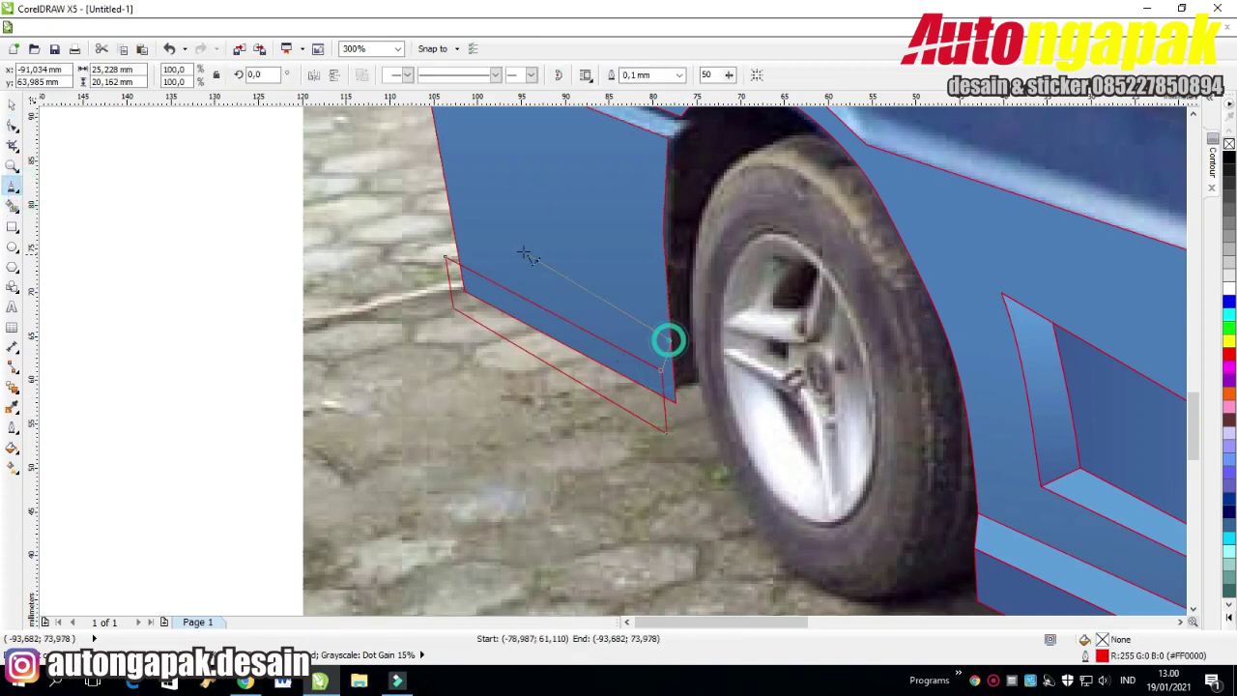
left_click(448, 255)
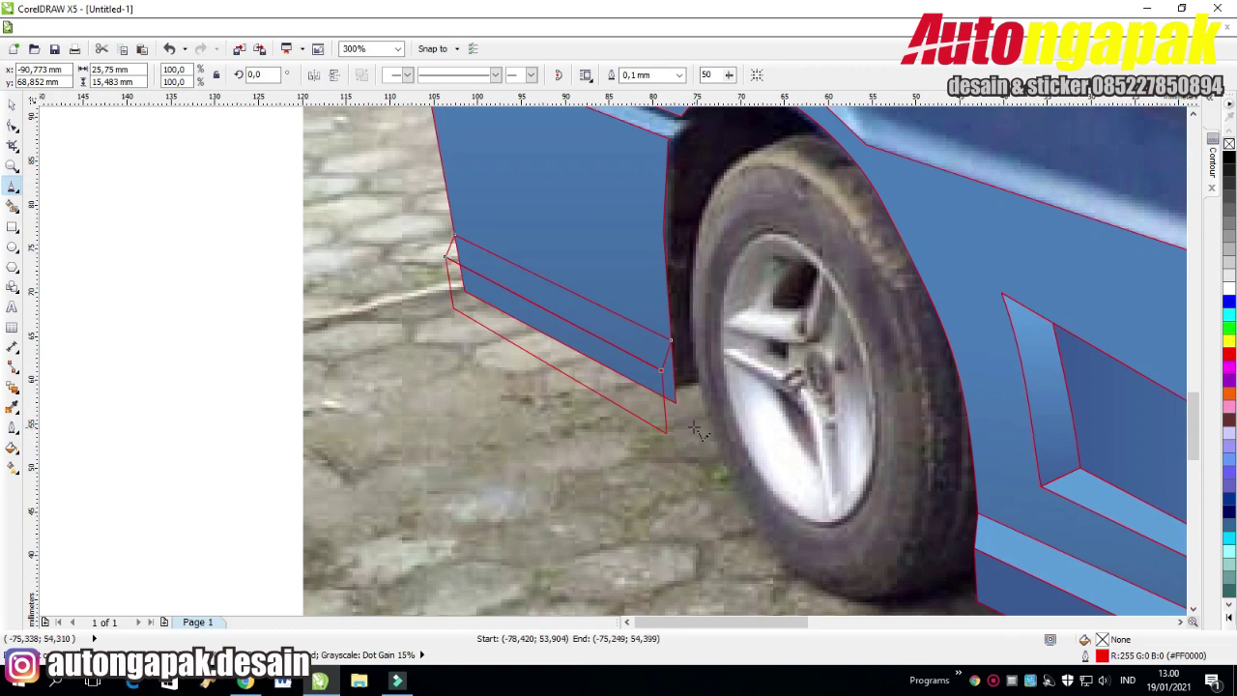
Draw a closed strip about 3.6 by 35 mm along the rear panel's wheel-side edge, delete its surplus nodes and curve its inner edge.
left_click(664, 229)
left_click(667, 429)
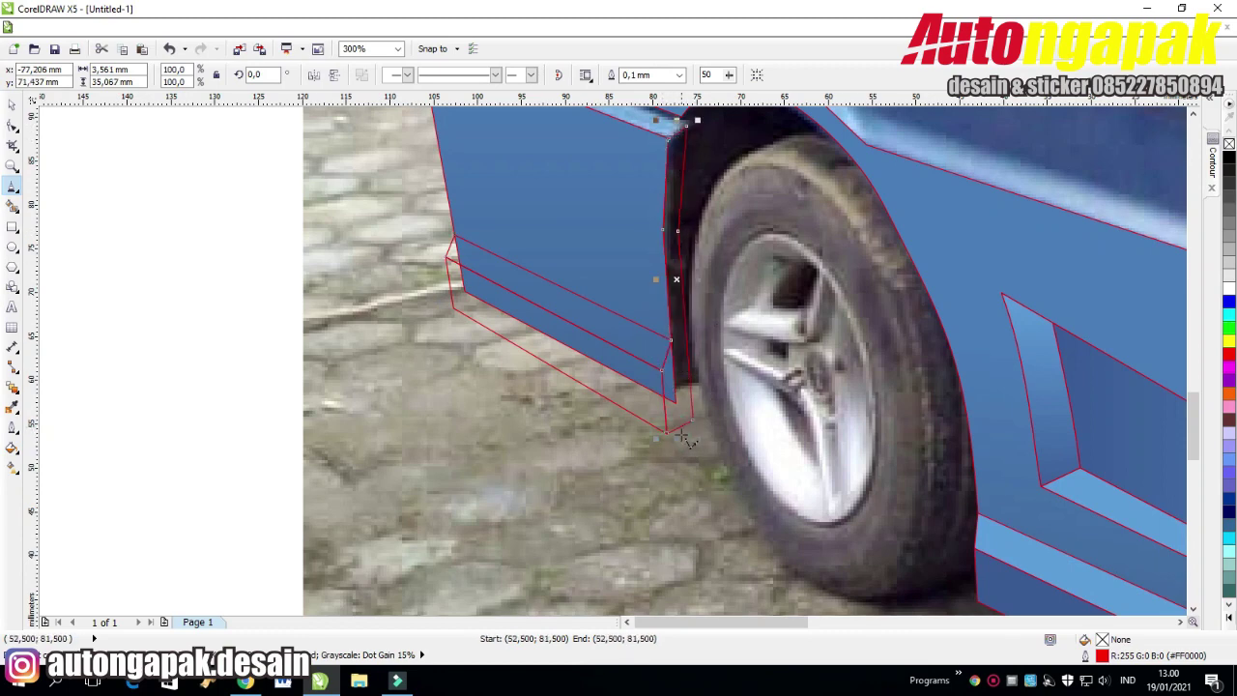
left_click(13, 125)
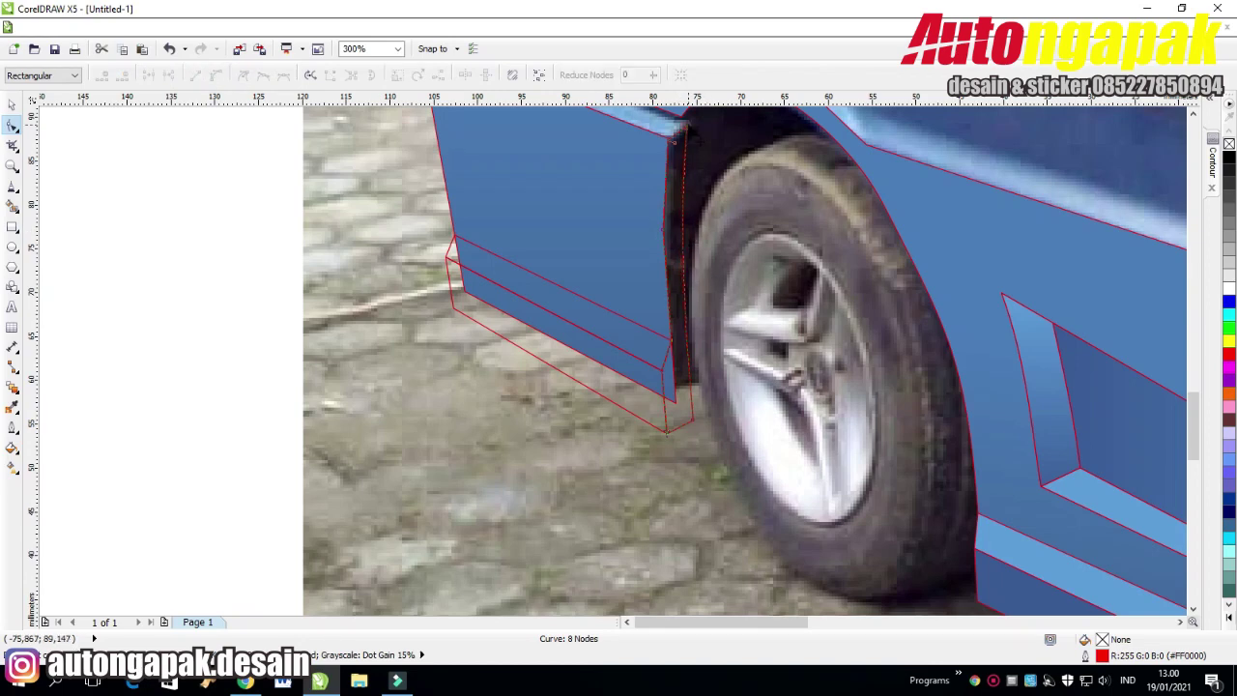
left_click(661, 233)
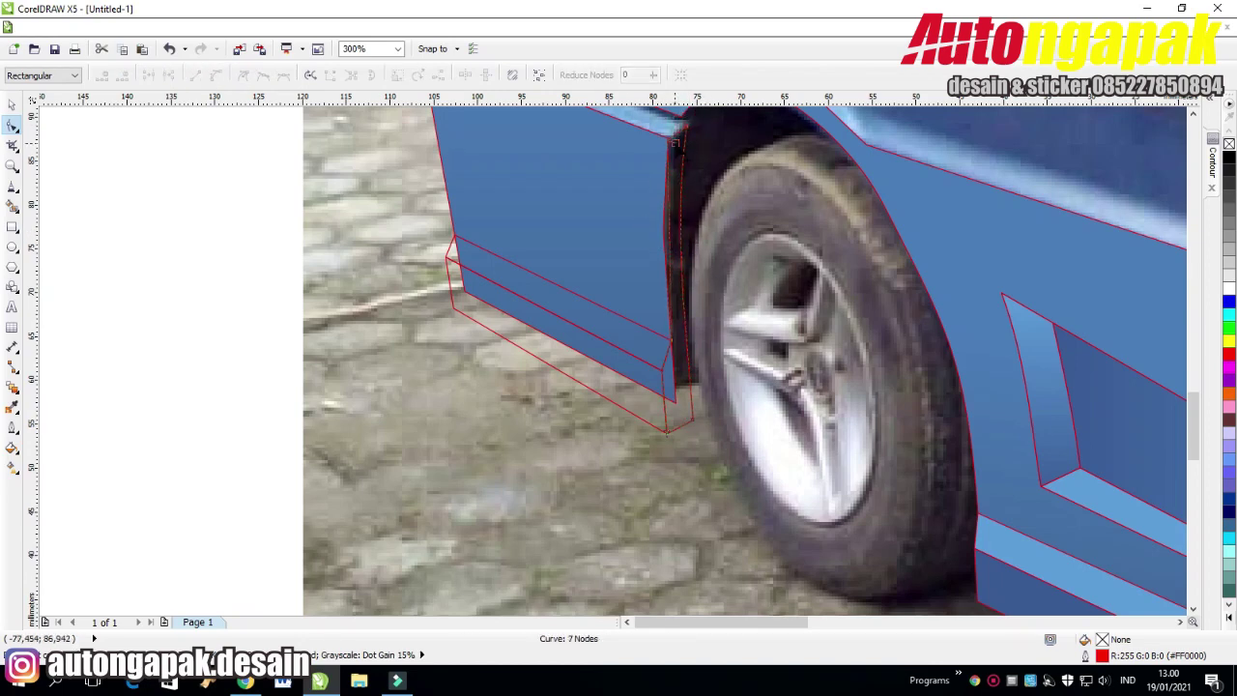
double_click(673, 140)
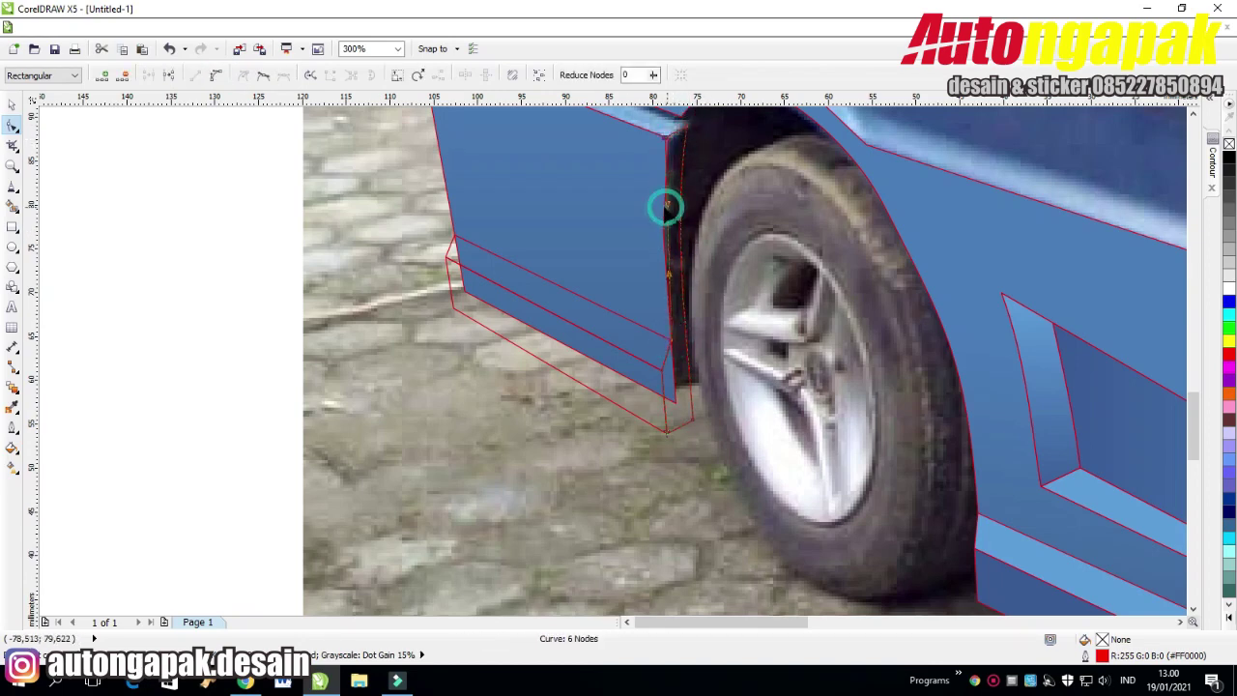
left_click(666, 206)
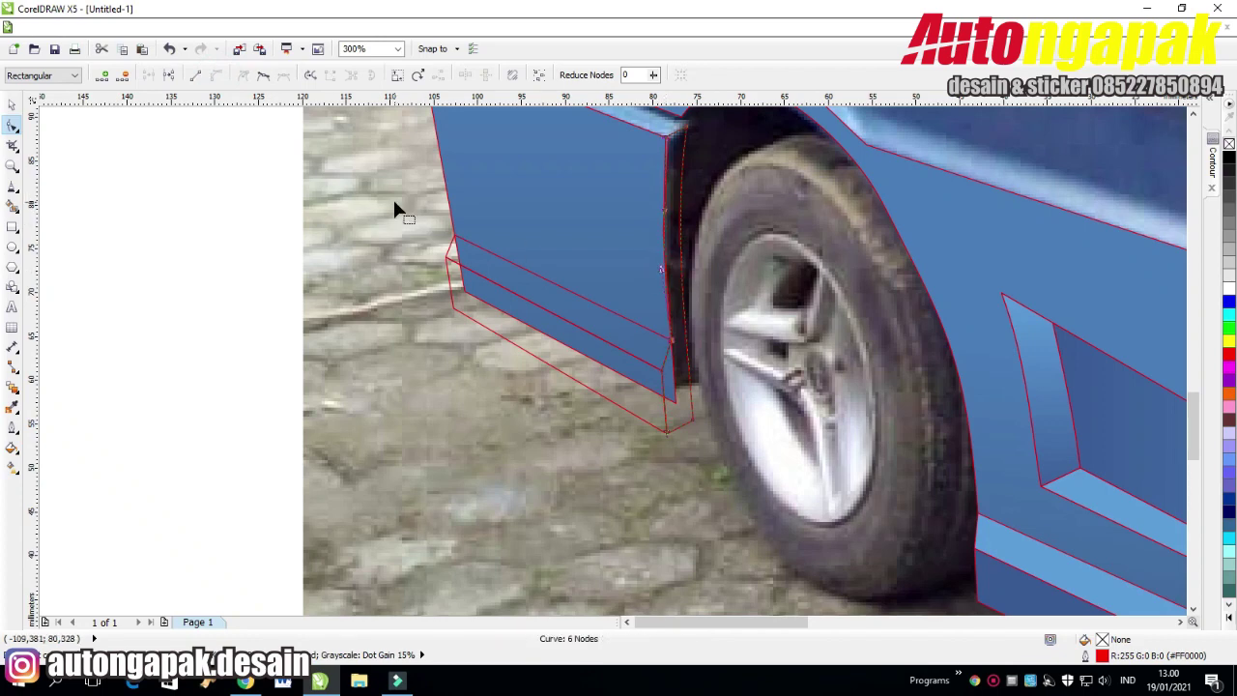
Fill the wheel-side strip with a linear two-color fountain fill at 270° using blues sampled from the side skirt.
scroll(508, 248, "down", 1)
left_click(1180, 623)
left_click(12, 104)
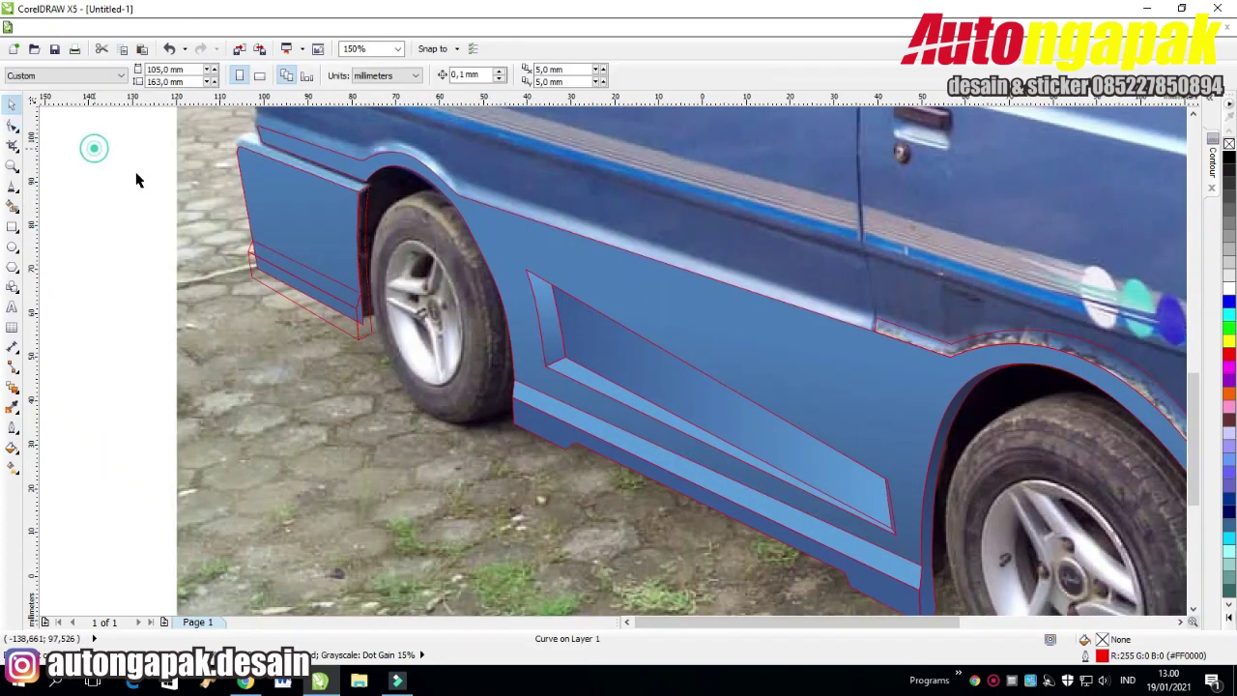
left_click(16, 449)
left_click(60, 449)
left_click(343, 341)
left_click(17, 449)
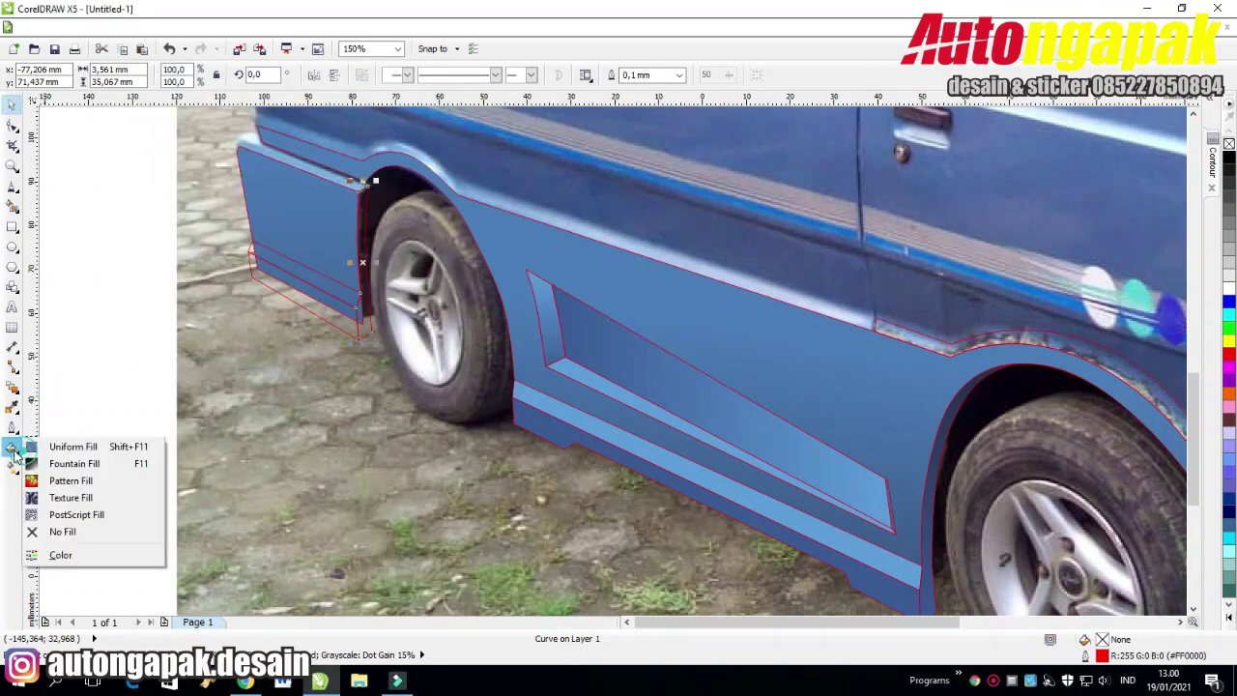
left_click(60, 462)
type("270")
left_click_drag(645, 190, 641, 254)
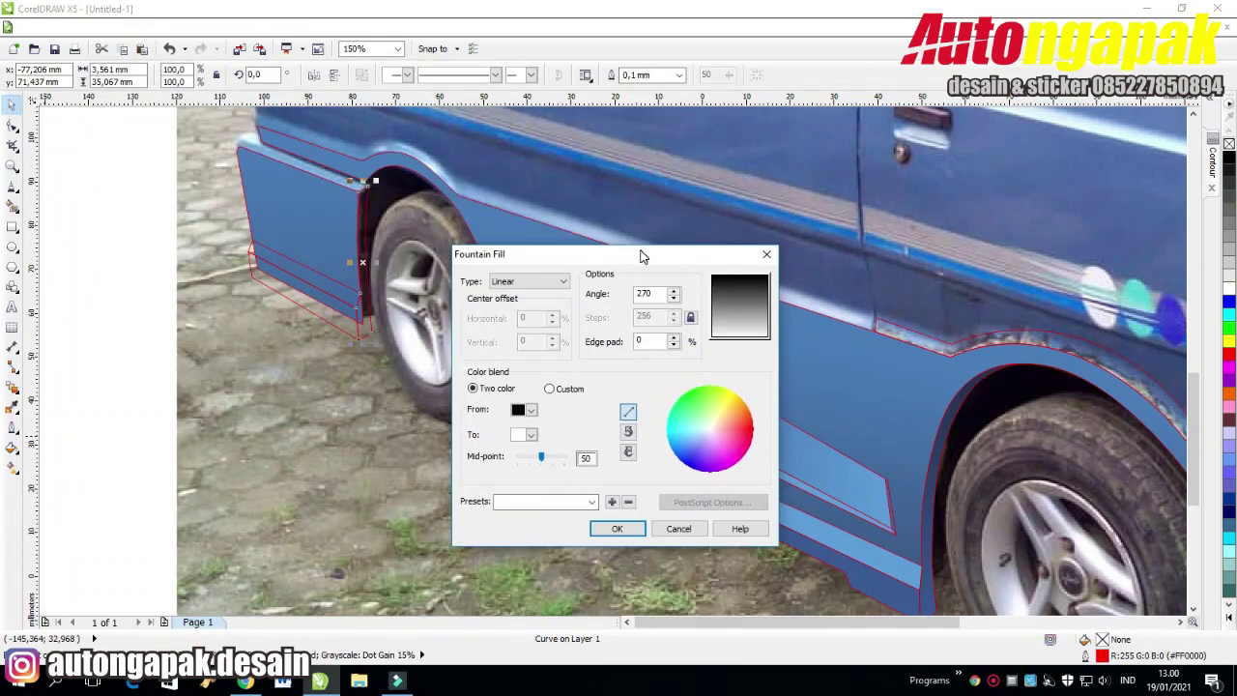
left_click(531, 434)
left_click(520, 551)
left_click(933, 583)
left_click(531, 410)
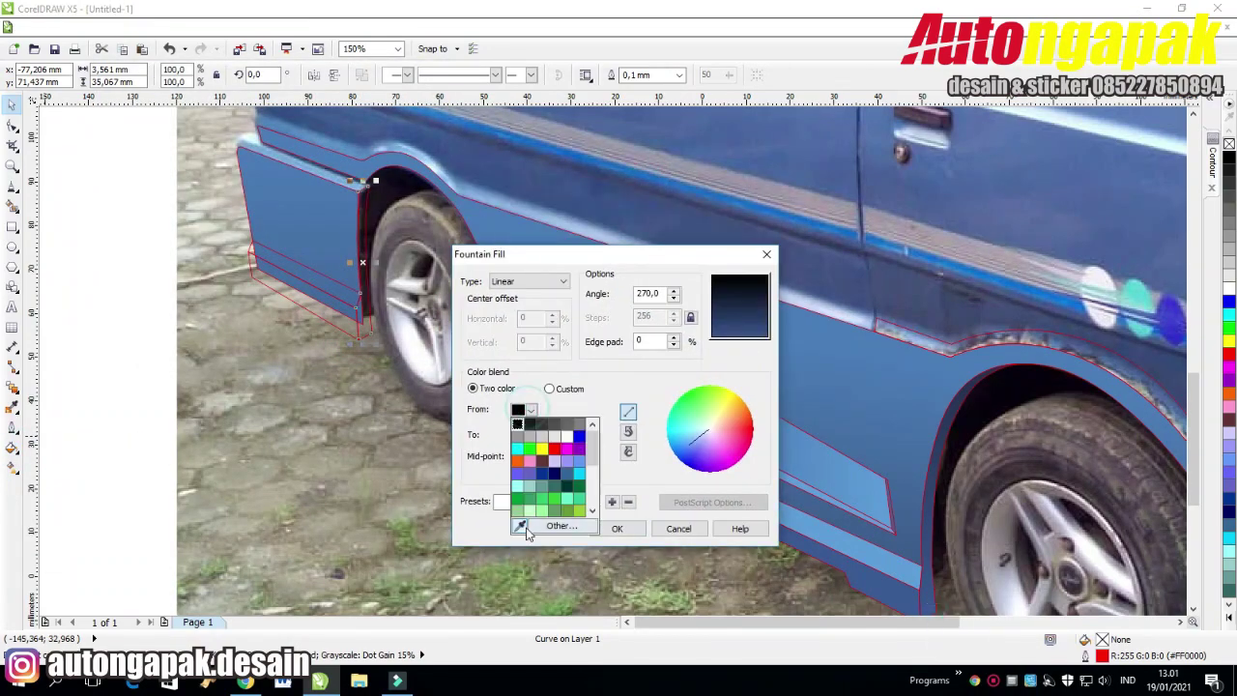
left_click(520, 528)
left_click(980, 387)
left_click(601, 529)
left_click(108, 154)
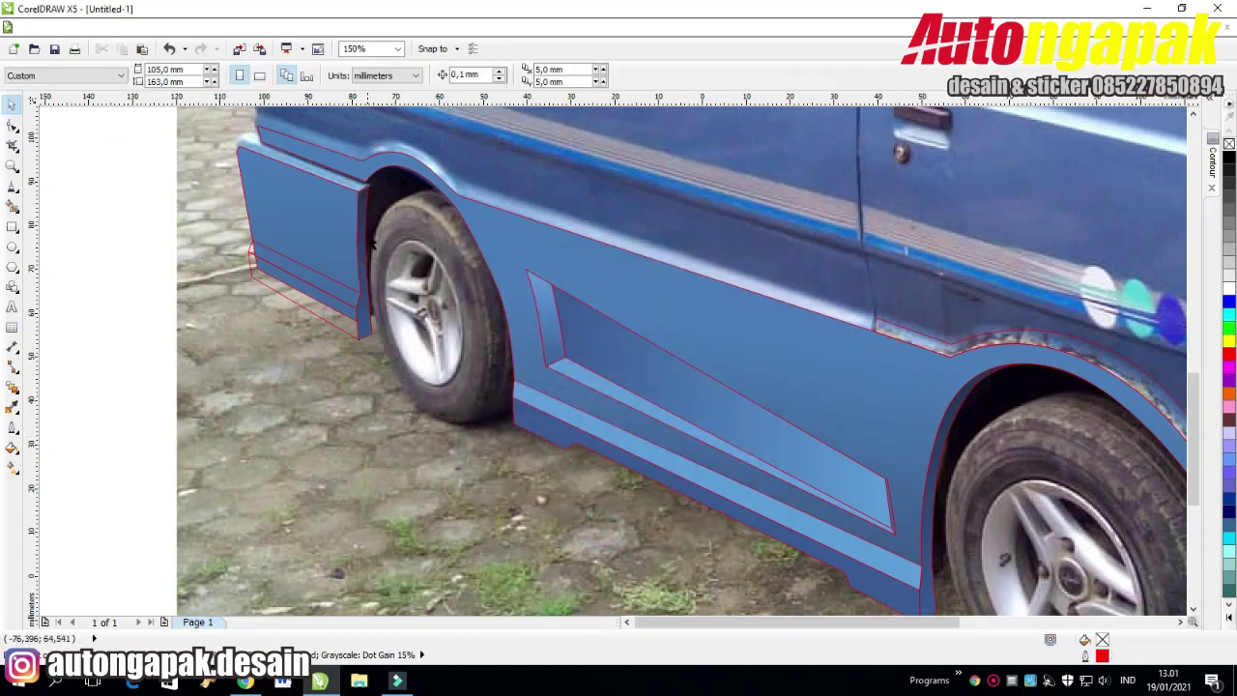
Refine the rear panel's wheel-side corner and edge nodes to follow the narrow vertical strip.
scroll(370, 194, "up", 2)
double_click(342, 196)
left_click_drag(323, 186, 331, 181)
left_click(310, 194)
left_click(326, 196)
double_click(317, 372)
scroll(384, 406, "down", 1)
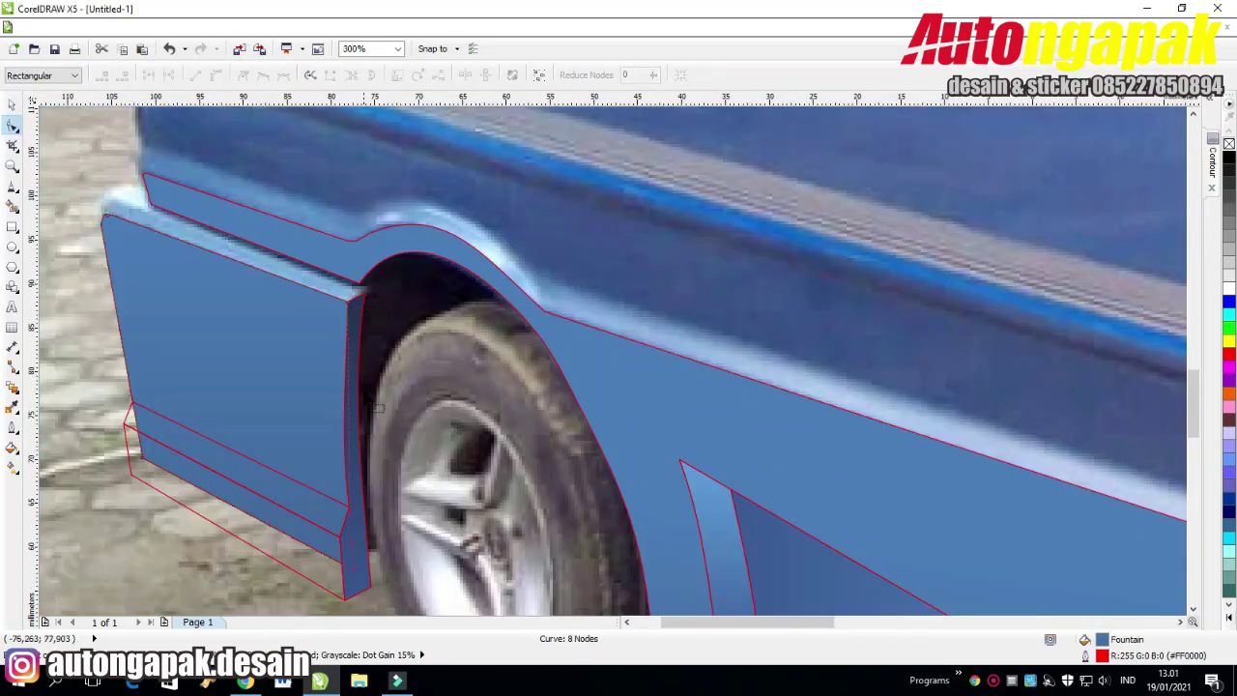
left_click(345, 383)
left_click_drag(347, 379, 345, 375)
scroll(139, 304, "down", 1)
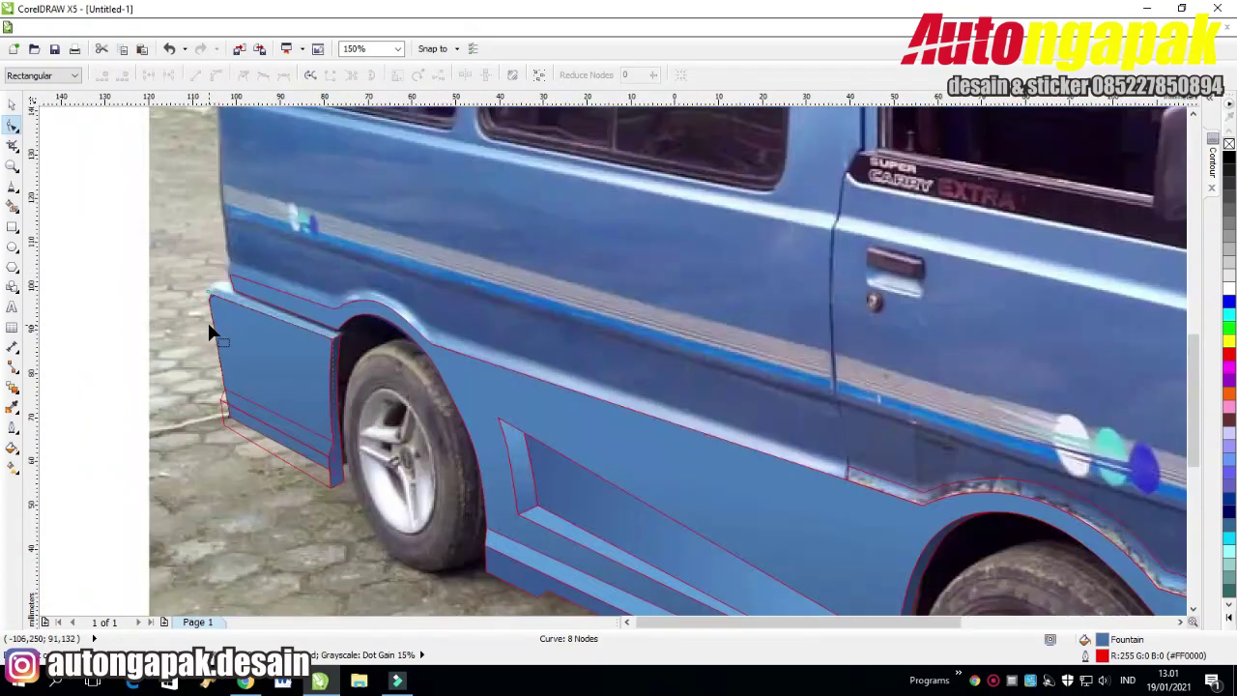
Fill the rear panel's lower strip dark blue and the bevel strip above it light blue (#5E9EDE), sampling both from the side skirt.
key("shift+F11")
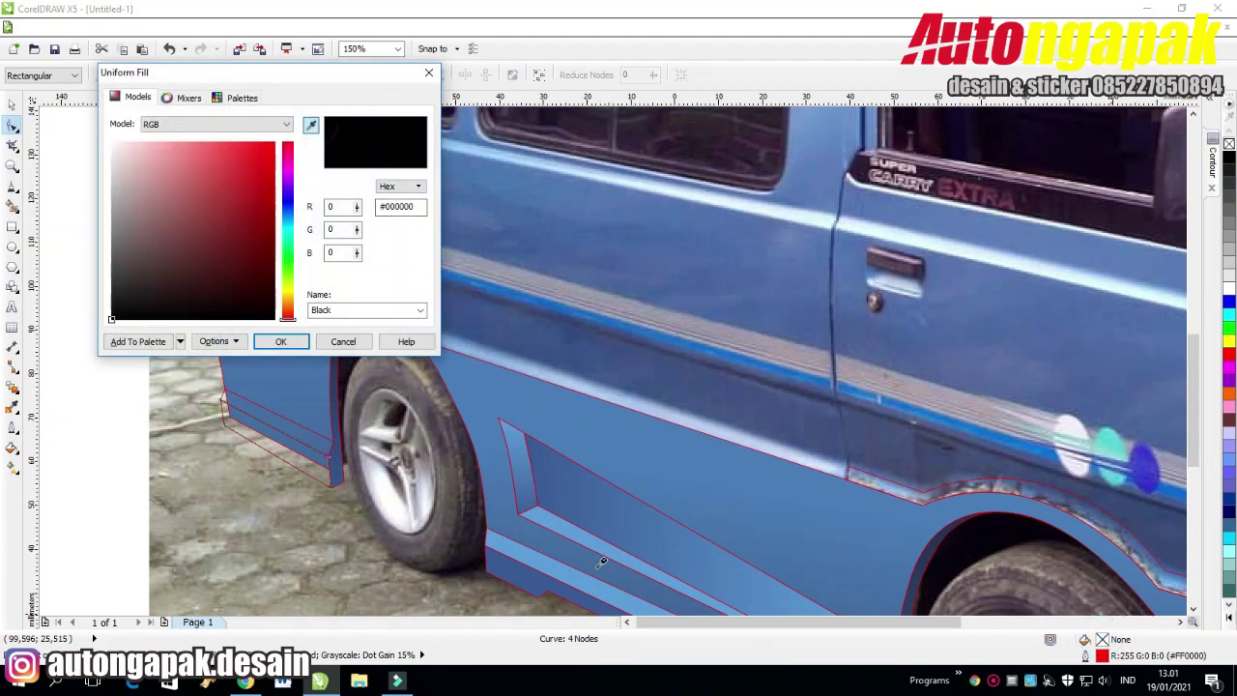
left_click(601, 562)
left_click(281, 341)
double_click(1103, 641)
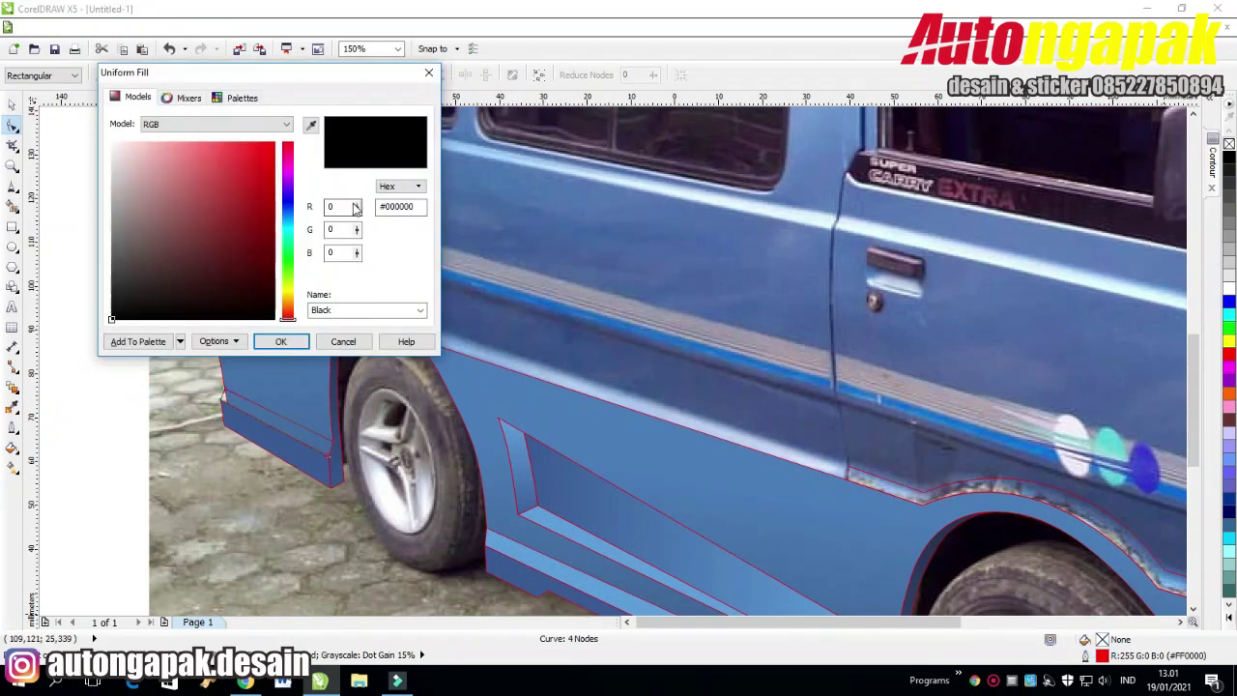
left_click(313, 127)
left_click(546, 576)
left_click(282, 341)
Cut a rectangular patch about 54 by 41 mm from the photo over the rear panel and bring it in front of the traced shapes.
key("space")
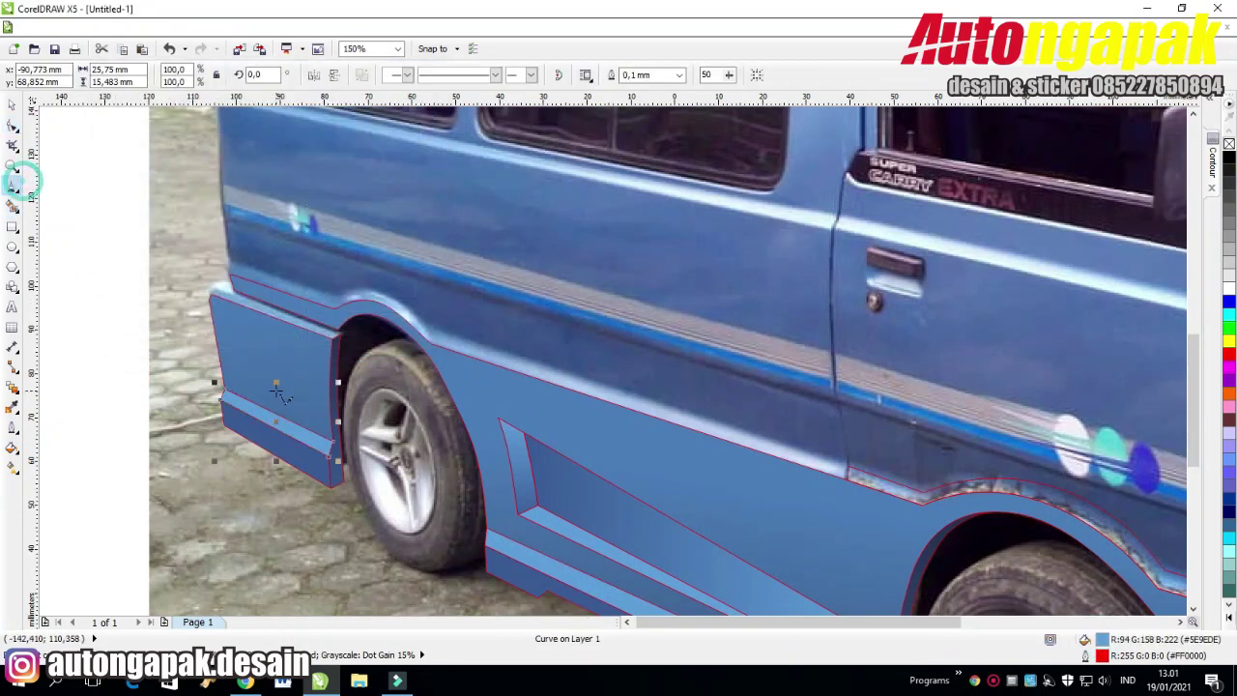
key("F6")
left_click_drag(104, 259, 387, 437)
left_click(12, 106)
left_click(184, 183, "shift")
left_click(495, 76)
left_click(61, 191)
left_click(114, 259)
key("Delete")
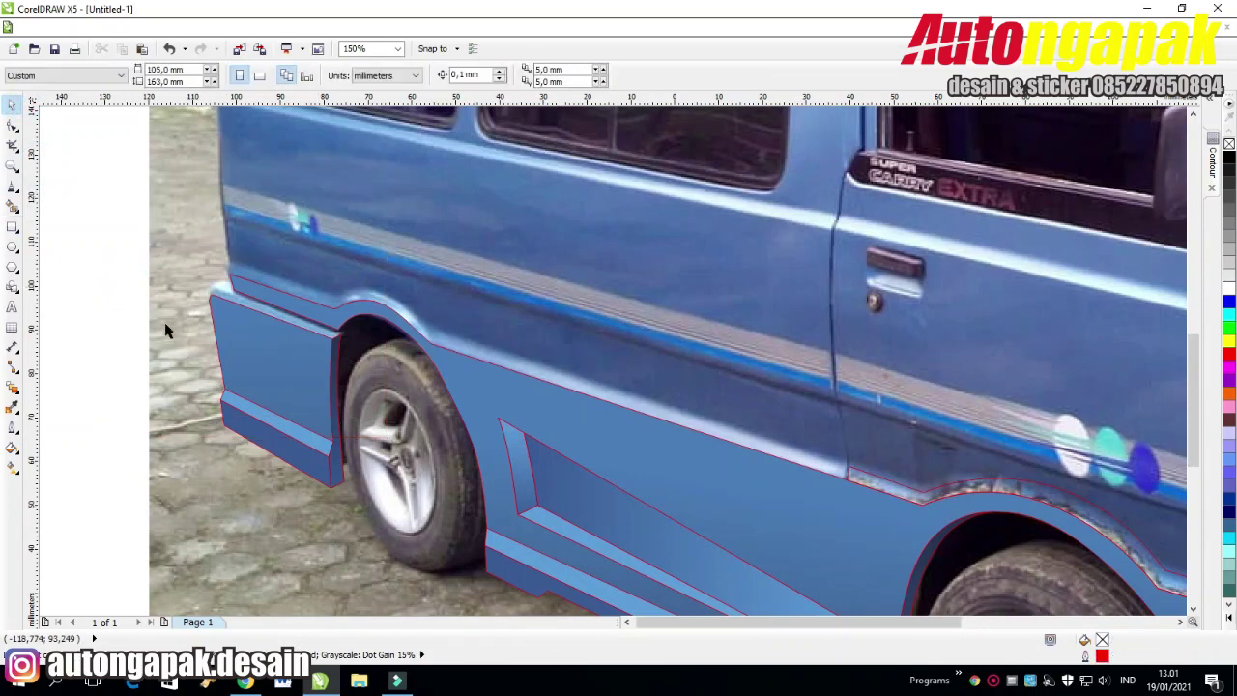
left_click(174, 328)
key("shift+Page_Up")
scroll(261, 334, "up", 1)
Draw a rectangle about 9 by 14 mm around the round mark on the photo's rear bumper and round its corners.
left_click(11, 246)
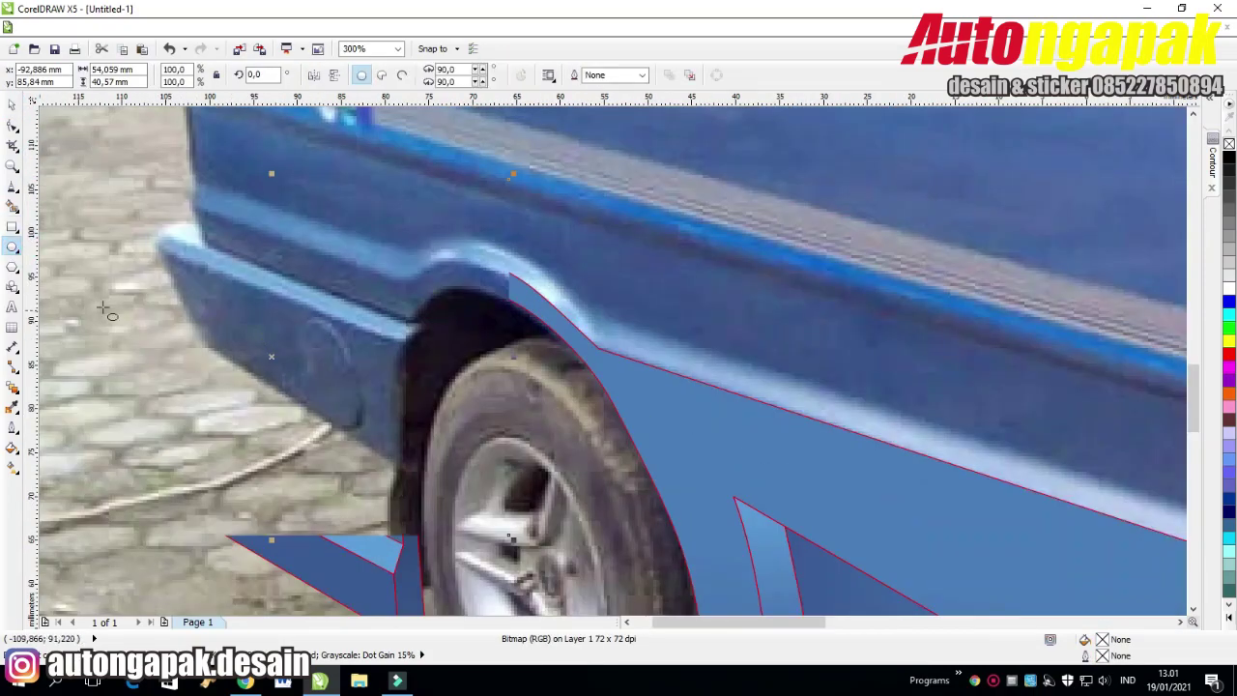
left_click(12, 226)
left_click_drag(283, 303, 365, 428)
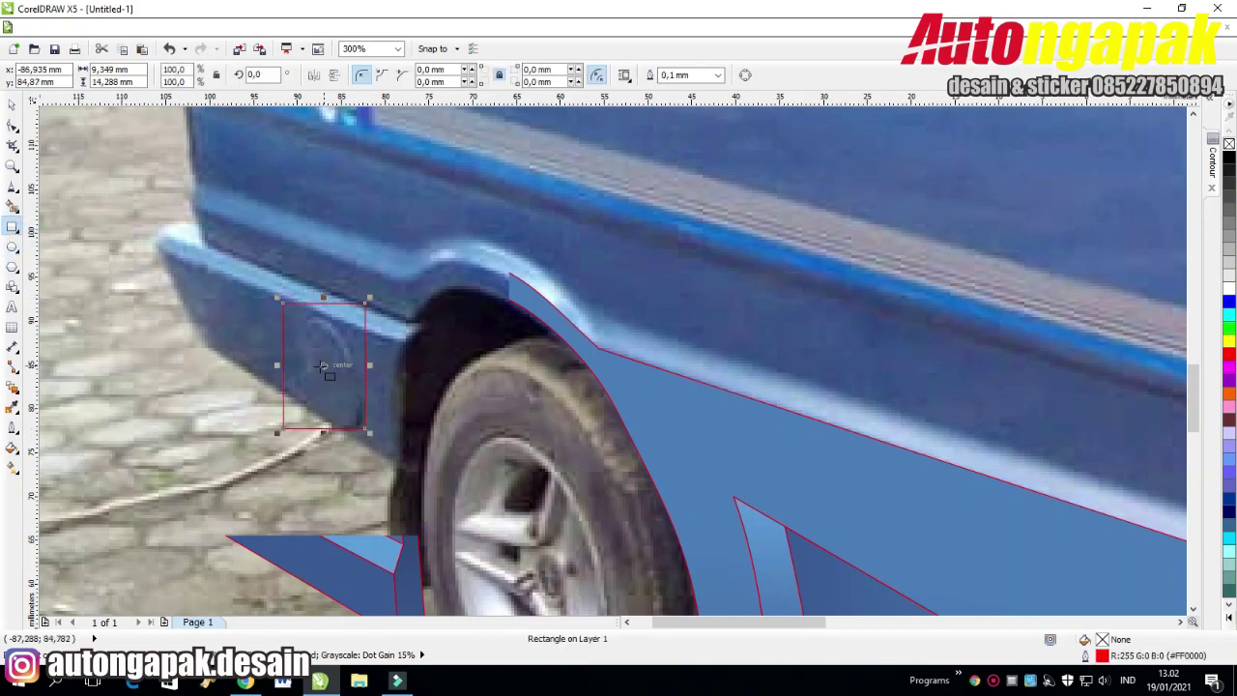
left_click(8, 129)
left_click_drag(284, 302, 326, 339)
Skew the rounded rectangle vertically to match the slant of the rear panel.
left_click(10, 108)
left_click(331, 379)
left_click_drag(279, 387, 281, 354)
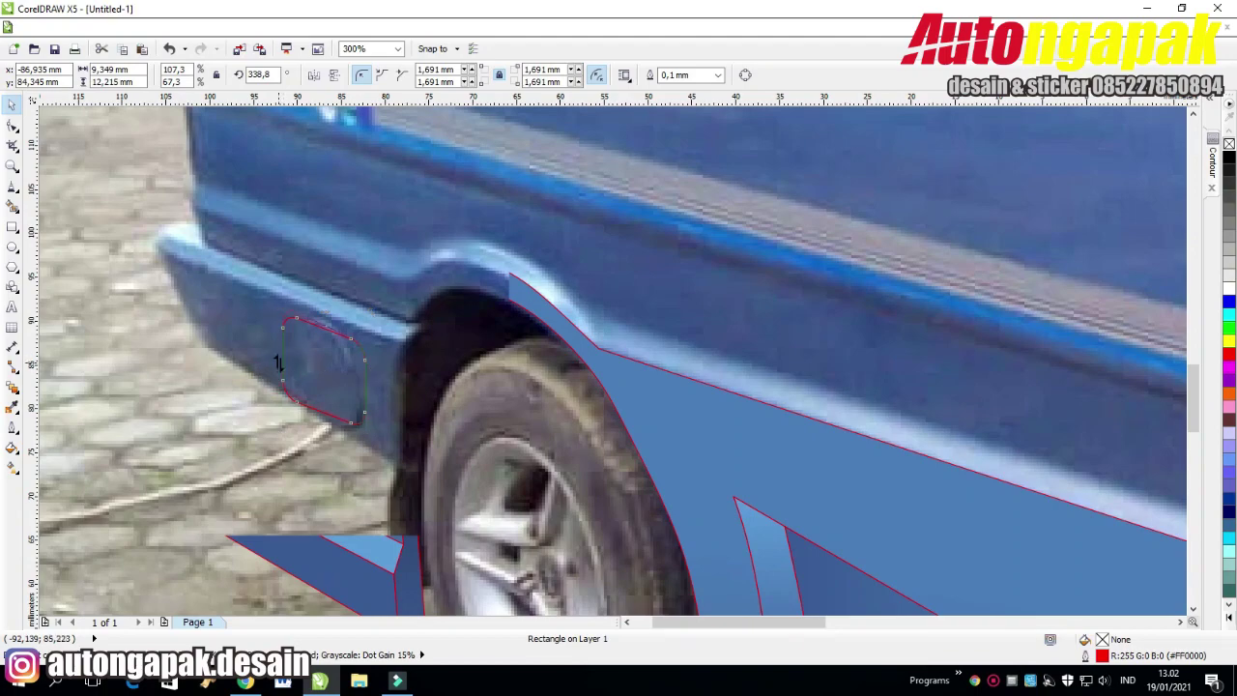
Clear the photo patch from in front of the traced rear panel shapes.
scroll(355, 371, "down", 2)
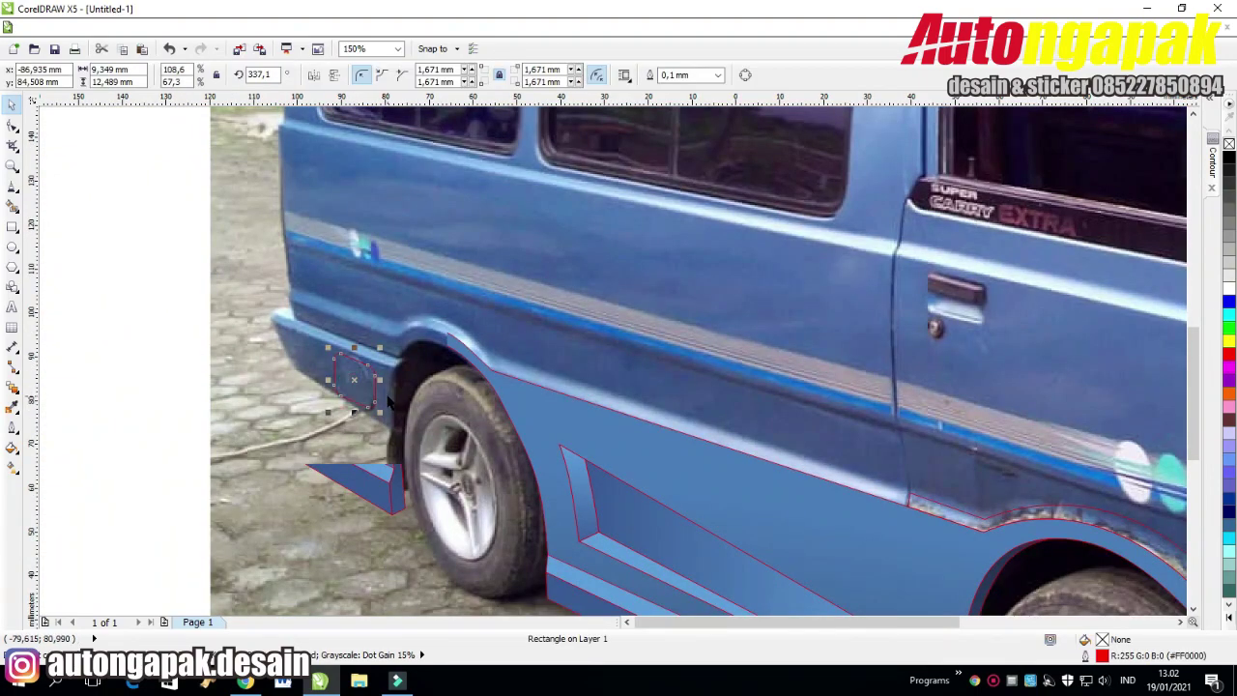
left_click(261, 408)
scroll(352, 387, "up", 2)
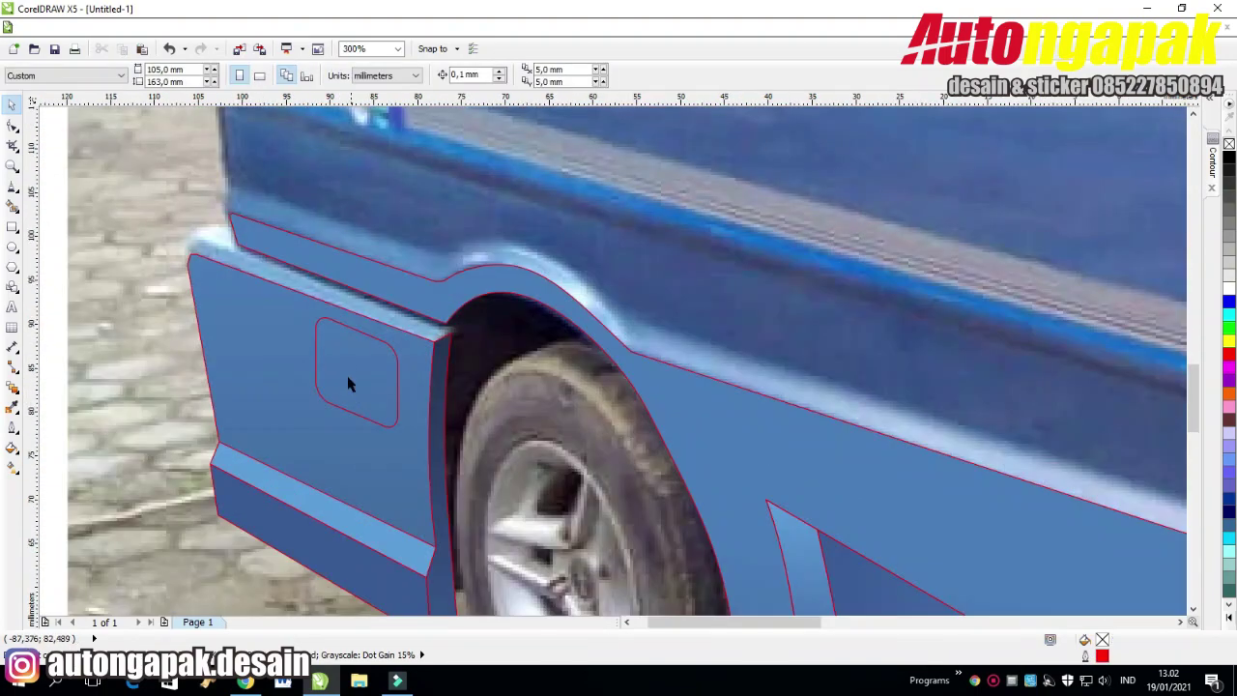
Duplicate the rounded rectangle and shrink the copy to about 8.8 by 11.5 mm inside the original.
scroll(342, 368, "up", 1)
left_click(341, 368)
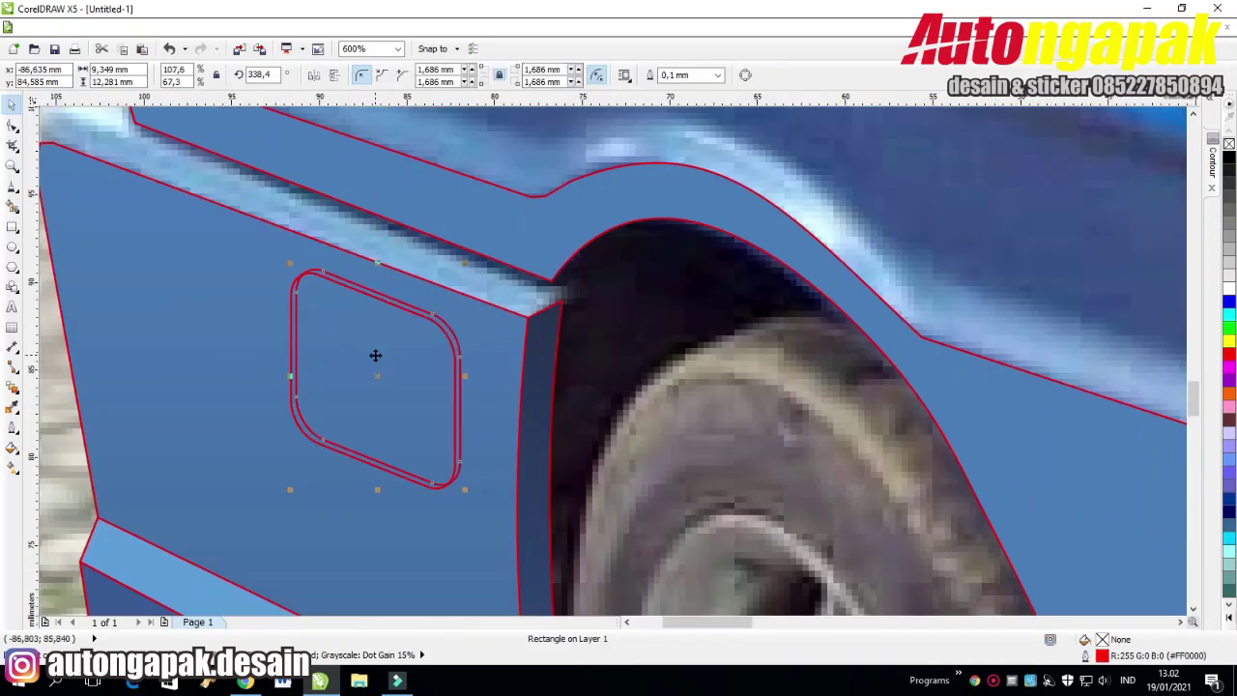
left_click_drag(285, 265, 291, 275)
left_click_drag(455, 276, 460, 269)
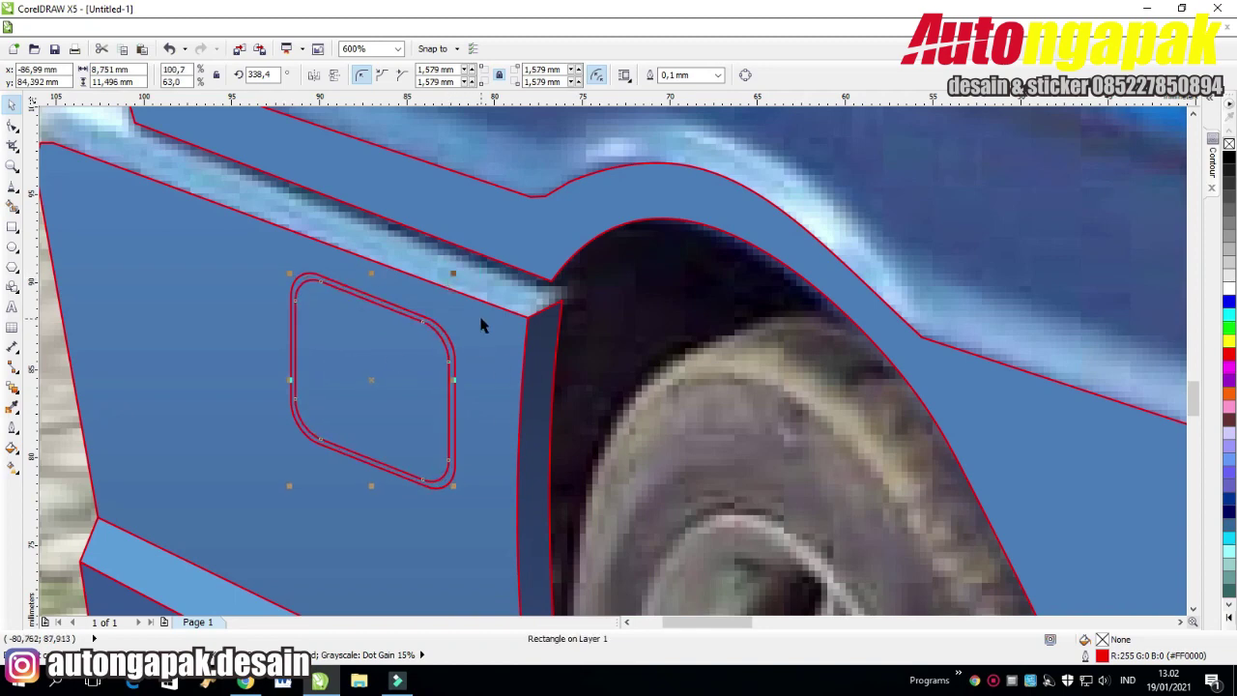
Fill the outer rounded rectangle black and trim the inner one out of it to make a thin frame.
left_click(1230, 157)
key("ctrl+z")
key("ctrl+z")
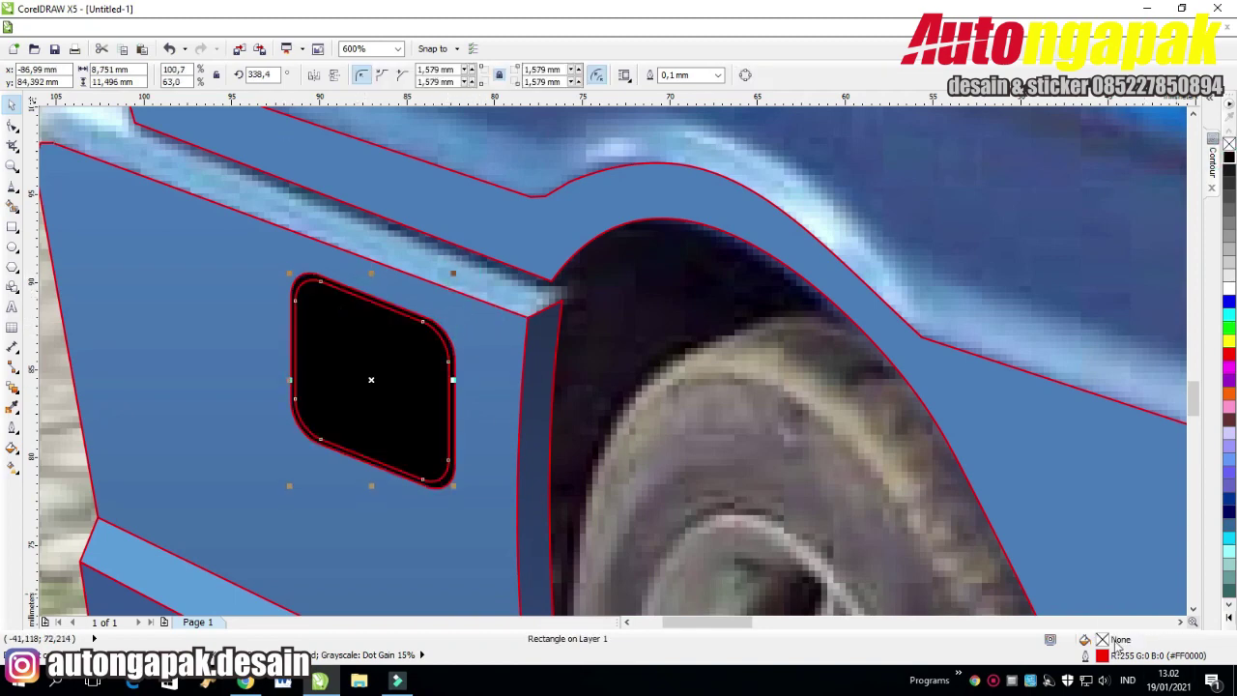
left_click(410, 349, "shift")
left_click(477, 75)
left_click(770, 384)
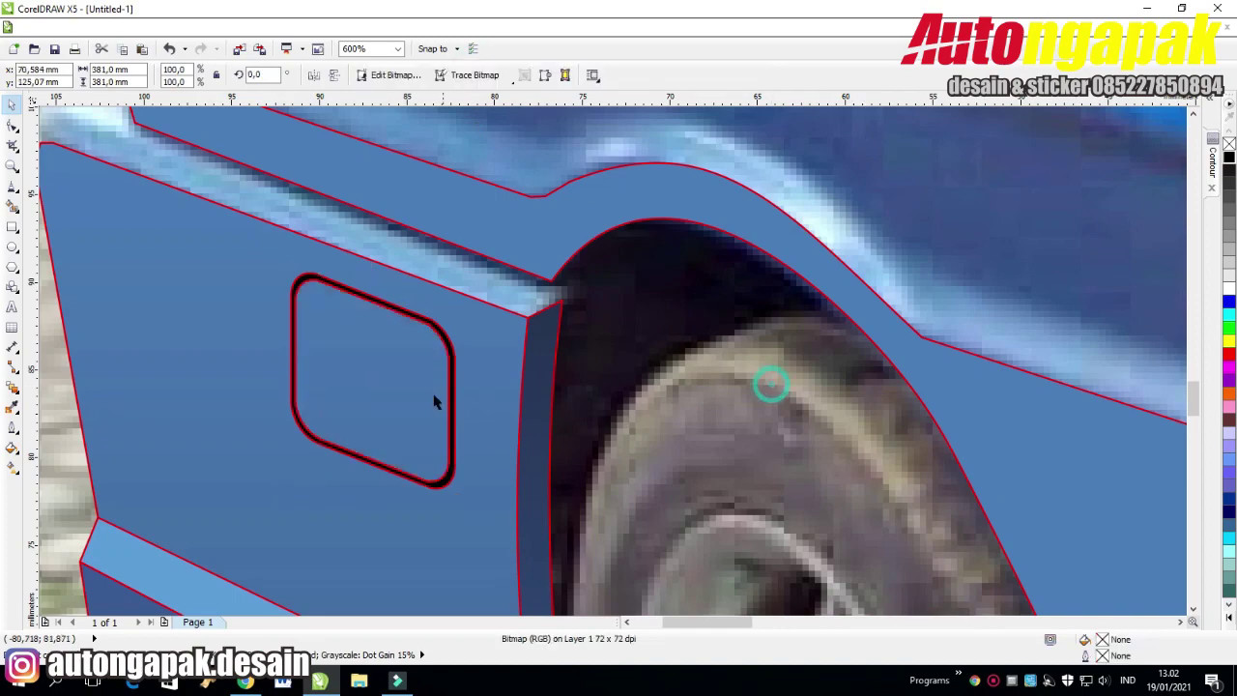
Remove the red outline from the black rounded frame on the rear panel.
left_click(433, 395)
scroll(408, 371, "down", 2)
key("Tab")
key("Tab")
key("Tab")
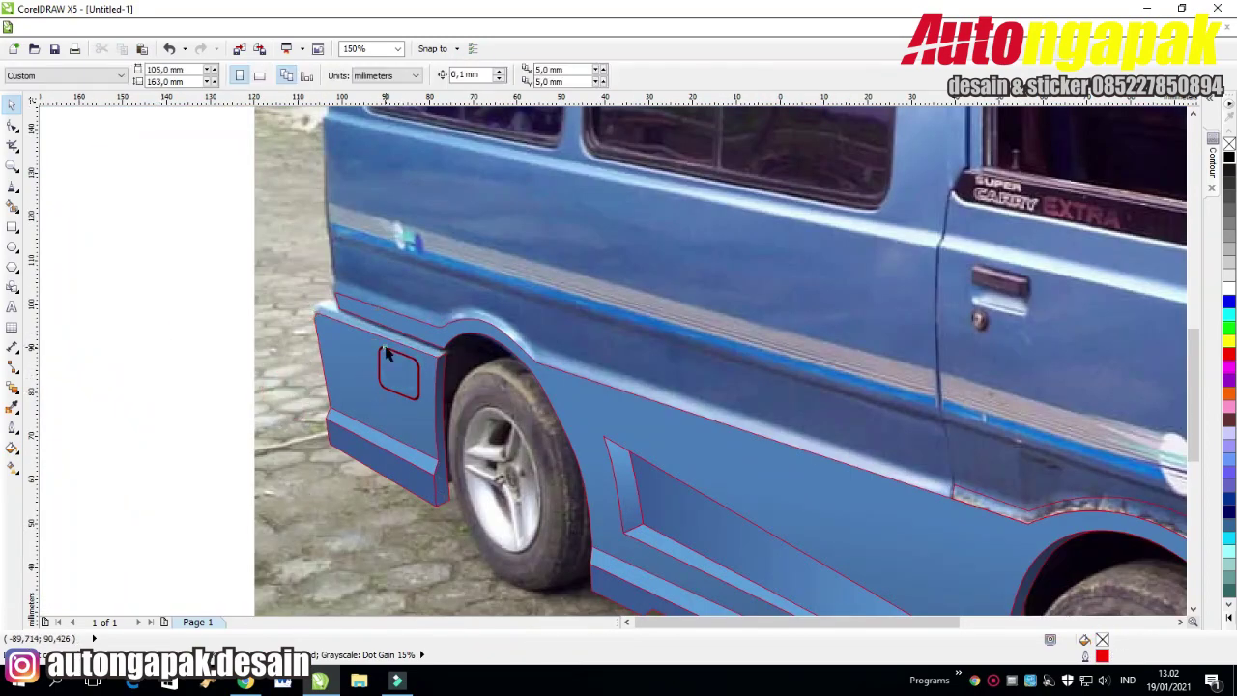
left_click(681, 75)
left_click(665, 90)
left_click(126, 287)
scroll(396, 349, "down", 2)
scroll(395, 360, "up", 2)
left_click(397, 353)
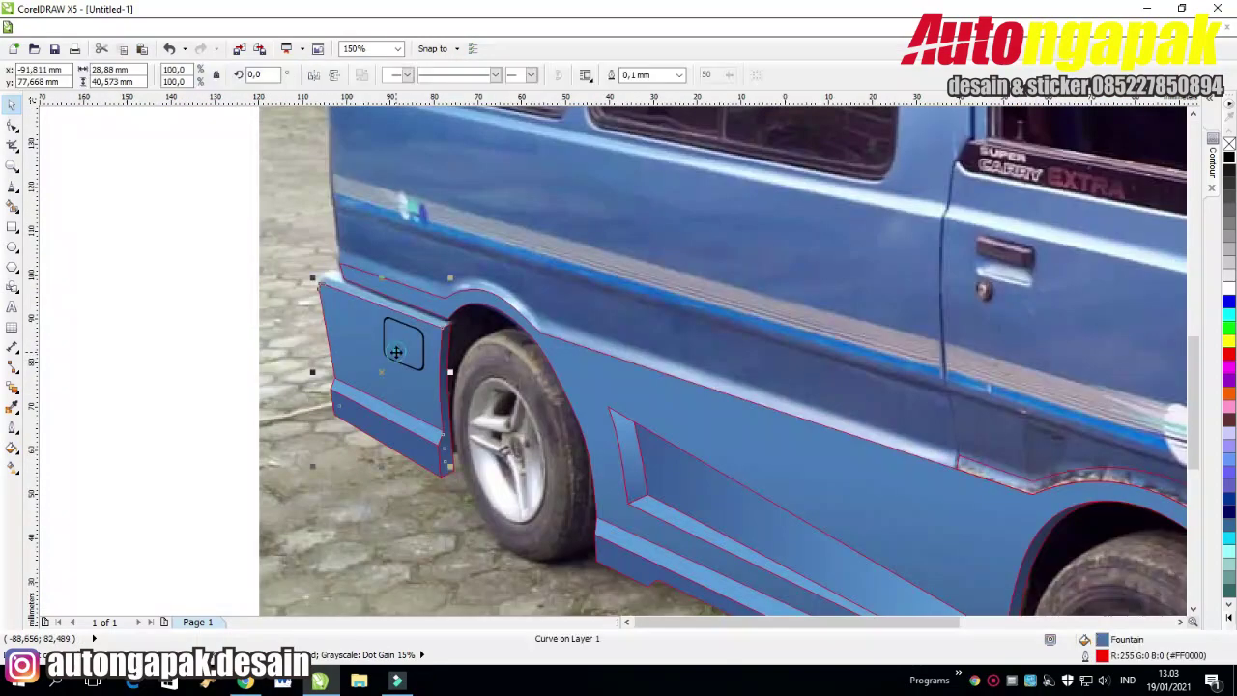
left_click(161, 326)
Fill the narrow strip over the front wheel arch with a uniform light blue sampled from the front bumper's upper strip.
scroll(464, 394, "down", 1)
left_click(1194, 609)
left_click(1193, 609)
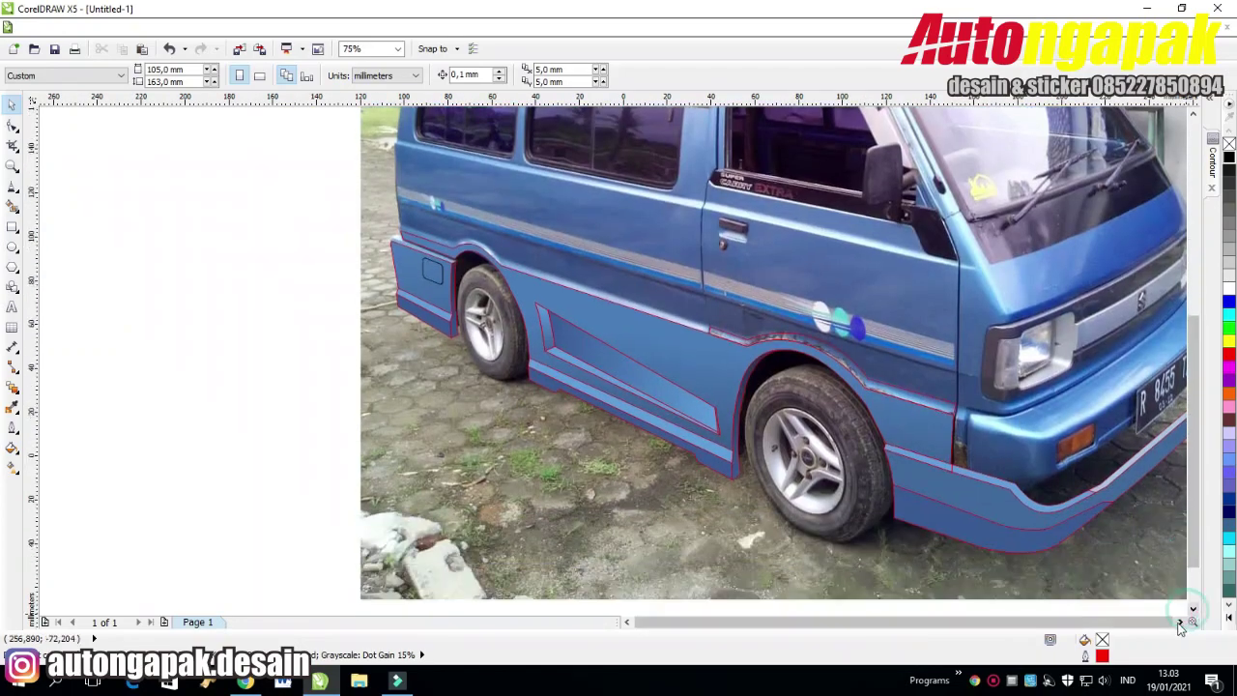
left_click(1181, 623)
left_click(1182, 623)
left_click(1181, 623)
left_click(527, 379)
double_click(1104, 641)
left_click(311, 123)
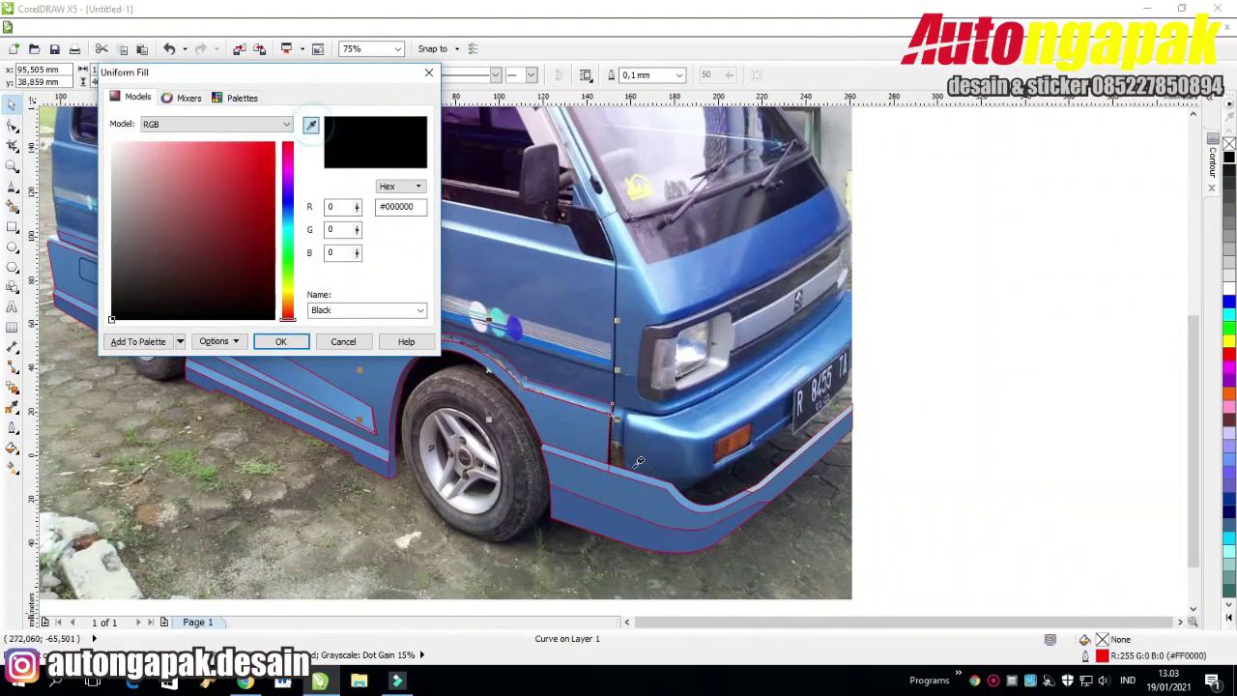
left_click(633, 491)
left_click(281, 342)
left_click(593, 389)
scroll(594, 388, "up", 4)
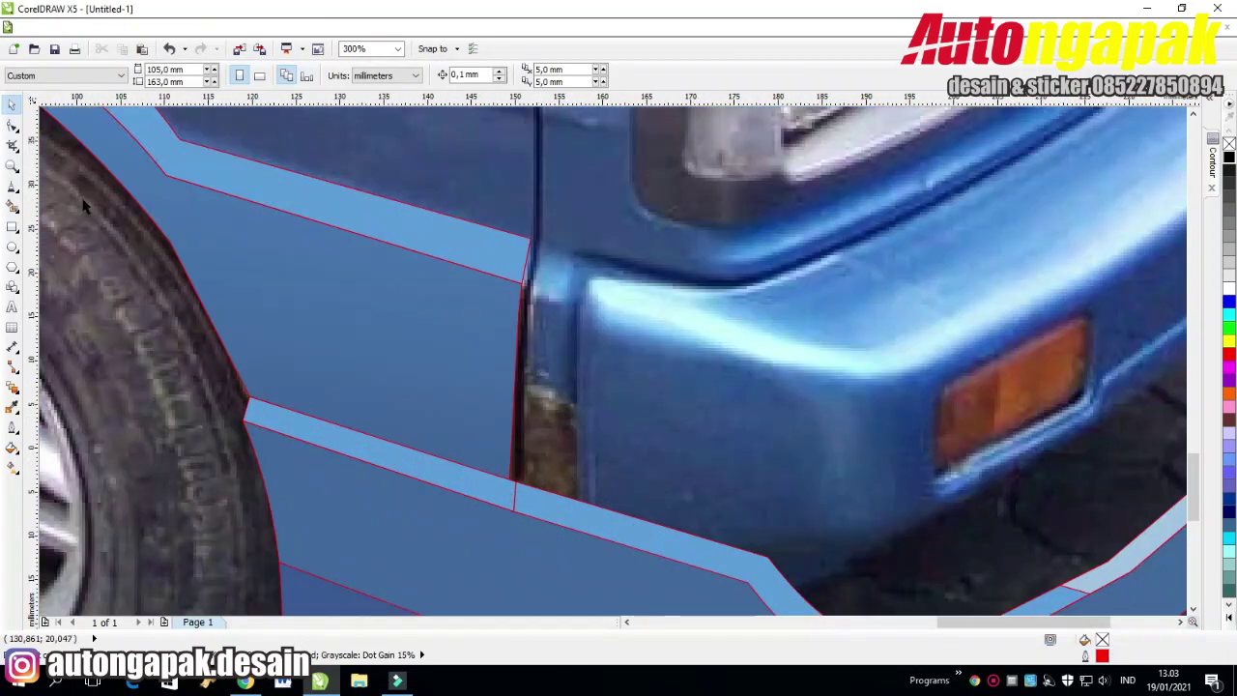
Trace a closed four-sided panel over the rusty gap between the front fender's rear edge and the front bumper's side.
key("F5")
left_click(530, 292)
left_click(573, 304)
left_click(577, 495)
left_click(519, 480)
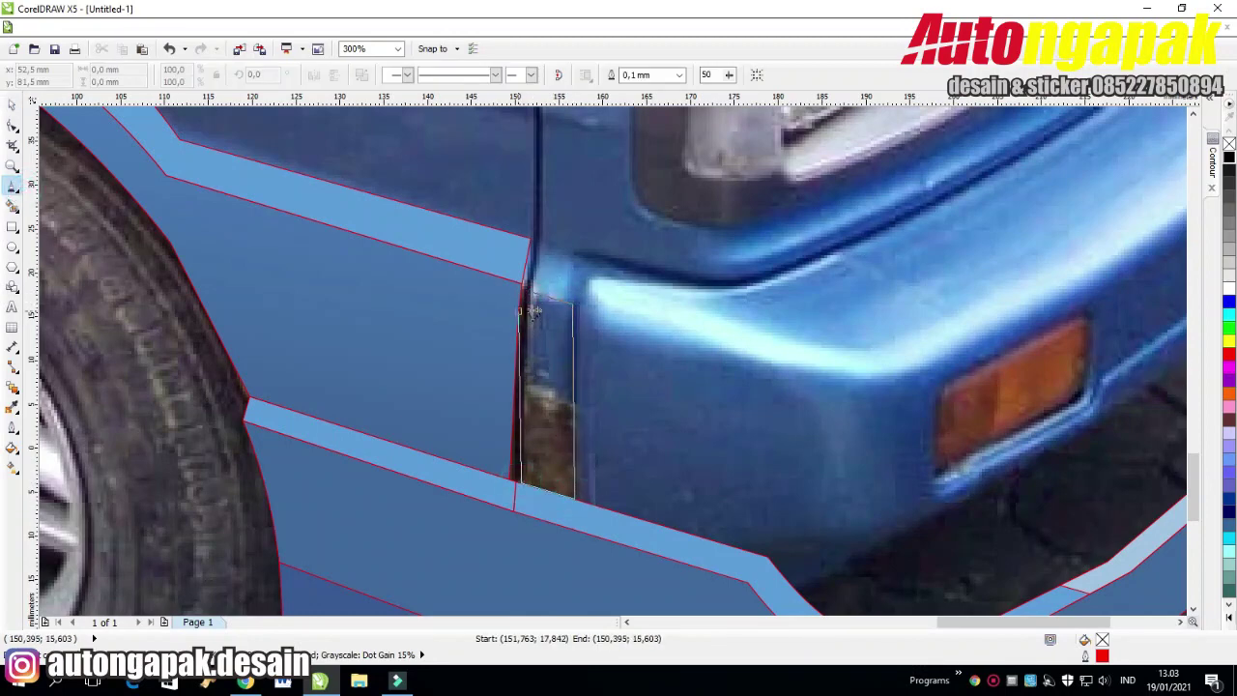
left_click(530, 291)
Bend the gap panel's fender-side edge into a slight curve and pull its lower bumper-side corner slightly inward.
key("F10")
left_click(530, 303)
left_click(216, 77)
left_click_drag(528, 354, 523, 344)
left_click(546, 303)
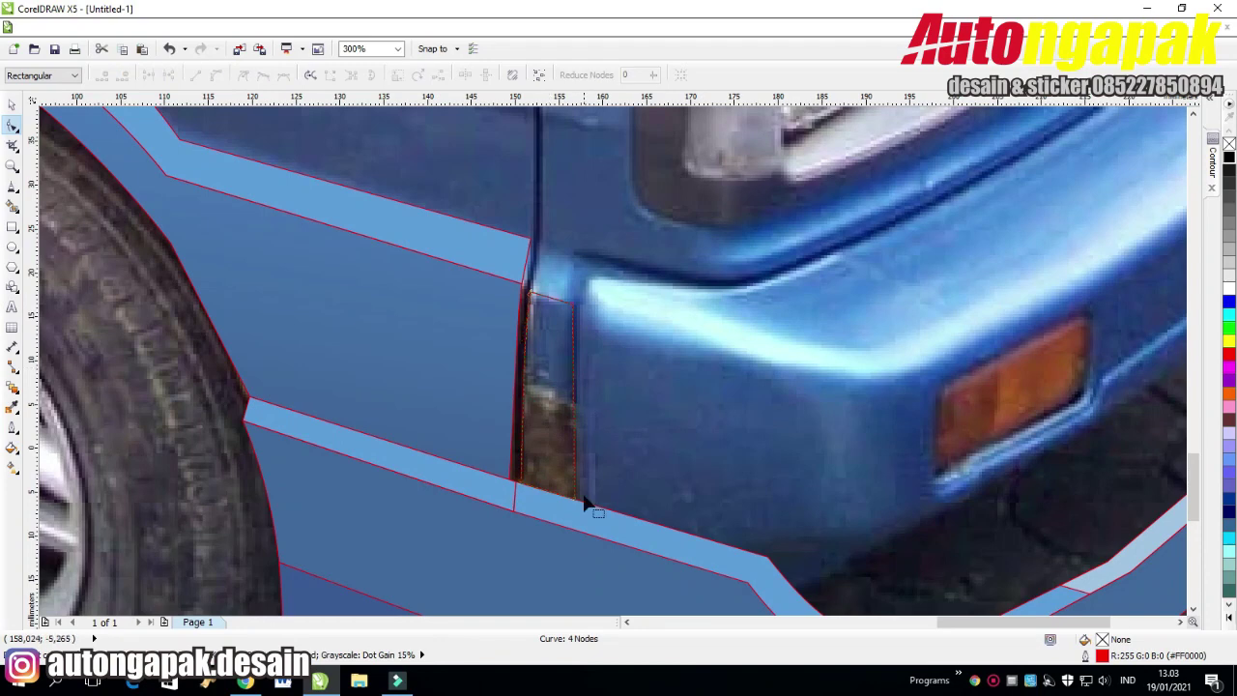
left_click_drag(577, 499, 572, 497)
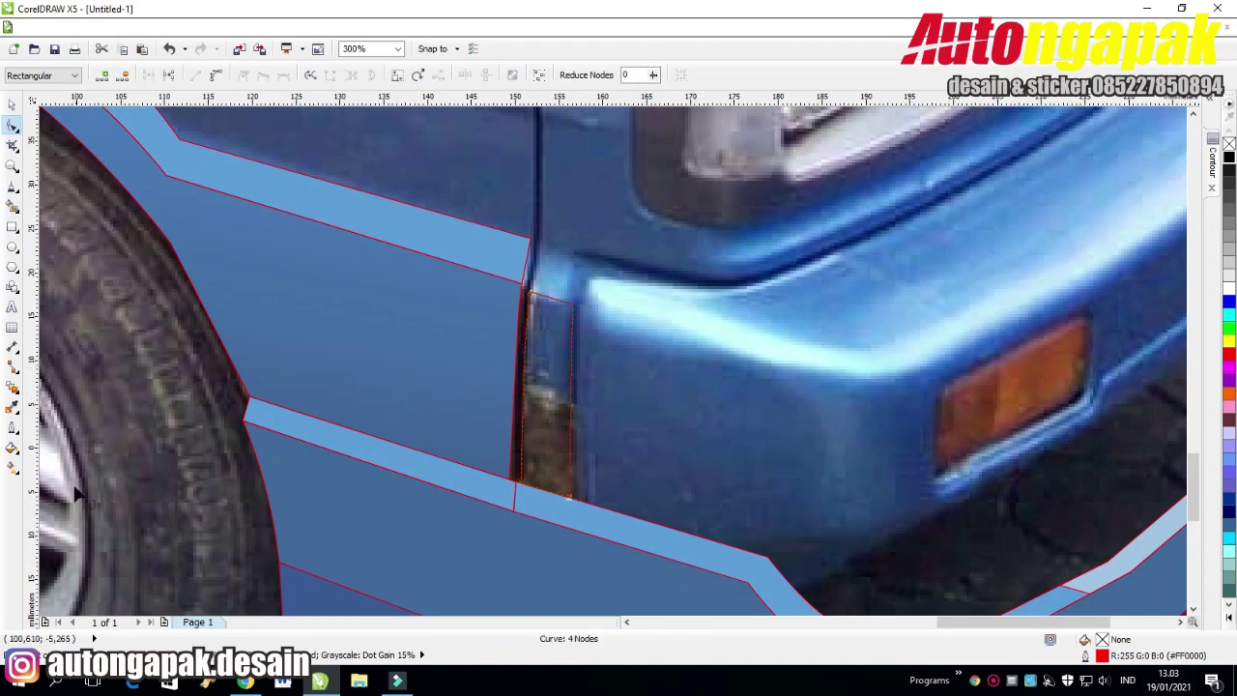
Fill the gap panel with a 270° linear two-colour gradient, sampling both blues from the adjacent fender panel's upper and lower areas.
key("F11")
double_click(655, 229)
type("270")
left_click_drag(616, 199, 962, 126)
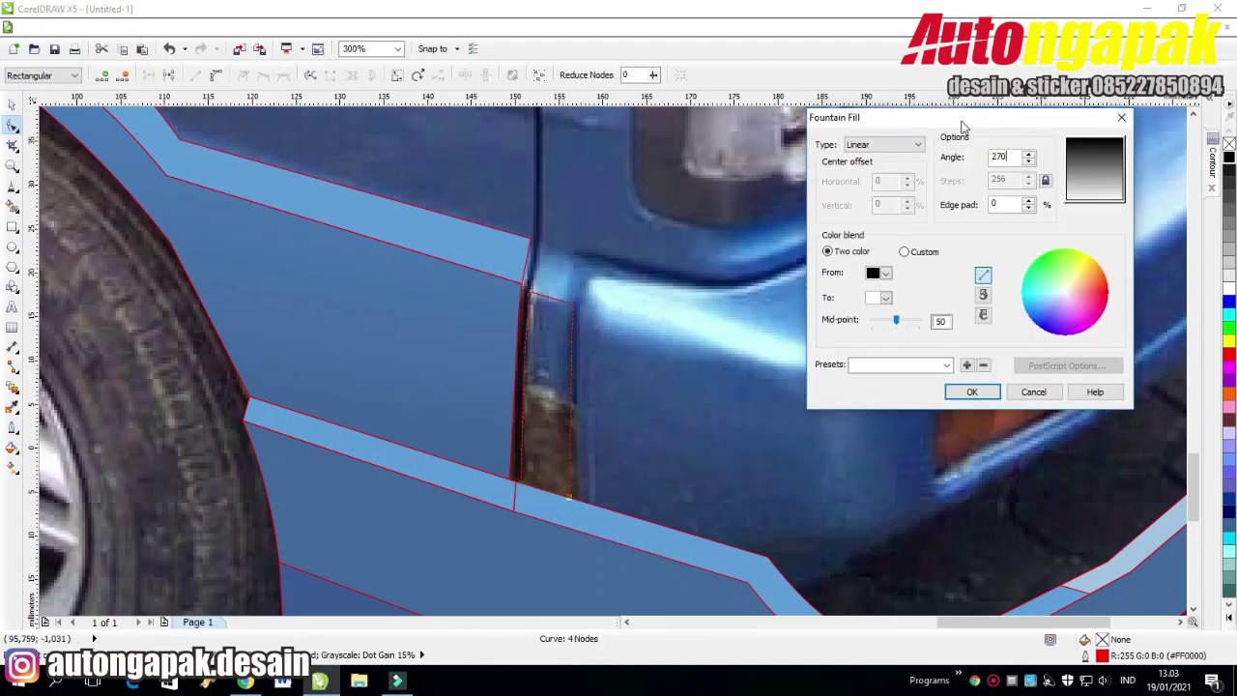
left_click(885, 297)
left_click(875, 410)
left_click(487, 464)
left_click(885, 274)
left_click(874, 389)
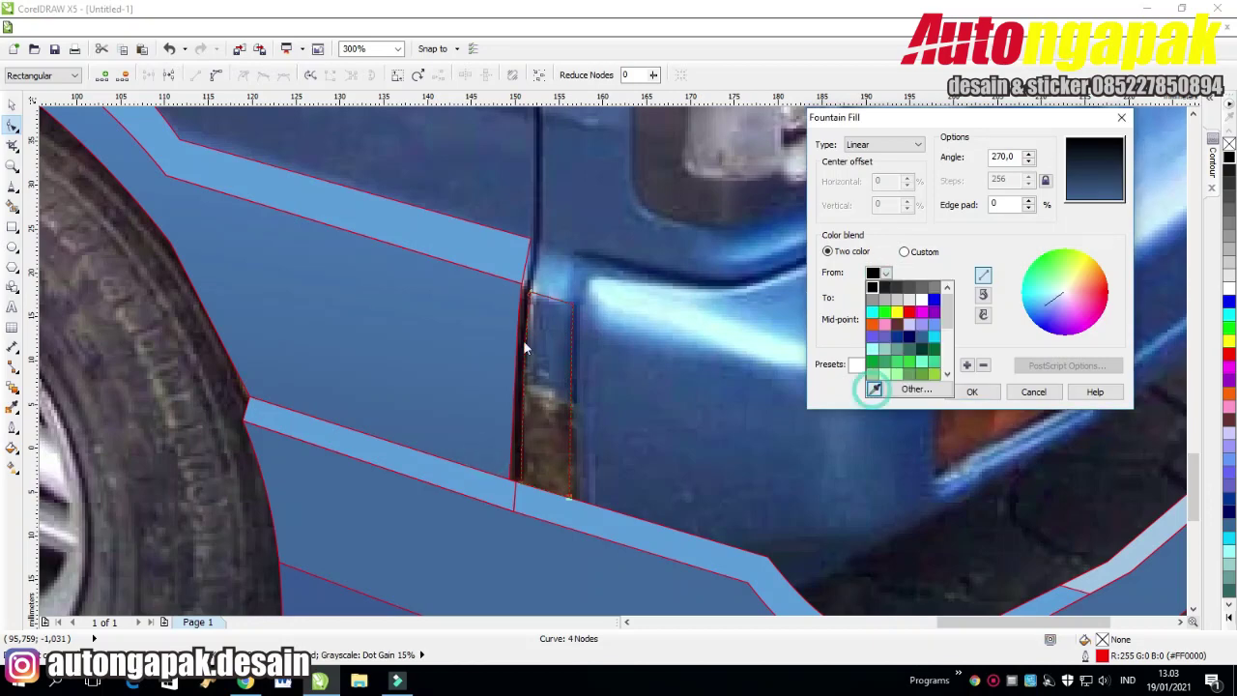
left_click(875, 388)
left_click(516, 314)
left_click(973, 391)
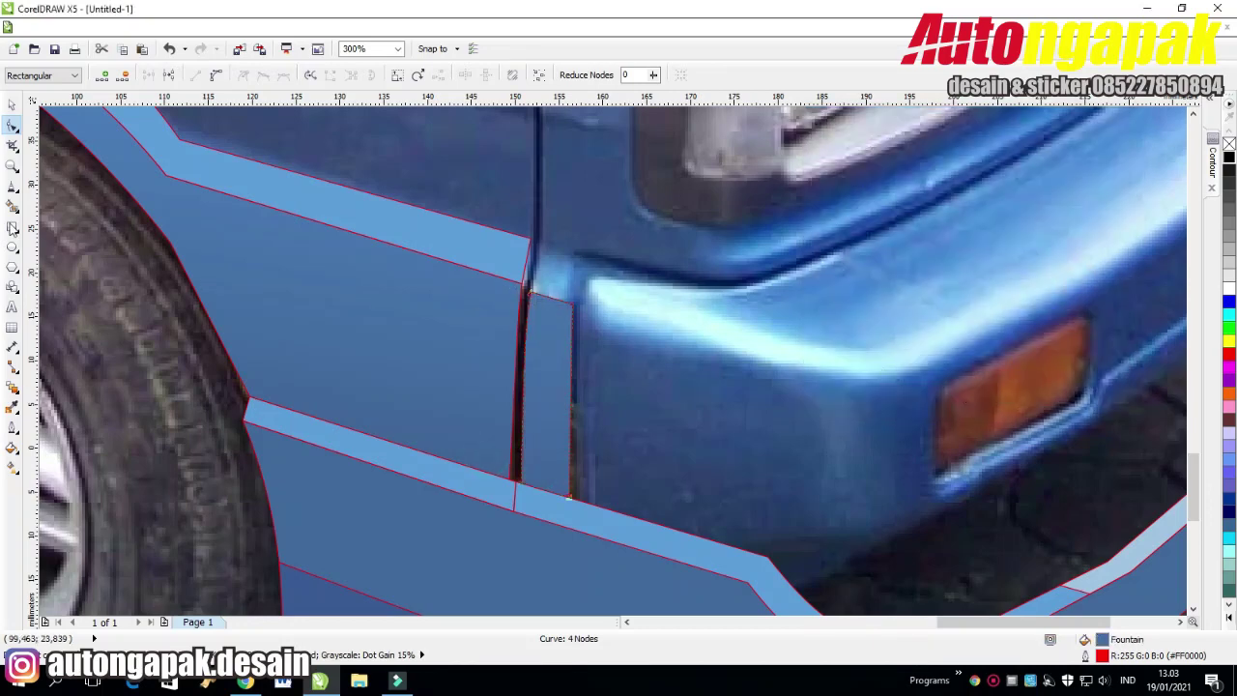
Try removing the outlines from all traced lower-body shapes at once.
left_click(12, 104)
left_click(239, 244)
key("F4")
left_click(812, 277)
left_click_drag(764, 239, 144, 463)
double_click(1102, 655)
left_click(512, 251)
left_click(503, 265)
left_click(602, 467)
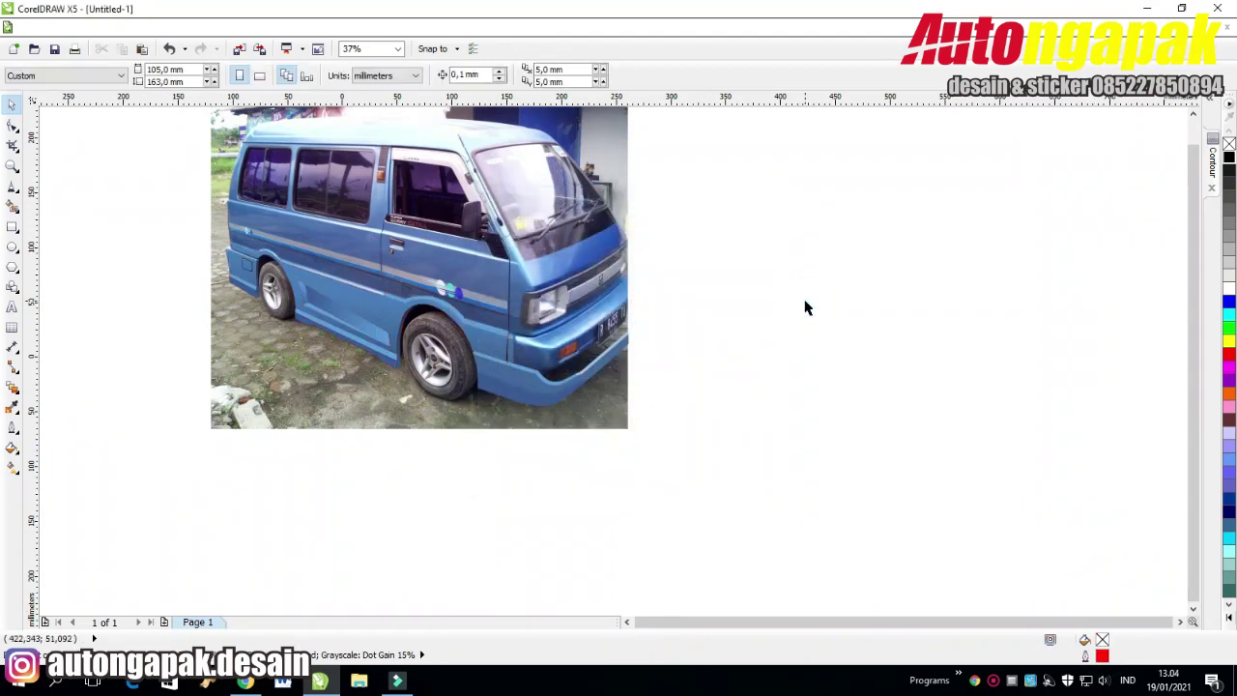
Check the van without outlines and undo the outline removal.
scroll(312, 314, "up", 1)
scroll(315, 311, "down", 1)
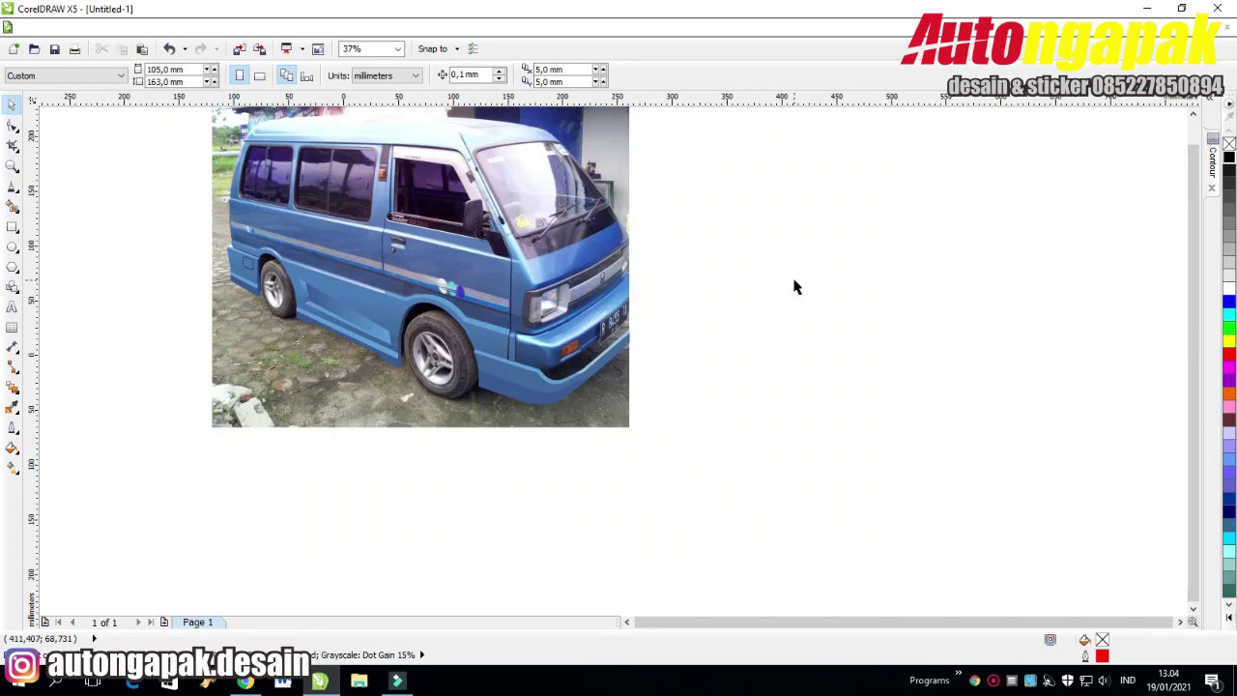
scroll(476, 339, "up", 1)
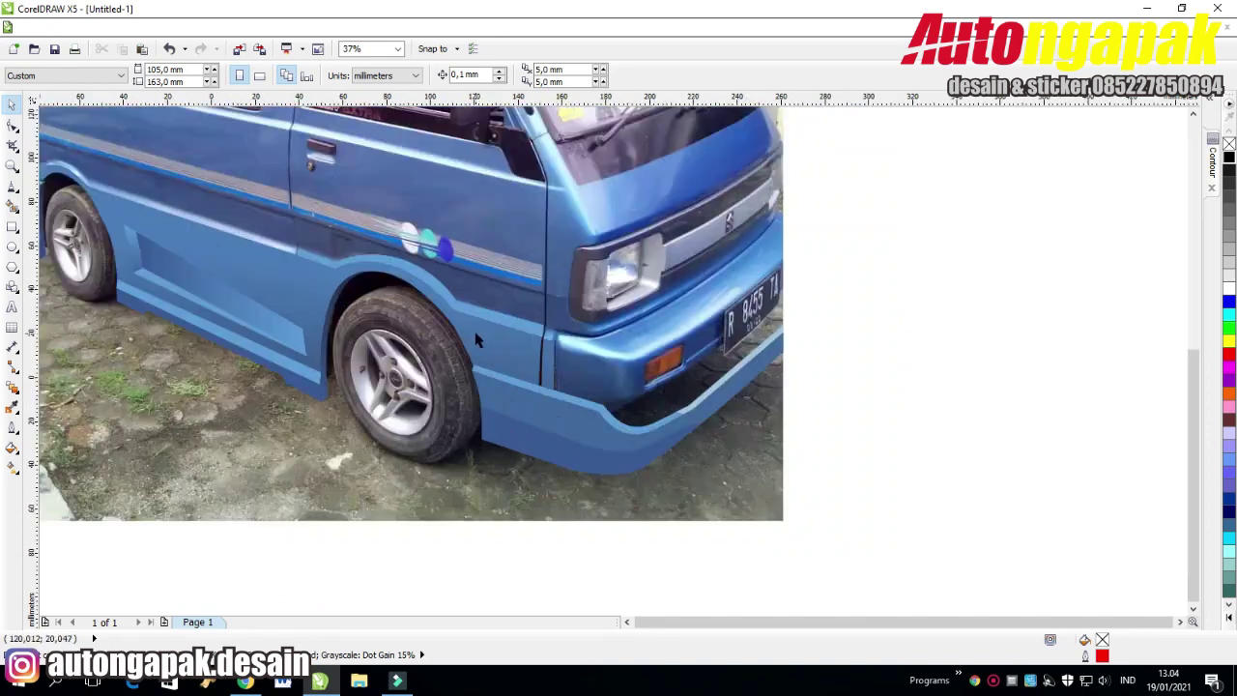
left_click(628, 622)
left_click(169, 48)
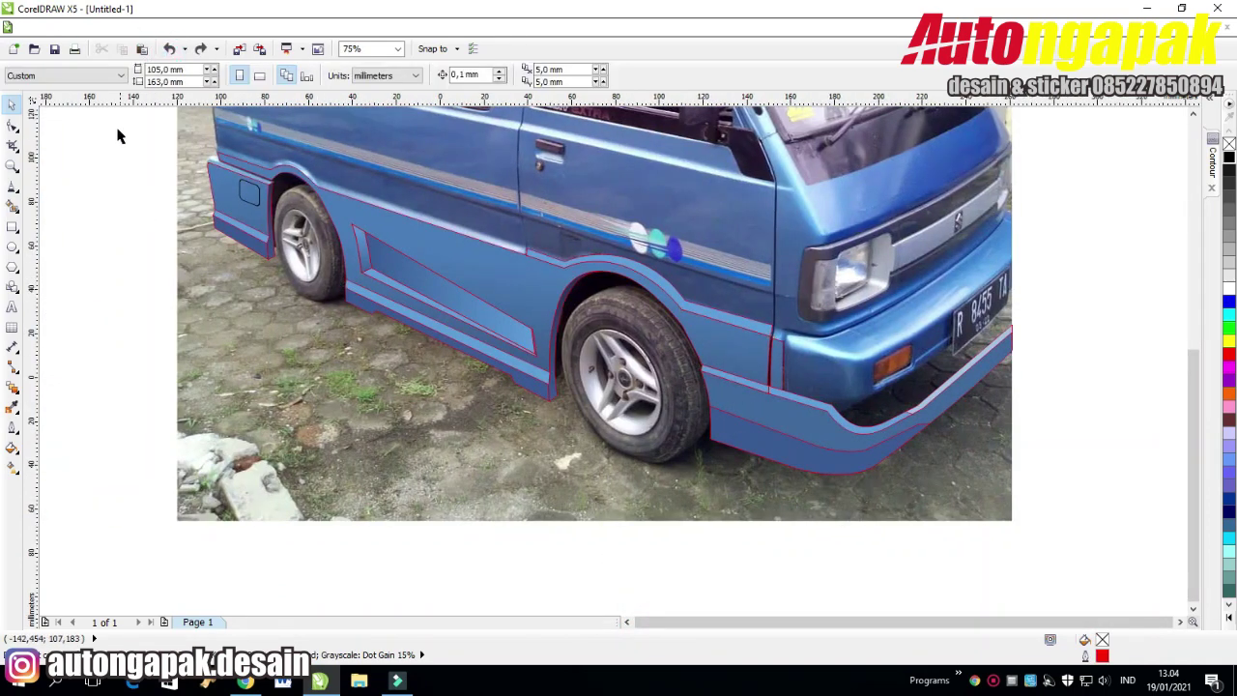
Try recolouring the outlines of all traced shapes with a pale cyan sampled from the front bumper.
key("ctrl+a")
double_click(1102, 655)
key("Escape")
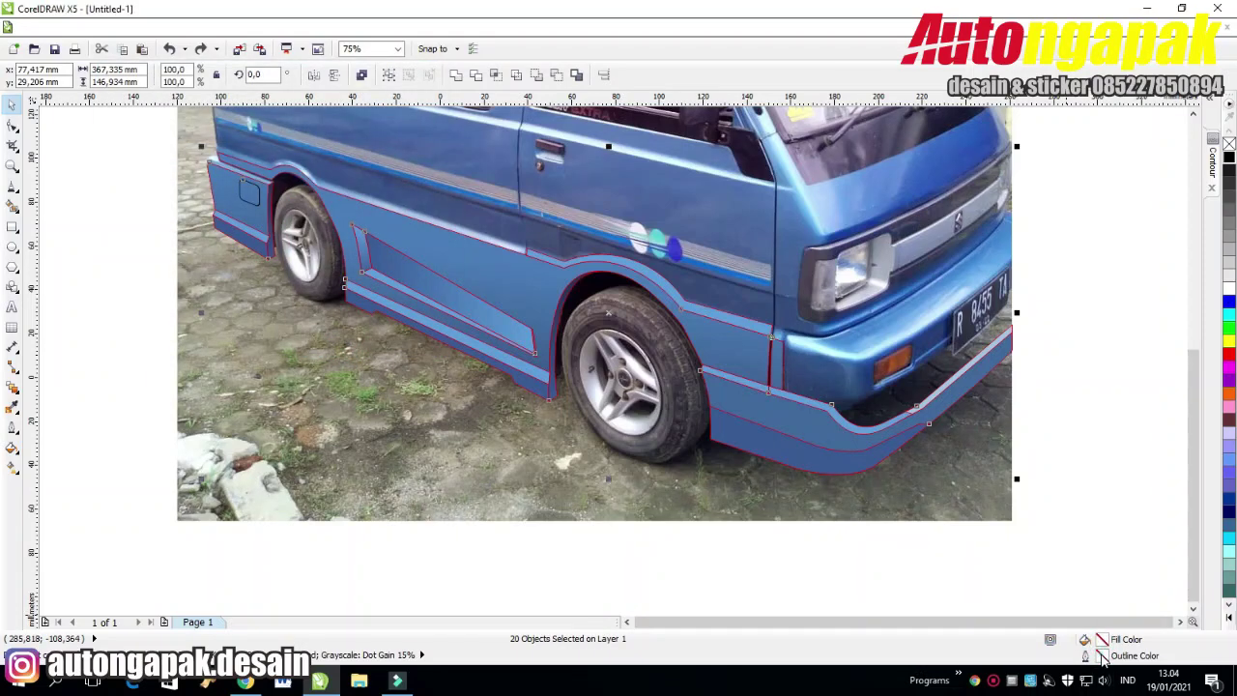
double_click(1085, 655)
left_click(533, 253)
left_click(551, 219)
left_click(525, 326)
left_click(892, 420)
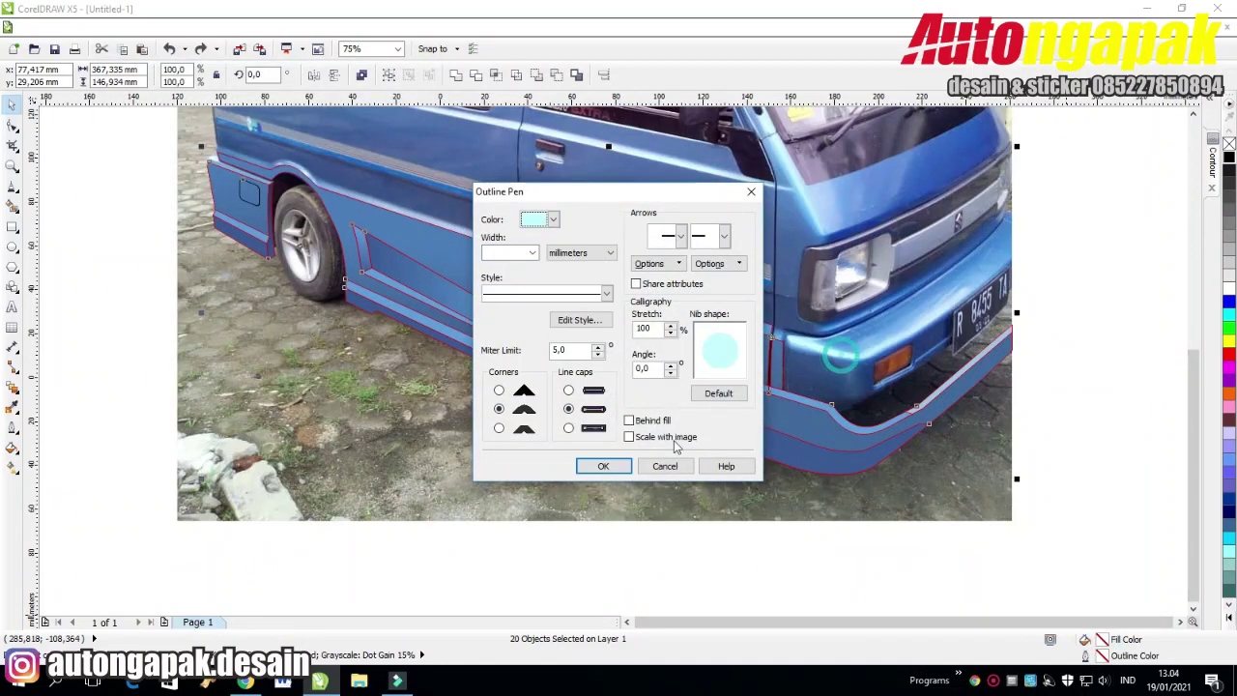
left_click(603, 465)
Check the pale outlines on the whole van and undo the outline recolouring.
left_click(112, 213)
scroll(114, 200, "down", 2)
scroll(97, 179, "up", 2)
scroll(243, 313, "down", 1)
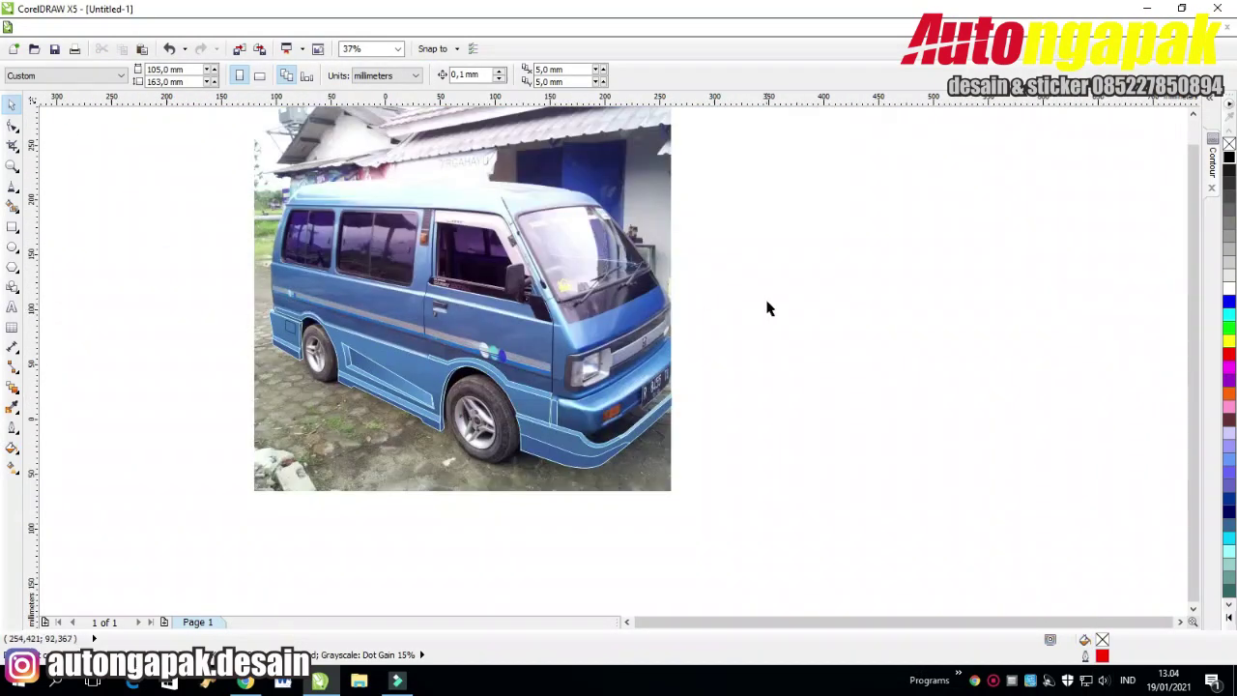
key("ctrl+z")
left_click(871, 295)
Trace a closed shape about 141 by 53 mm along the body highlight above the side skirt, from the van's rear to the front arch strip.
scroll(298, 310, "up", 2)
left_click(12, 187)
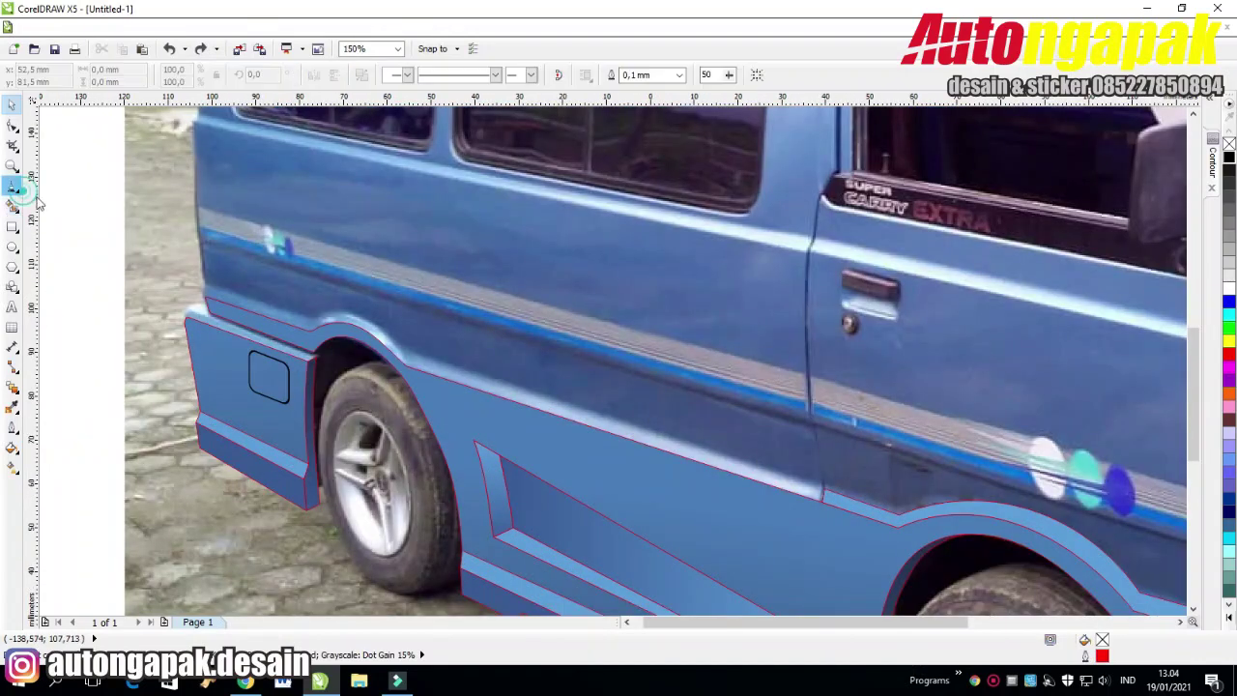
scroll(827, 489, "up", 1)
left_click(821, 488)
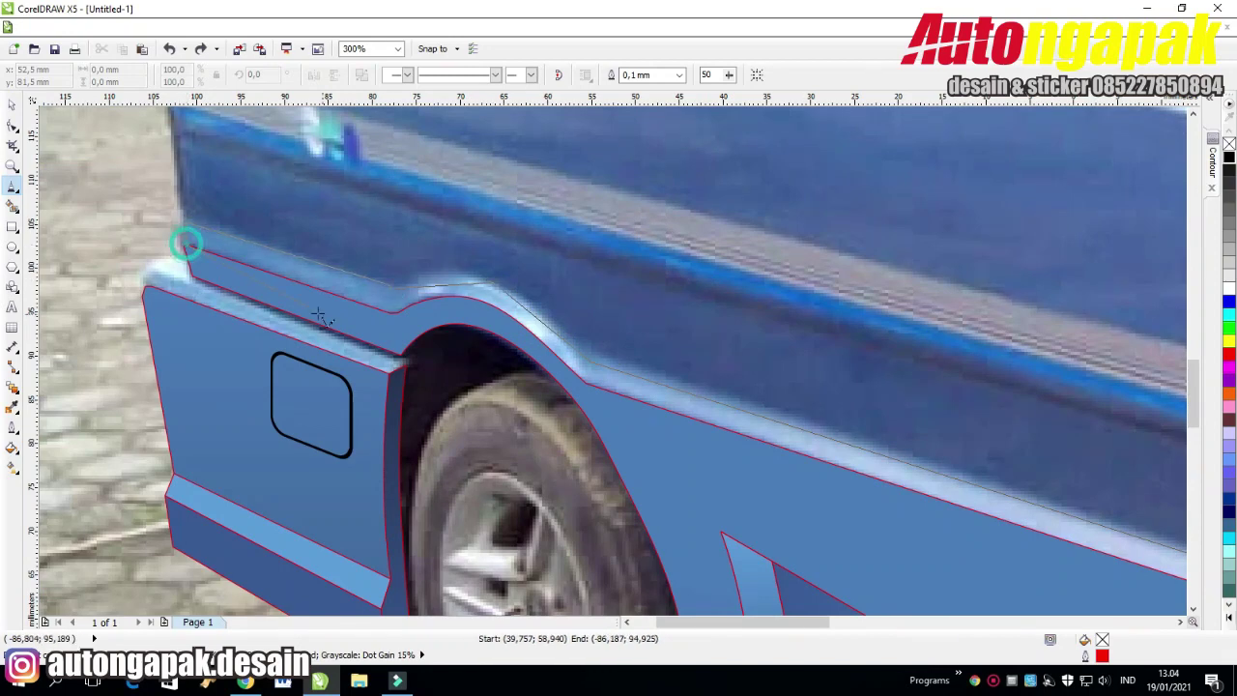
left_click(792, 506)
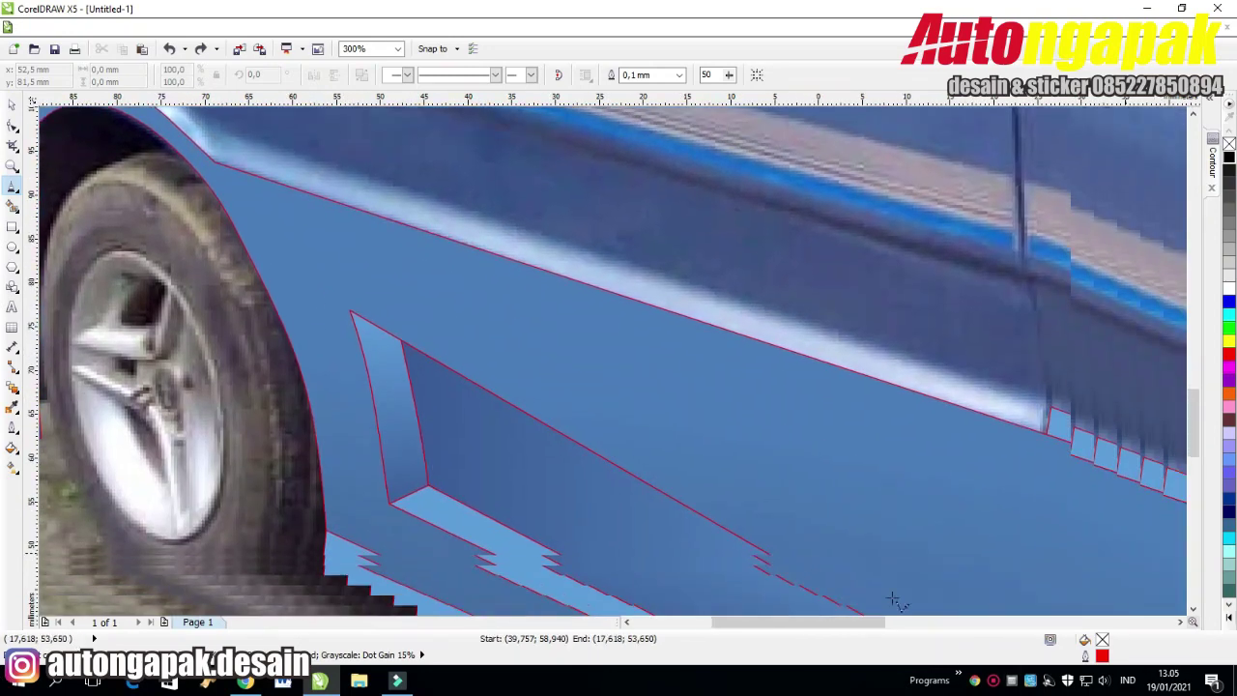
left_click(859, 452)
left_click(983, 462)
left_click(1051, 409)
scroll(764, 426, "down", 2)
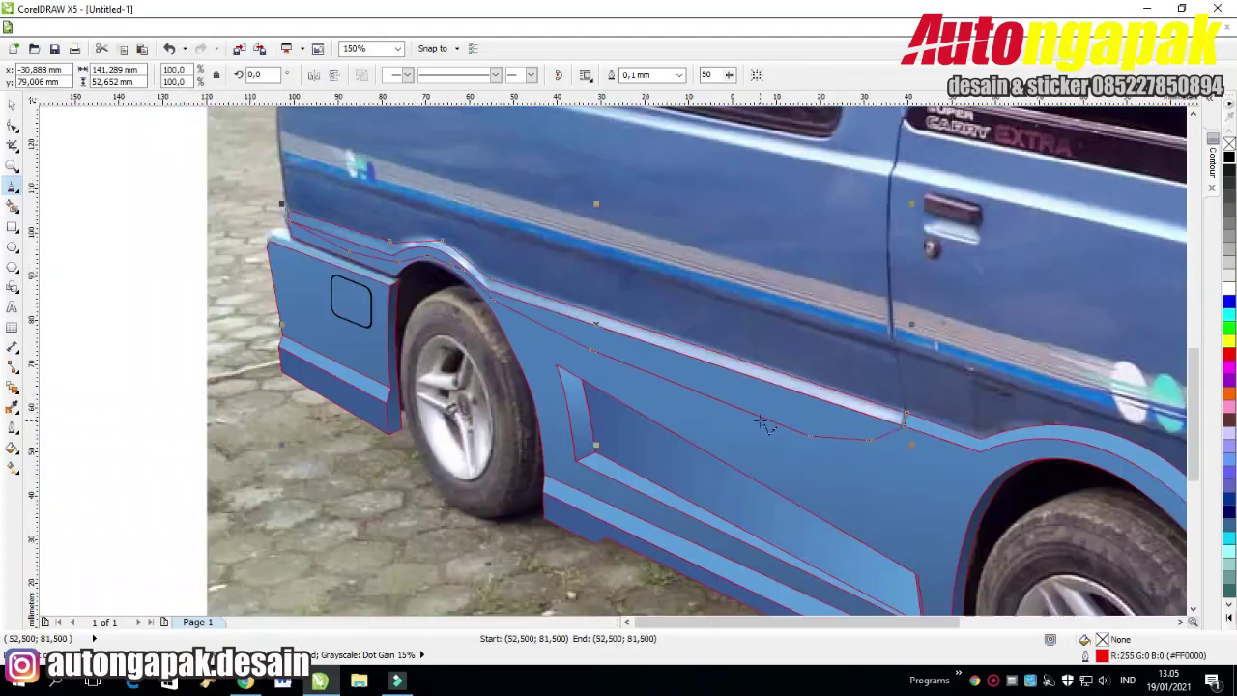
Trim the overlapping side skirt panel out of the traced shape to leave a narrow highlight strip.
left_click(13, 104)
left_click(82, 213)
left_click(743, 399)
left_click(744, 409, "shift")
left_click(478, 74)
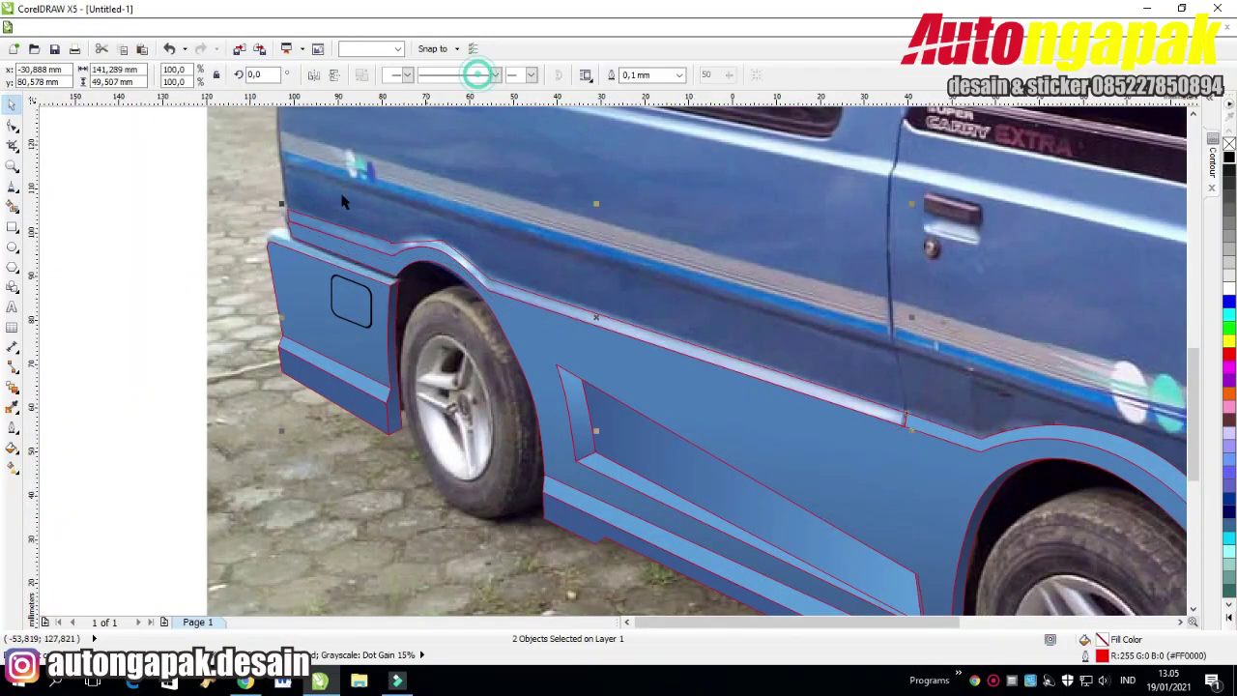
left_click(342, 195)
Curve the highlight strip's upper edge smoothly over the rear wheel arch, removing the extra corner at its crest.
scroll(523, 241, "up", 1)
scroll(189, 213, "up", 1)
left_click(12, 124)
left_click(323, 267)
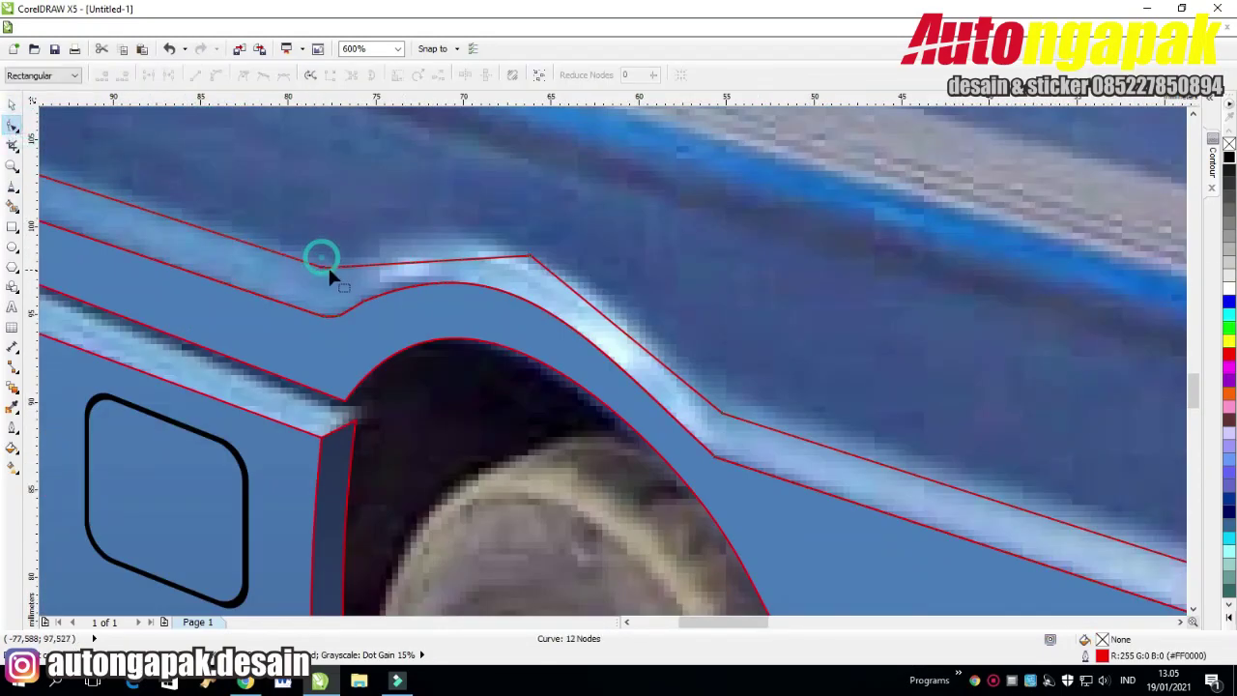
left_click(219, 76)
left_click_drag(465, 258, 446, 239)
double_click(531, 256)
left_click(723, 414)
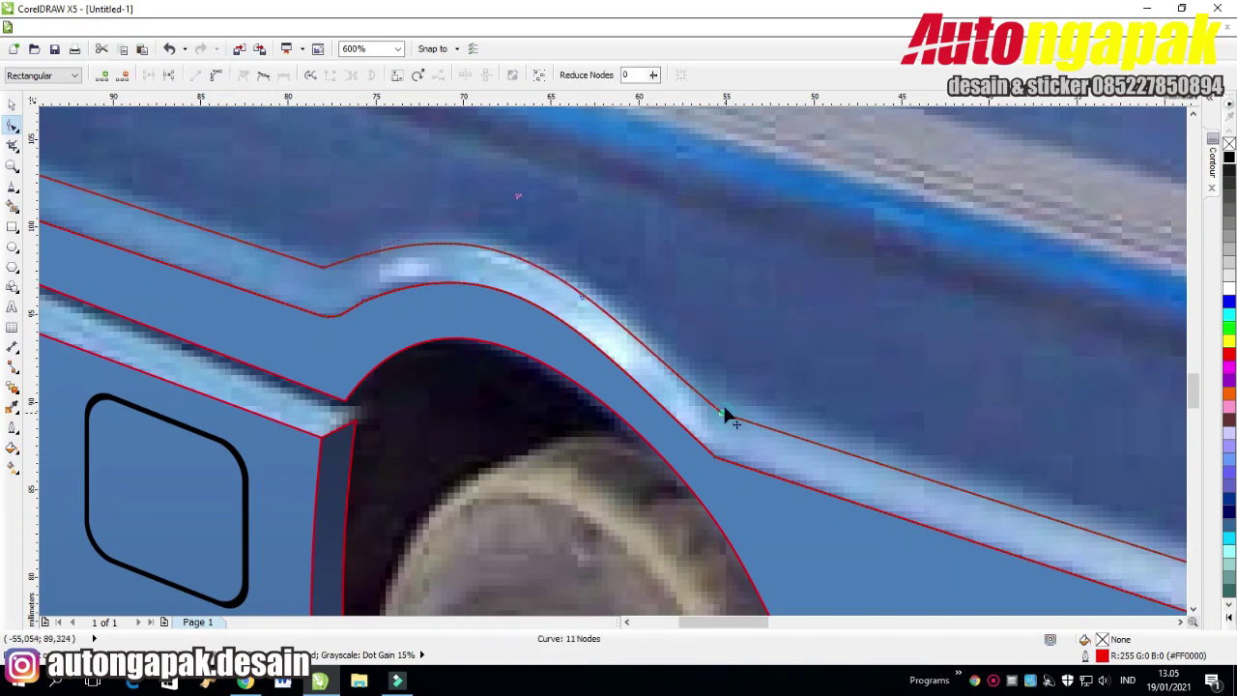
left_click_drag(636, 305, 642, 305)
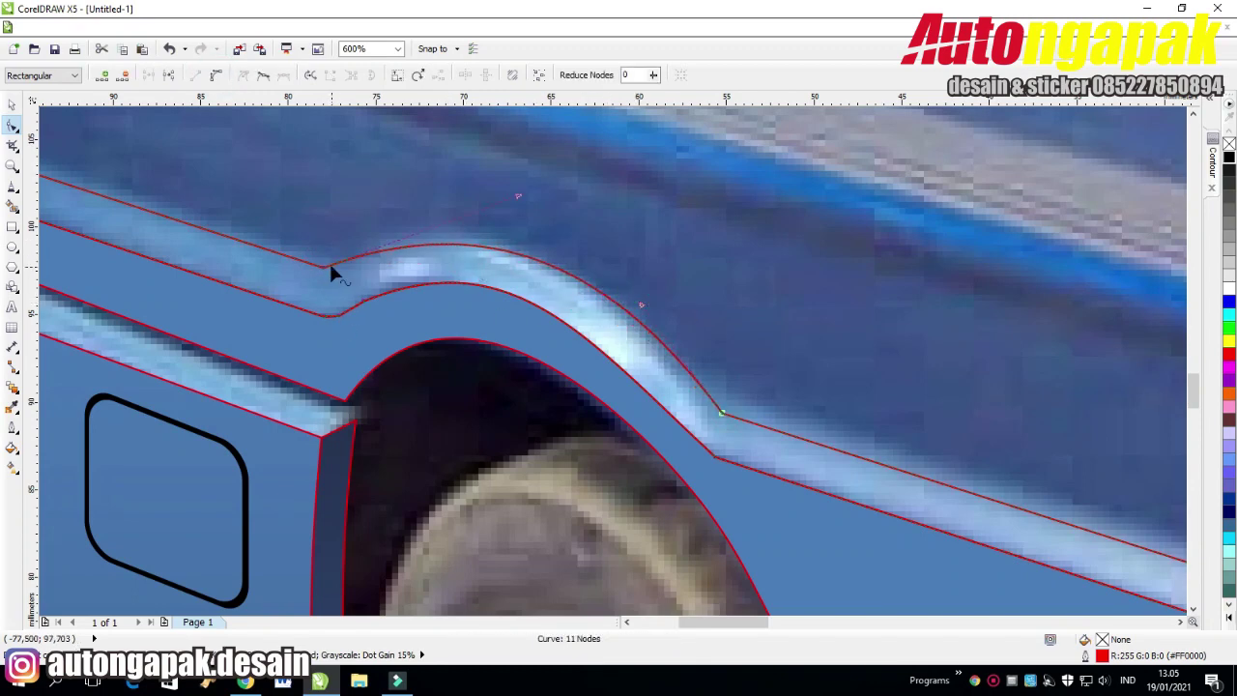
Add nodes beside the strip's corners at the rear side of the wheel arch and remove the sharp ones to round the bend.
scroll(328, 263, "up", 2)
double_click(331, 278)
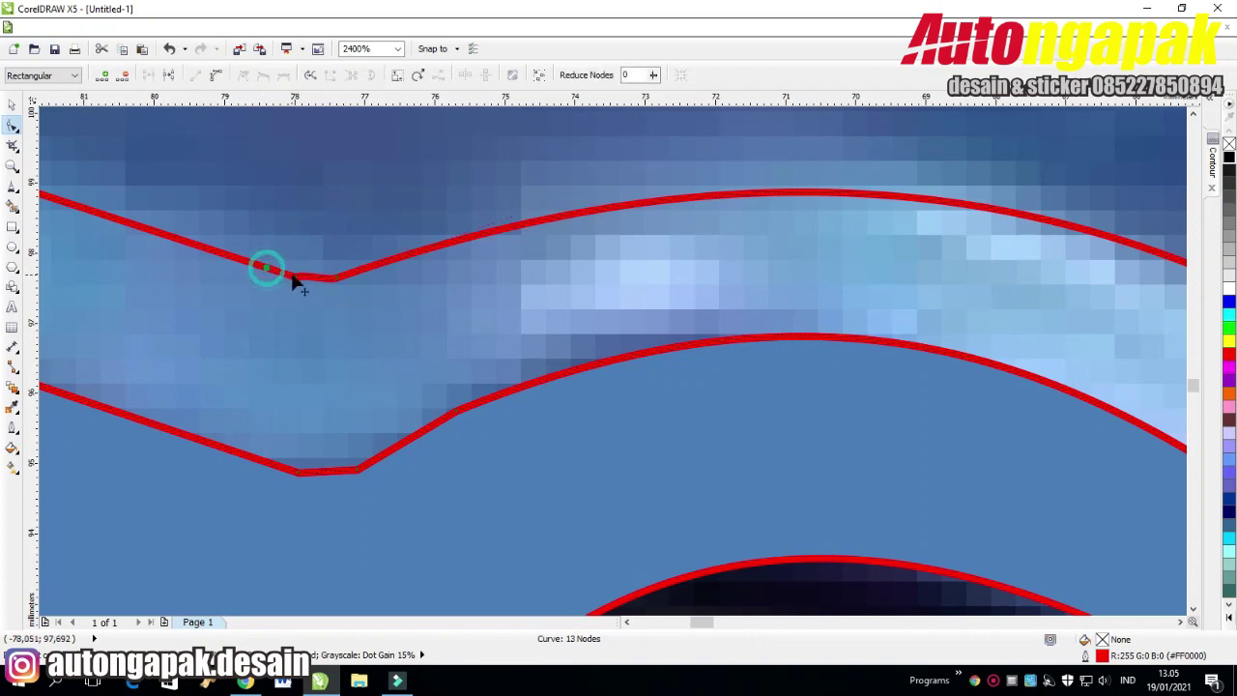
double_click(294, 279)
double_click(259, 462)
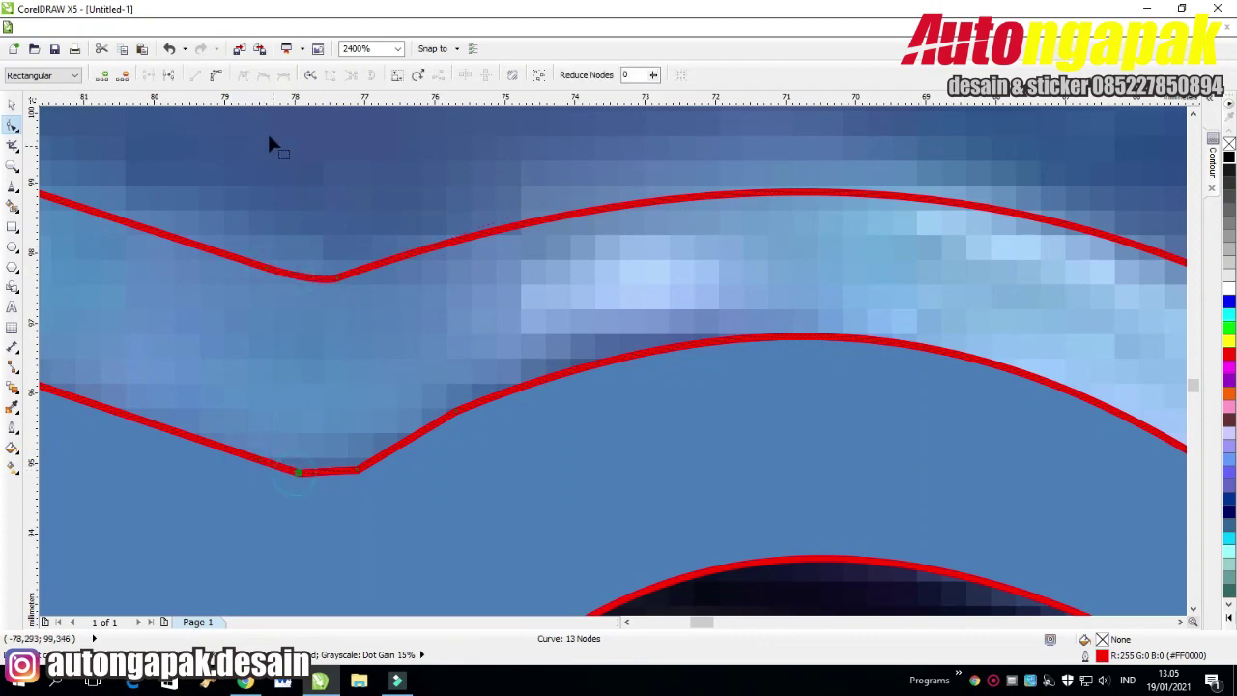
double_click(299, 473)
Round the highlight strip's bend where the rear wheel arch meets the straight run towards the front.
scroll(530, 400, "down", 5)
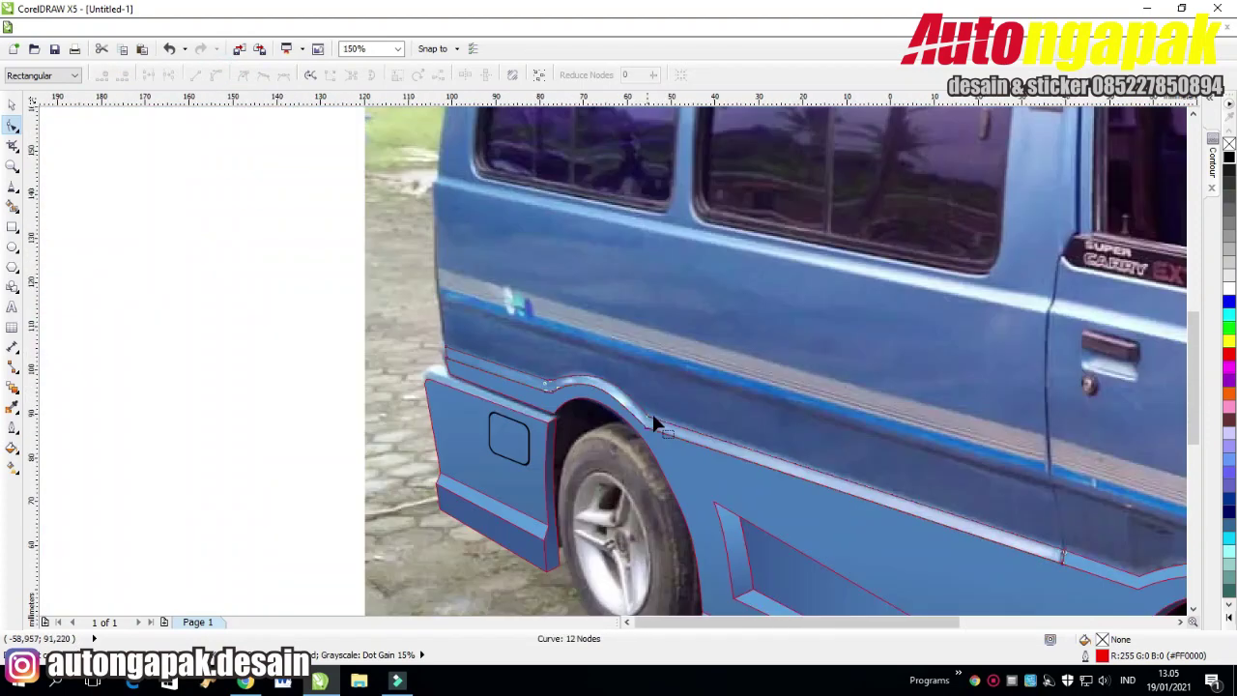
scroll(619, 413, "up", 5)
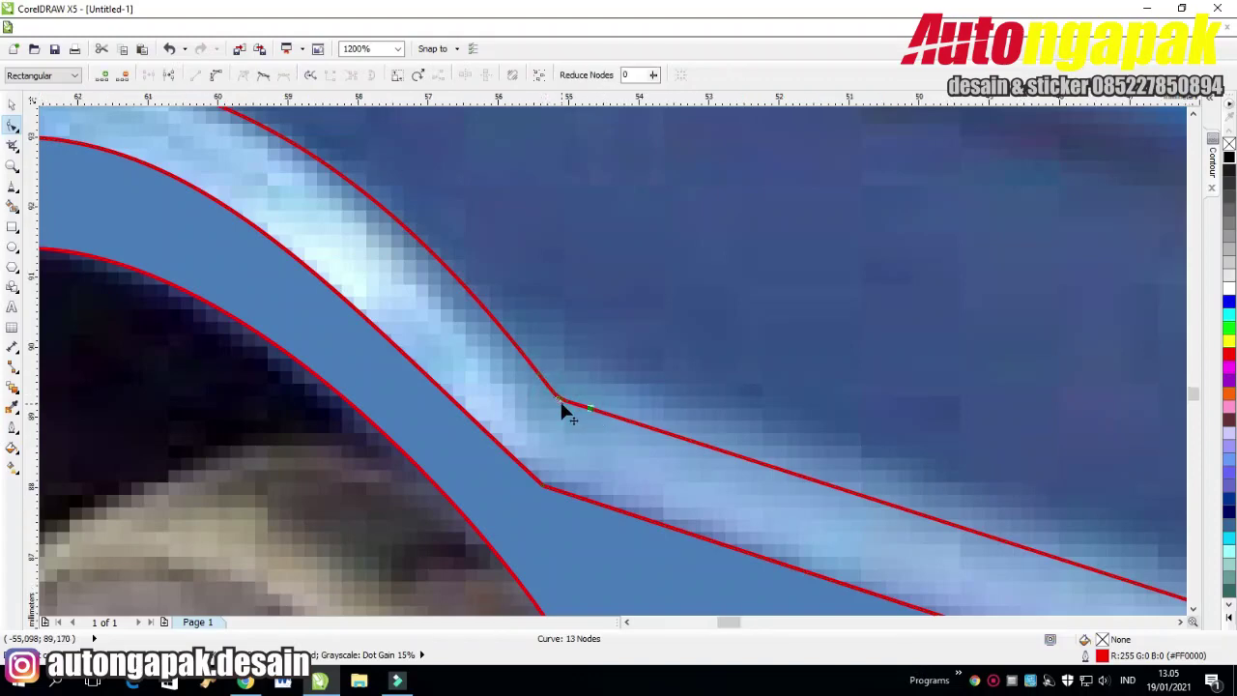
scroll(566, 406, "up", 2)
double_click(677, 423)
double_click(541, 376)
left_click(715, 361)
scroll(715, 362, "down", 2)
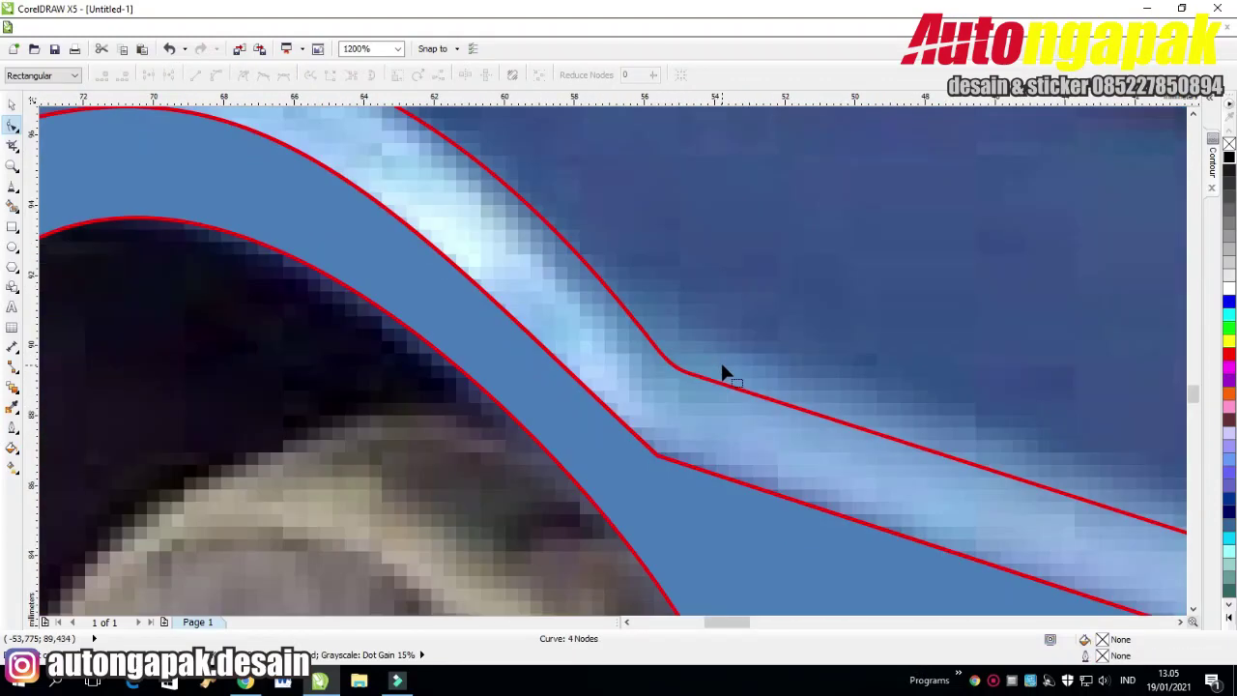
left_click(622, 421)
double_click(679, 462)
scroll(712, 446, "down", 4)
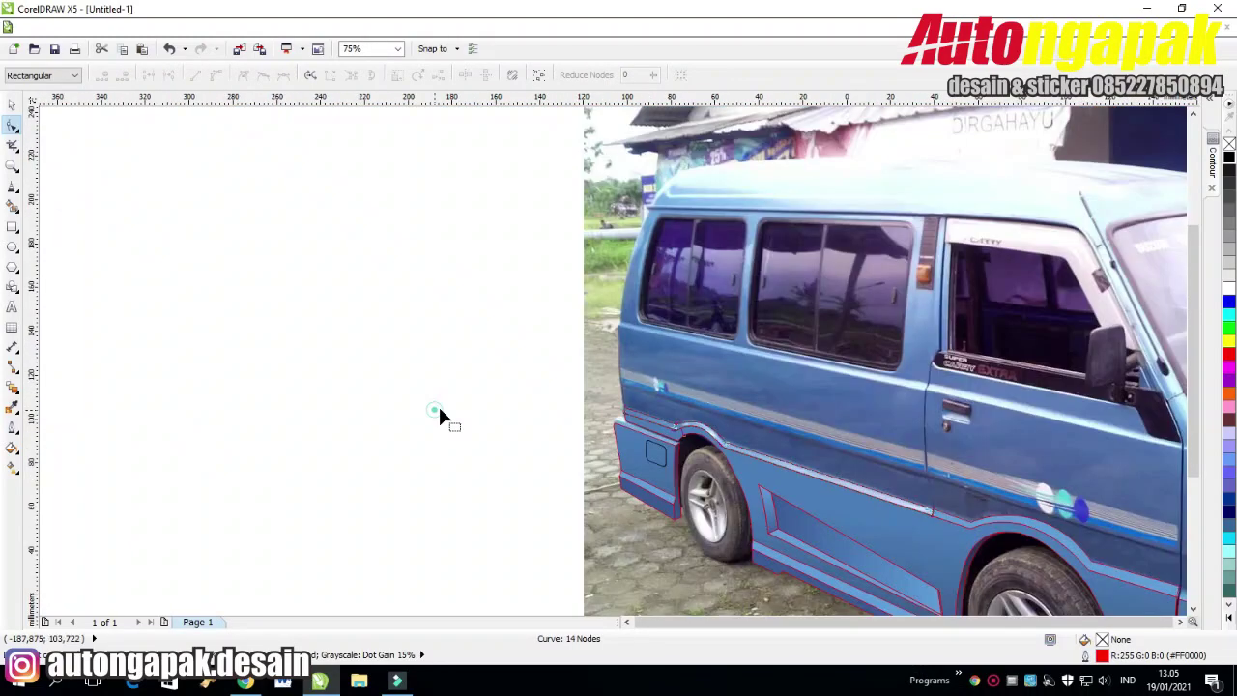
Fill the highlight strip above the side skirt with a uniform light blue sampled from the strip over the front wheel arch.
left_click_drag(448, 522, 103, 325)
key("space")
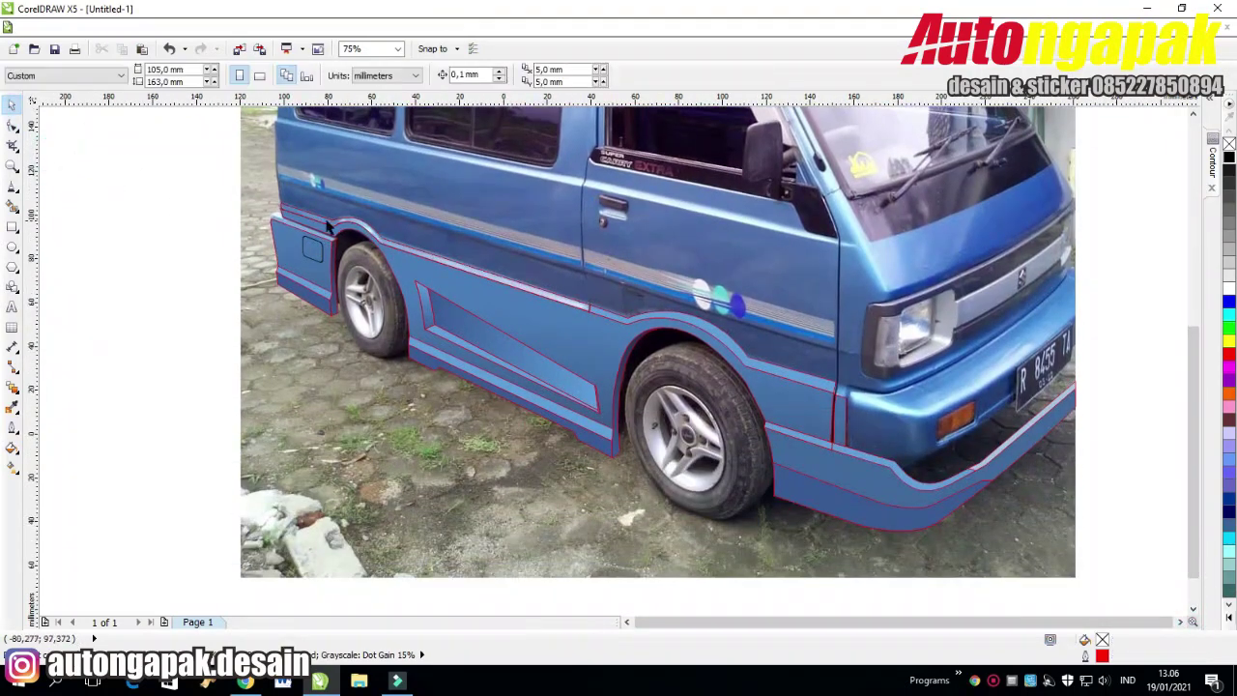
double_click(1101, 638)
left_click(306, 123)
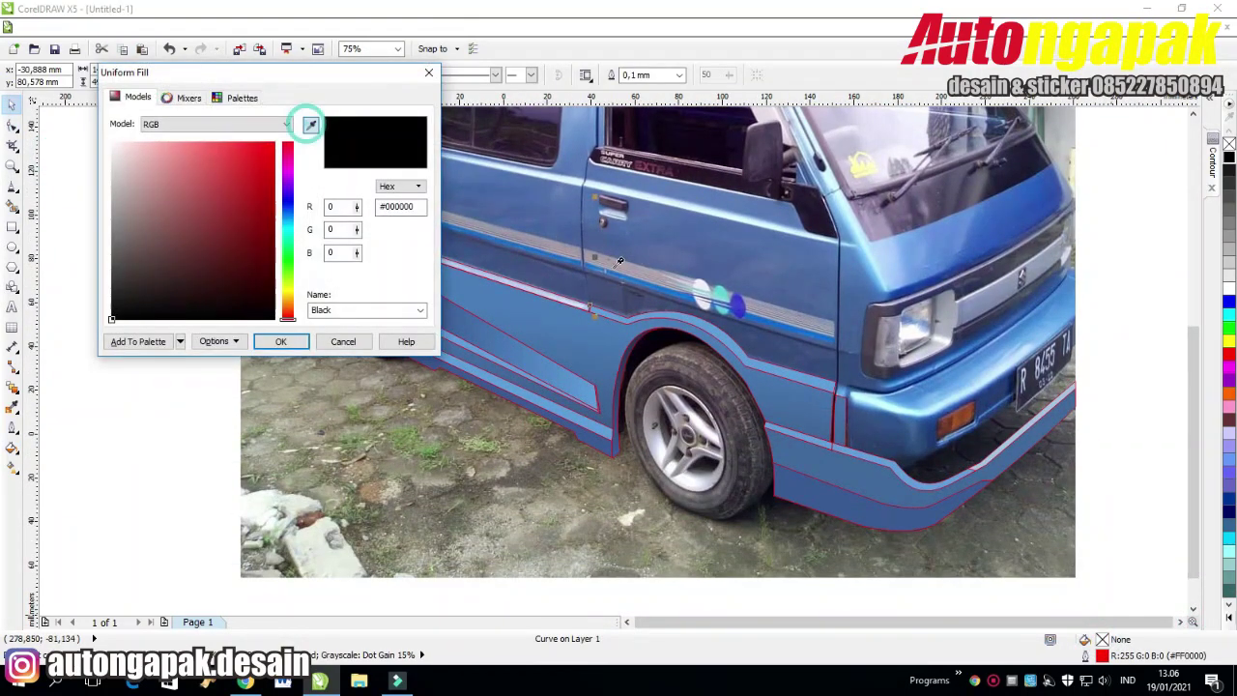
left_click(618, 316)
left_click(282, 342)
left_click(84, 280)
Change the starting colour of the linear gradient on the skirt recess's rear bevel to a lighter blue.
scroll(540, 327, "up", 3)
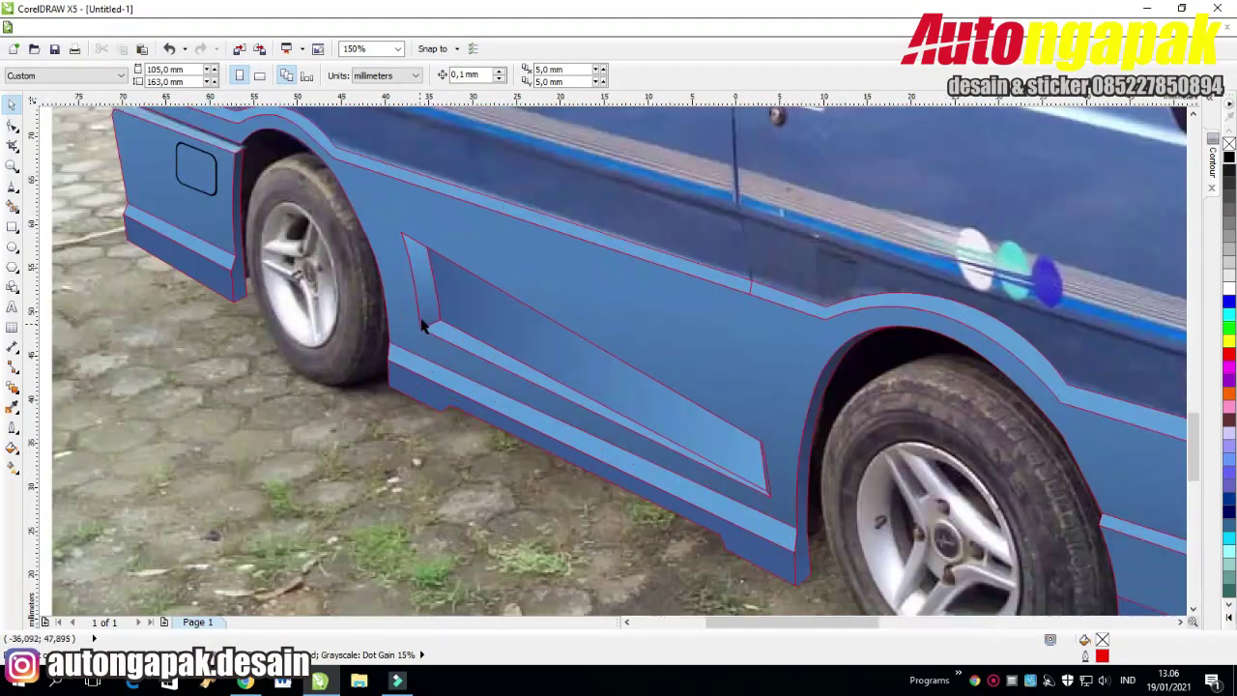
left_click(436, 233)
left_click(12, 448)
left_click(67, 466)
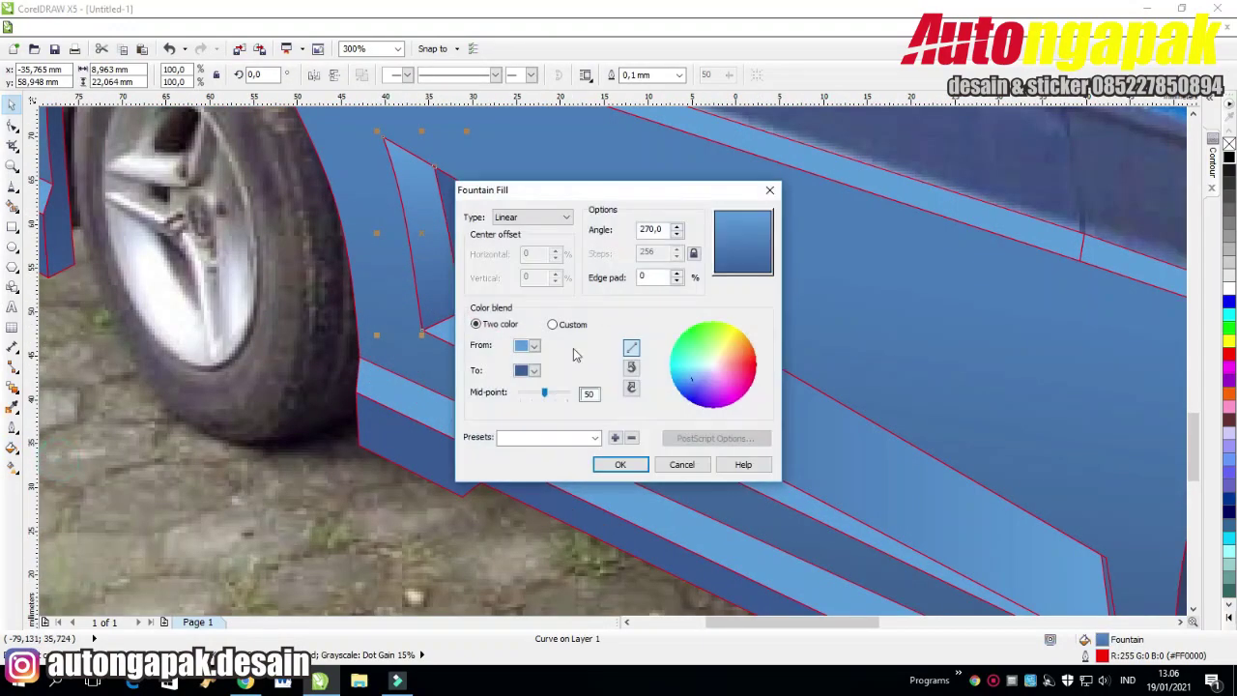
left_click(534, 346)
left_click(521, 462)
left_click(956, 205)
left_click(533, 346)
left_click(564, 462)
left_click(280, 342)
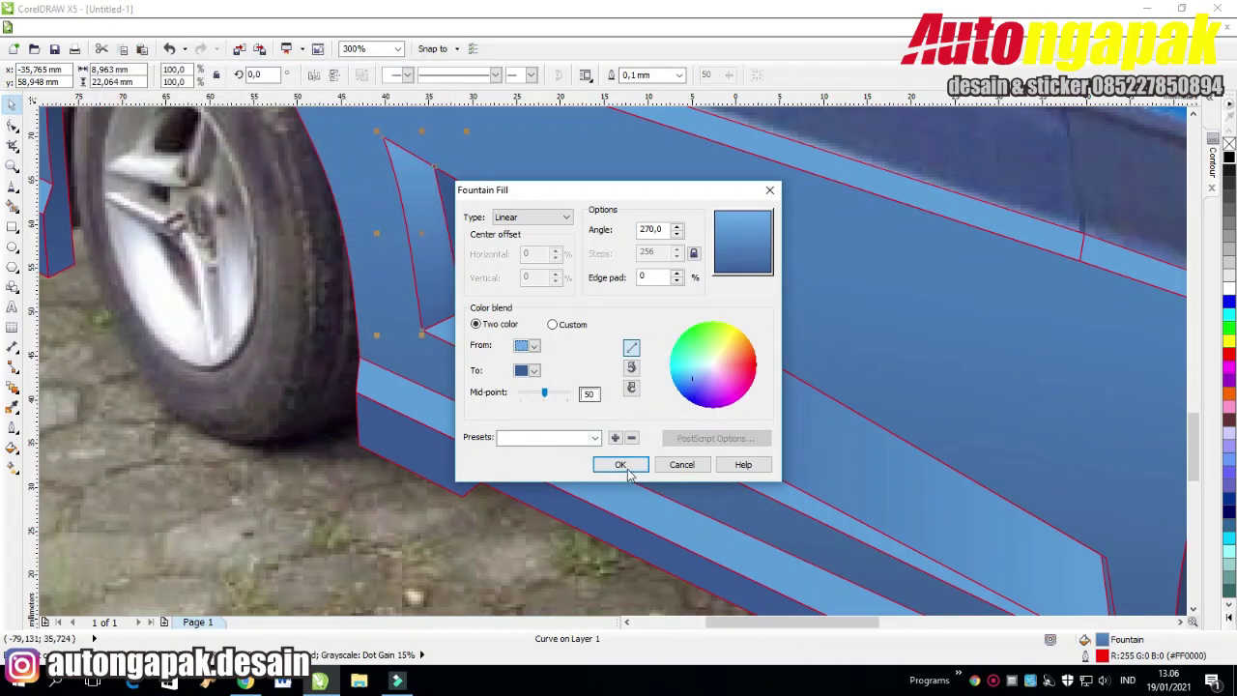
left_click(621, 464)
scroll(652, 331, "down", 1)
key("Escape")
Shift the upper rear corner node of the skirt recess's inner panel slightly along the bevel edge and undo the last node change.
scroll(561, 259, "up", 1)
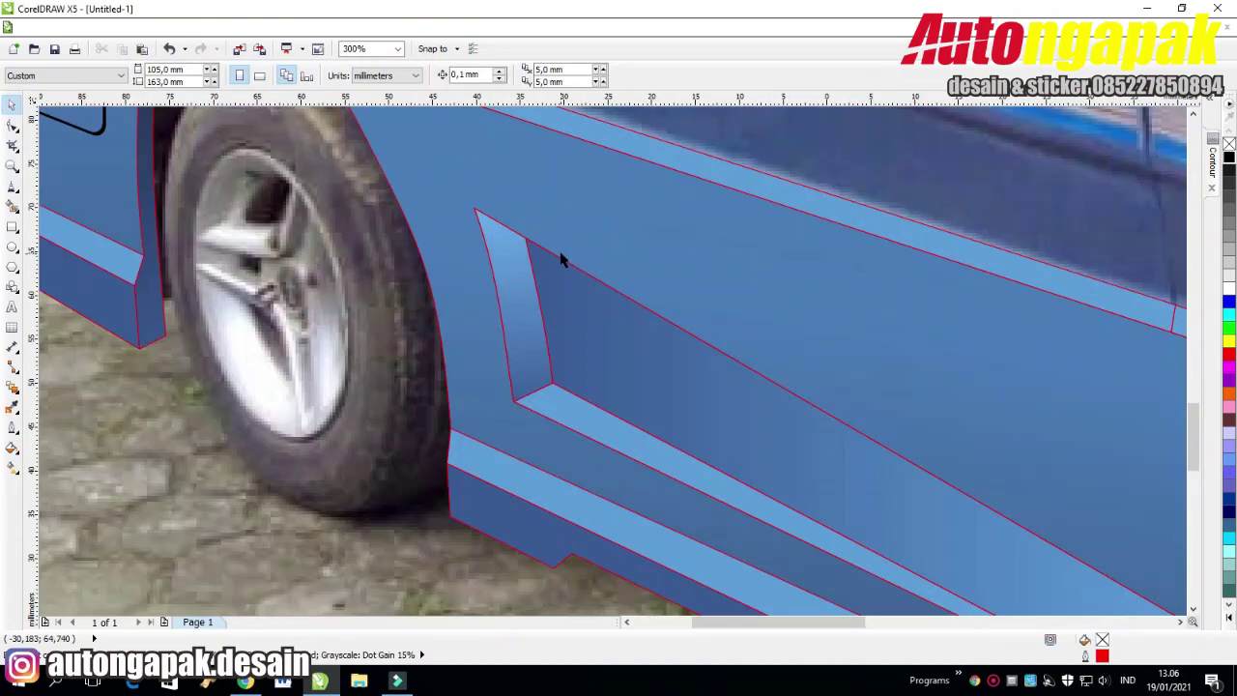
left_click(12, 126)
scroll(491, 251, "up", 2)
left_click(474, 256)
left_click_drag(458, 224, 458, 218)
scroll(581, 250, "down", 1)
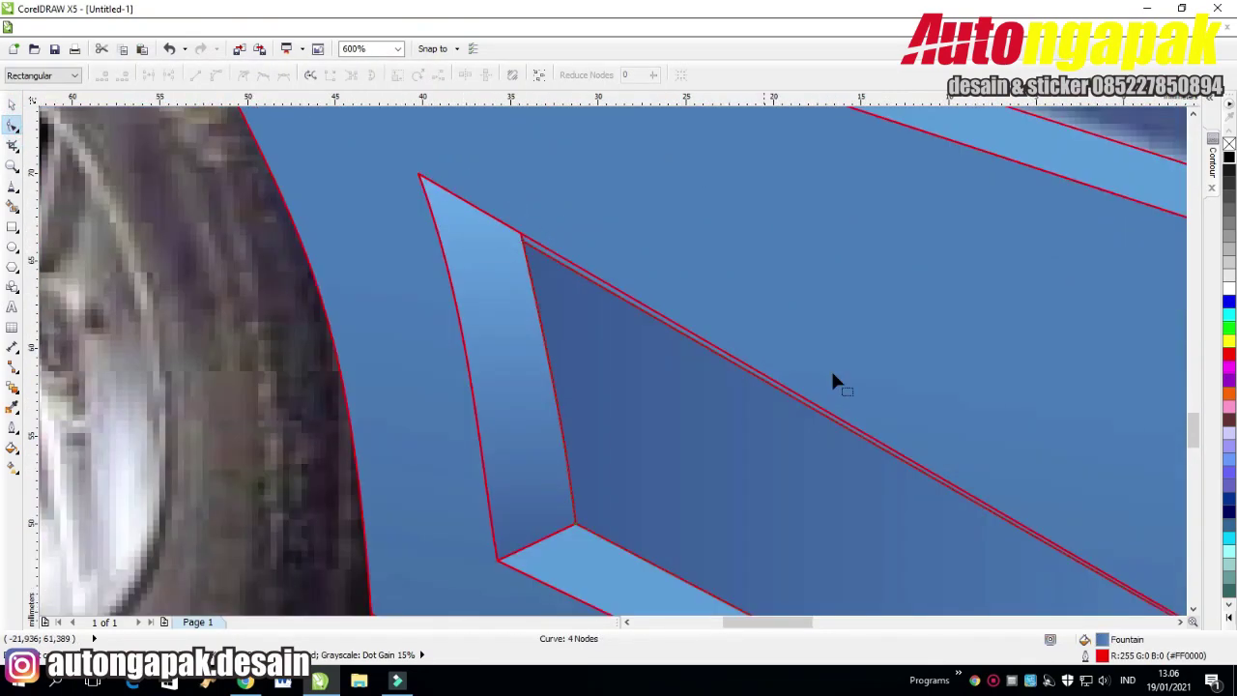
left_click(1181, 623)
left_click(1192, 609)
scroll(1067, 475, "down", 1)
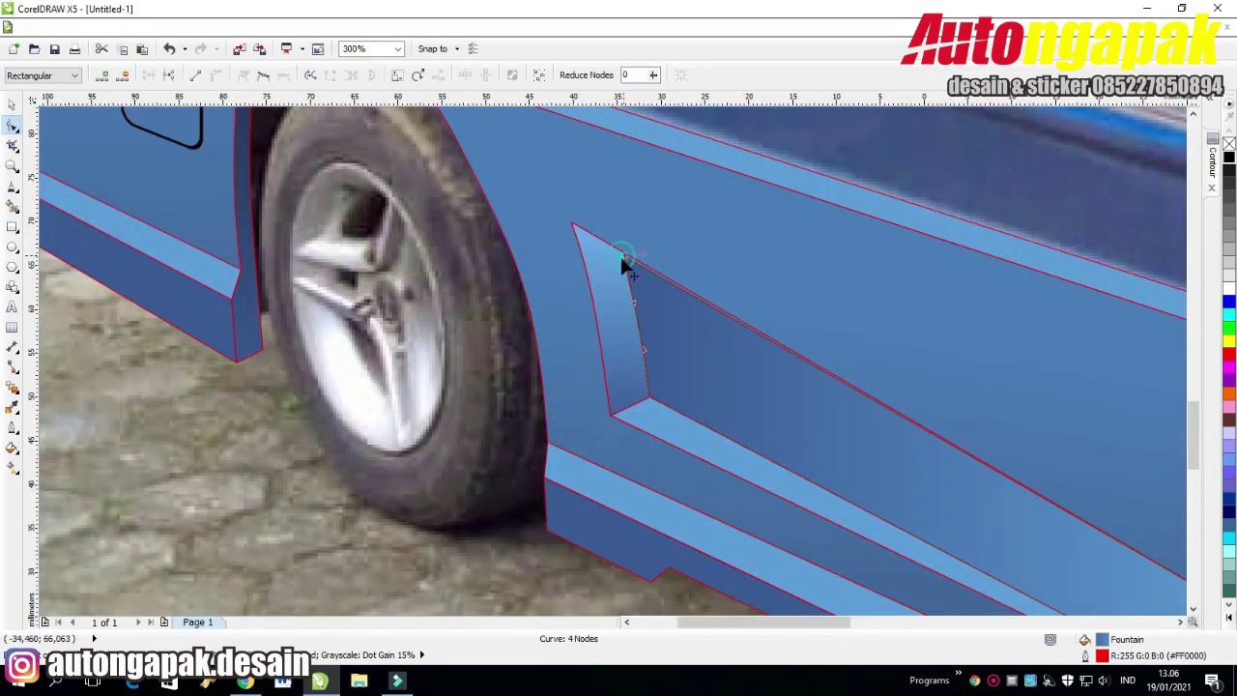
left_click(632, 261)
key("ctrl+z")
Fill the skirt recess's inner panel with a uniform near-black purple sampled from the dark trim below the side mirror.
scroll(720, 340, "down", 2)
left_click(1180, 623)
left_click(11, 103)
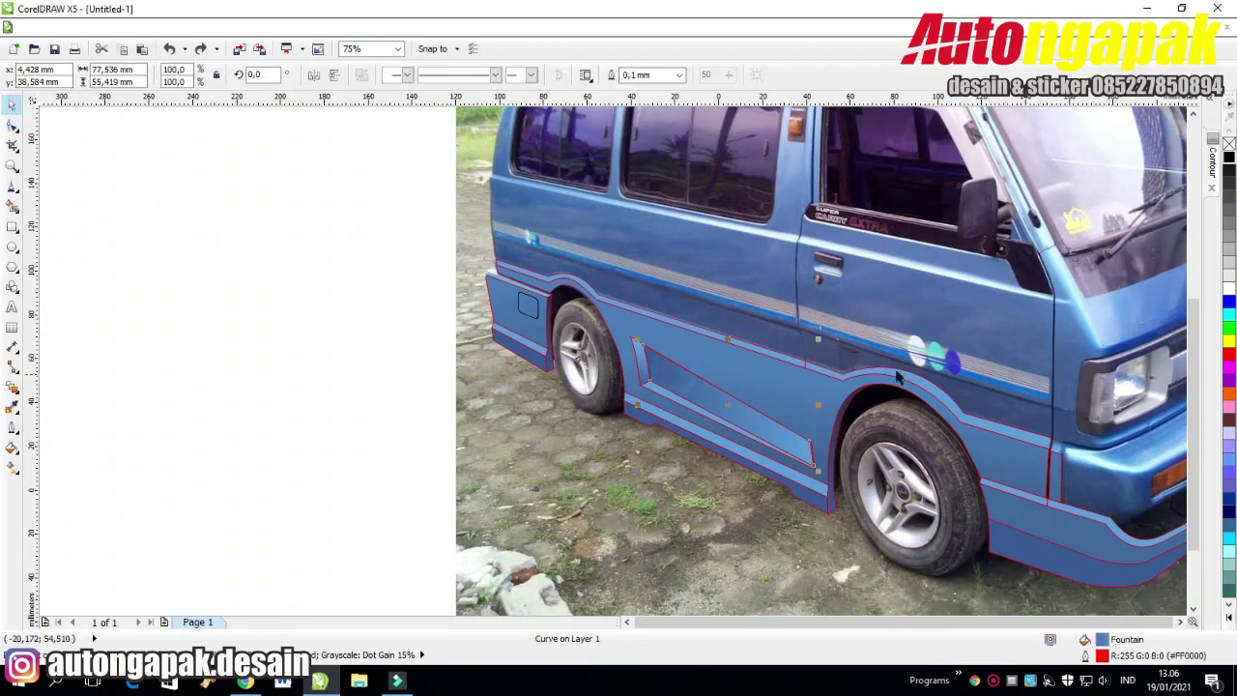
left_click(1229, 157)
double_click(1102, 639)
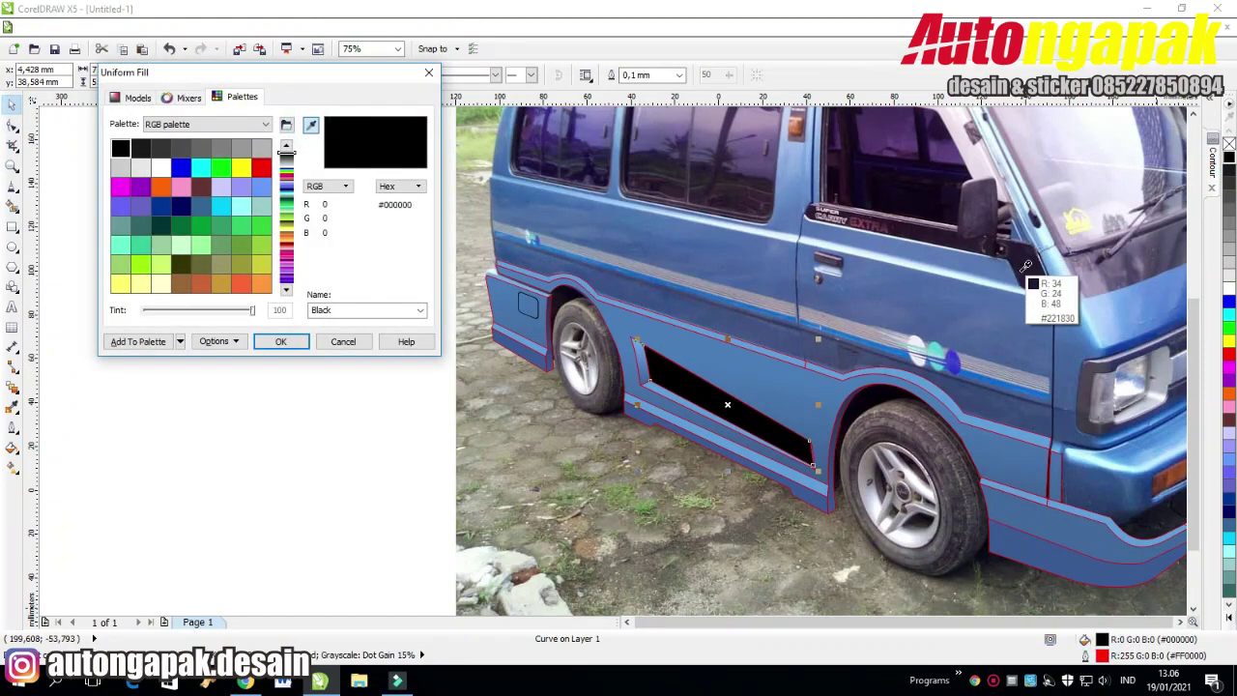
left_click(280, 341)
Remove the outlines from all the traced body shapes at once by setting their outline width to None.
scroll(773, 295, "down", 1)
scroll(887, 389, "up", 1)
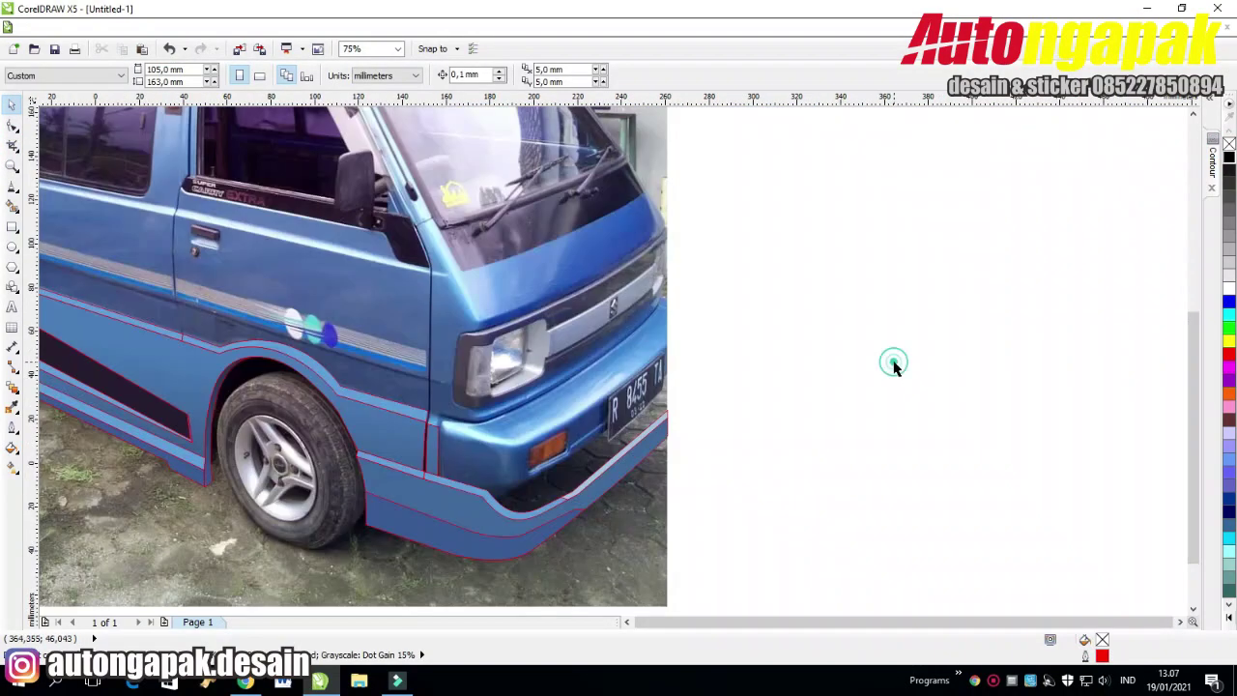
scroll(892, 361, "down", 1)
left_click_drag(909, 284, 303, 472)
left_click_drag(286, 253, 841, 619)
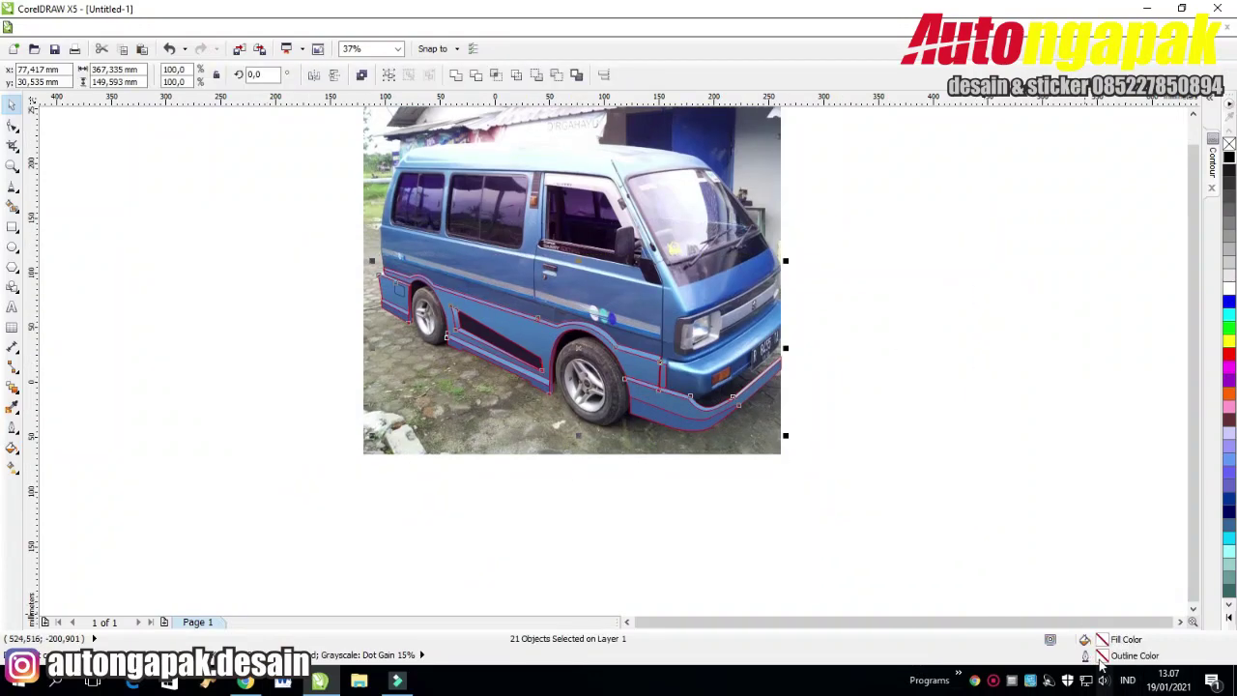
double_click(1102, 657)
left_click(532, 253)
left_click(507, 264)
left_click(610, 467)
left_click(925, 316)
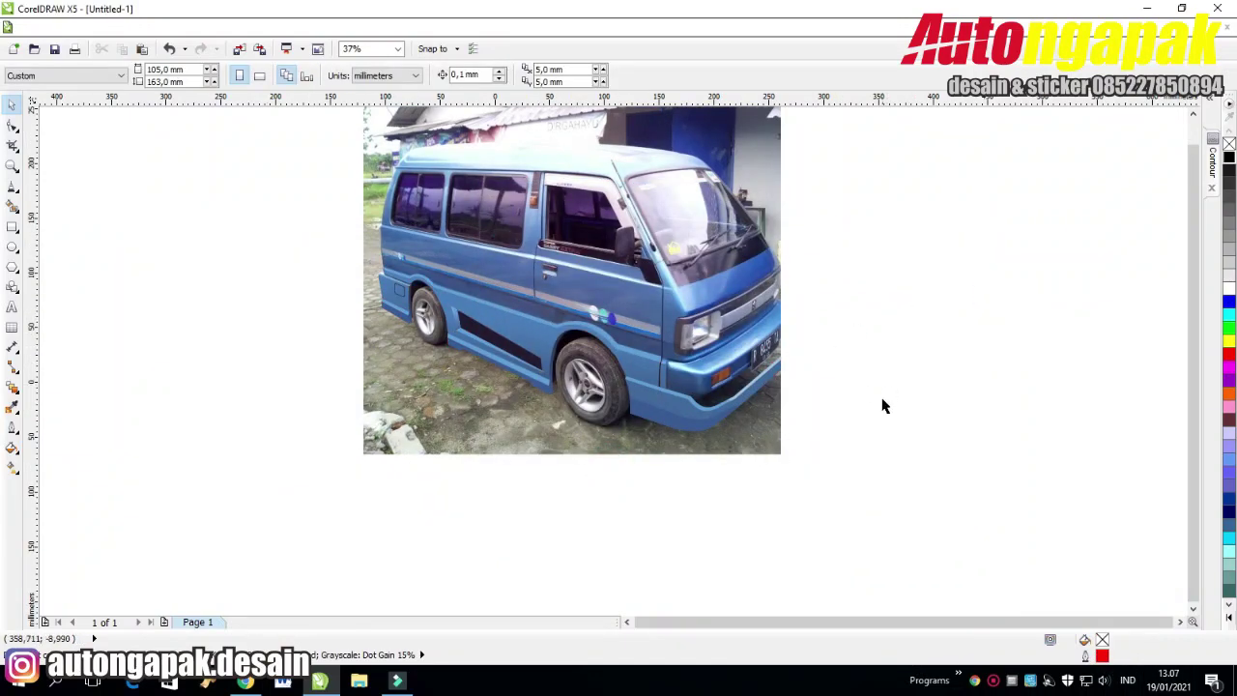
Cut a rectangular piece of the photo behind the front wheel arch by intersecting and bring it in front of the blue shapes.
scroll(554, 374, "up", 2)
left_click(12, 227)
left_click_drag(427, 128, 634, 367)
left_click(818, 193, "shift")
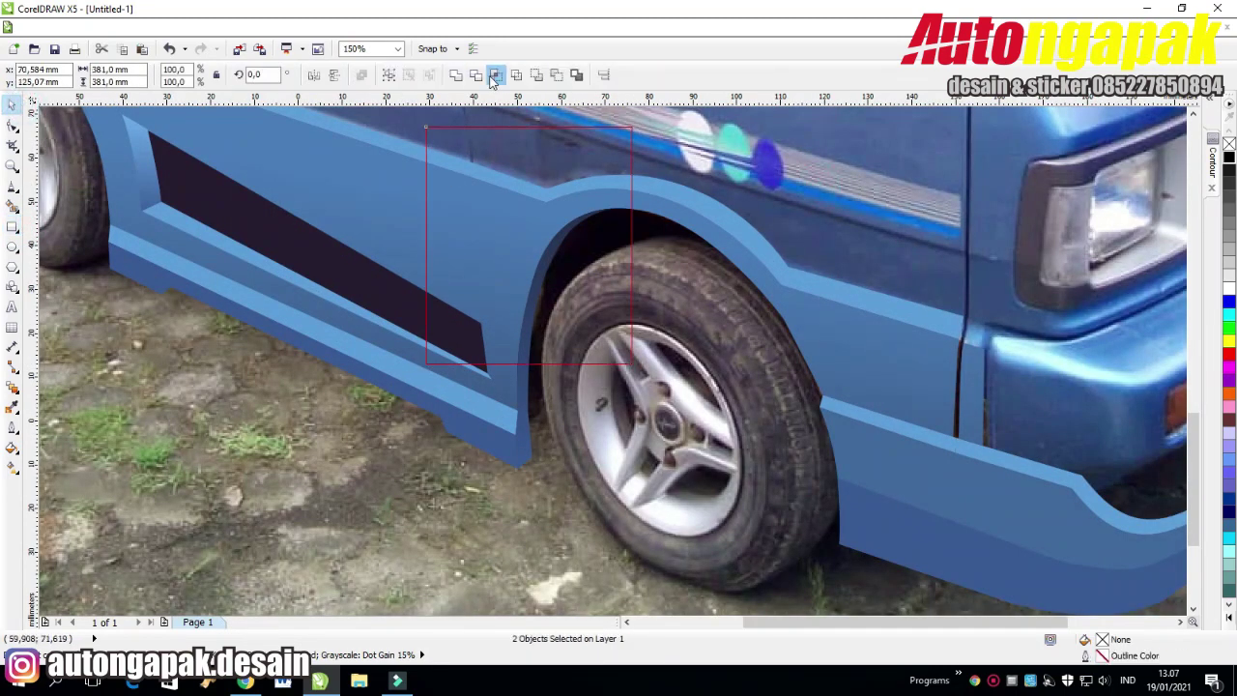
left_click(497, 76)
left_click(593, 148)
key("Delete")
left_click(596, 146)
key("shift+Page_Up")
Trace a narrow closed outline around the door seam that curves down into the front wheel arch.
scroll(507, 165, "up", 1)
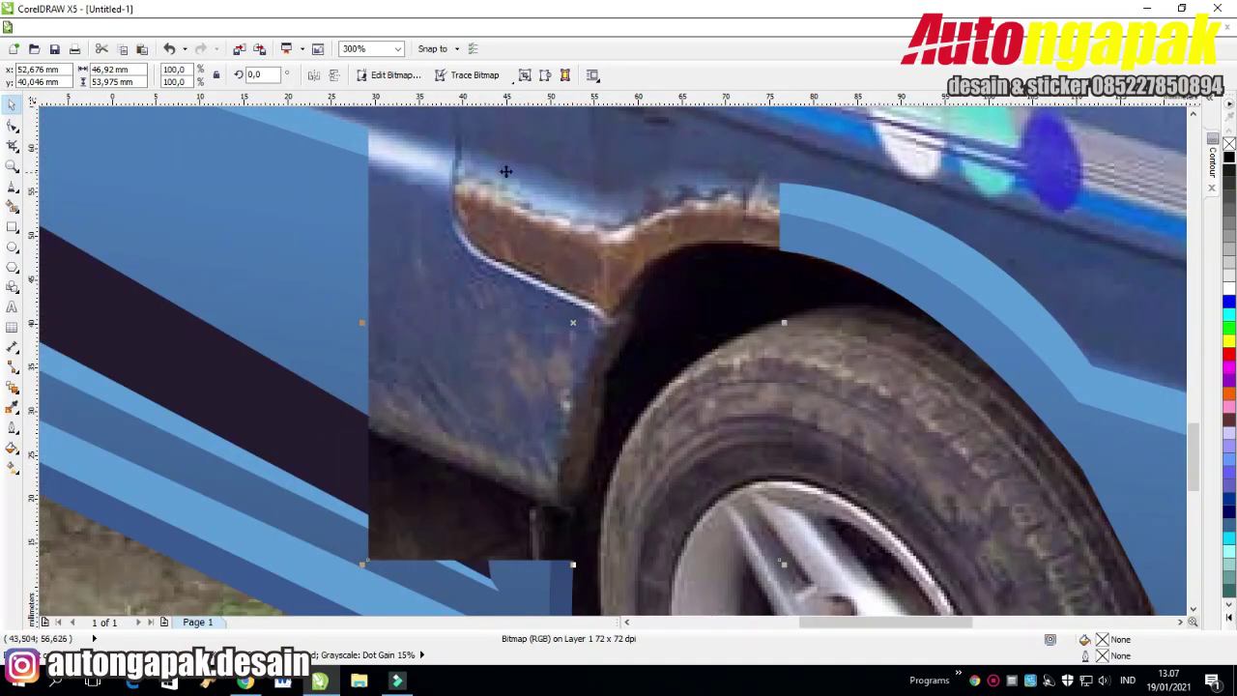
left_click(14, 186)
left_click(632, 325)
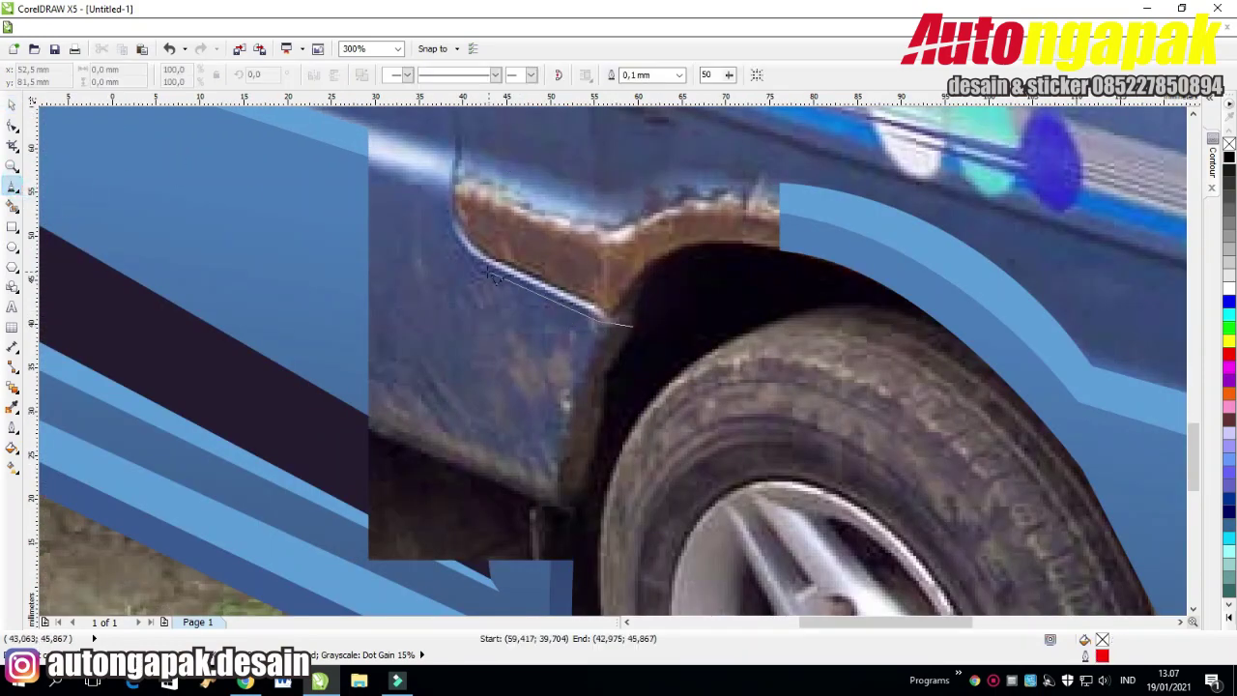
left_click_drag(465, 250, 445, 188)
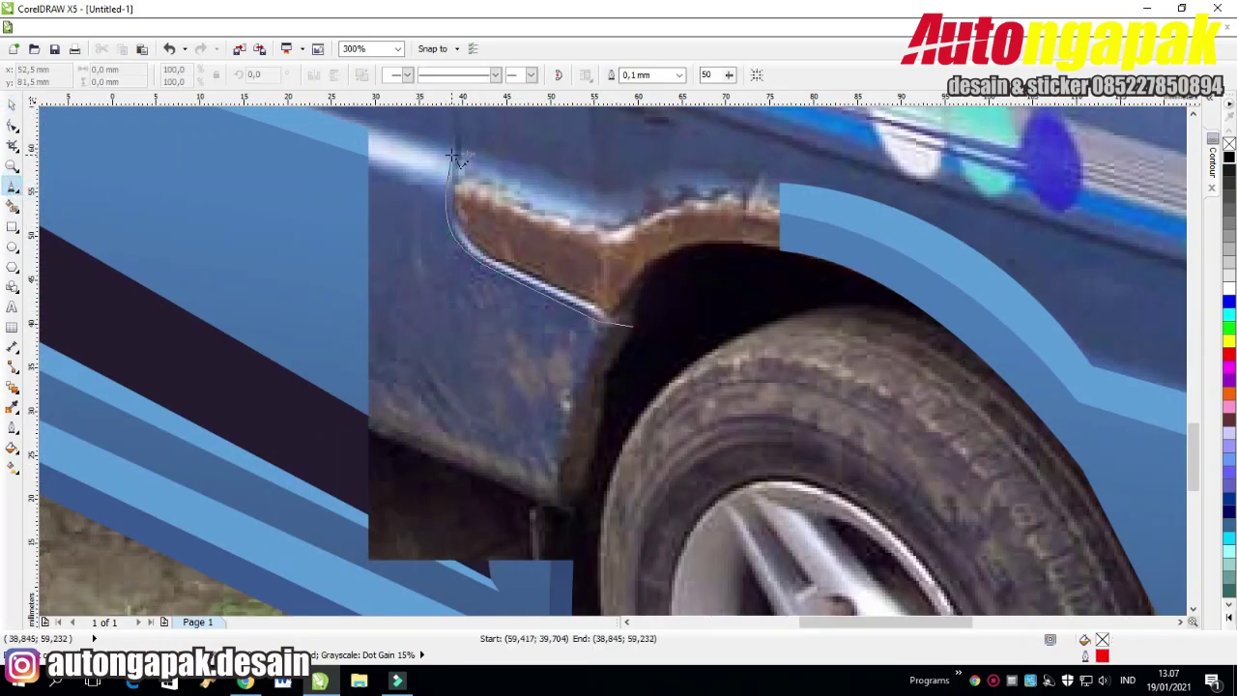
left_click(452, 122)
left_click_drag(484, 128, 480, 152)
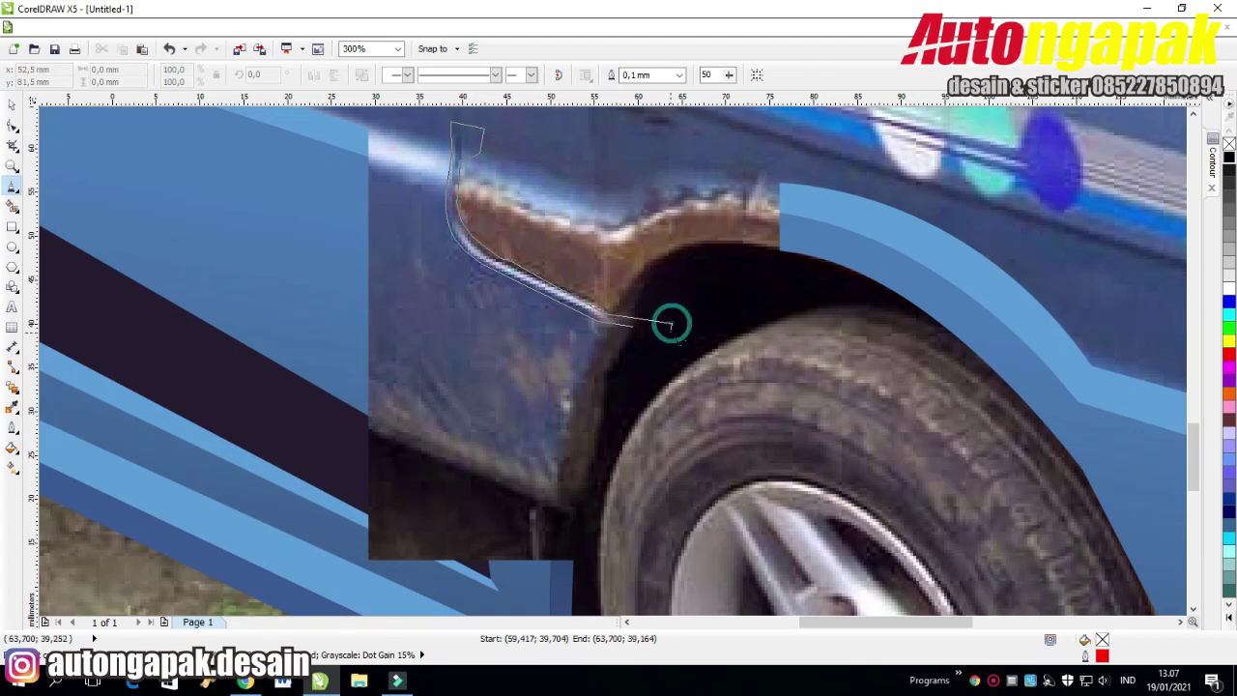
left_click(672, 325)
Remove the surplus nodes on the inner side of the seam outline's bend and curve it smoothly.
scroll(456, 130, "up", 2)
key("F10")
left_click(465, 310)
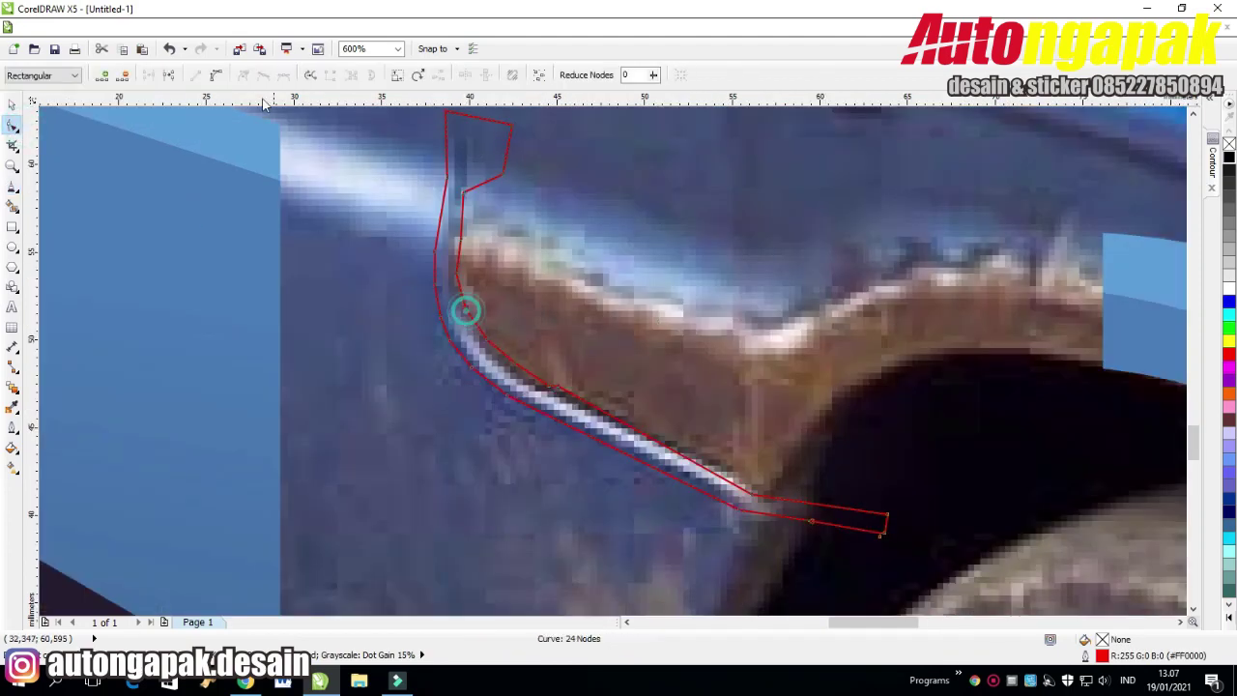
left_click_drag(456, 271, 505, 325)
key("Delete")
double_click(516, 364)
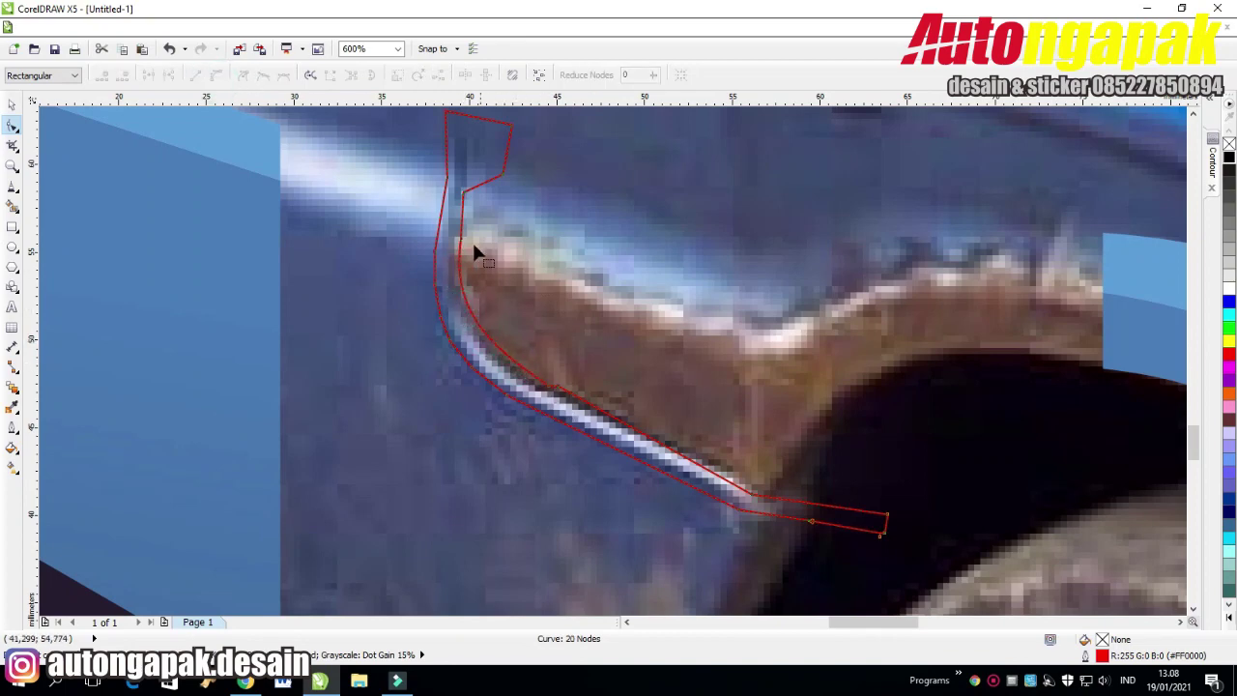
left_click(461, 314)
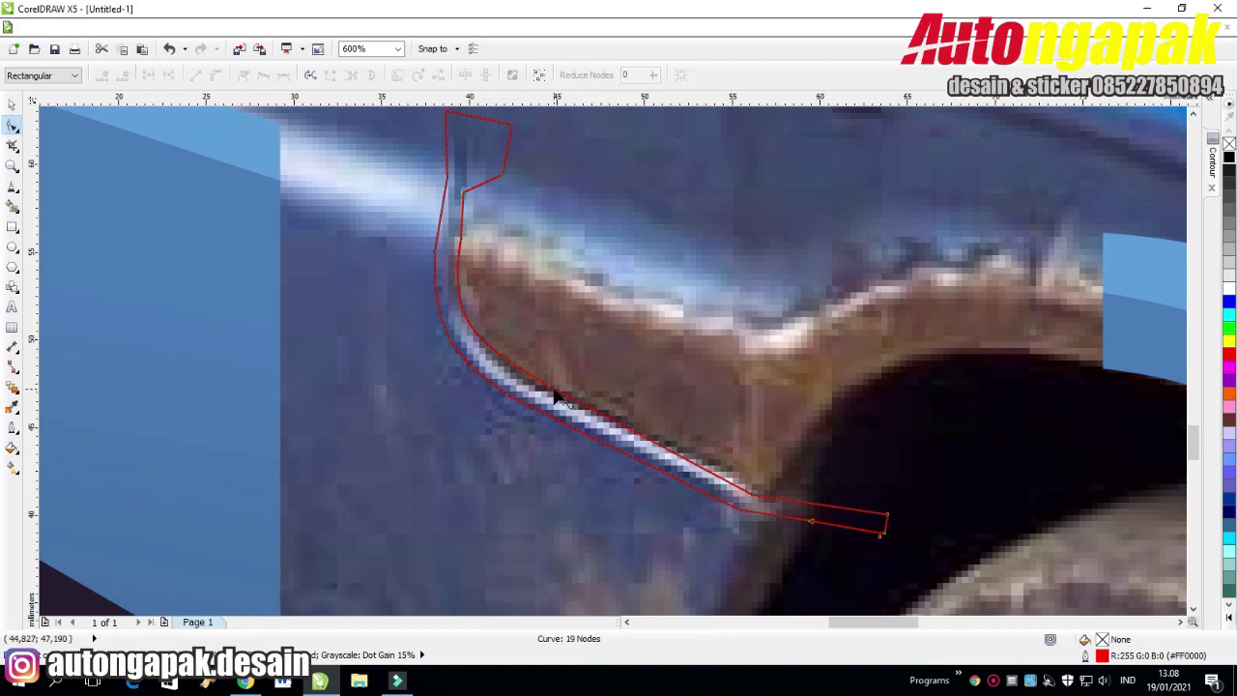
Fit the seam outline's lower end to the seam and smooth the outer side of its bend with fewer nodes.
left_click_drag(738, 519, 739, 500)
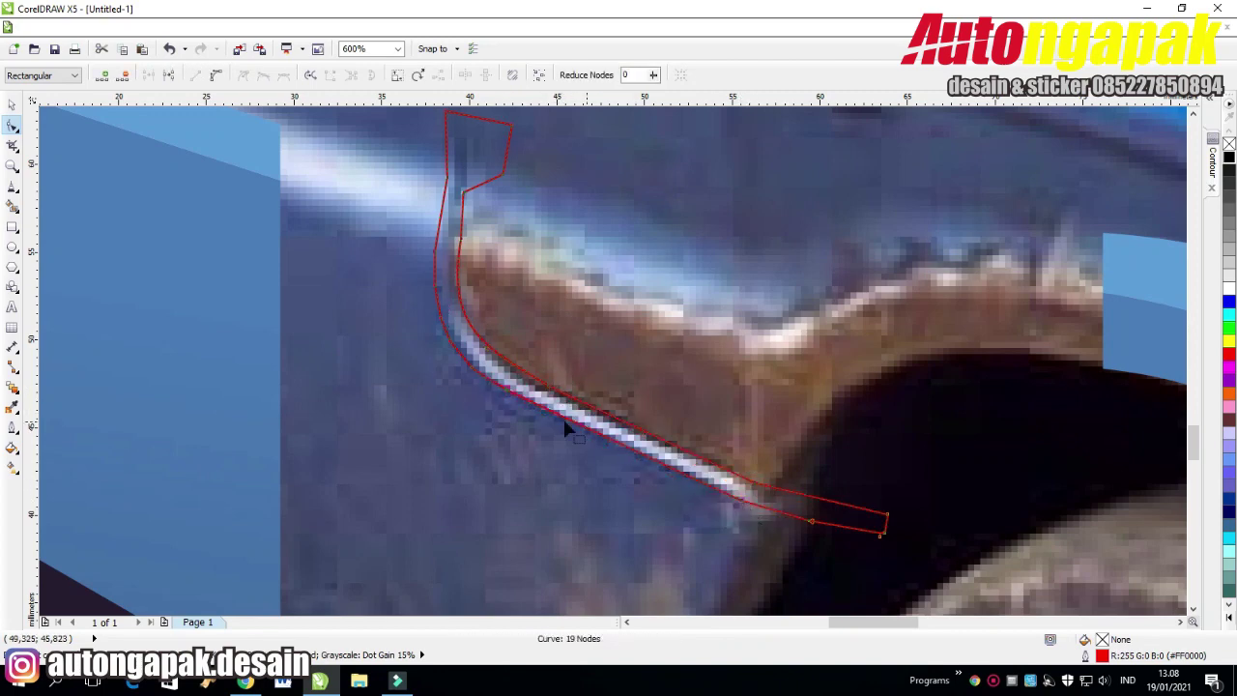
left_click(451, 340)
left_click(216, 75)
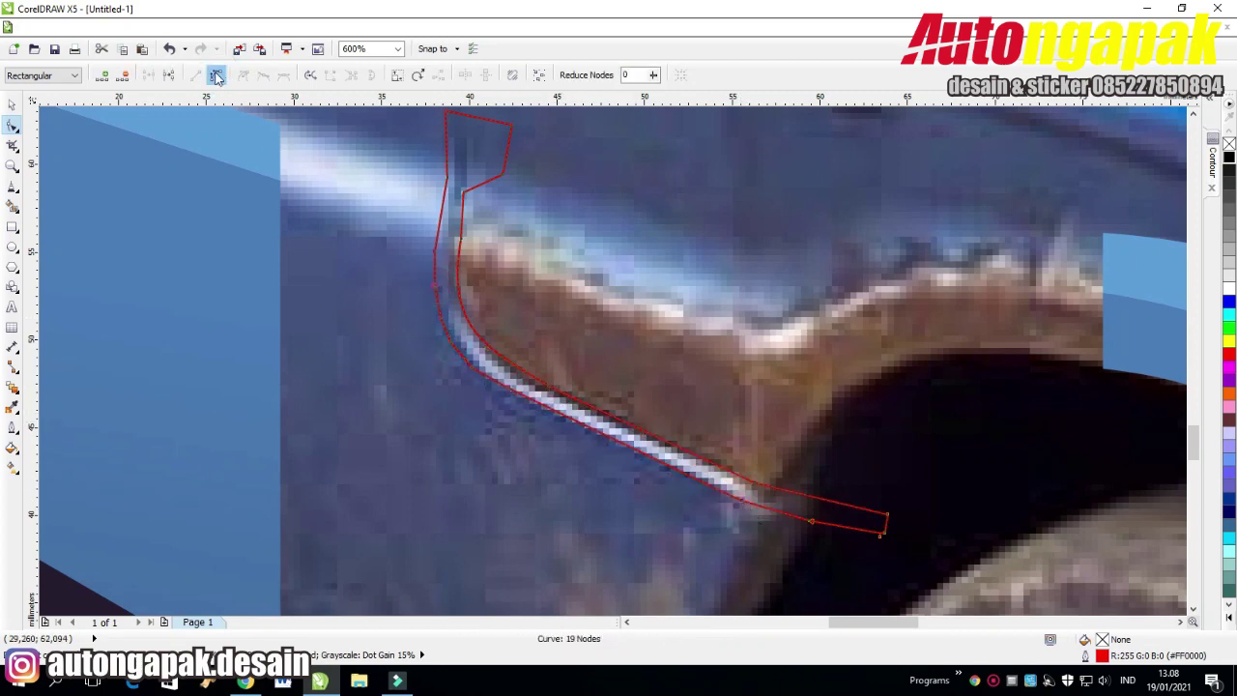
double_click(453, 338)
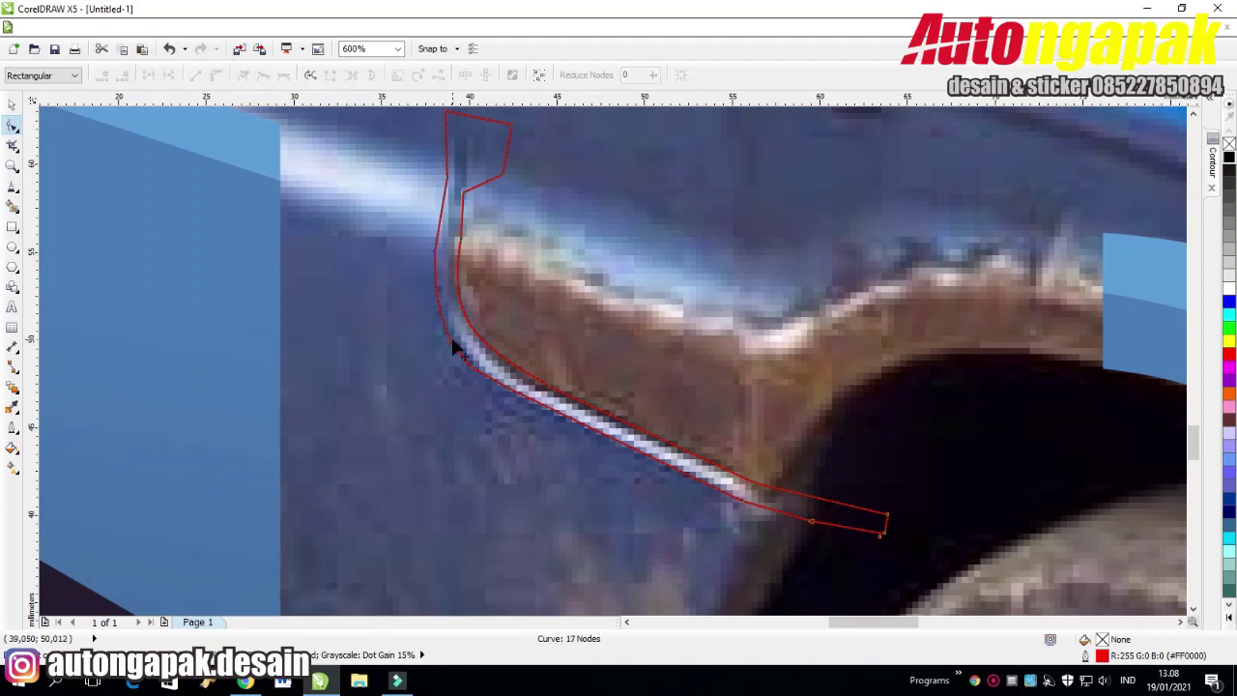
left_click(495, 379)
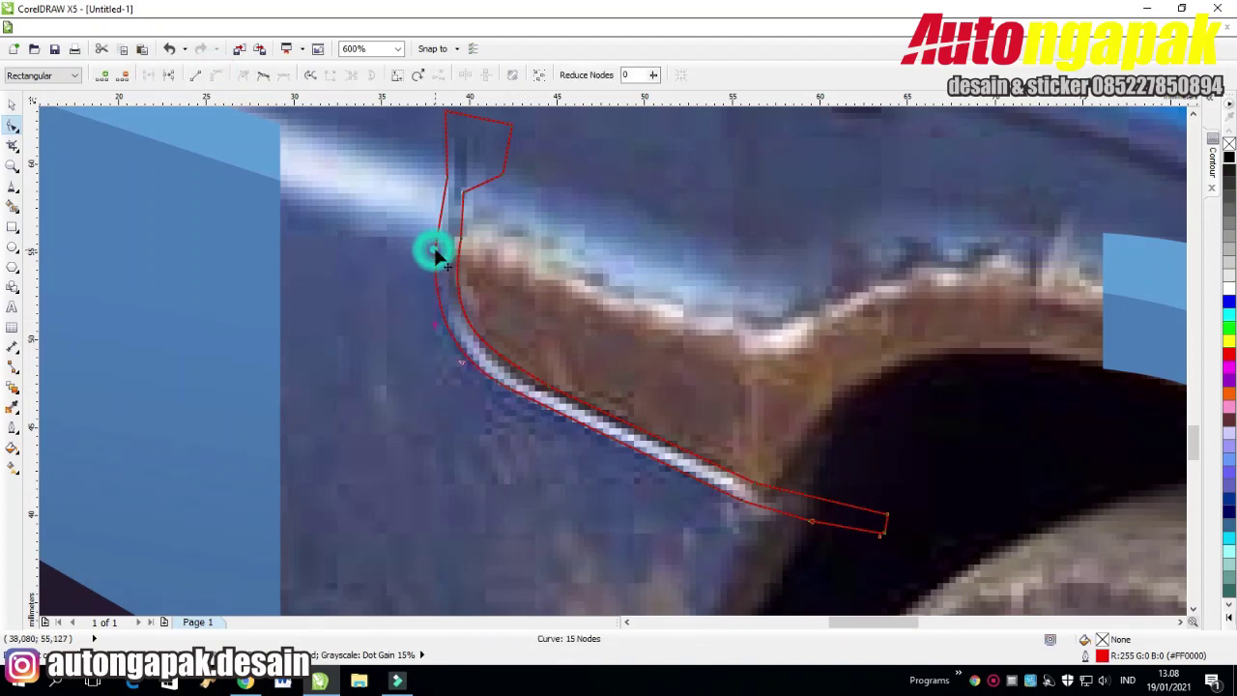
left_click(451, 338)
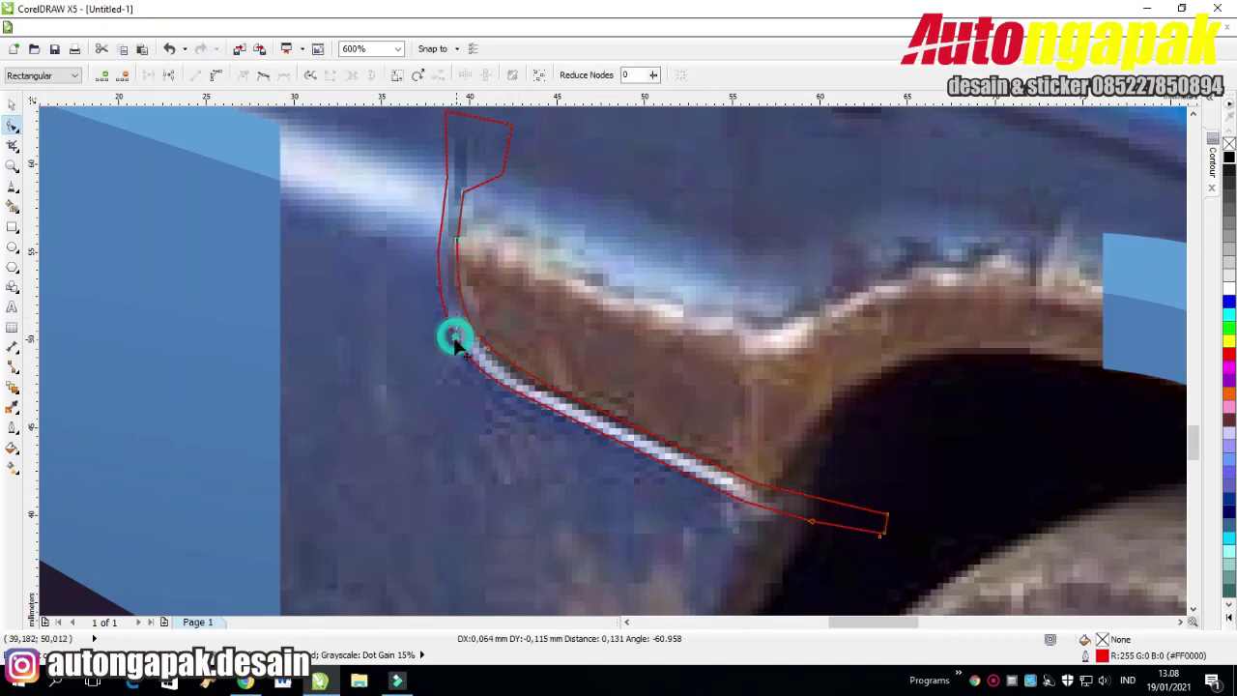
scroll(654, 466, "down", 2)
key("space")
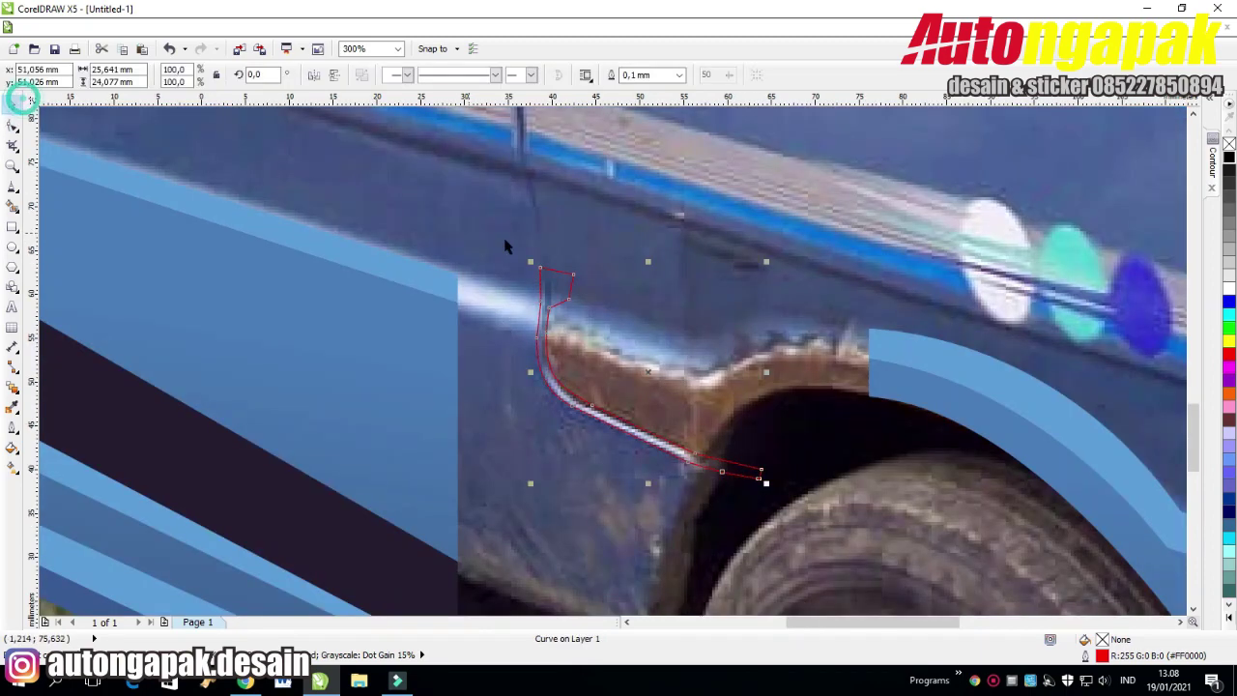
left_click(725, 264)
key("Delete")
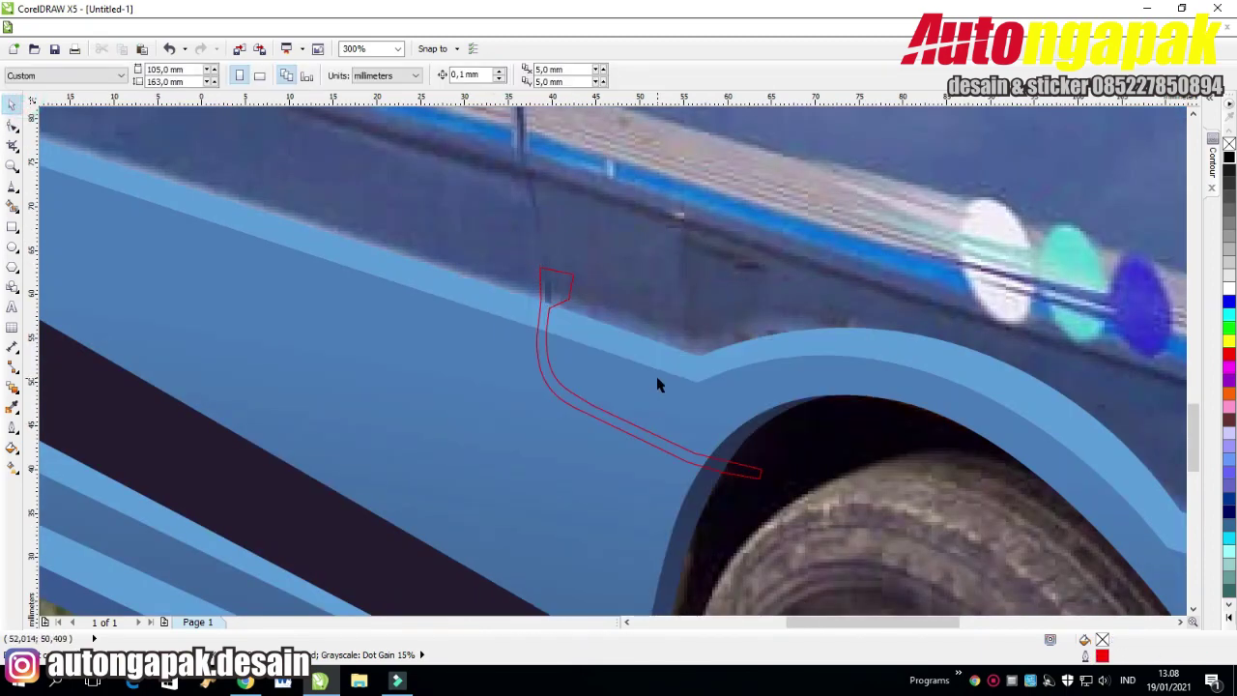
key("ctrl+z")
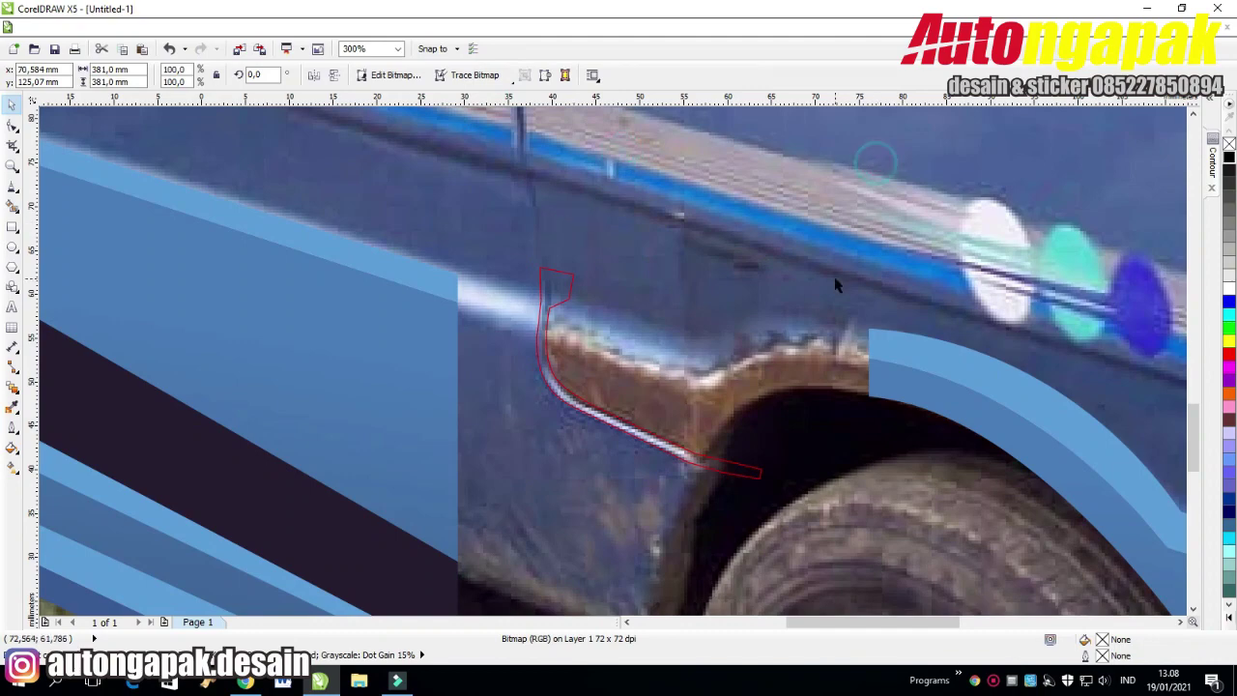
Keep only the photo's door seam within the traced outline, deleting the leftover rectangular photo piece and the outline.
key("Delete")
left_click(758, 473)
key("Delete")
scroll(854, 473, "down", 2)
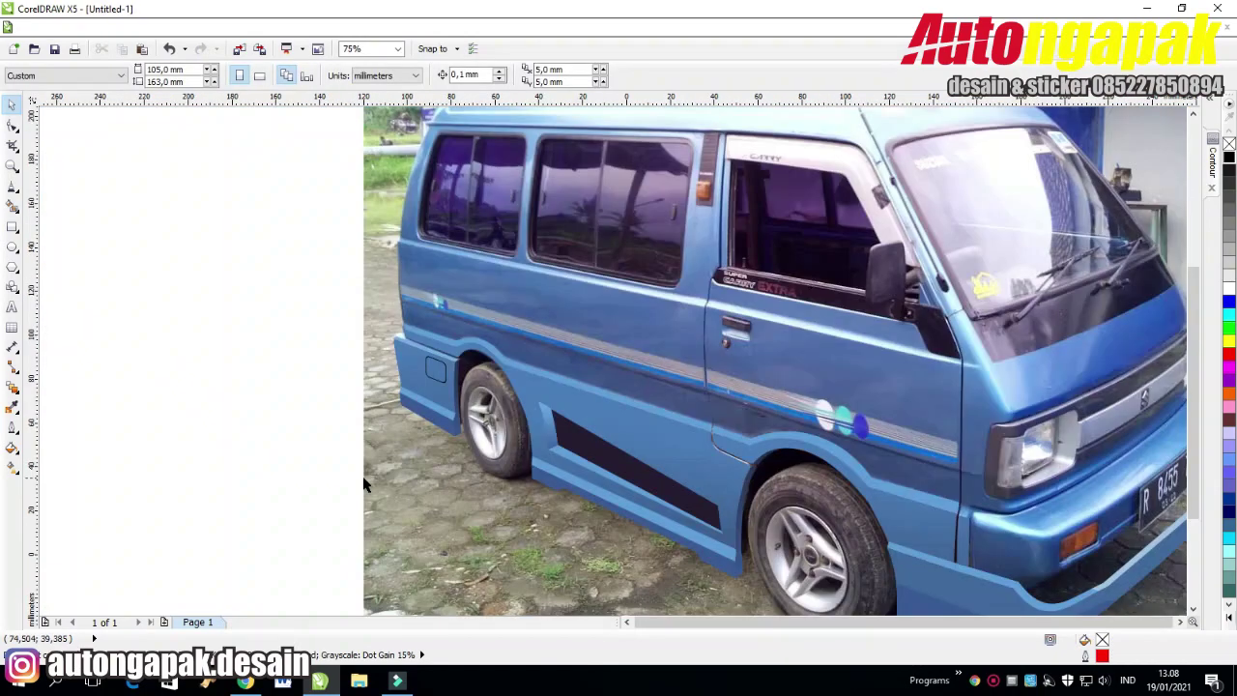
scroll(232, 405, "down", 1)
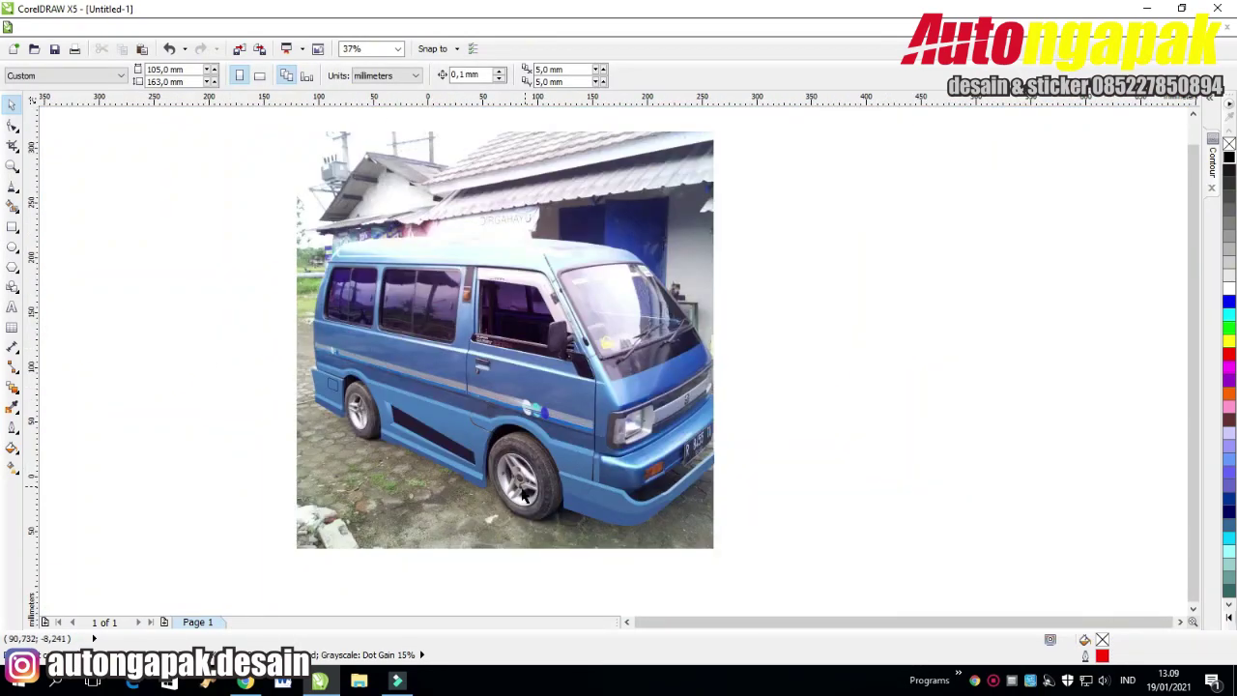
Replace the gradient on the skirt recess's rear bevel with a uniform blue sampled from the front bumper skirt.
scroll(400, 428, "up", 4)
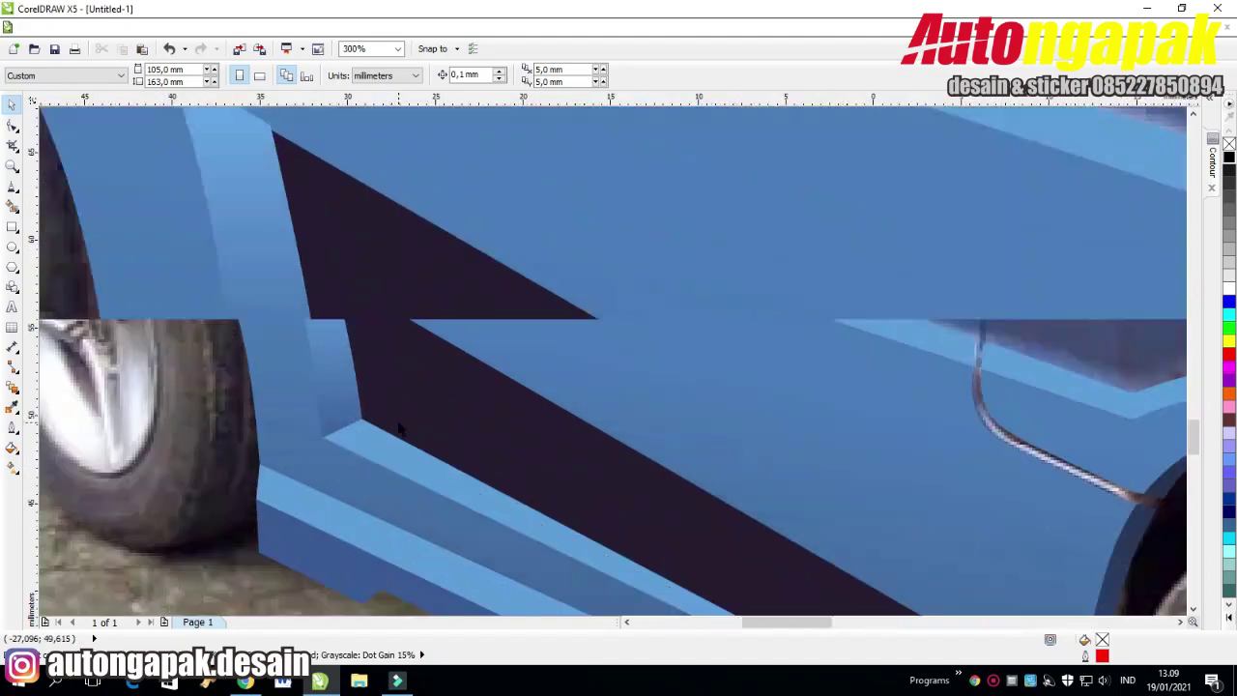
scroll(265, 252, "down", 2)
left_click(264, 251)
double_click(1105, 640)
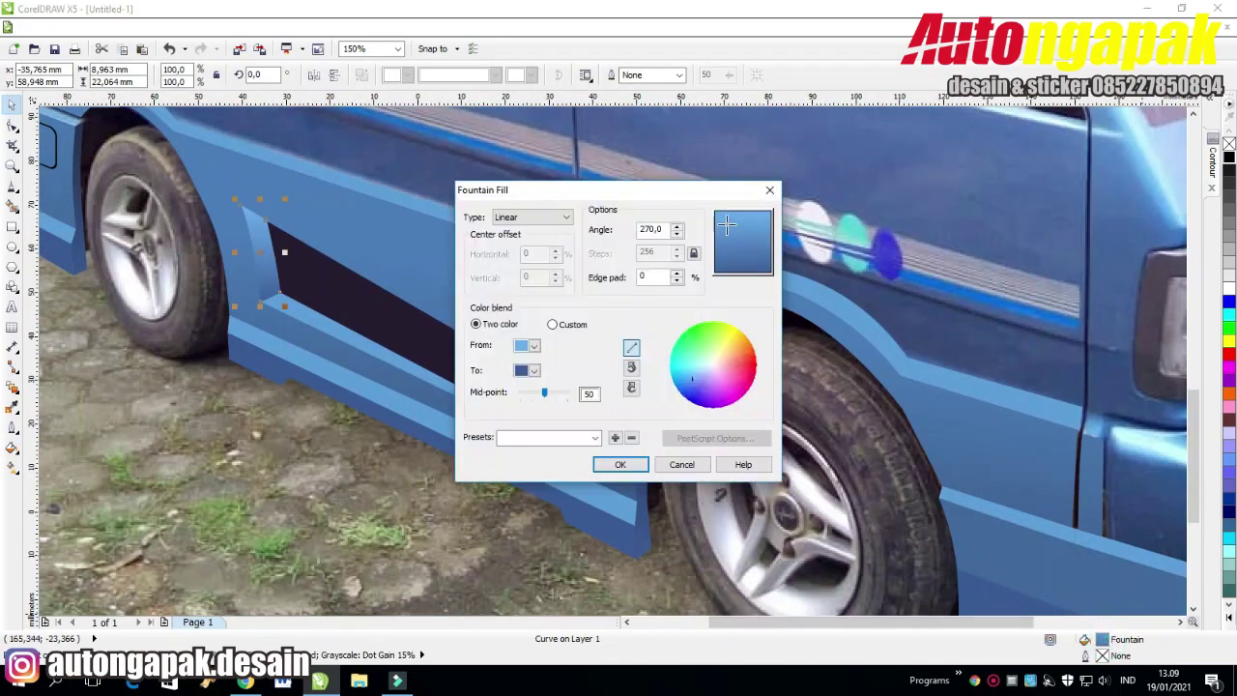
left_click(682, 465)
left_click(1228, 316)
double_click(1103, 639)
left_click(311, 124)
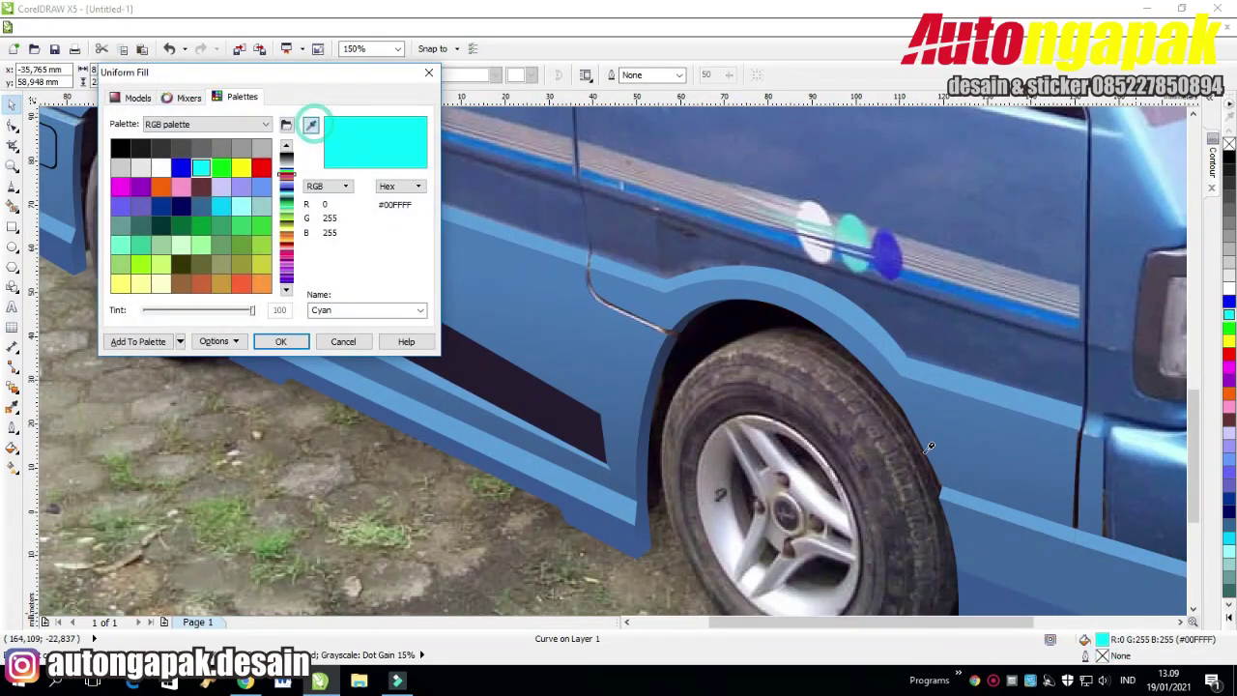
left_click(1009, 533)
left_click(281, 341)
left_click(172, 380)
scroll(172, 379, "down", 2)
left_click(1072, 345)
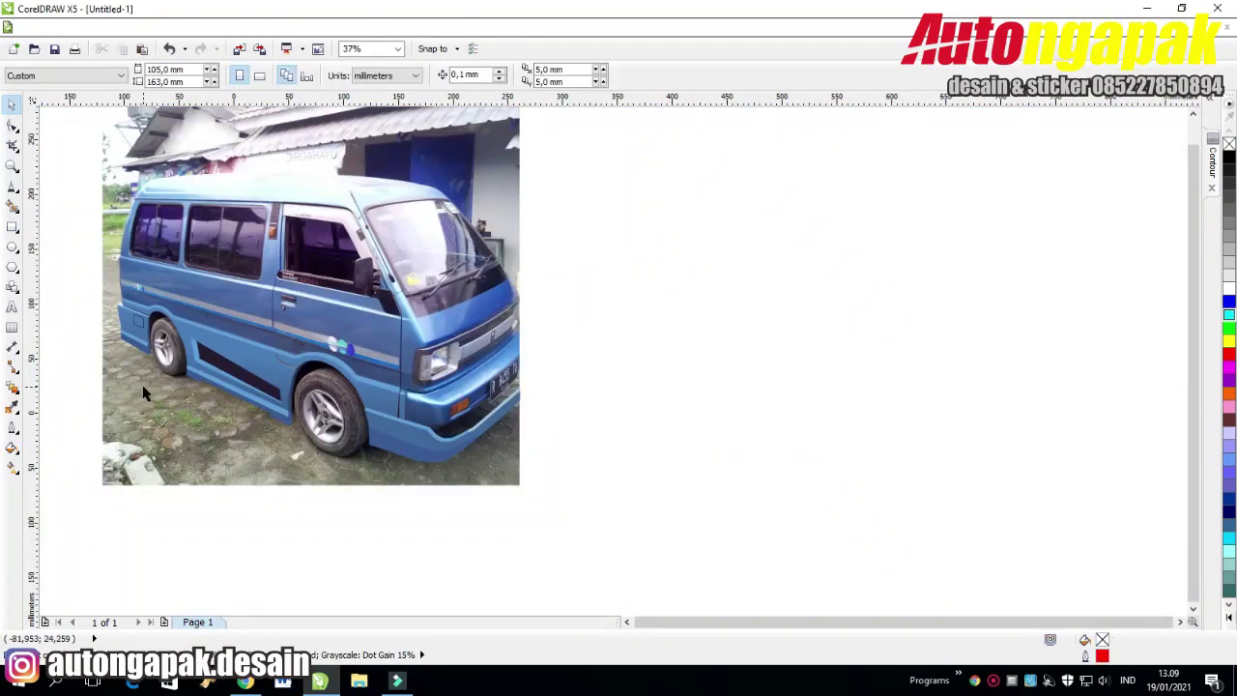
scroll(215, 375, "up", 3)
scroll(507, 478, "down", 2)
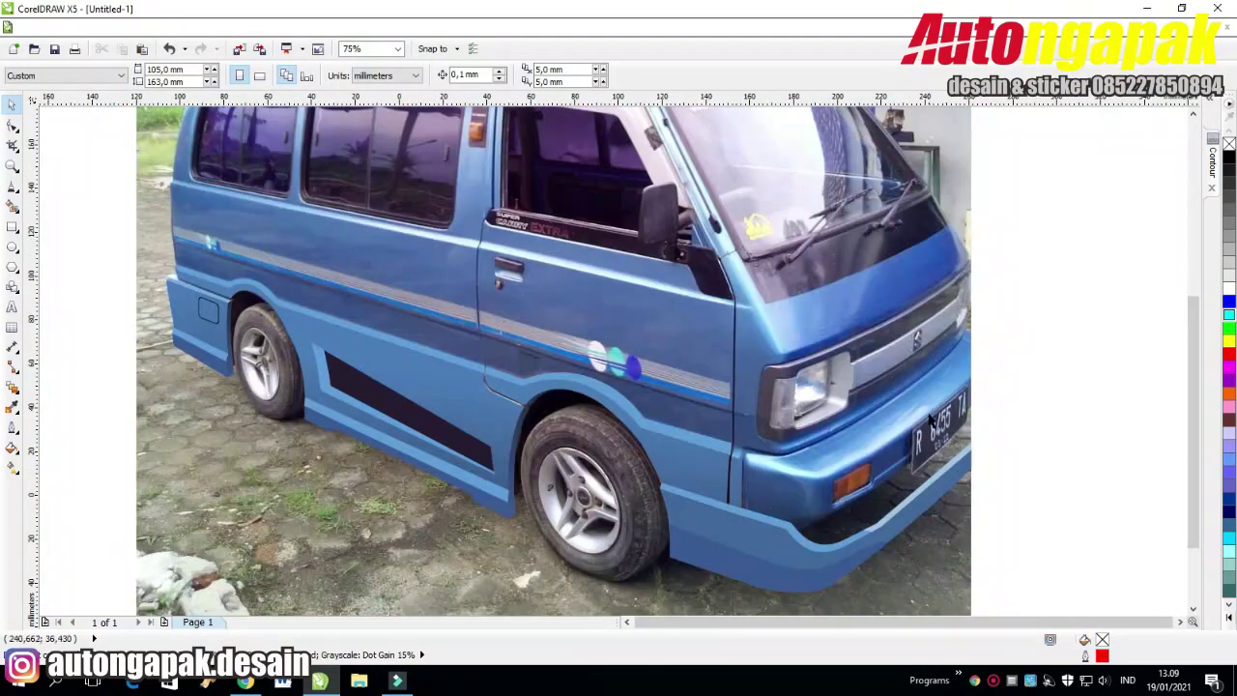
scroll(953, 497, "down", 1)
scroll(889, 522, "up", 4)
scroll(689, 358, "down", 3)
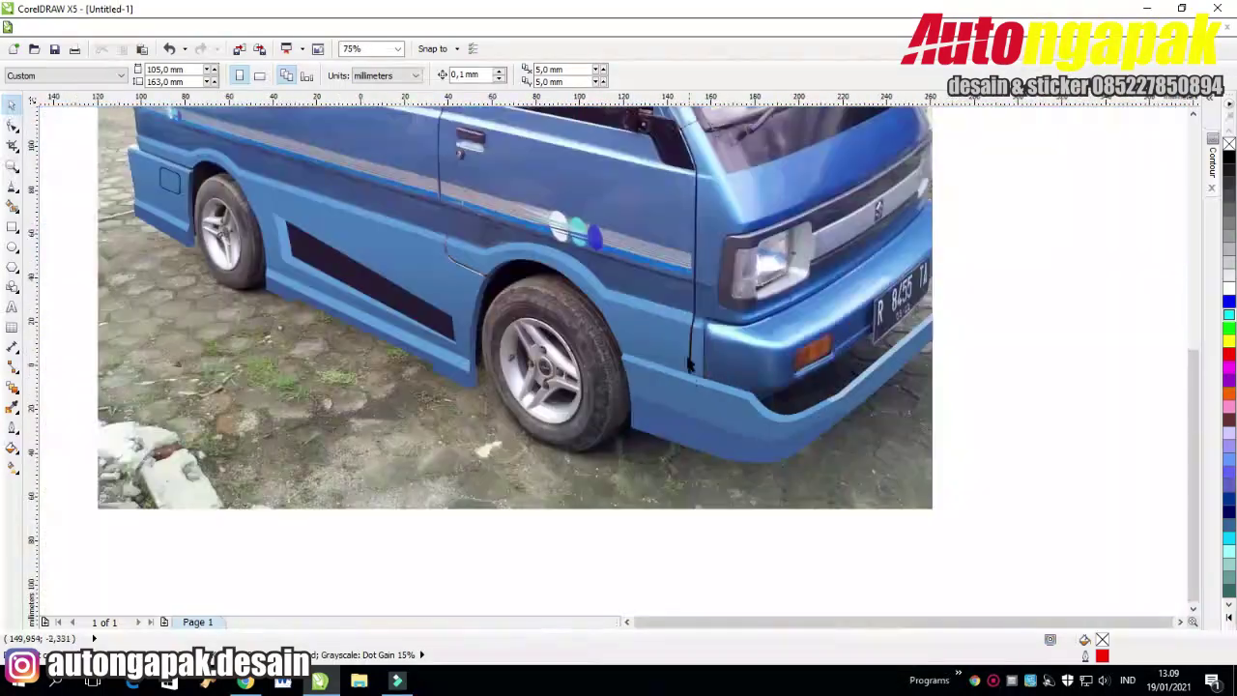
Adjust the upper corner node of the narrow blue panel between the front door gap and the bumper.
scroll(690, 354, "up", 3)
left_click(673, 319)
left_click(13, 125)
left_click_drag(696, 506, 734, 127)
left_click(905, 242)
scroll(906, 227, "down", 2)
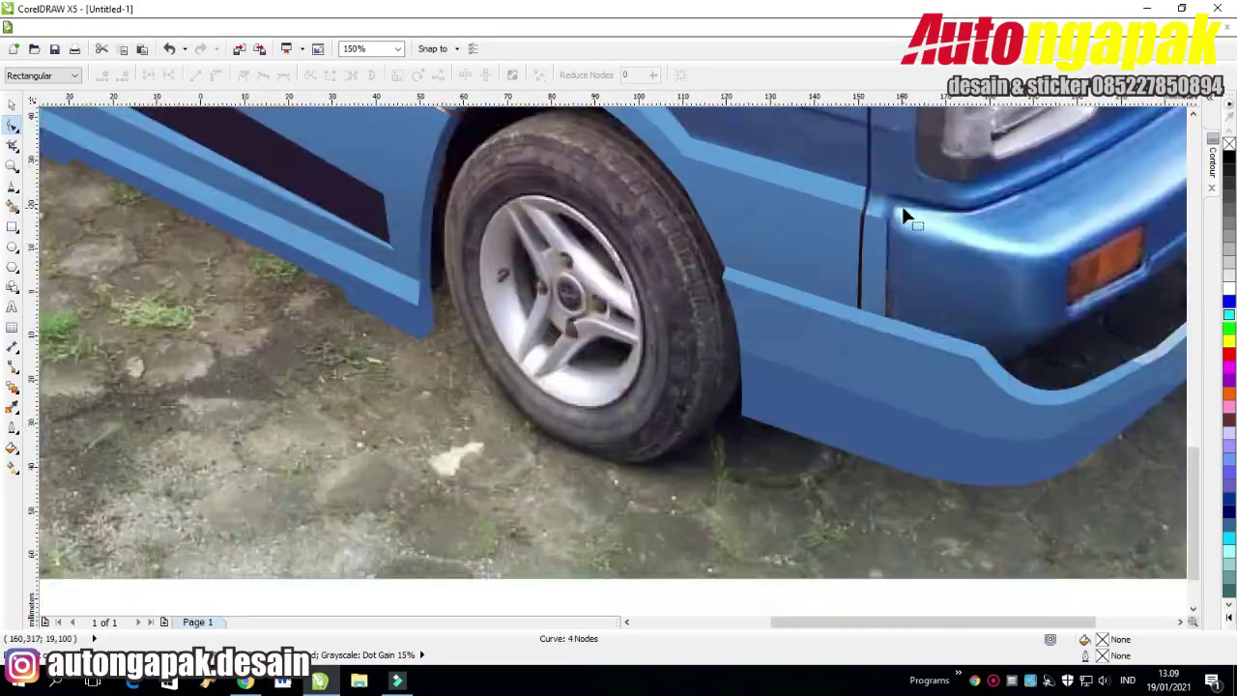
scroll(916, 241, "up", 1)
left_click(843, 207)
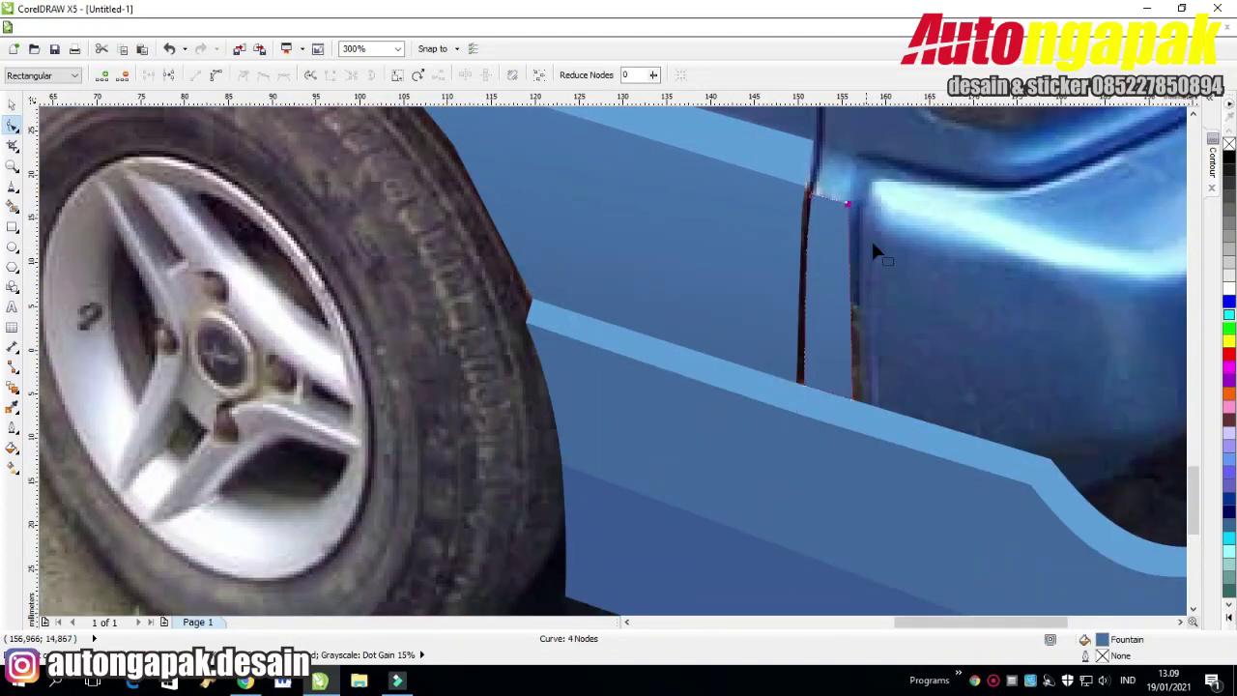
scroll(892, 237, "down", 3)
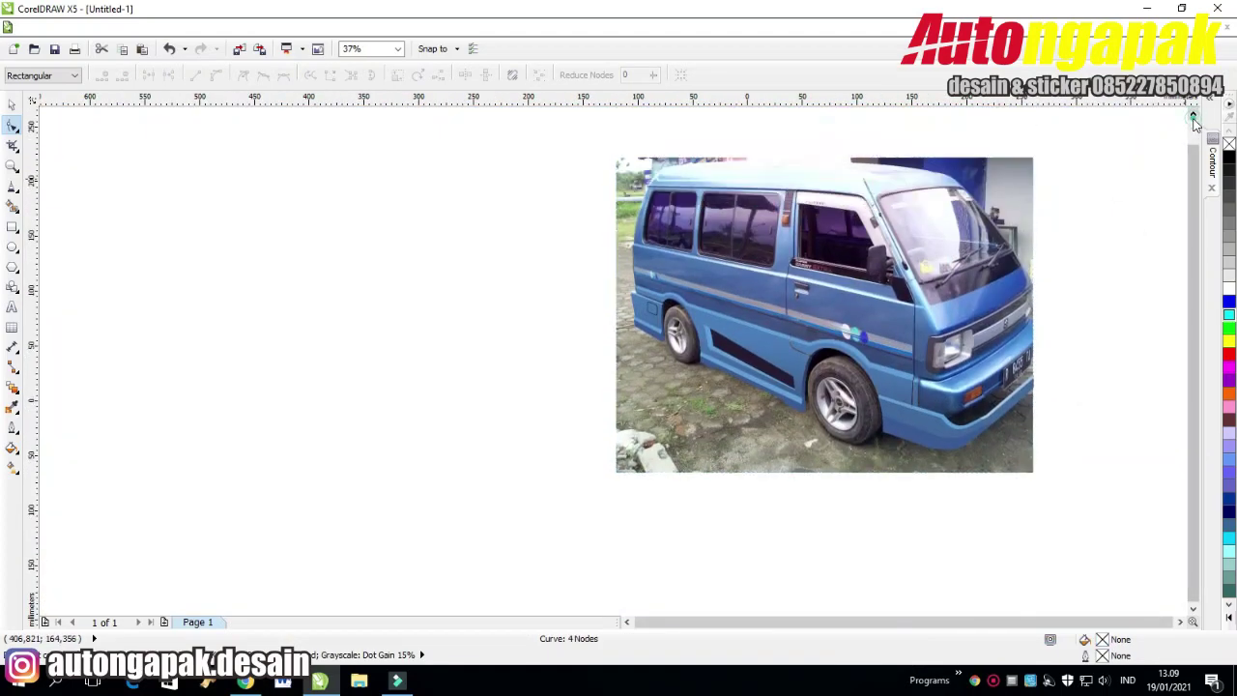
Move the light blue body strip's lower rear corner node onto the upper corner of the darker panel beneath it.
scroll(932, 279, "right", 3)
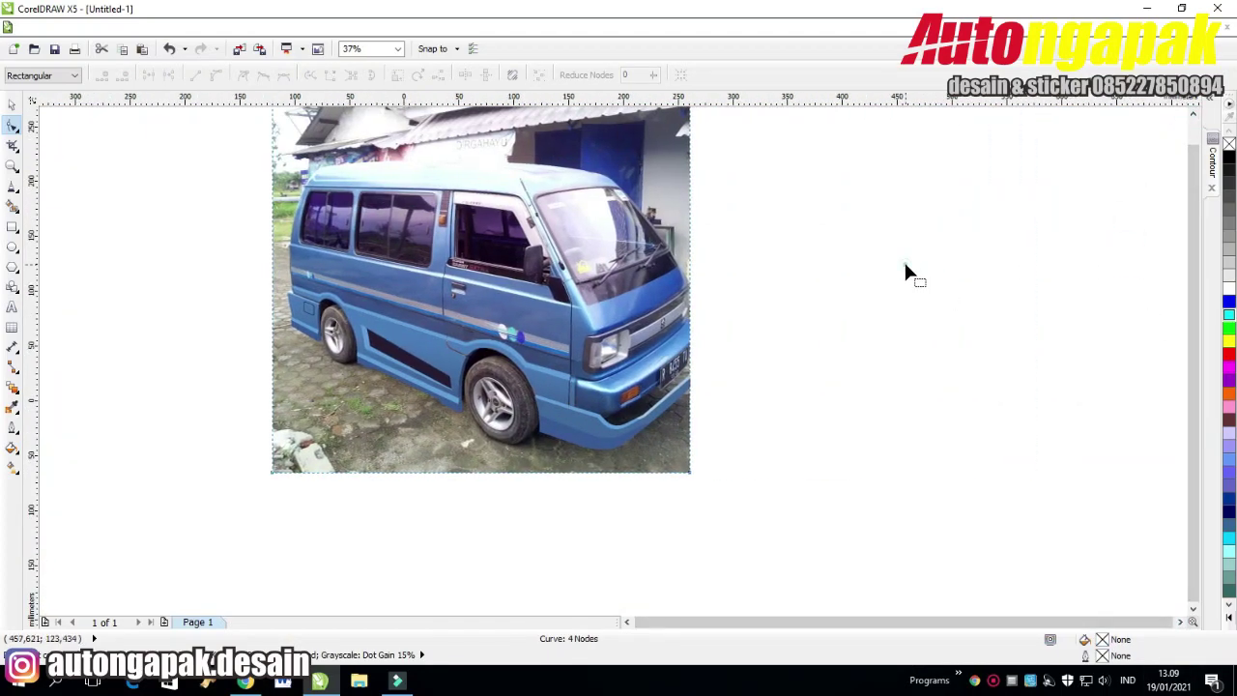
scroll(354, 207, "up", 8)
left_click(455, 205)
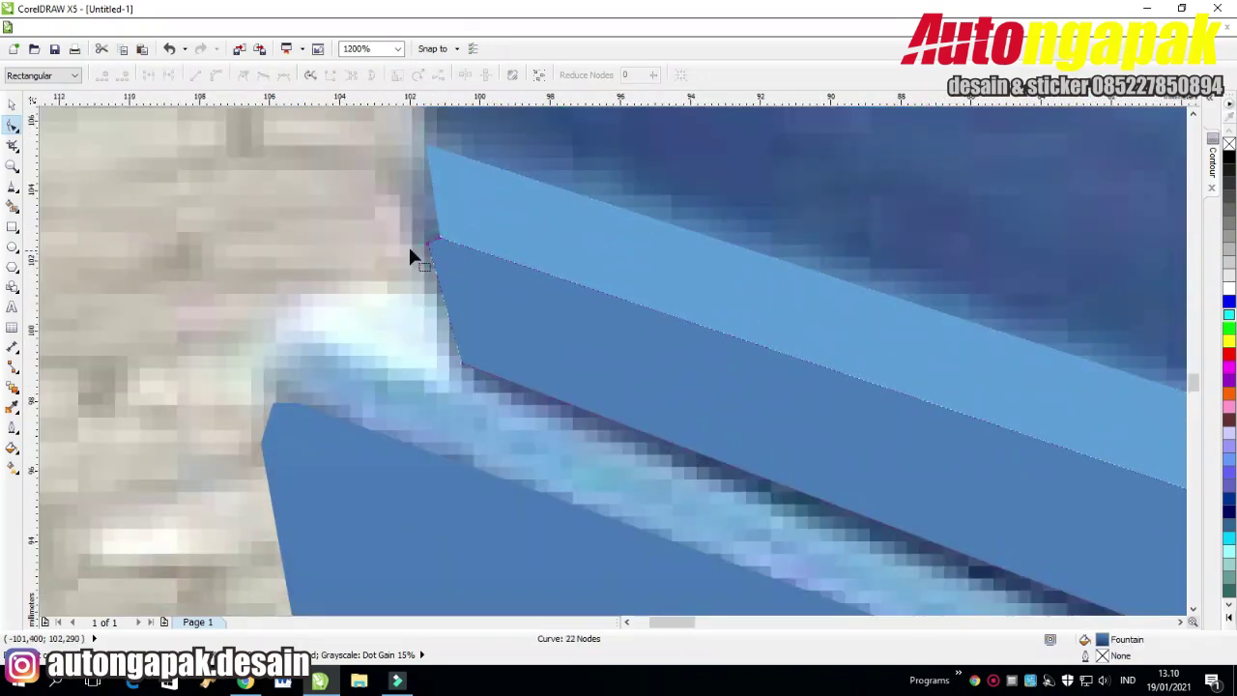
left_click(465, 235)
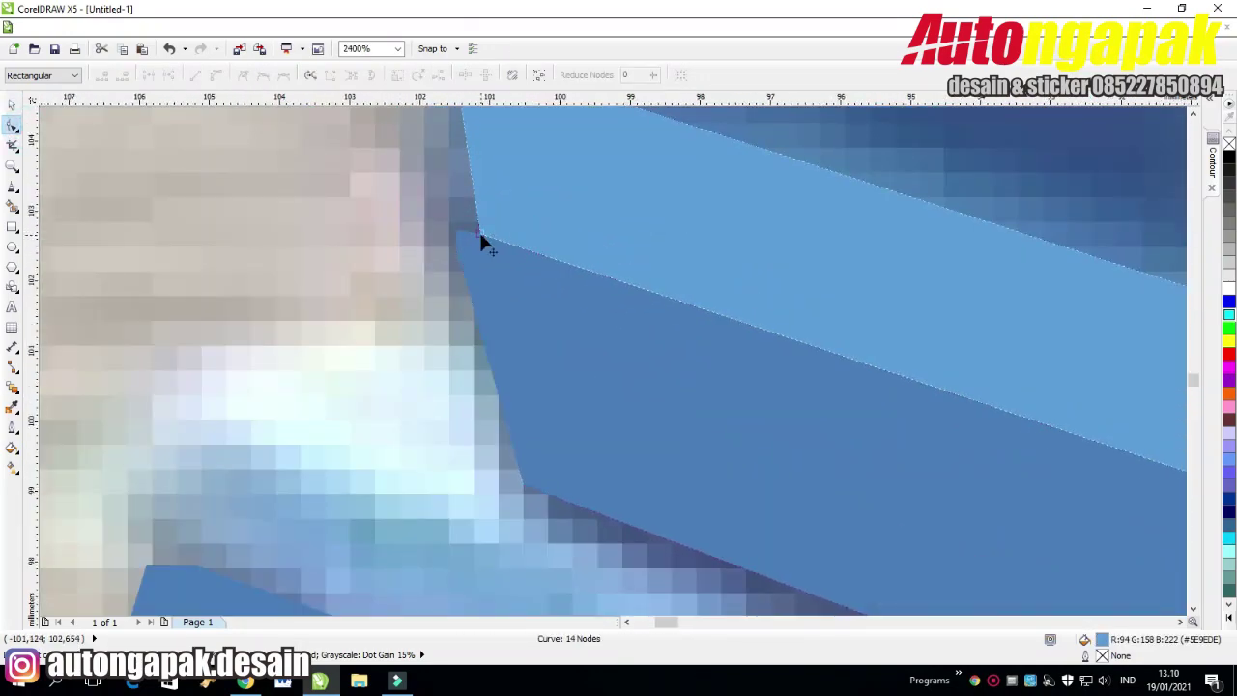
left_click_drag(481, 238, 456, 229)
left_click(511, 214)
scroll(500, 274, "down", 4)
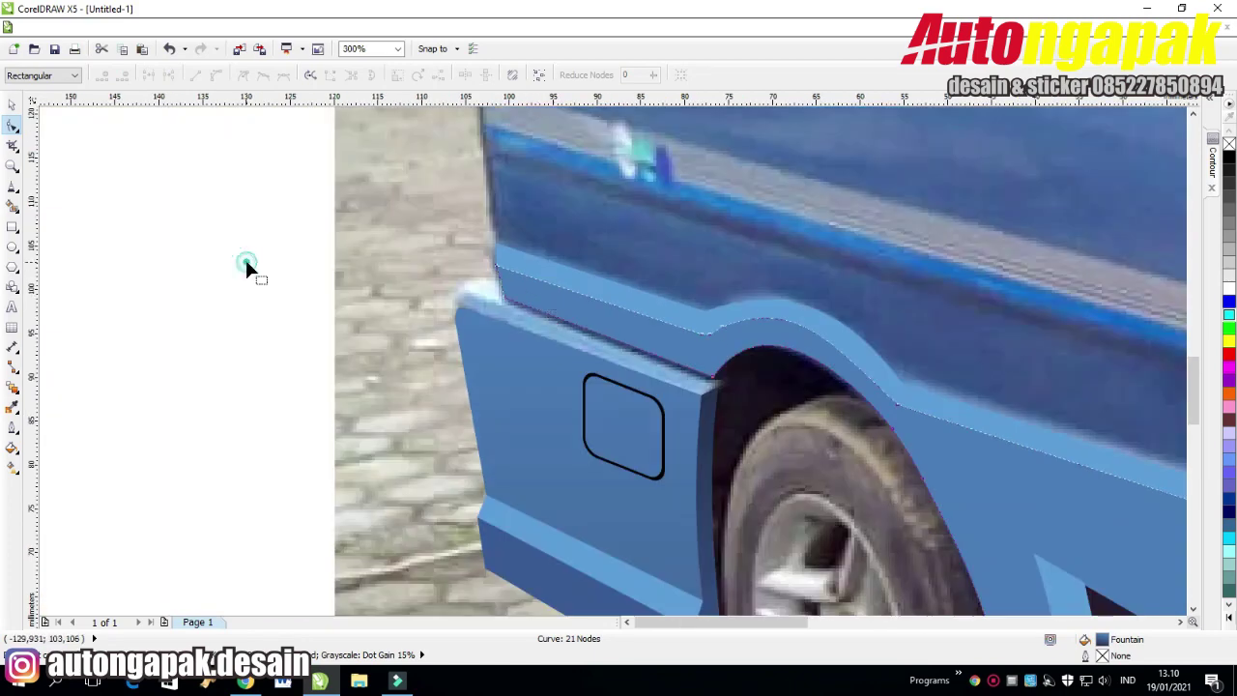
Nudge the rear corner nodes of the light blue strip and the panel beneath it outward to the van's rear edge.
left_click(497, 261)
scroll(496, 260, "up", 1)
left_click(495, 261)
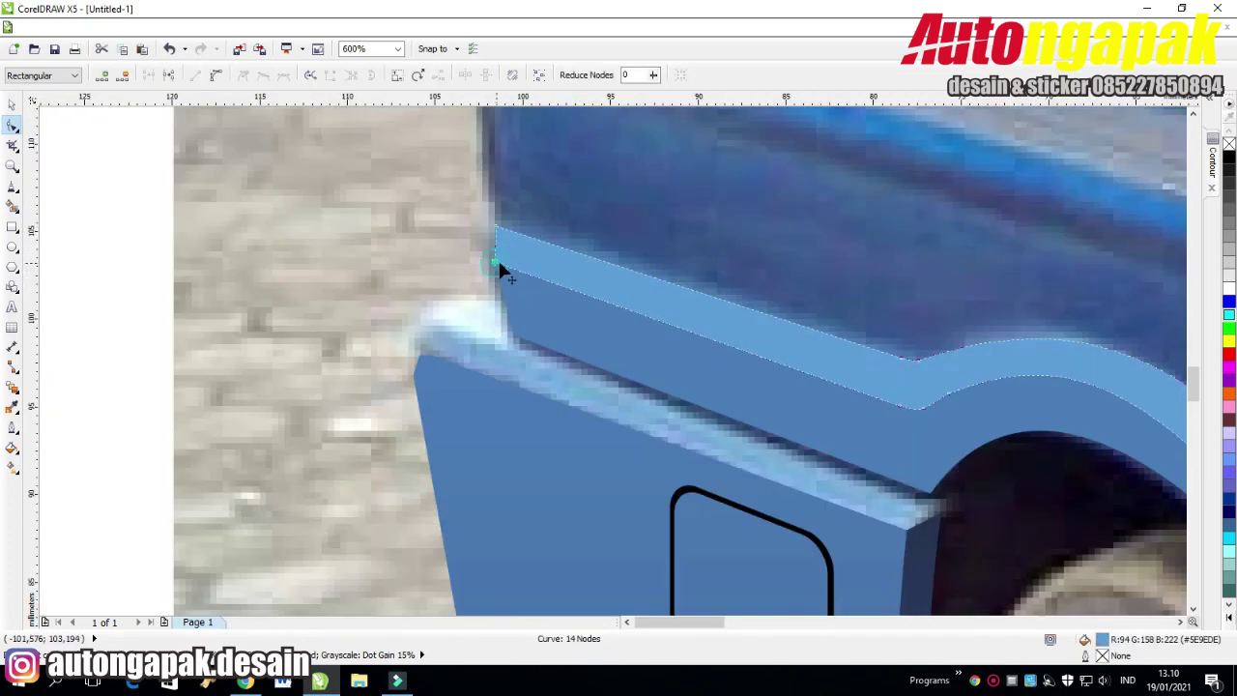
key("Left")
left_click(522, 288)
left_click(494, 263)
key("Left")
left_click(155, 261)
scroll(156, 262, "down", 1)
scroll(289, 319, "up", 1)
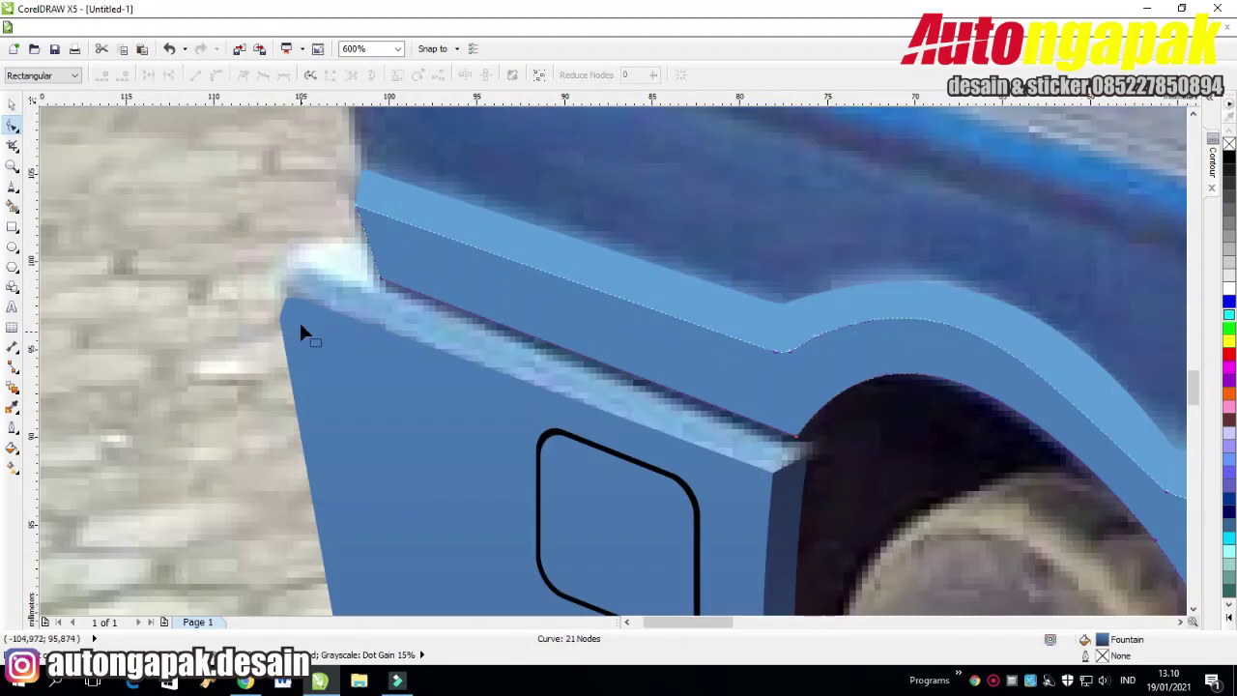
Delete the extra nodes at the rear bumper side panel's upper outer corner, leaving a sharp corner.
left_click(287, 292)
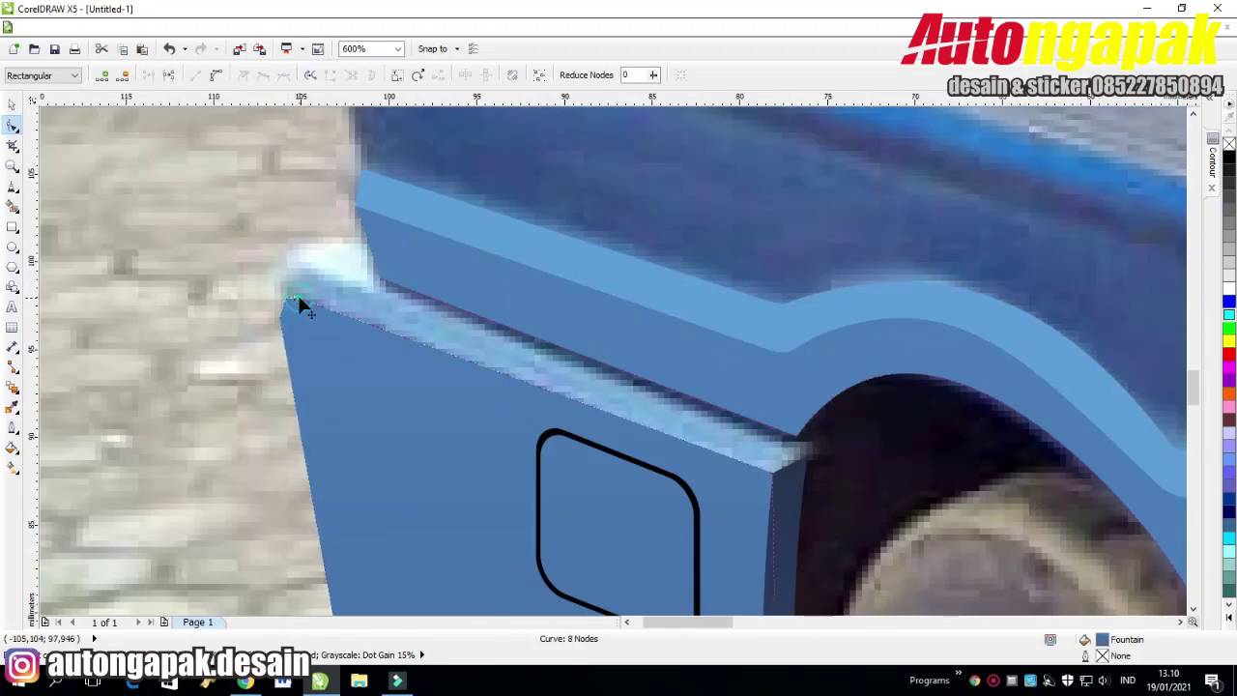
key("Delete")
key("Delete")
scroll(319, 328, "down", 2)
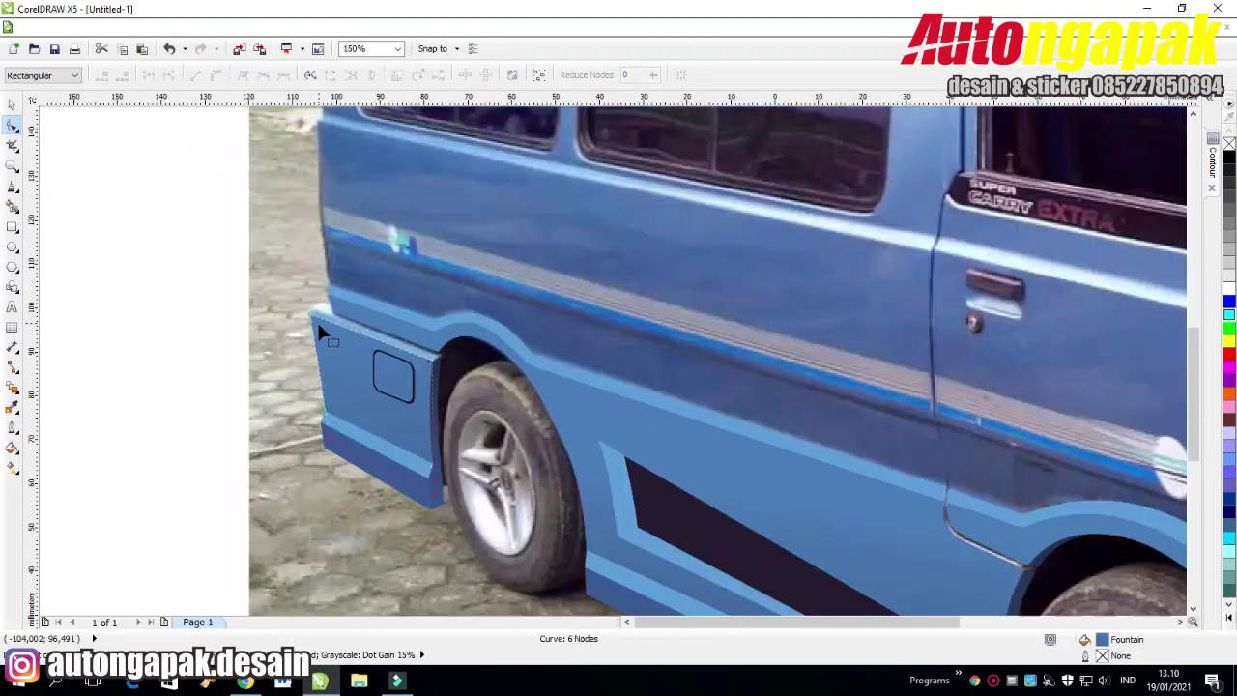
Trace a closed outline around the pale top edge of the rear bumper, from the outer corner to the wheel arch.
scroll(318, 284, "up", 2)
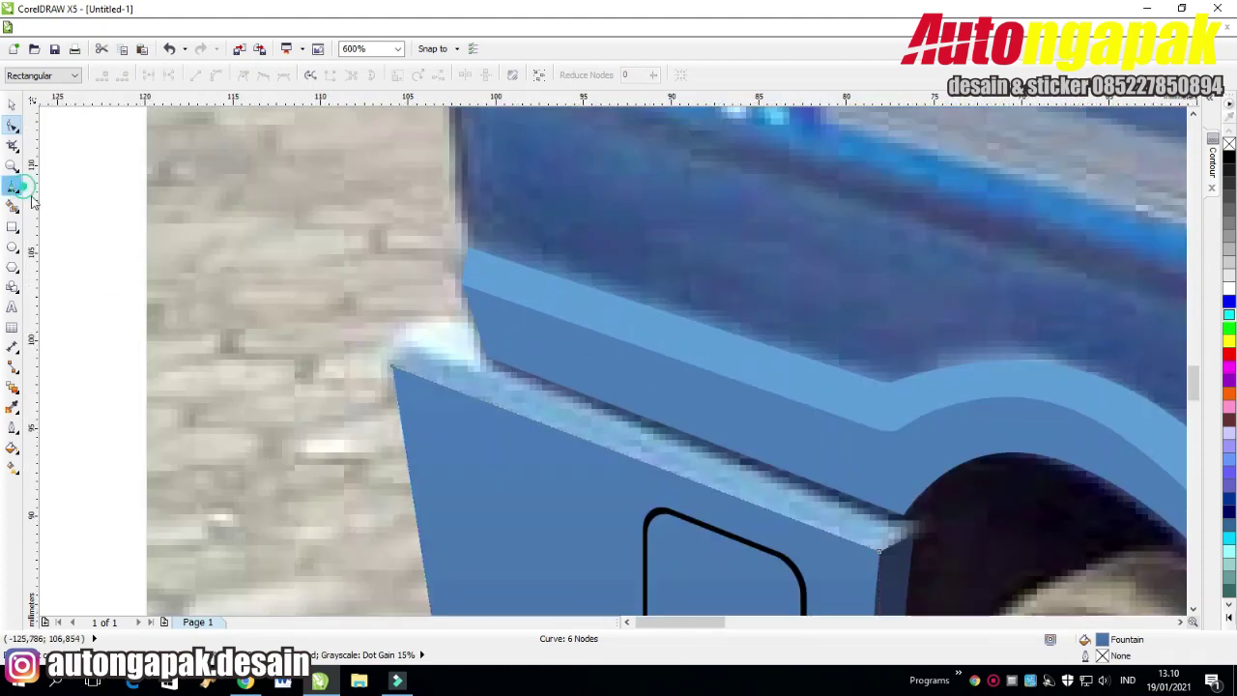
left_click(18, 186)
left_click(392, 364)
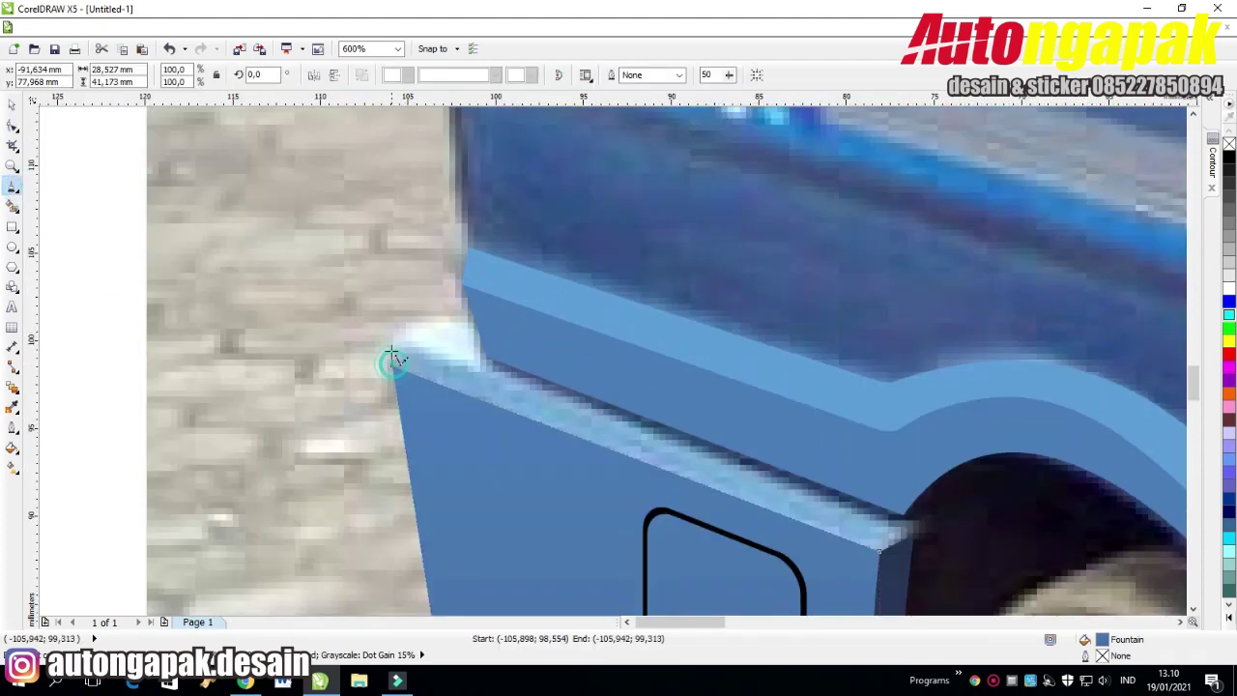
left_click(470, 321)
left_click(492, 361)
left_click(884, 515)
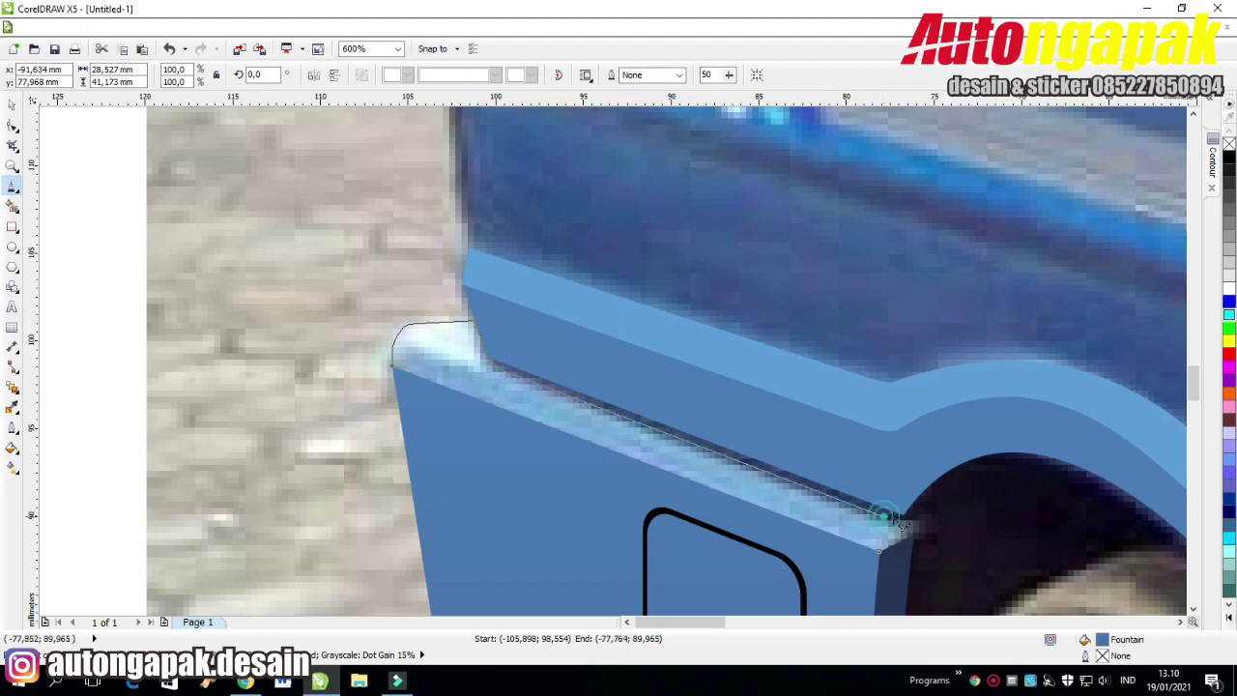
left_click(878, 549)
left_click(390, 363)
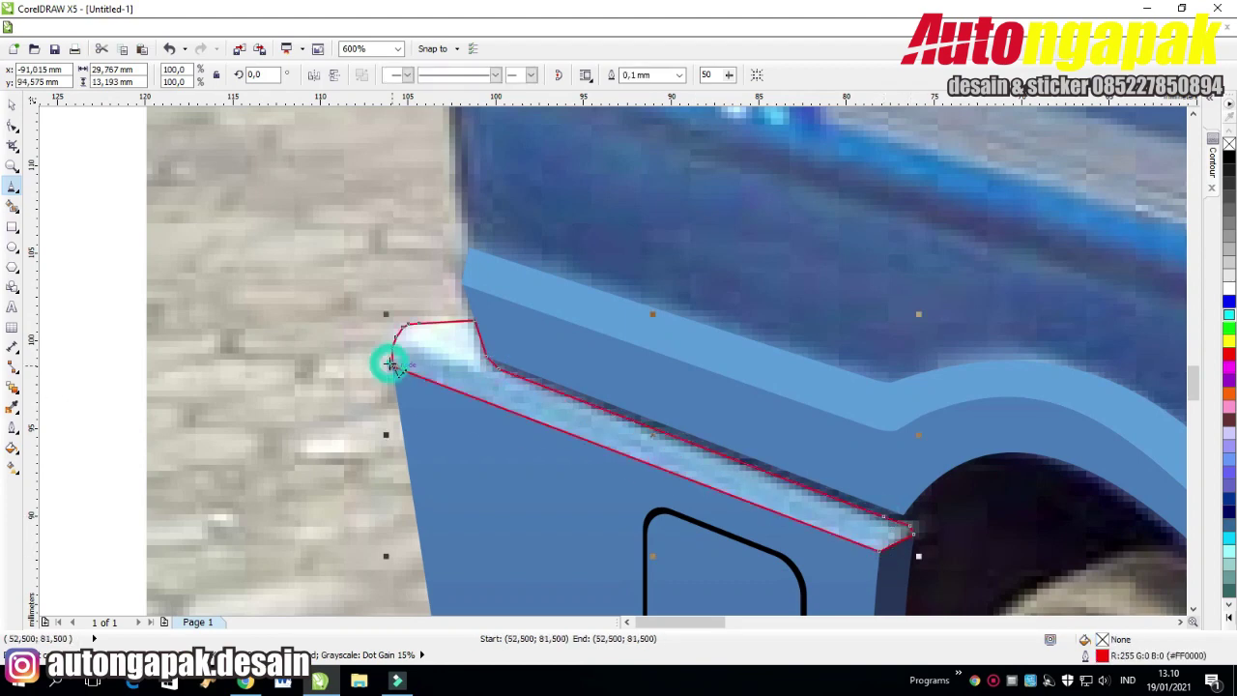
Fill the rear bumper's top edge shape with a uniform blue sampled from the light blue strip above the wheel arch.
left_click(12, 440)
left_click(104, 461)
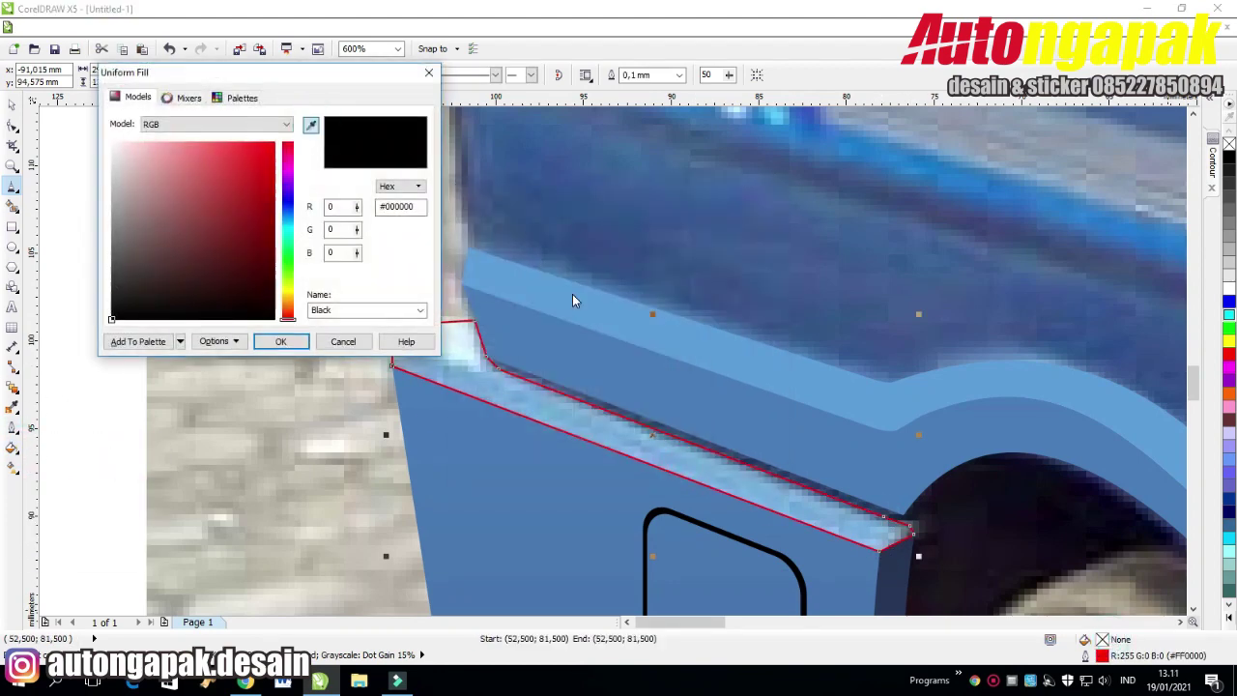
left_click_drag(314, 72, 337, 69)
left_click(334, 123)
left_click(696, 343)
left_click(303, 341)
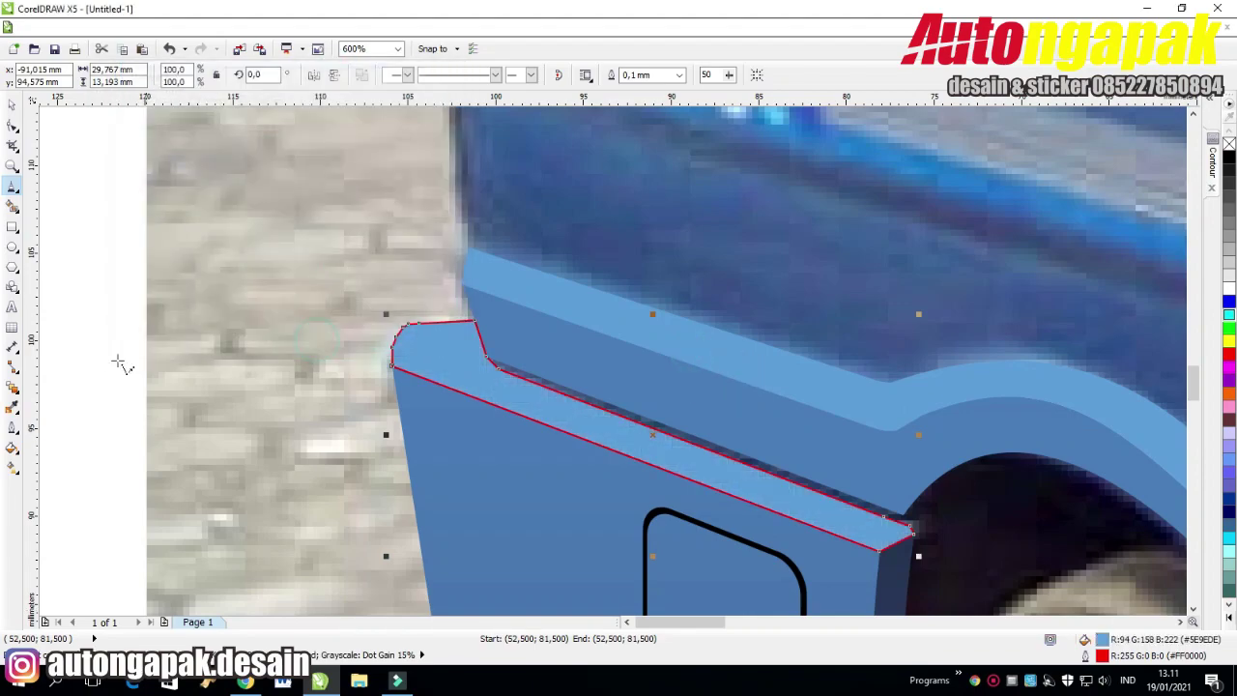
Remove the red outline from the rear bumper's top edge shape.
left_click(100, 281)
double_click(110, 318)
key("Delete")
left_click(12, 105)
left_click(434, 352)
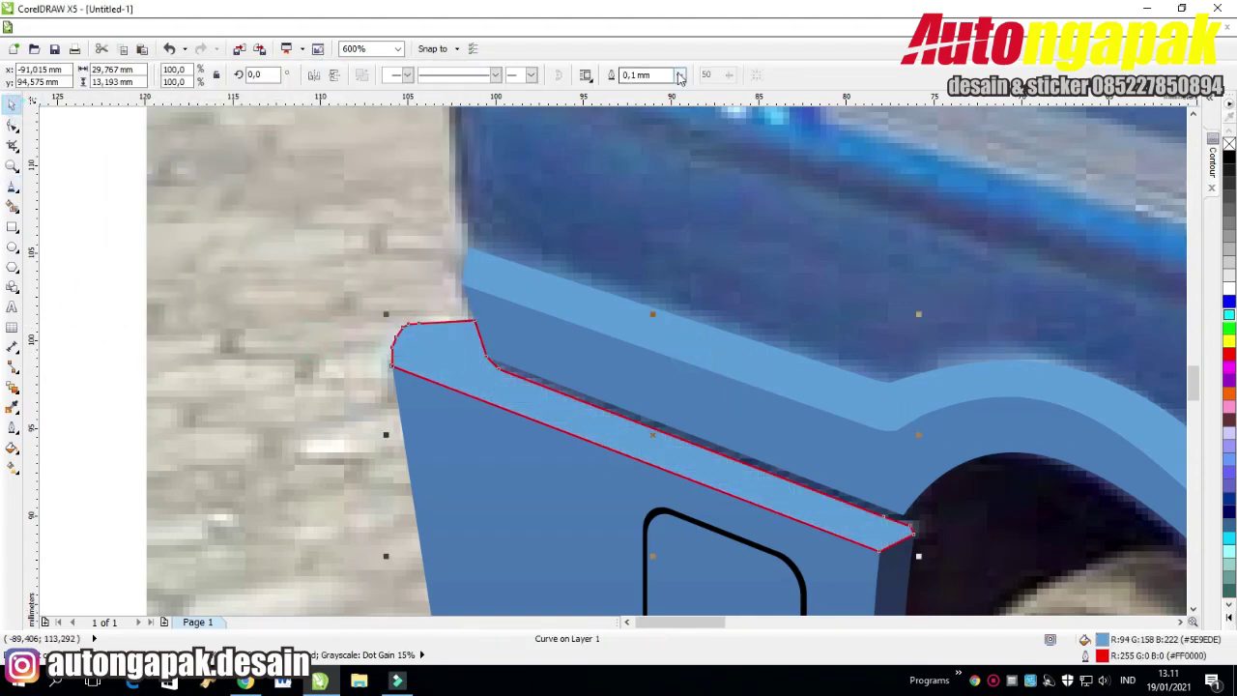
left_click(679, 75)
left_click(664, 88)
left_click(117, 278)
Reshape the inner corner of the rear bumper's top edge shape into a rounded notch beside the van body.
scroll(117, 278, "down", 3)
scroll(345, 318, "up", 8)
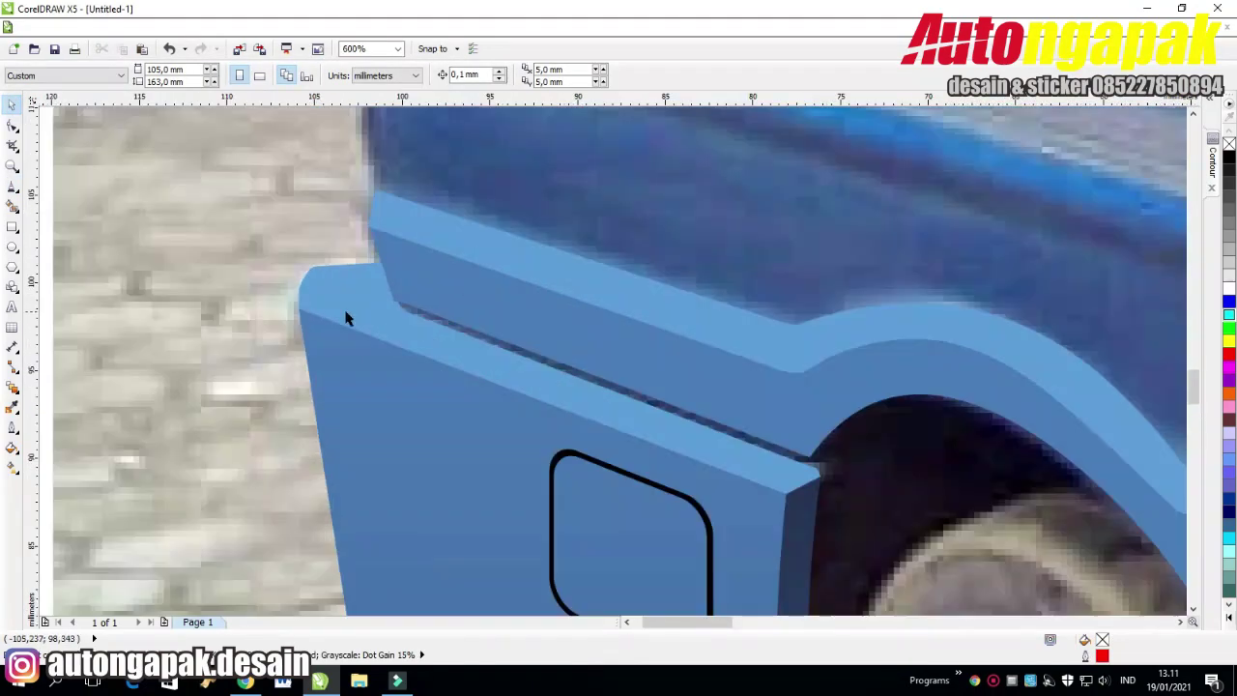
left_click(377, 331)
left_click(13, 125)
left_click_drag(395, 295, 354, 302)
double_click(352, 215)
left_click_drag(352, 214, 380, 245)
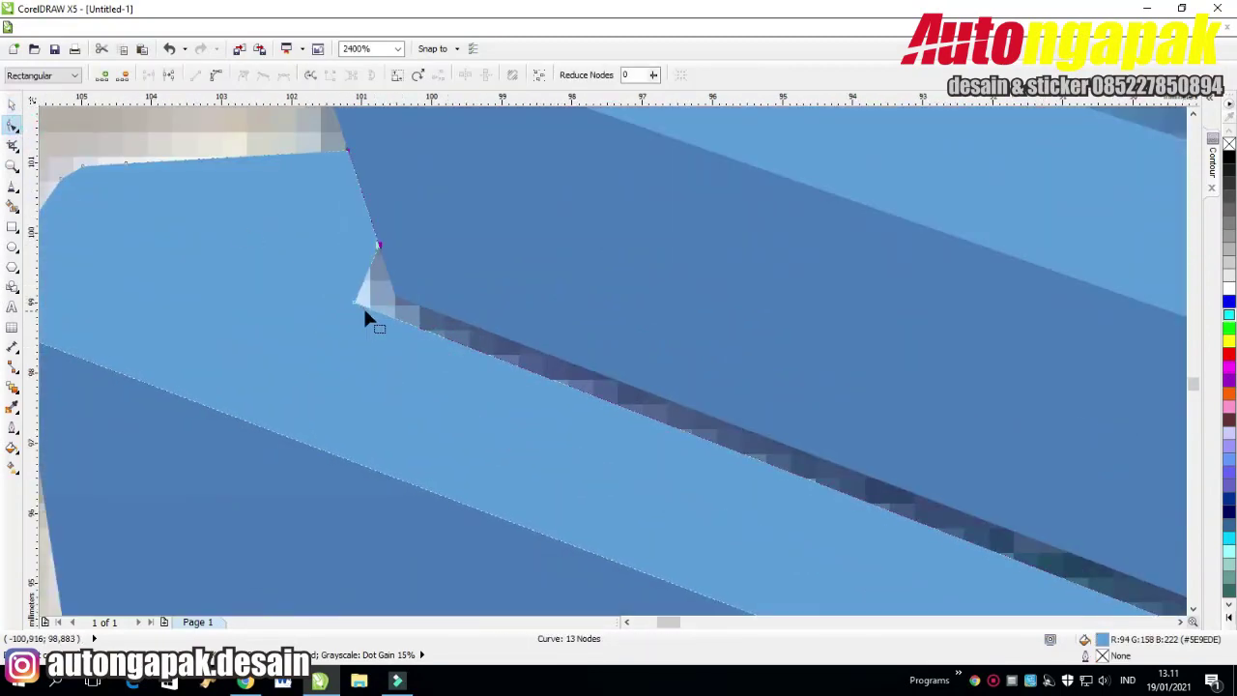
left_click_drag(361, 287, 300, 225)
Smooth the outer rounded corner of the rear bumper's top edge shape by deleting surplus nodes and adjusting its curve.
scroll(359, 253, "left", 3)
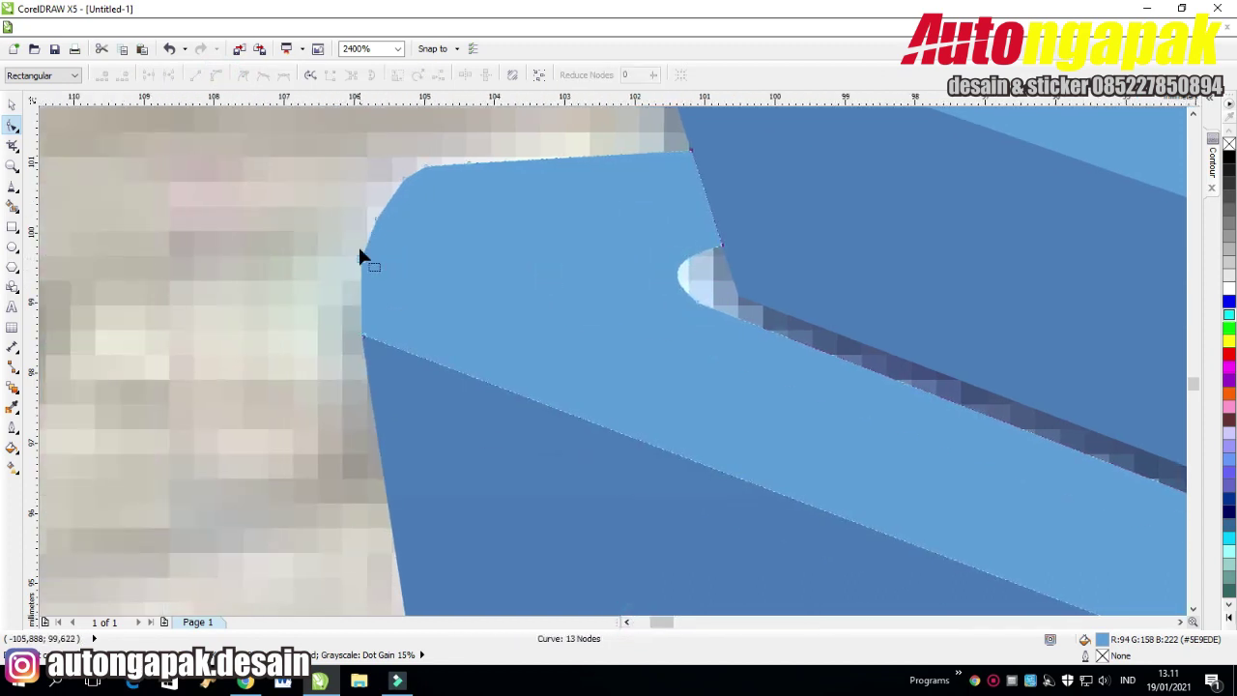
double_click(361, 261)
left_click(404, 177)
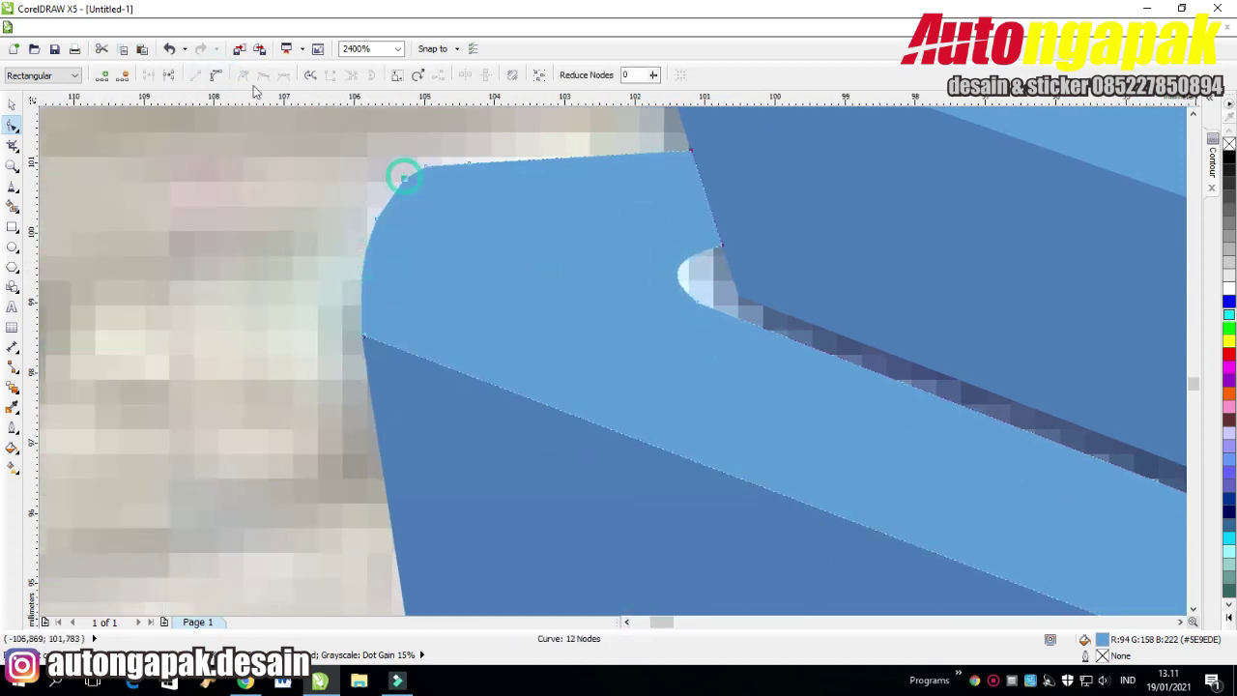
double_click(403, 178)
double_click(379, 214)
left_click(425, 166)
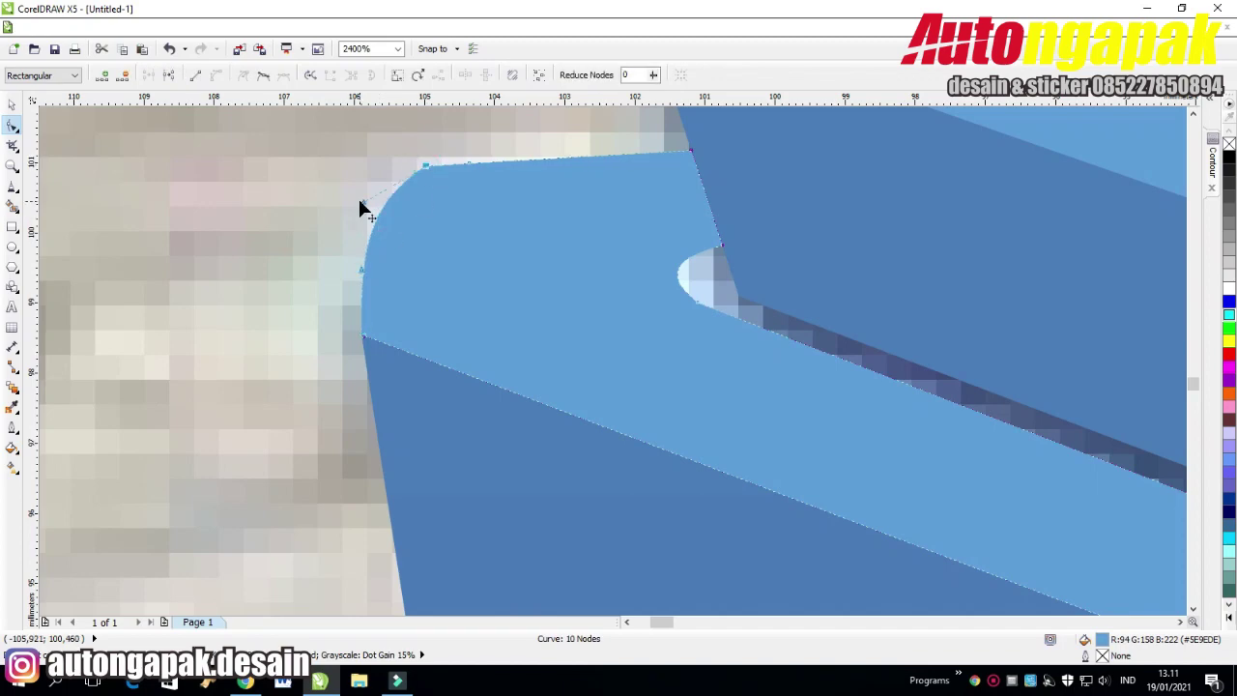
double_click(427, 168)
double_click(469, 162)
scroll(521, 263, "down", 2)
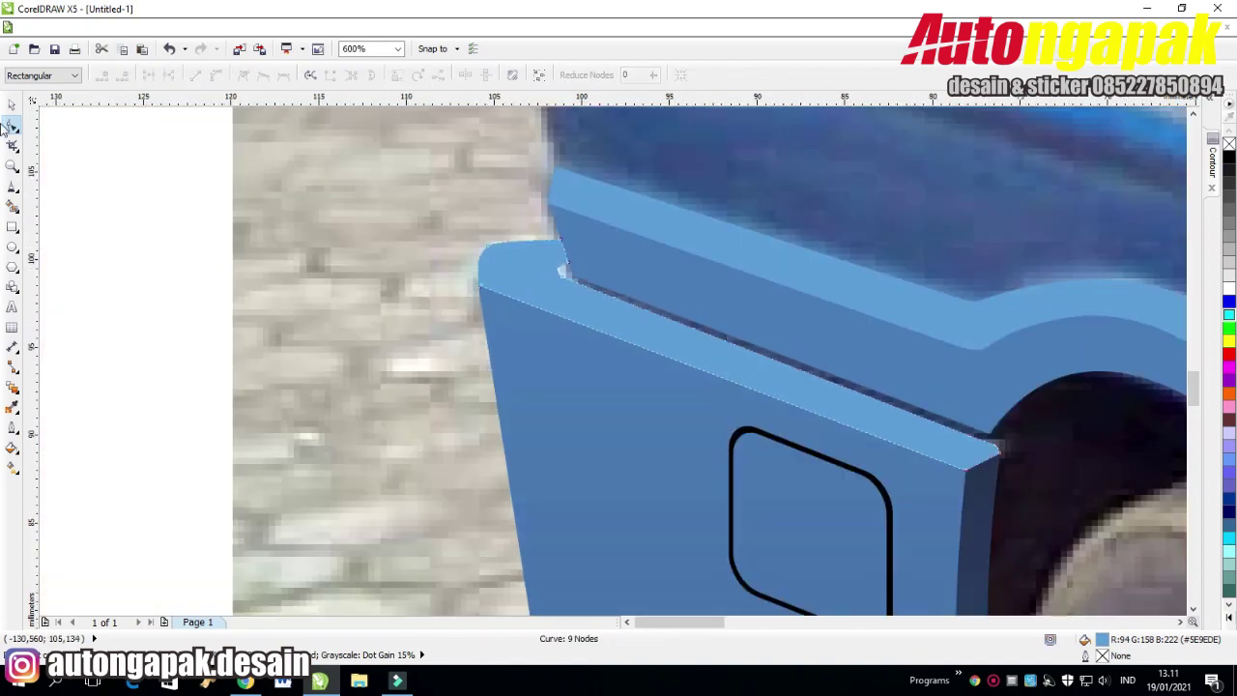
left_click(12, 104)
left_click(210, 270)
scroll(211, 270, "down", 1)
scroll(211, 276, "down", 3)
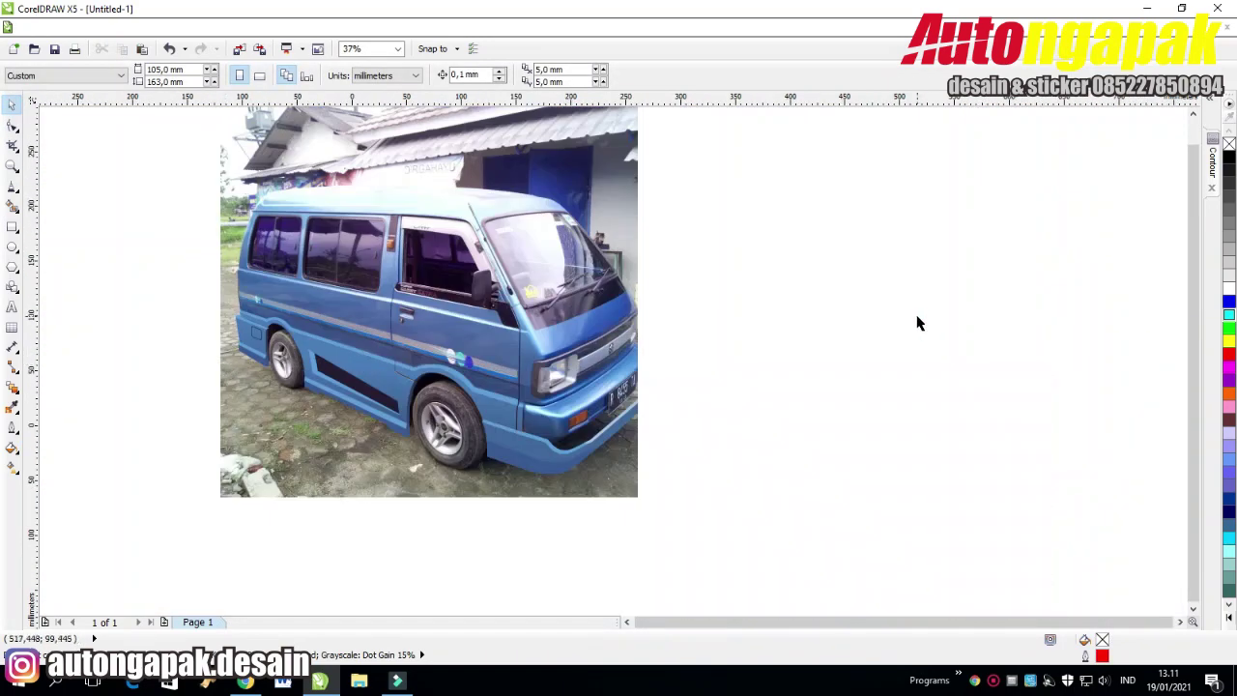
scroll(344, 410, "up", 2)
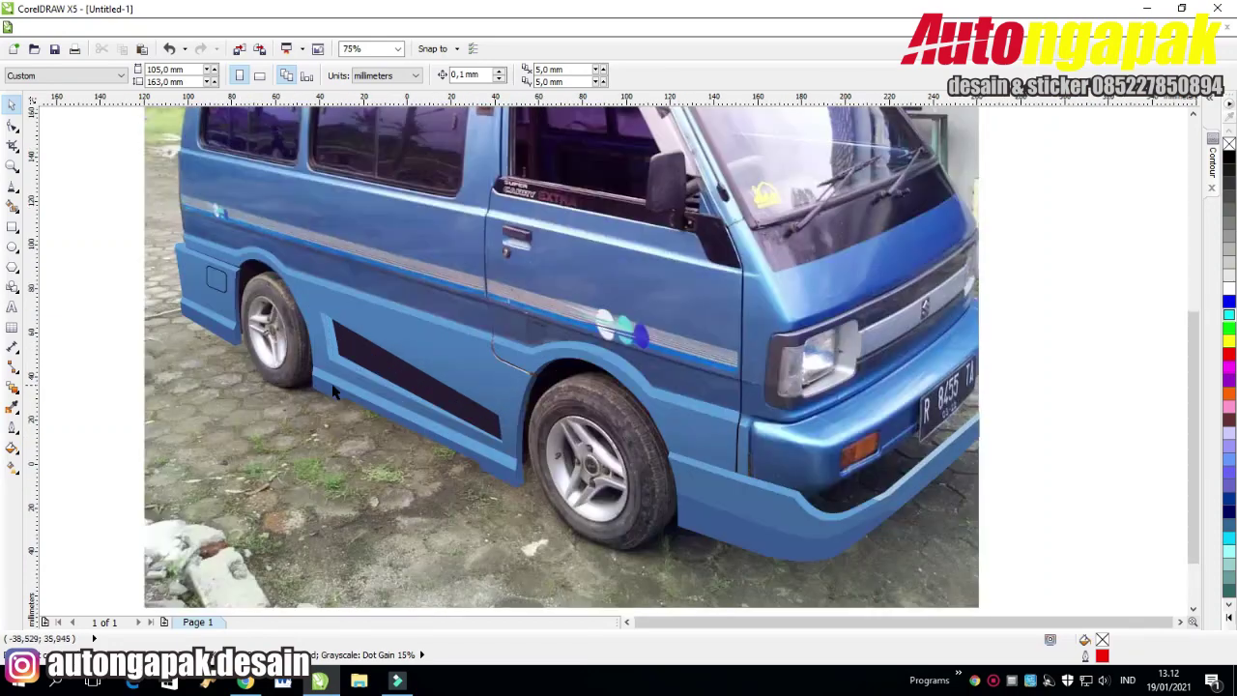
Try to widen the light blue strip below the skirt recess by raising its upper corner nodes.
left_click(528, 524)
left_click(14, 126)
scroll(563, 535, "up", 1)
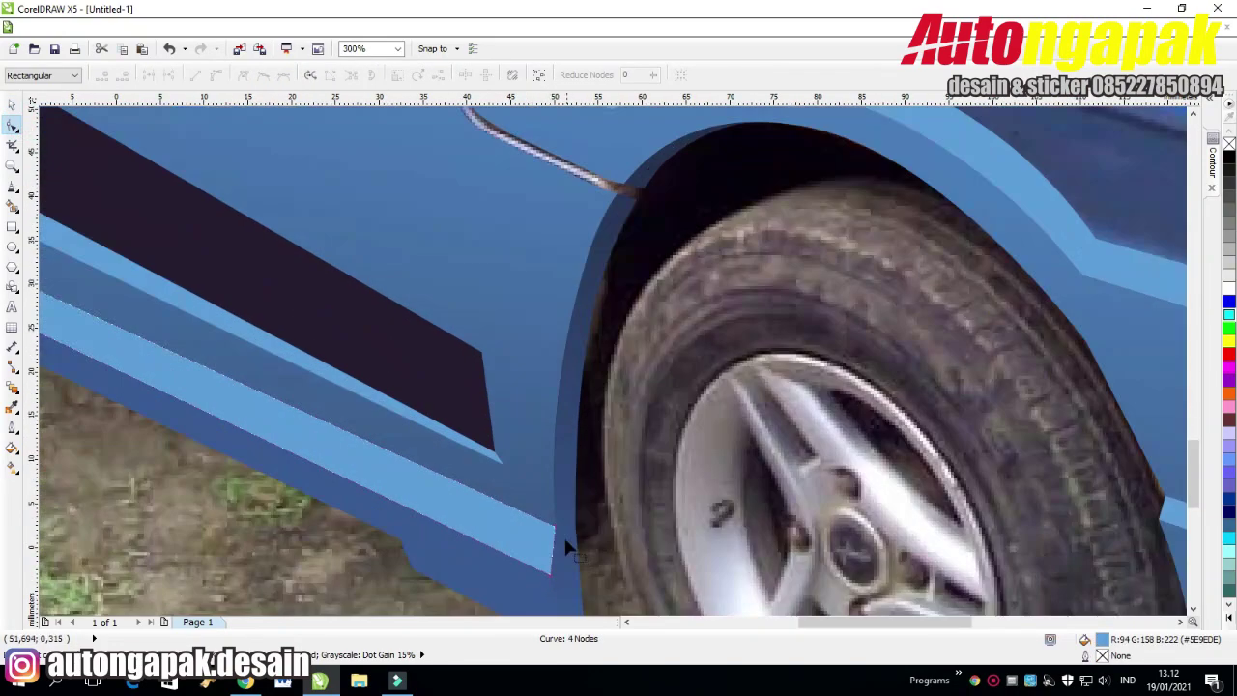
left_click(624, 622)
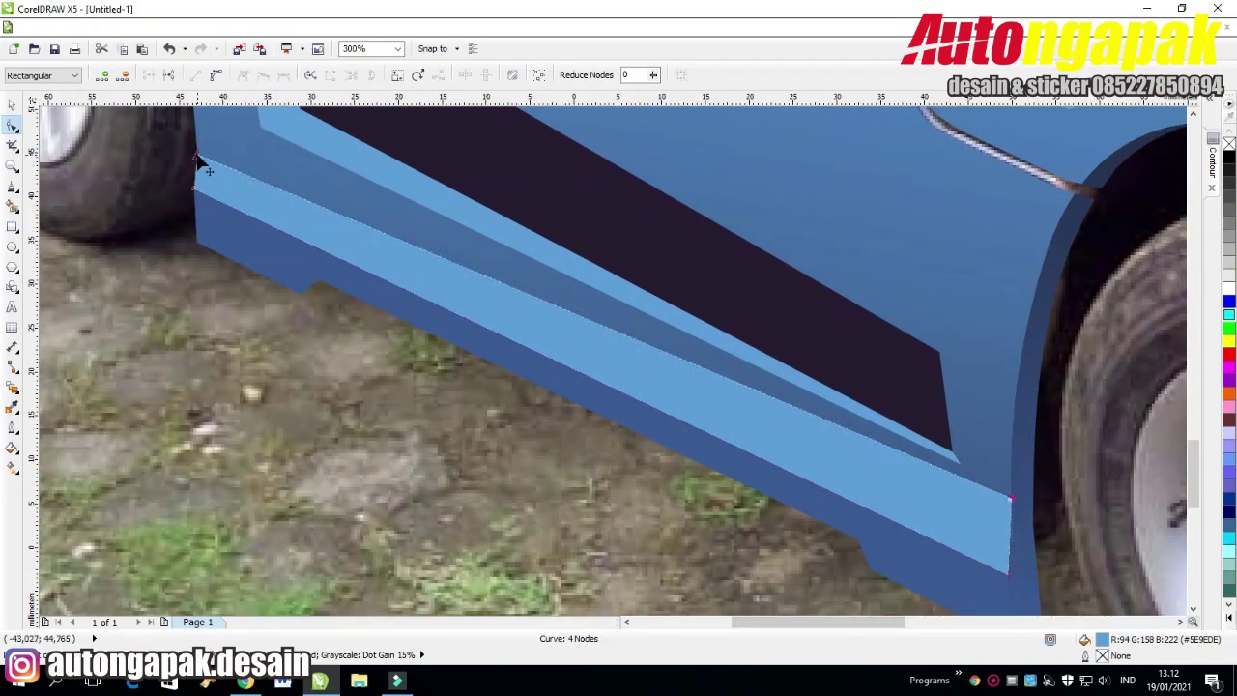
mouse_move(196, 156)
left_mouse_down()
mouse_move(198, 196)
mouse_move(191, 164)
left_mouse_up()
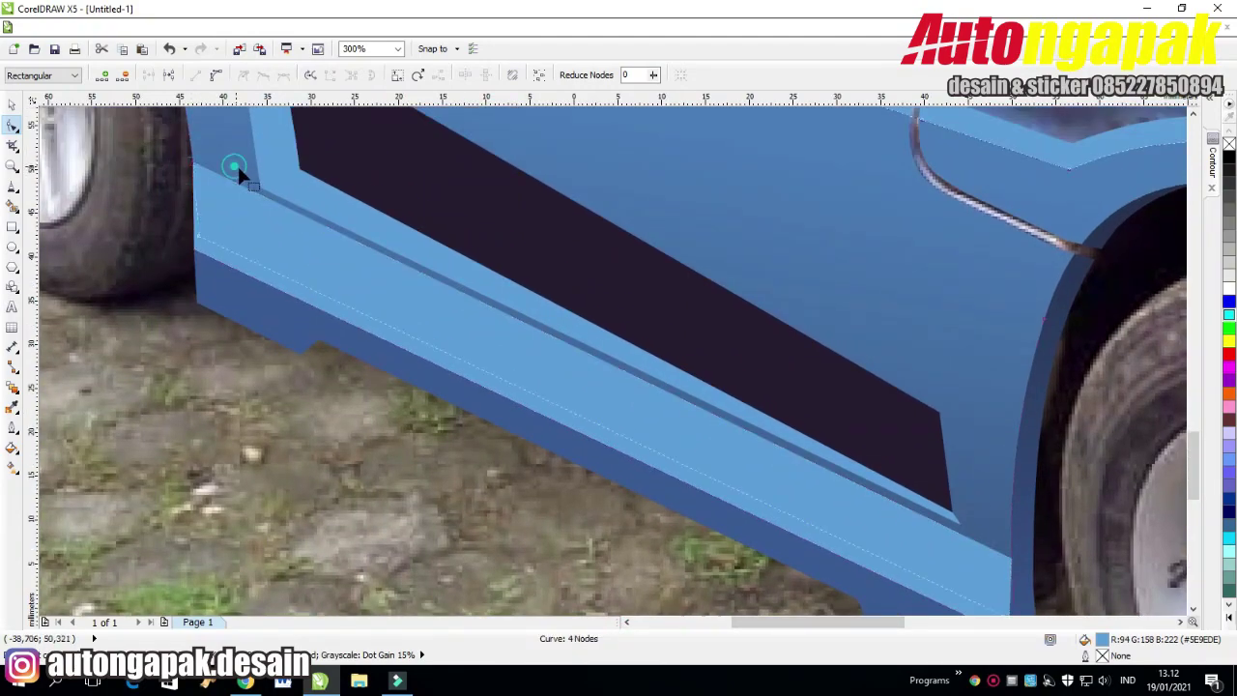
left_click(236, 168)
scroll(265, 222, "down", 3)
left_click(12, 106)
left_click(167, 229)
Try to raise the lower corner of the light blue skirt strip at its rear wheel end.
scroll(167, 229, "up", 1)
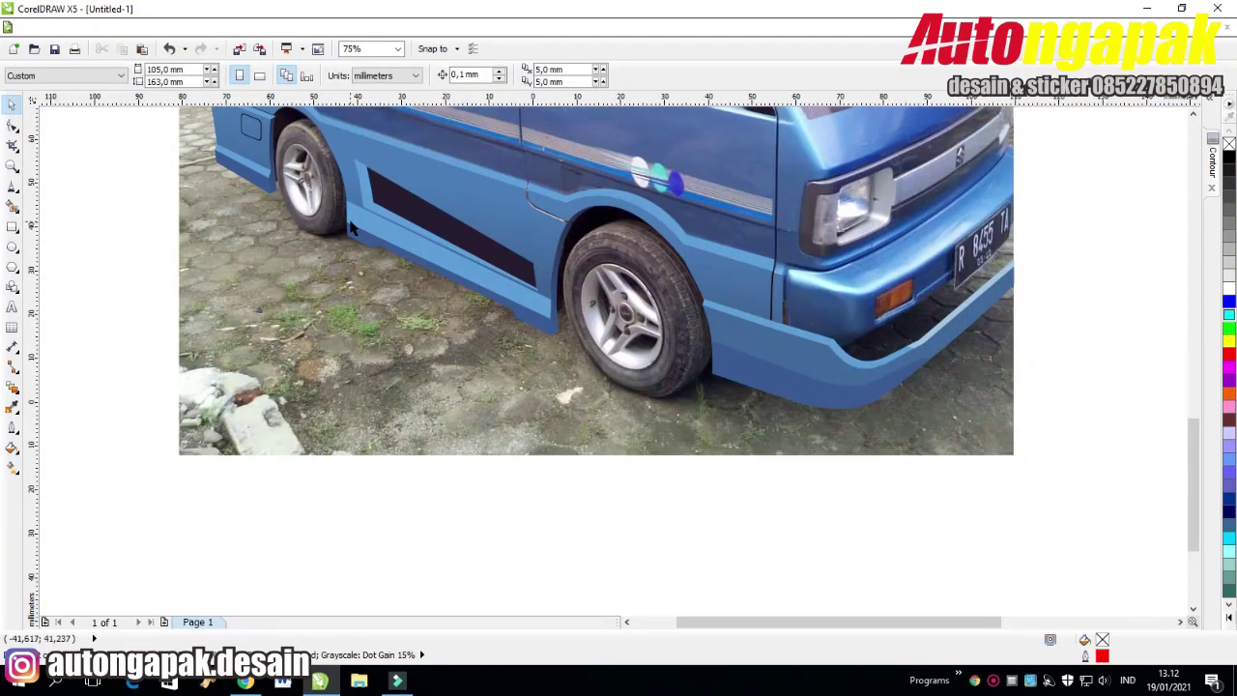
scroll(350, 227, "up", 2)
left_click(351, 230)
left_click(13, 129)
left_click_drag(337, 205, 331, 170)
left_click(347, 223)
scroll(392, 212, "down", 1)
scroll(378, 204, "up", 2)
left_click(339, 168)
scroll(345, 241, "down", 2)
Try to raise the light blue skirt strip's lower corner node at the front wheel arch.
left_click(423, 298)
scroll(773, 432, "up", 1)
scroll(700, 401, "down", 1)
left_click(708, 407)
scroll(705, 411, "up", 2)
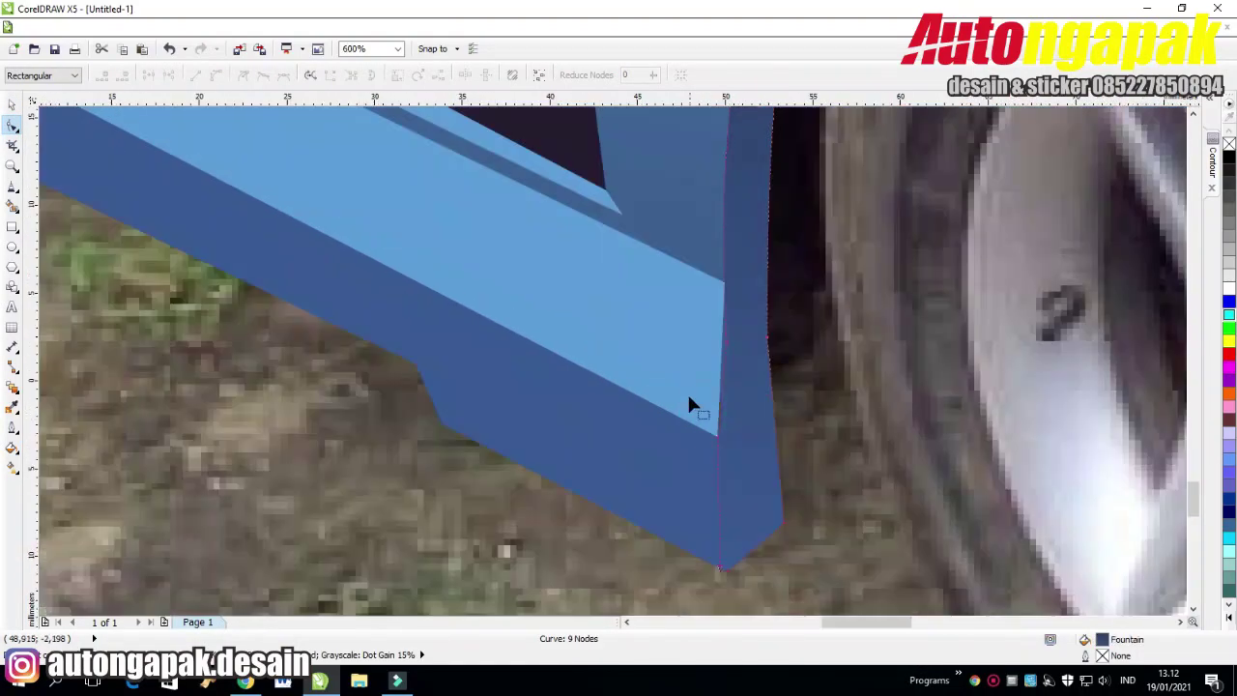
left_click(687, 393)
left_click_drag(716, 433, 712, 406)
Try to fit the dark front wheel arch edge to the skirt strip's lower corner by moving and reshaping its nodes.
left_click(712, 442)
scroll(714, 406, "up", 1)
left_click(725, 413)
left_click(717, 391)
left_click(761, 273)
left_click_drag(722, 454, 704, 403)
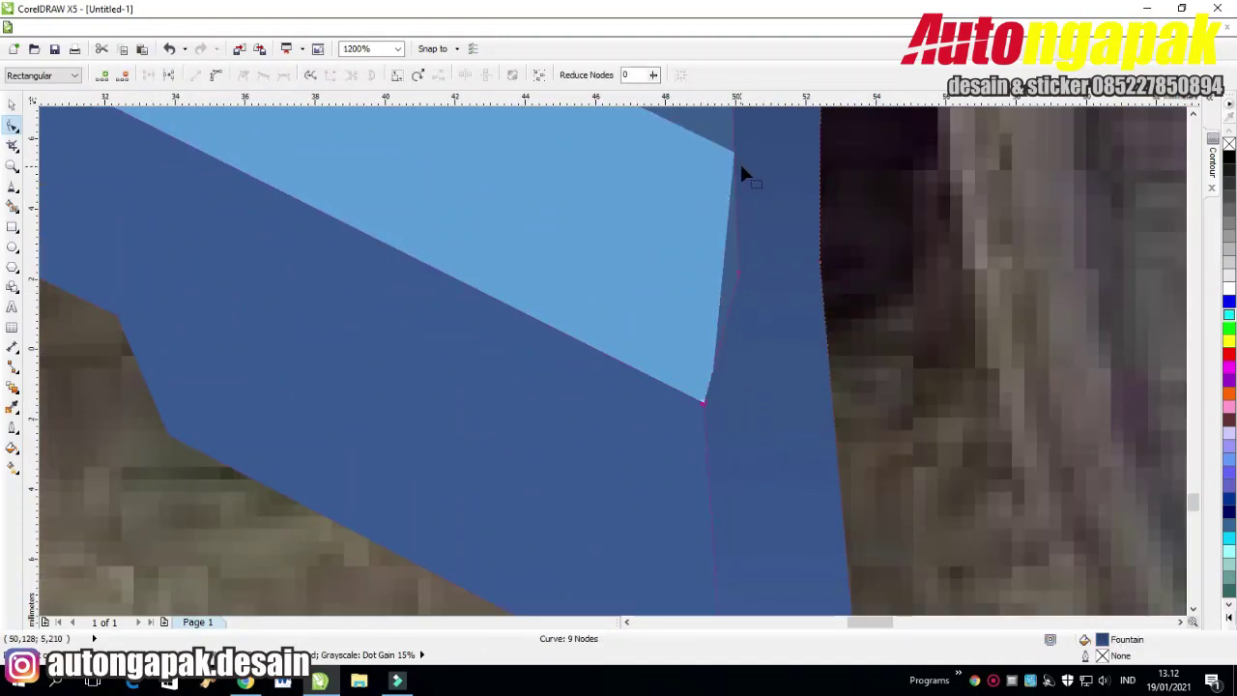
double_click(702, 402)
left_click(245, 76)
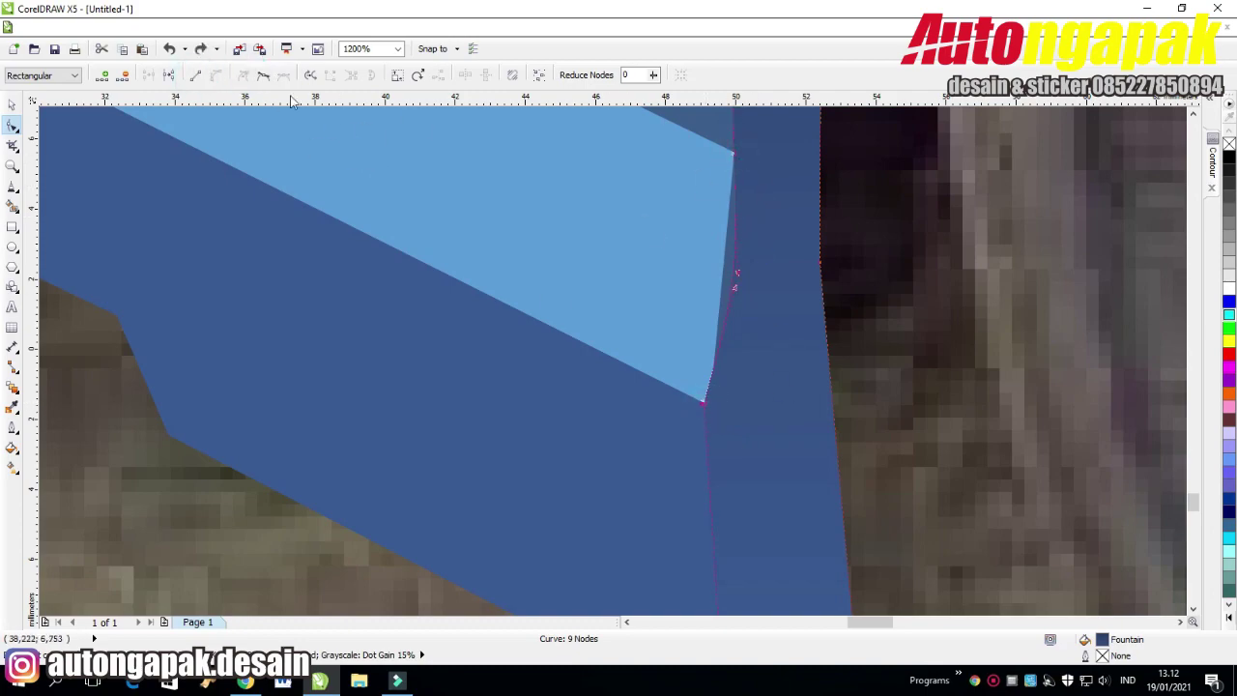
left_click(718, 314)
scroll(719, 310, "down", 9)
scroll(754, 396, "up", 6)
scroll(754, 396, "down", 4)
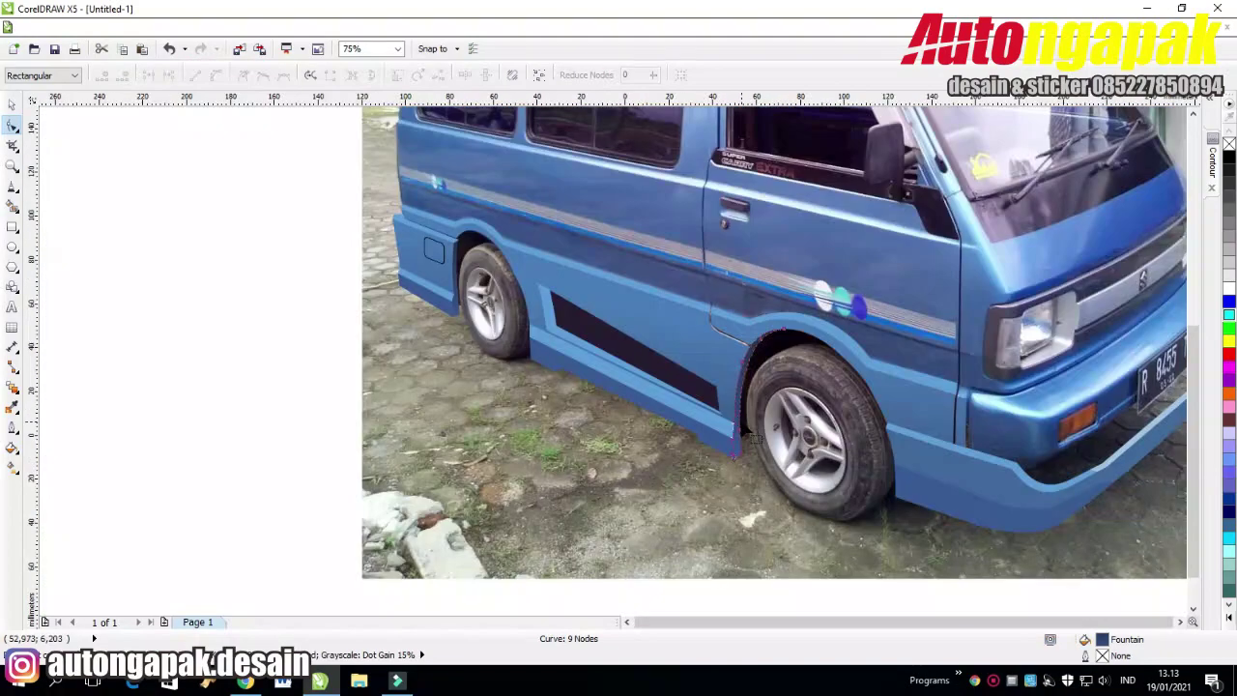
scroll(730, 417, "up", 4)
left_click(732, 417)
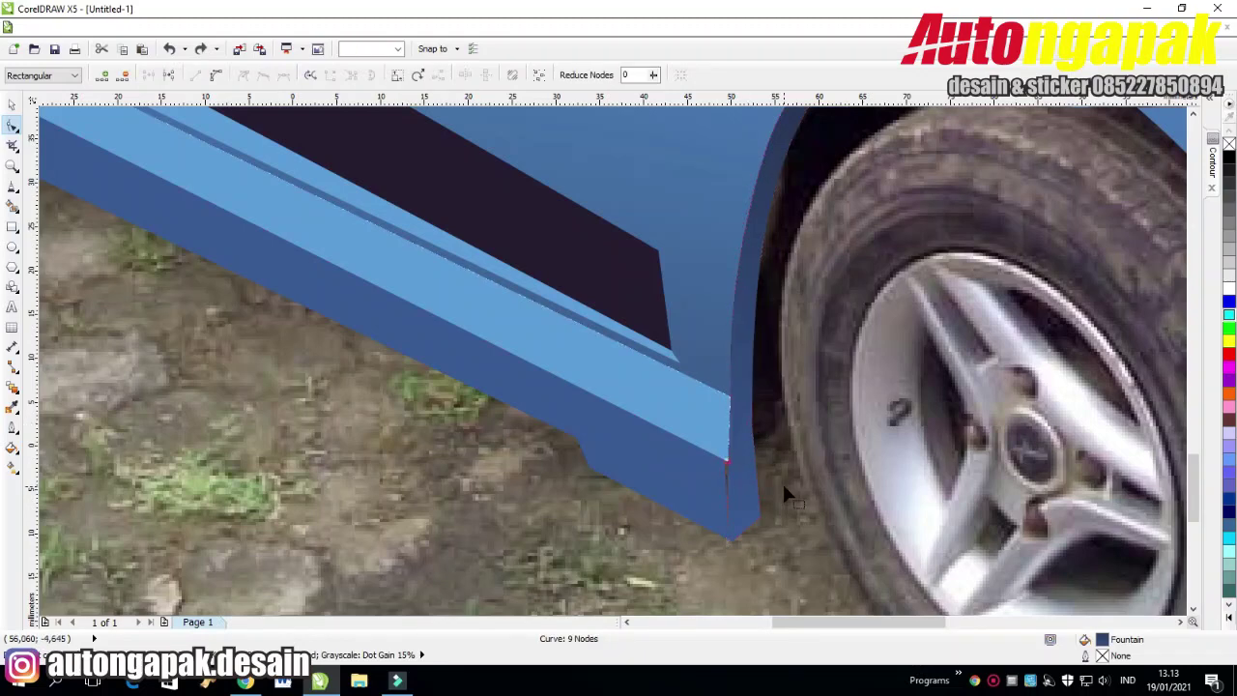
Undo the latest node edits to the skirt strip and the front wheel arch edge, and leave node editing.
key("ctrl+z")
key("ctrl+z")
key("ctrl+z")
key("ctrl+z")
key("ctrl+z")
scroll(601, 481, "down", 2)
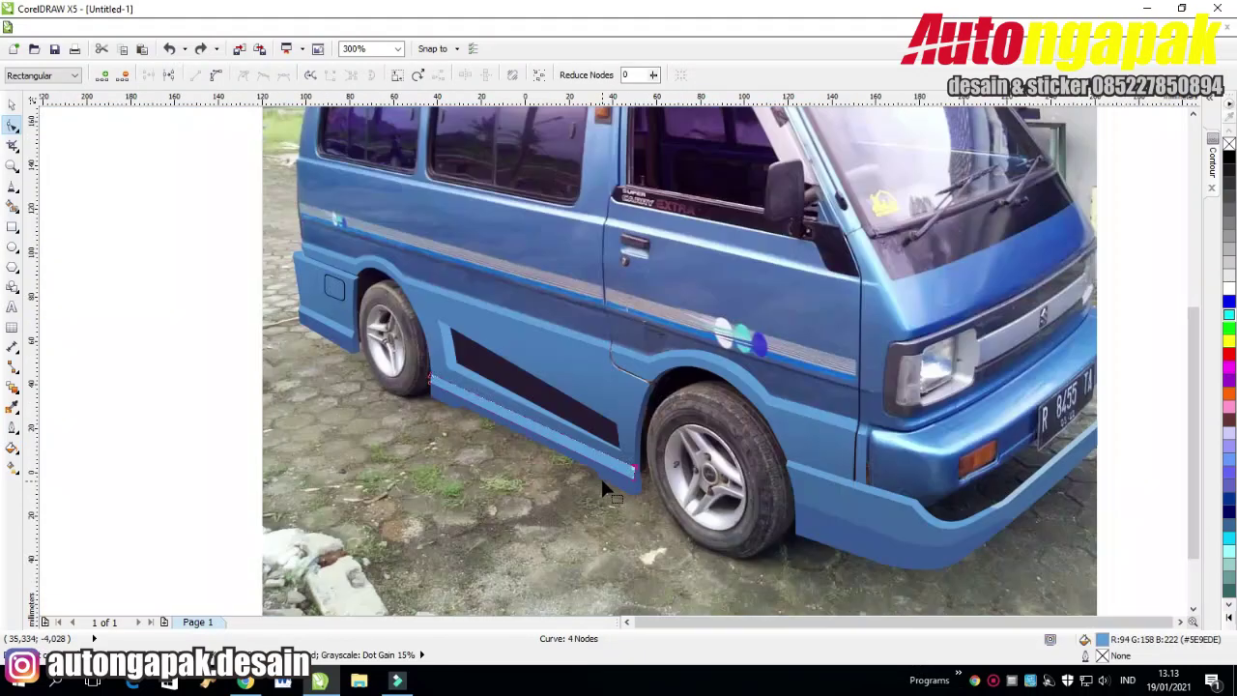
key("ctrl+z")
left_click(222, 305)
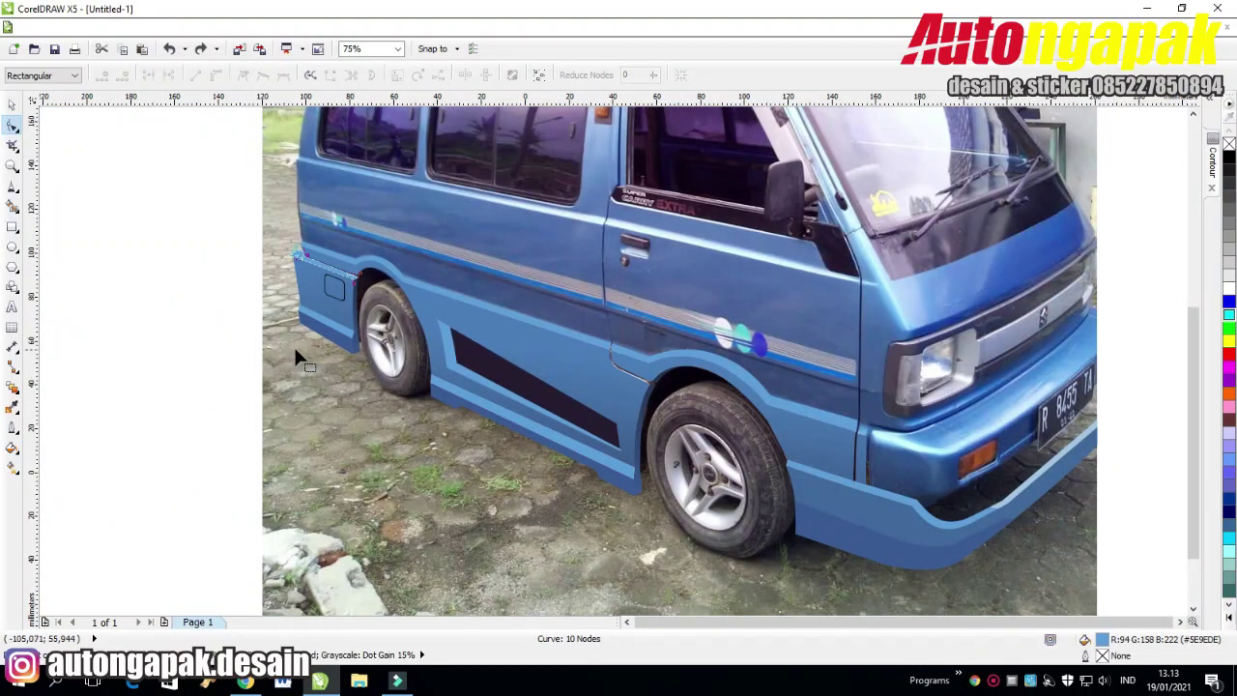
left_click(12, 103)
scroll(238, 270, "down", 1)
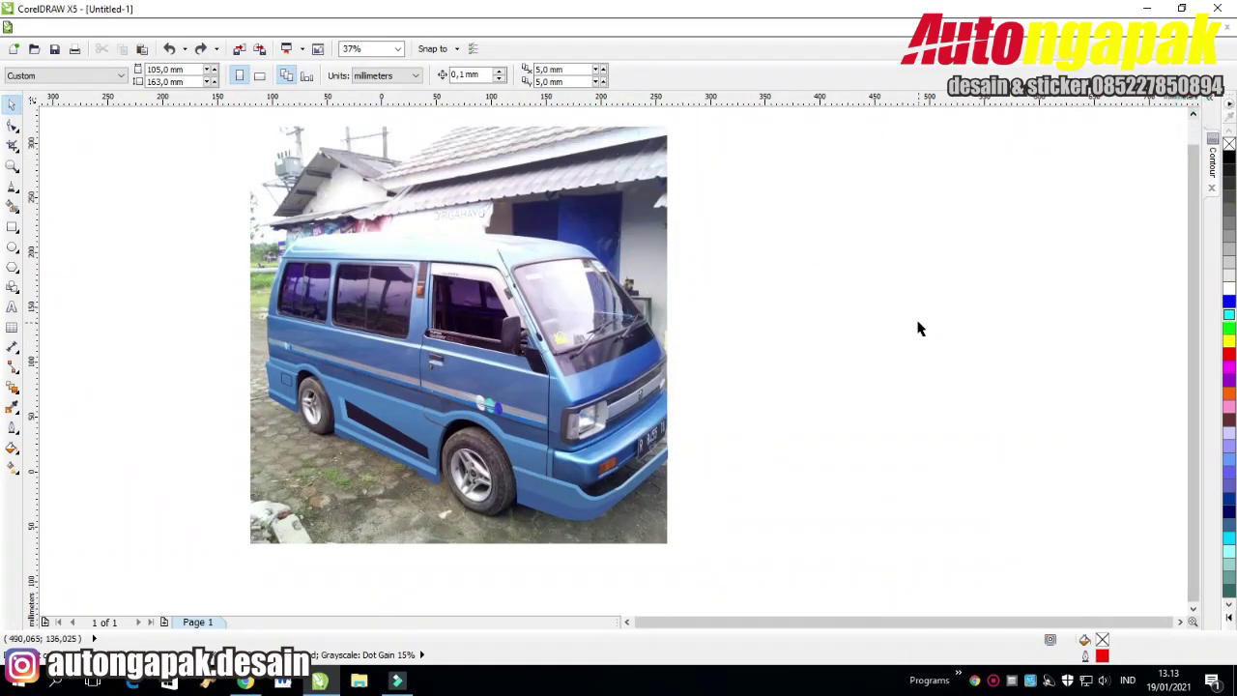
Draw a thin strip about 31 mm wide along the skirt's upper edge, from the front wheel arch to the dark panel gap, and fill it black.
scroll(580, 445, "up", 2)
scroll(571, 464, "down", 1)
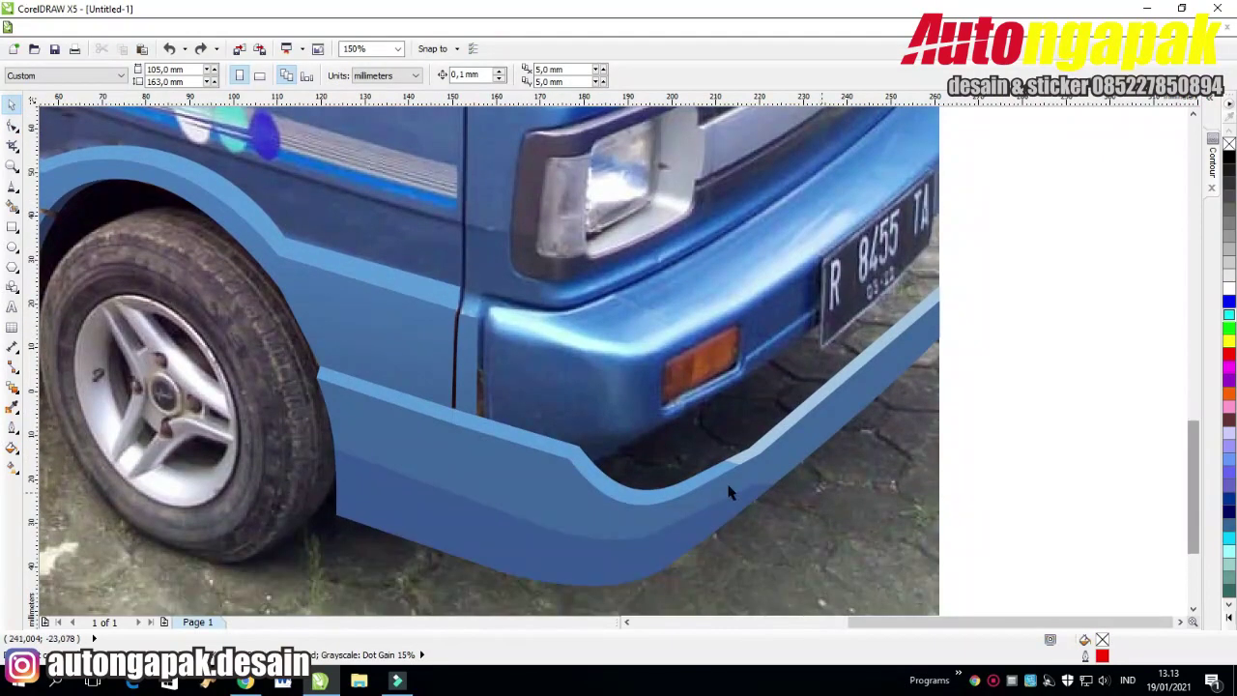
scroll(365, 390, "up", 1)
left_click(12, 186)
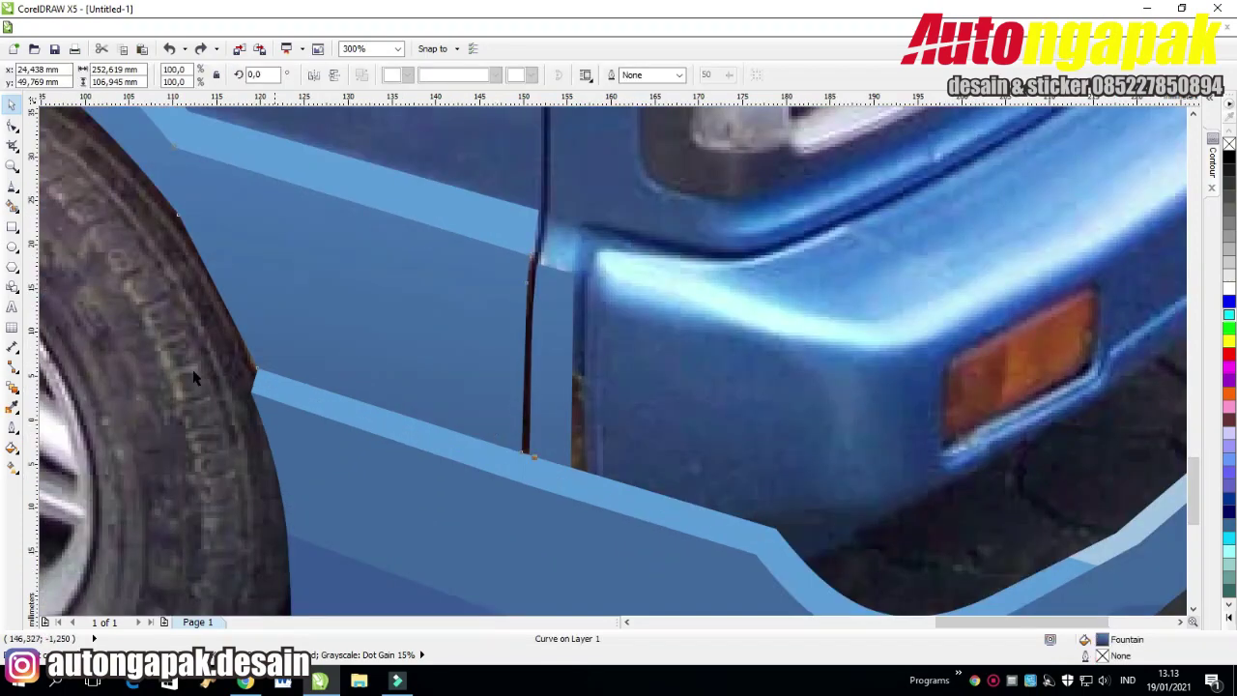
left_click(254, 368)
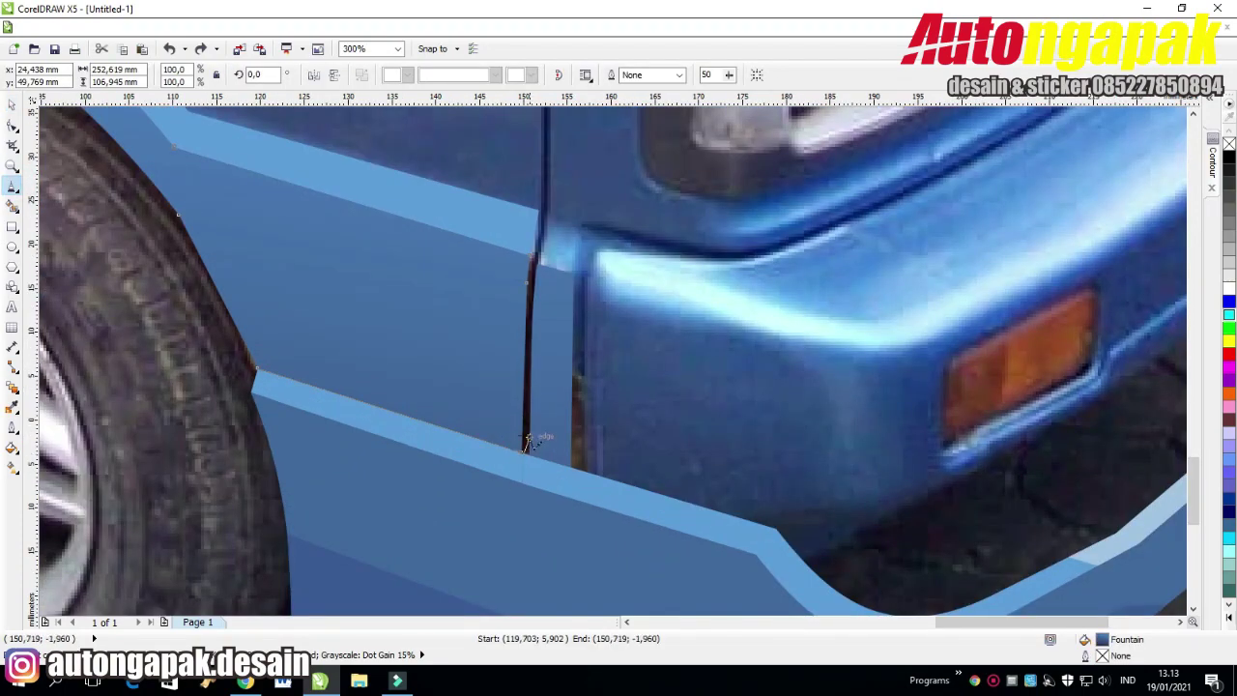
left_click(250, 354)
left_click(257, 367)
left_click(1228, 158)
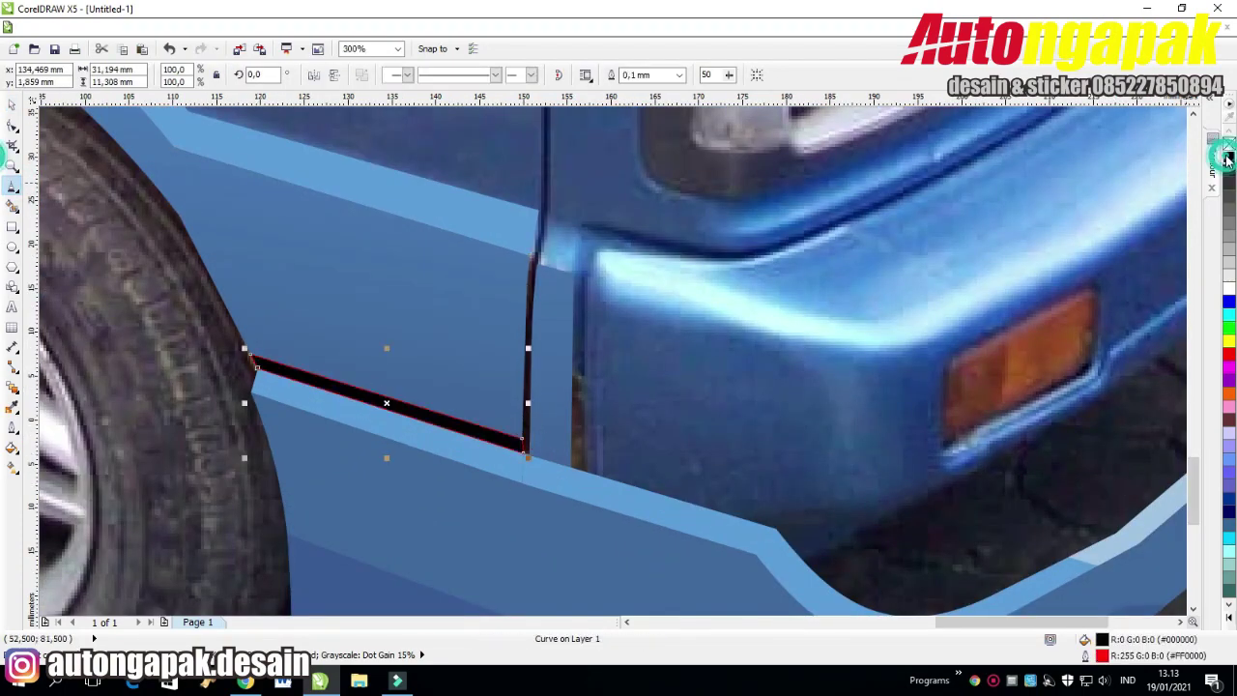
Narrow the black strip above the skirt by lowering the upper corner nodes at both ends.
scroll(445, 387, "up", 2)
scroll(443, 426, "down", 1)
key("F10")
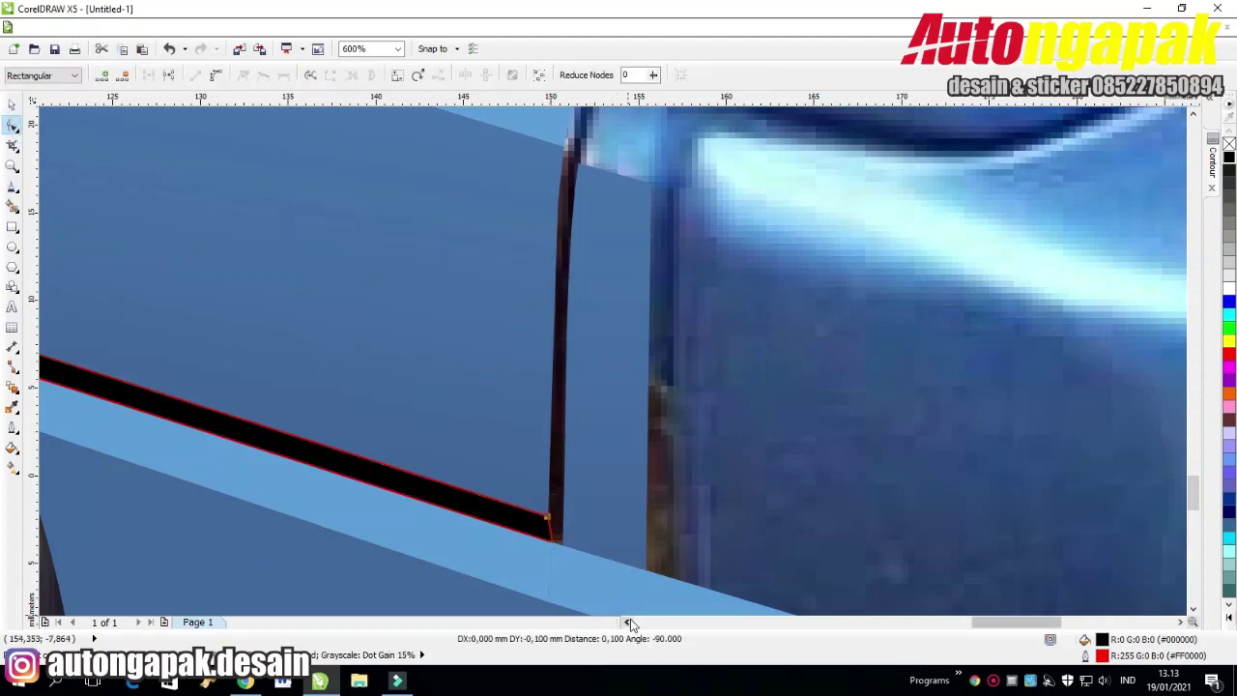
left_click(626, 621)
left_click_drag(349, 344, 348, 353)
left_click_drag(890, 518, 890, 524)
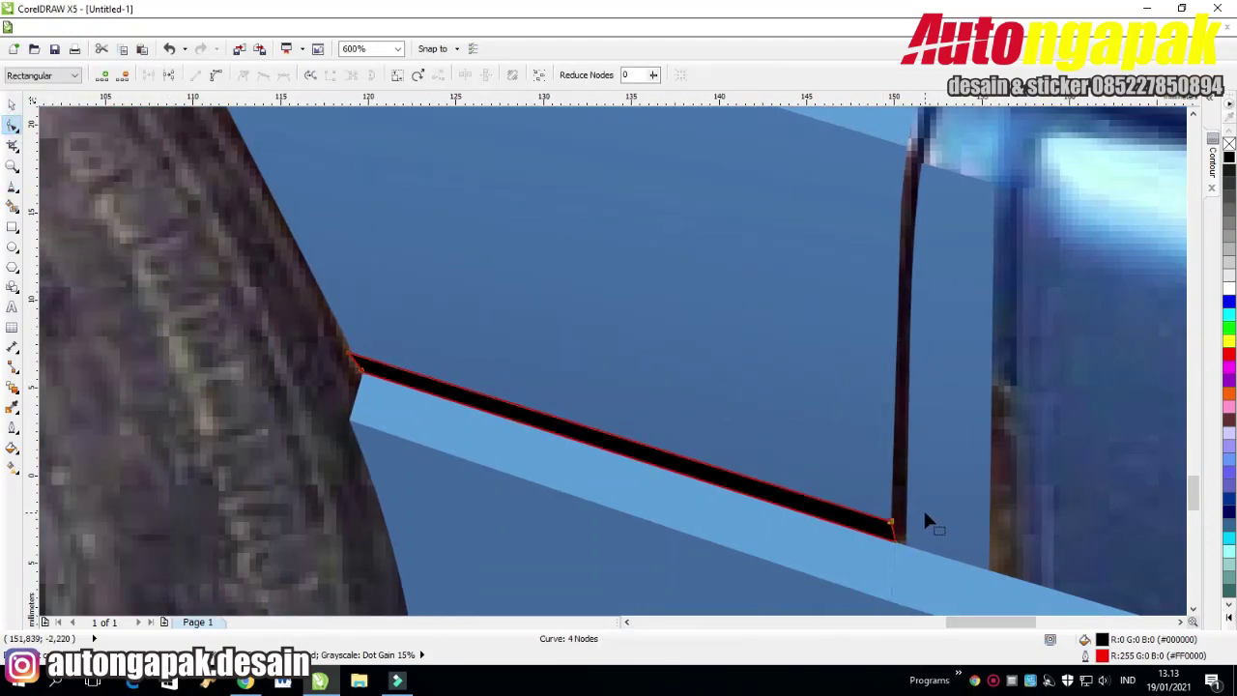
Remove the red outline from the black strip and deselect it.
double_click(1101, 639)
key("Escape")
double_click(1101, 657)
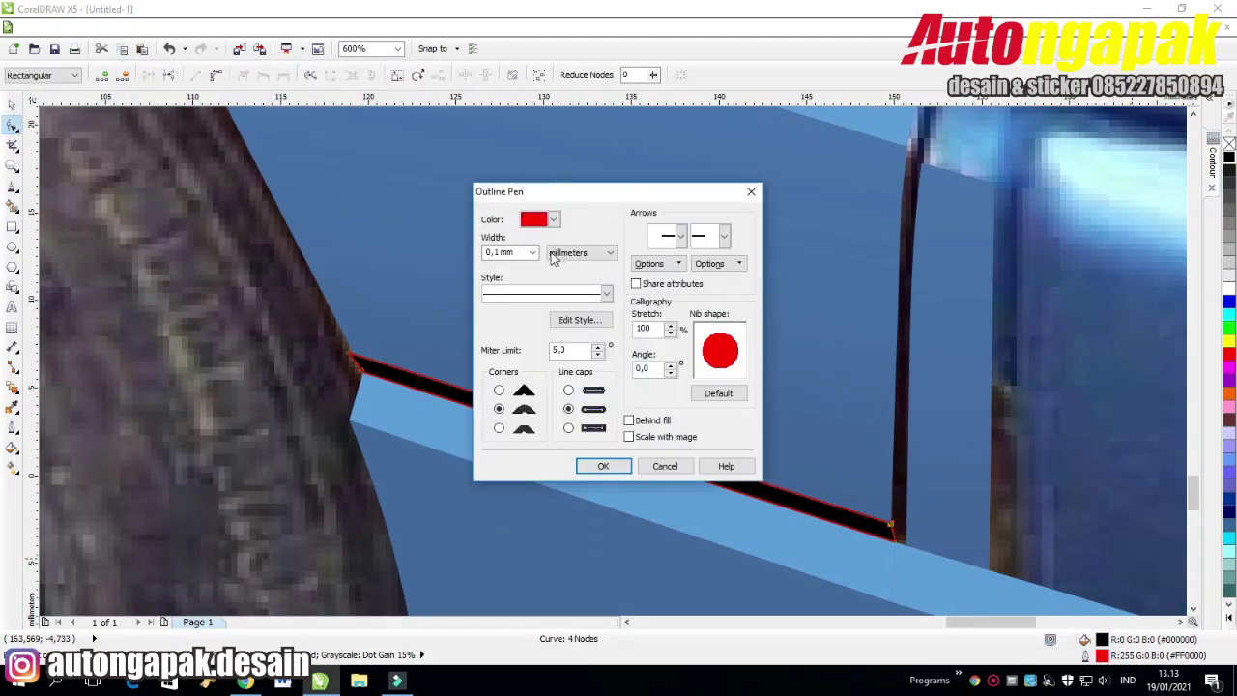
left_click(532, 254)
left_click(525, 263)
left_click(603, 466)
scroll(194, 382, "down", 4)
left_click(12, 104)
left_click(589, 326)
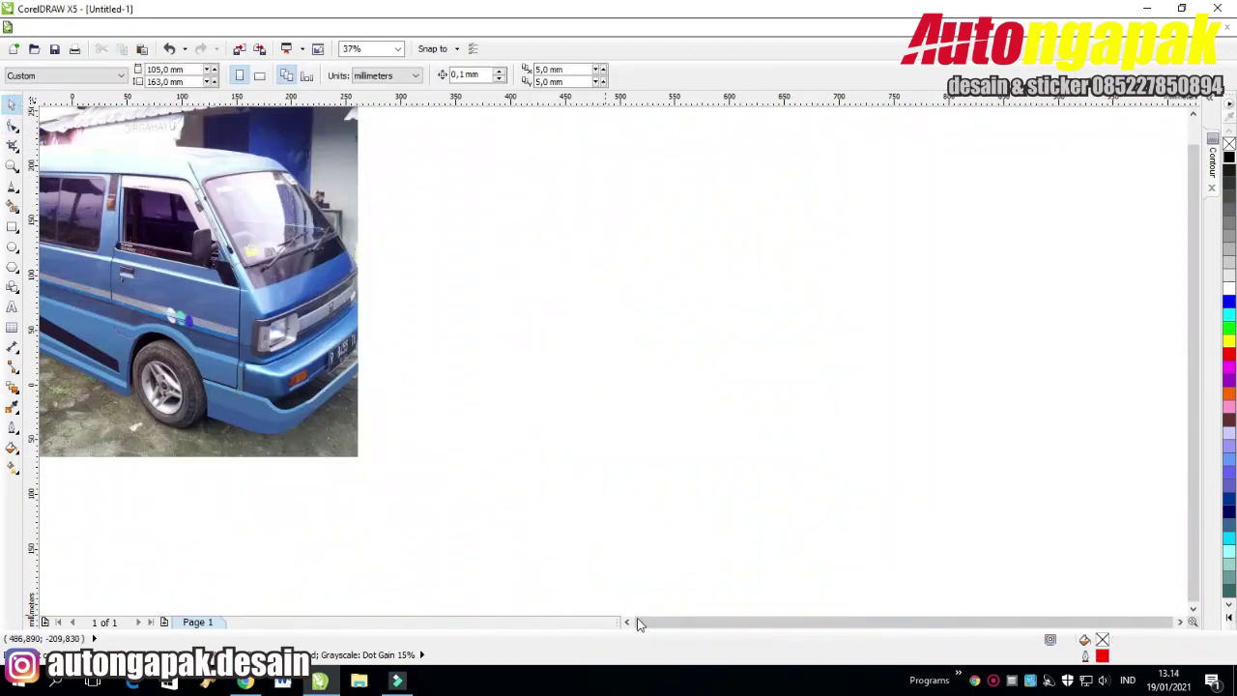
left_click(626, 622)
left_click(626, 622)
left_click(626, 621)
left_click(895, 326)
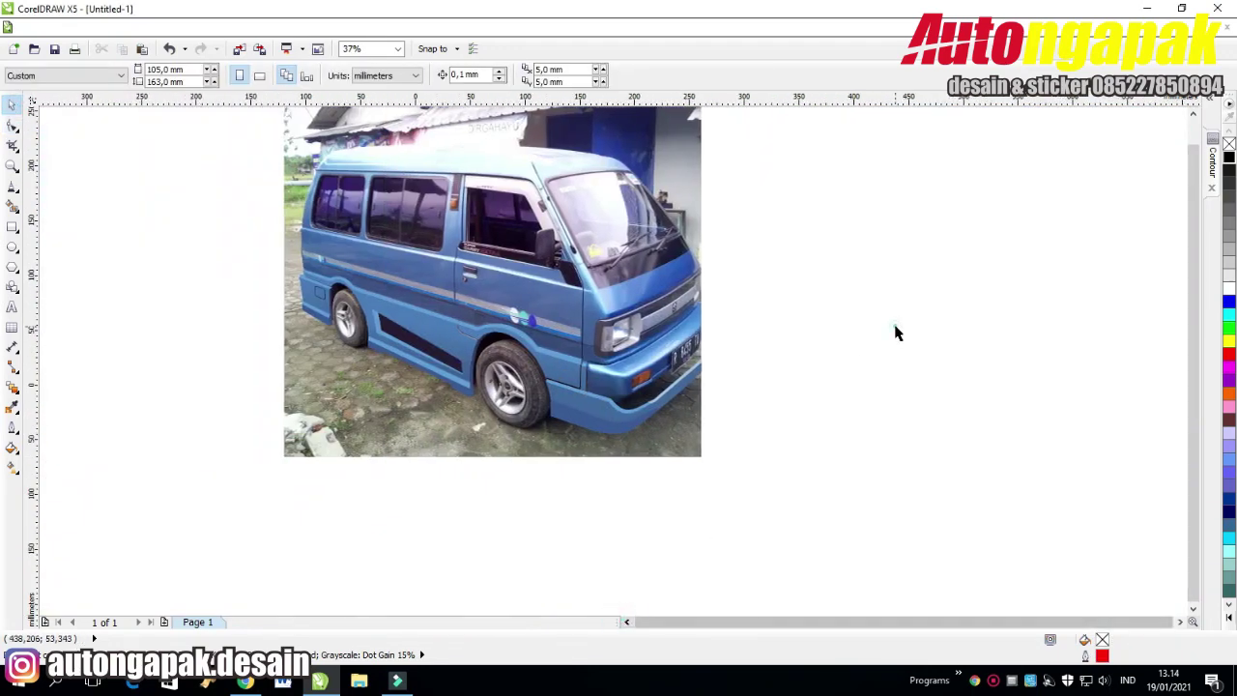
left_click(1192, 114)
left_click(1057, 184)
left_click(995, 681)
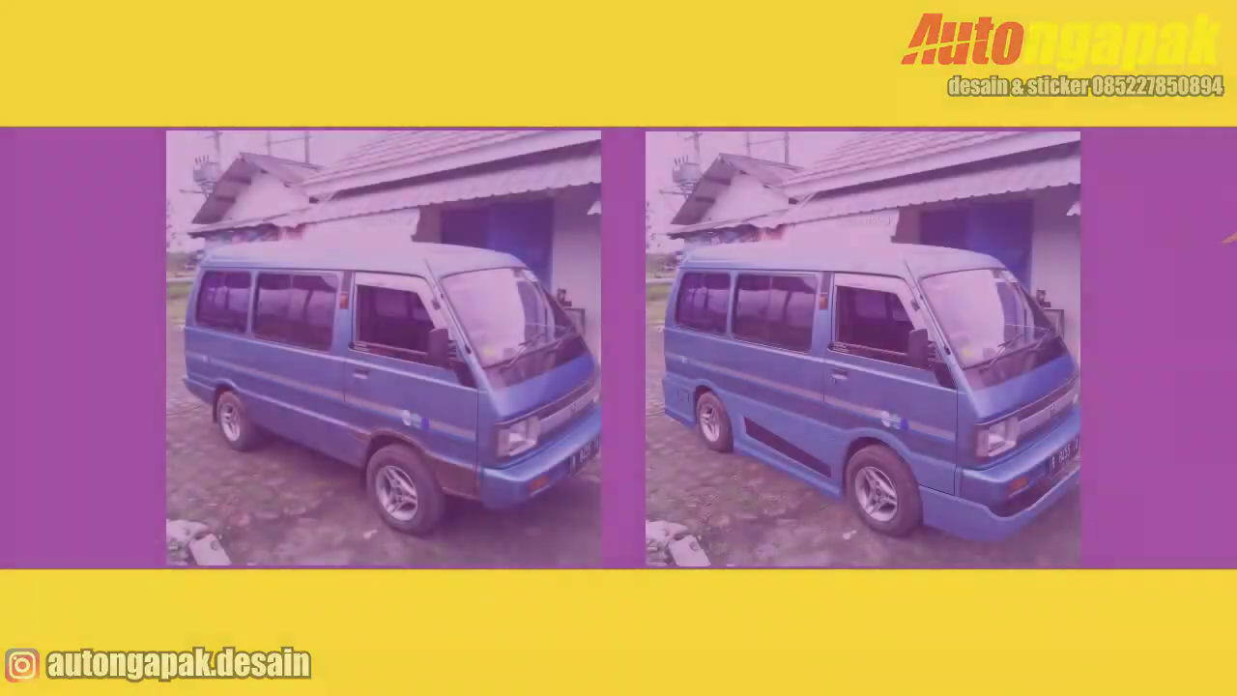